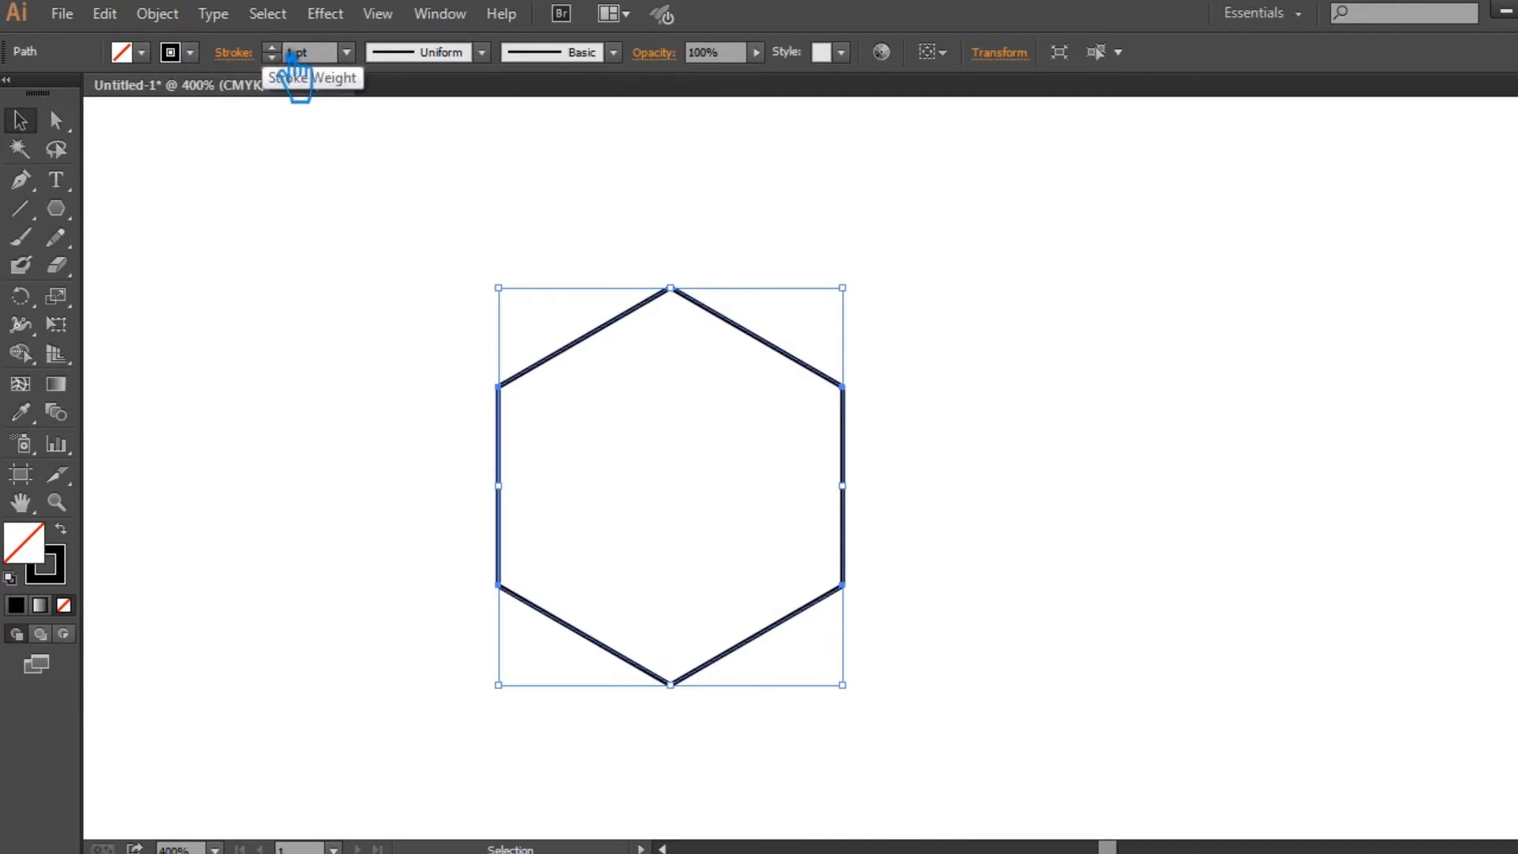
Step: Set the hexagon's stroke weight to 12 pt
click(272, 47)
click(272, 48)
click(271, 48)
click(272, 47)
click(291, 52)
click(291, 52)
click(291, 52)
click(291, 52)
click(291, 52)
click(291, 52)
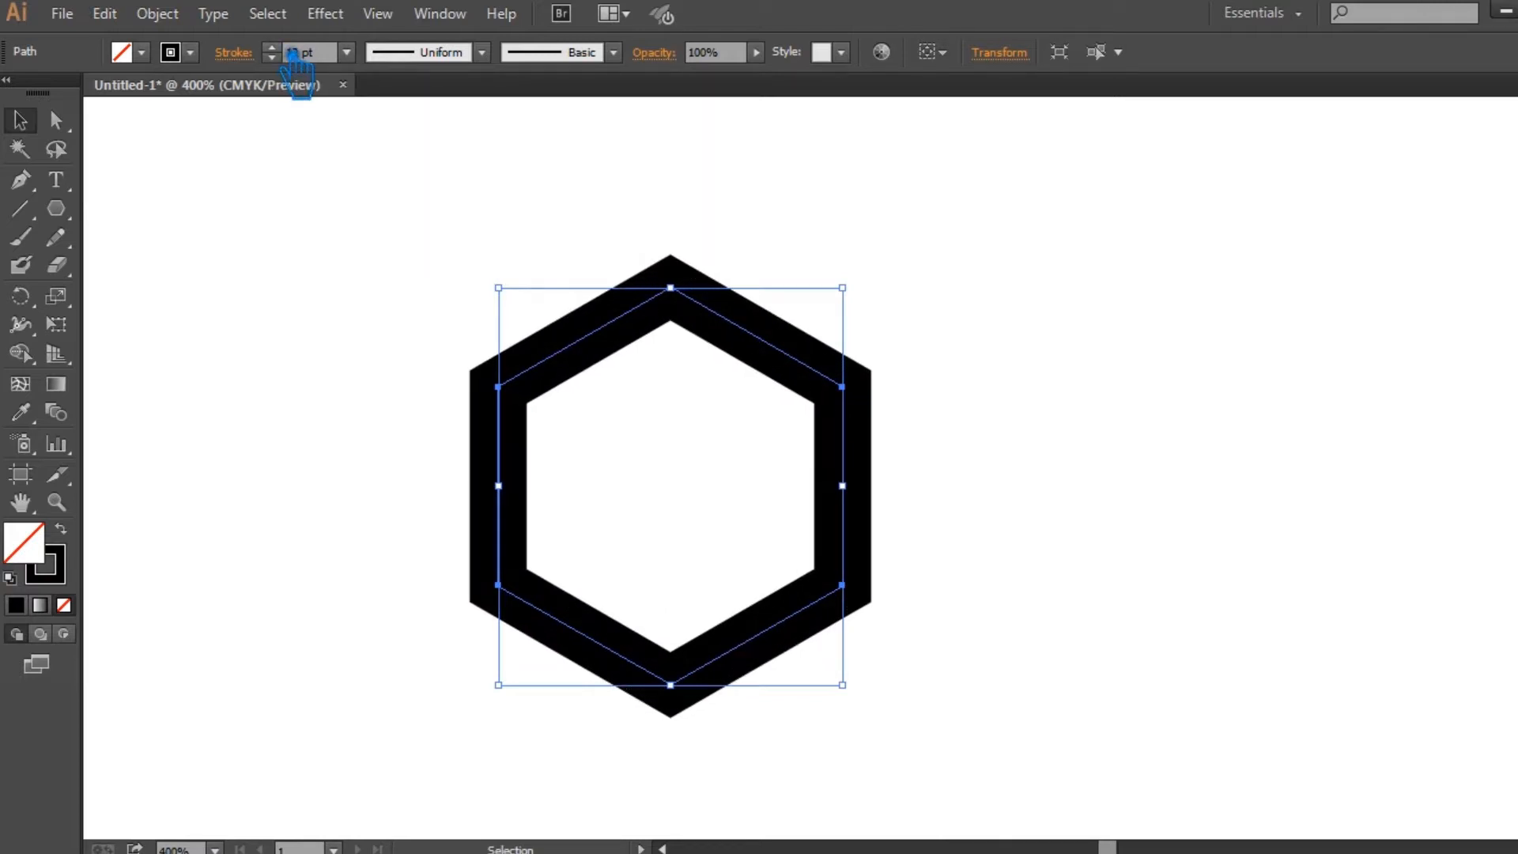
key(a)
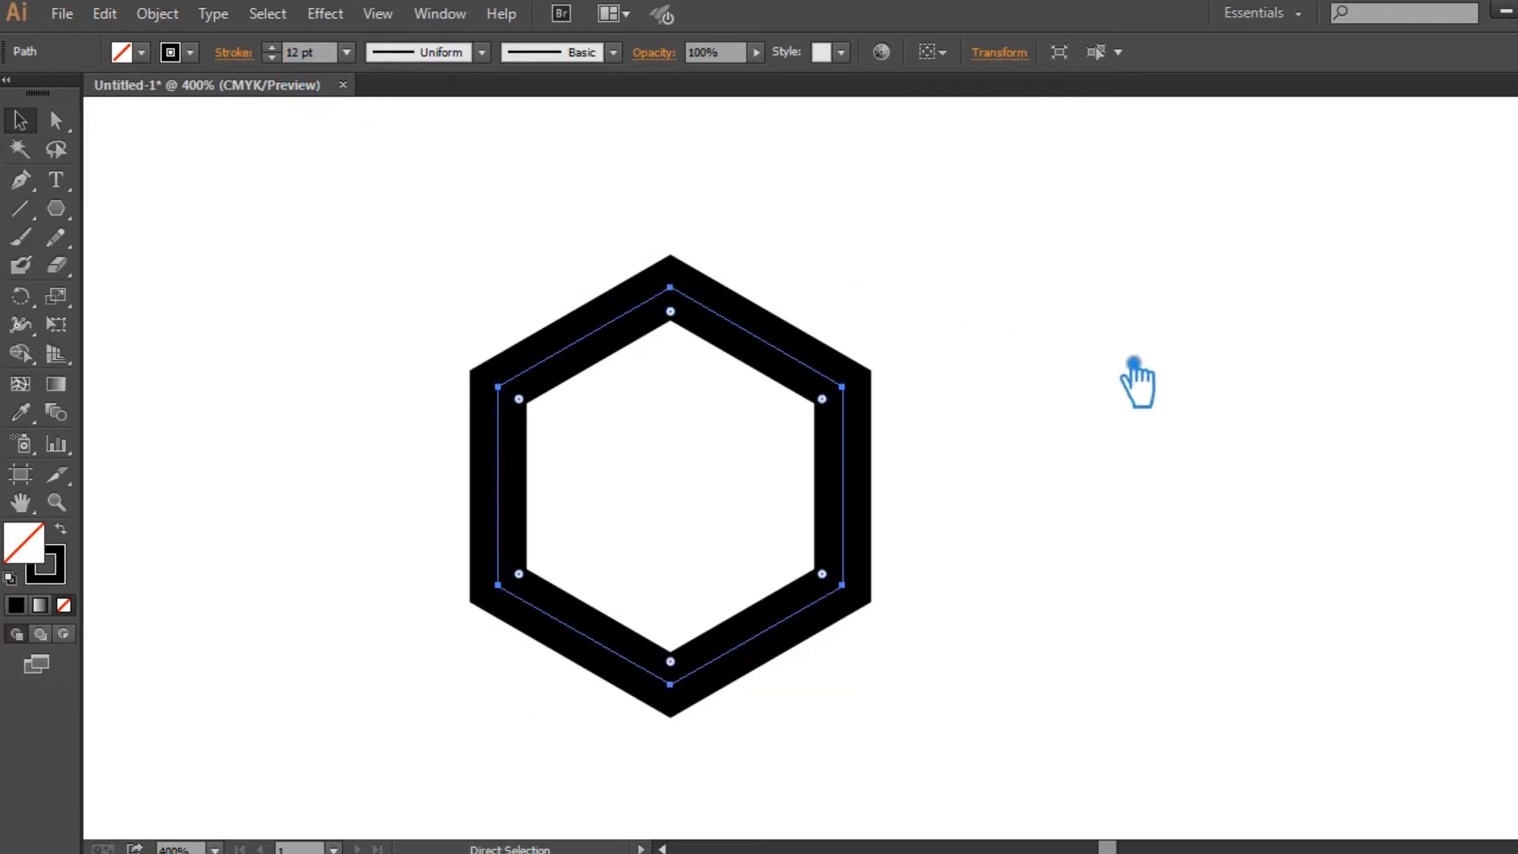
Step: Make a smaller concentric copy of the hexagon at its centre and swap its fill and stroke for a solid black fill
key(v)
mouse_move(844, 290)
mouse_down()
mouse_move(814, 368)
mouse_move(767, 427)
mouse_up()
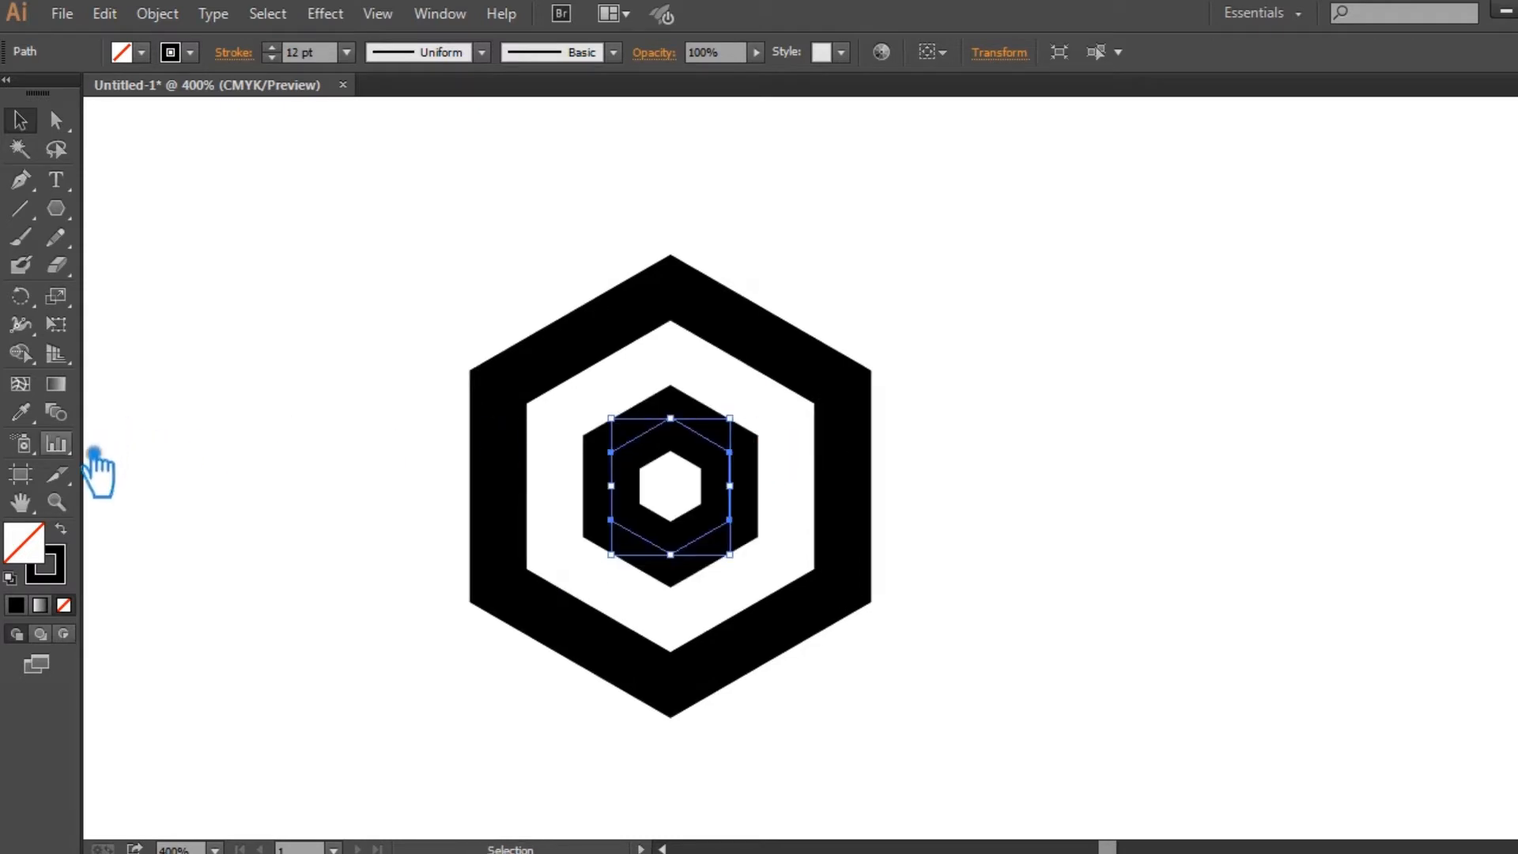
click(64, 529)
click(339, 273)
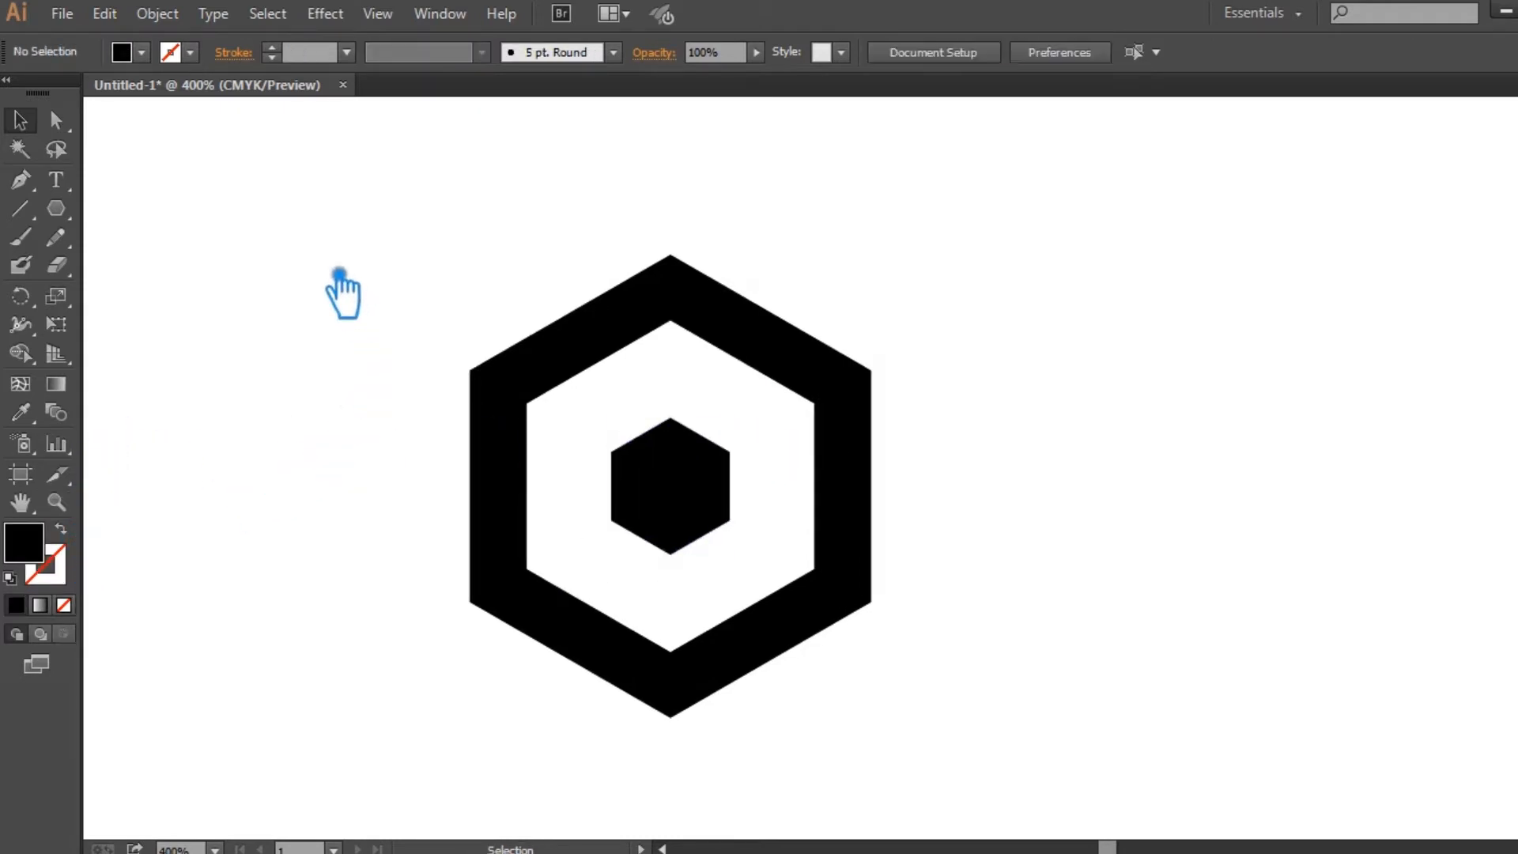
Step: Scale the solid inner hexagon down slightly from its centre, and shrink the outer outlined hexagon the same way
click(711, 466)
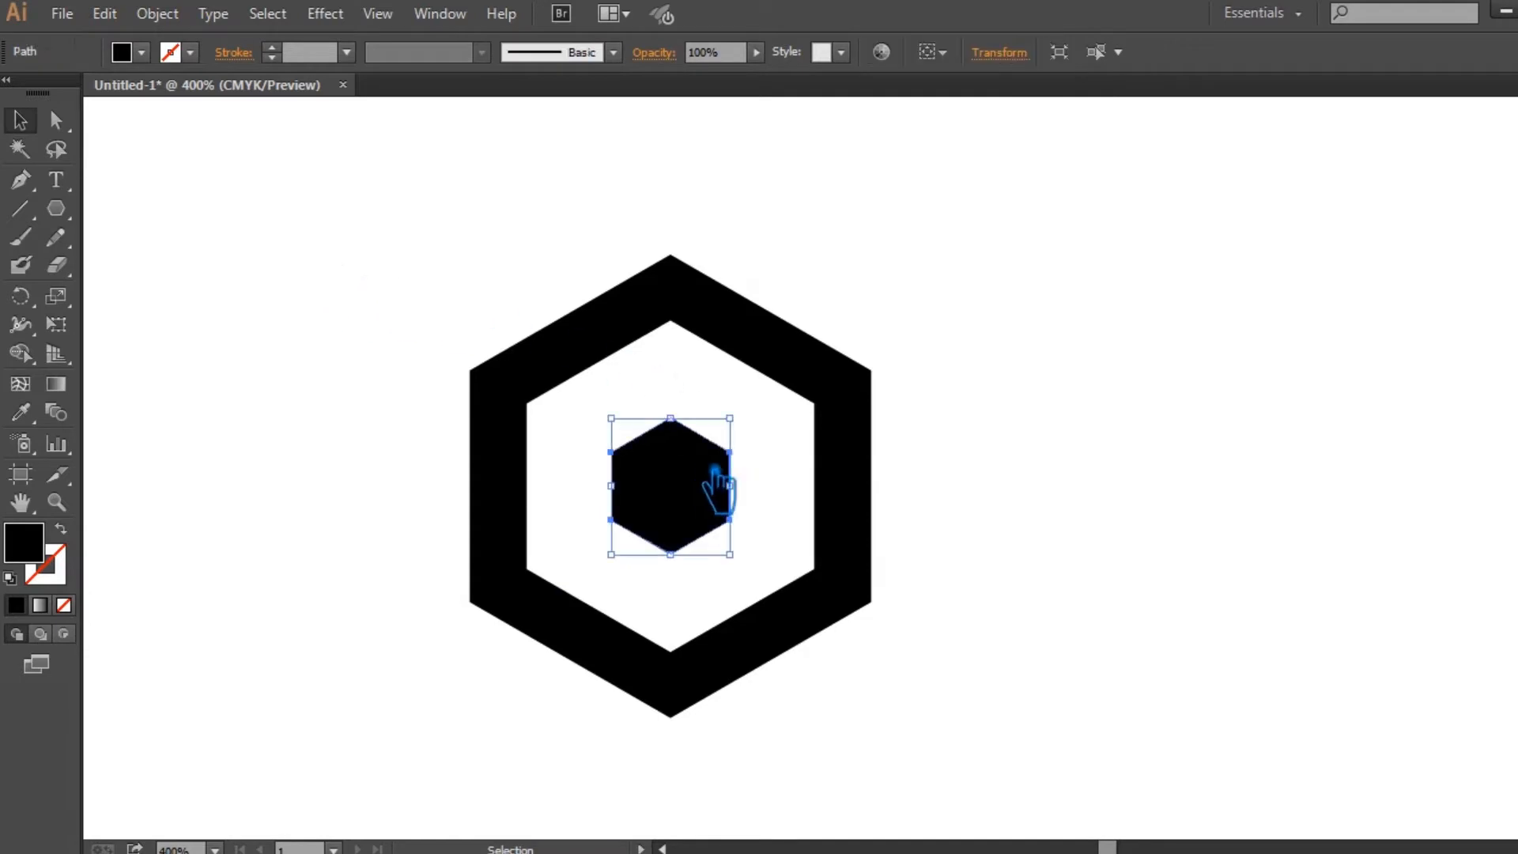
drag(757, 429, 743, 437)
click(844, 389)
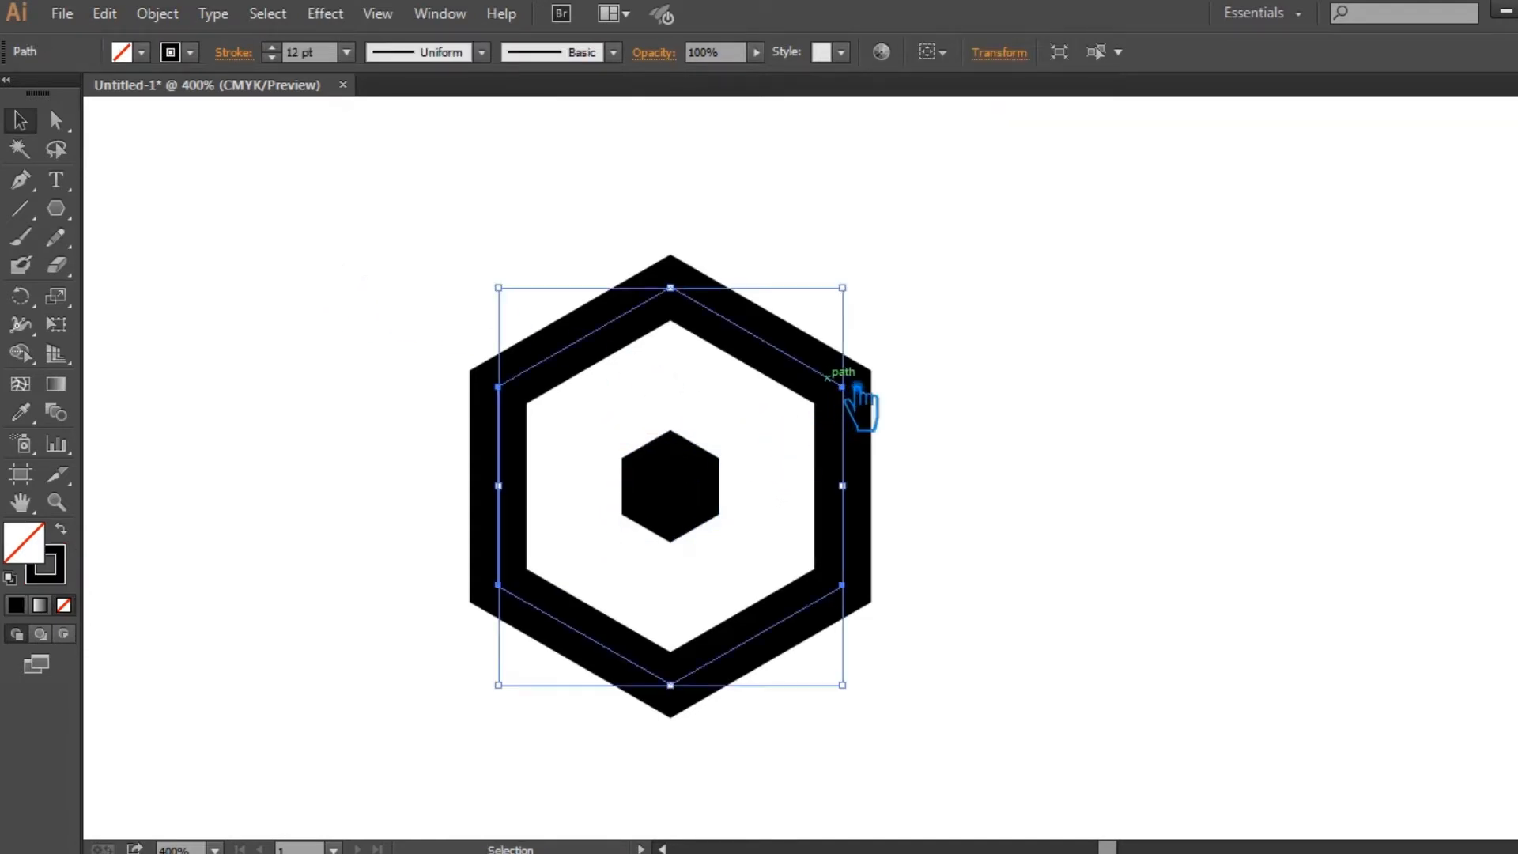
drag(865, 301, 842, 332)
click(1002, 430)
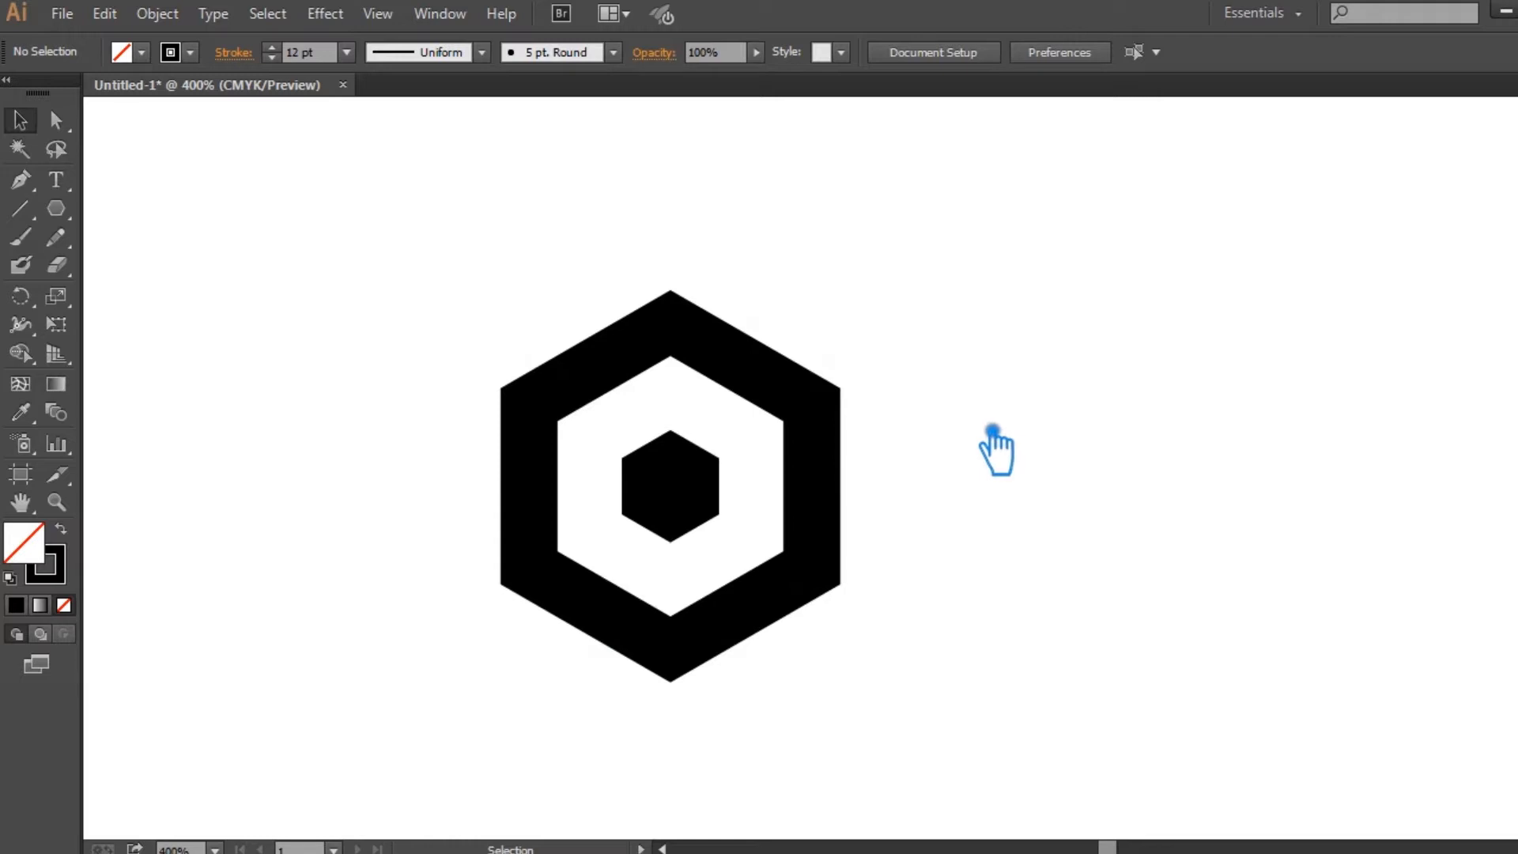
Step: Draw a vertical line without stroke through the hexagons' top and bottom vertices and lengthen it beyond the outer hexagon at both ends
click(32, 215)
mouse_move(671, 292)
mouse_down()
mouse_move(576, 807)
mouse_move(673, 715)
mouse_move(674, 683)
mouse_move(693, 696)
mouse_up()
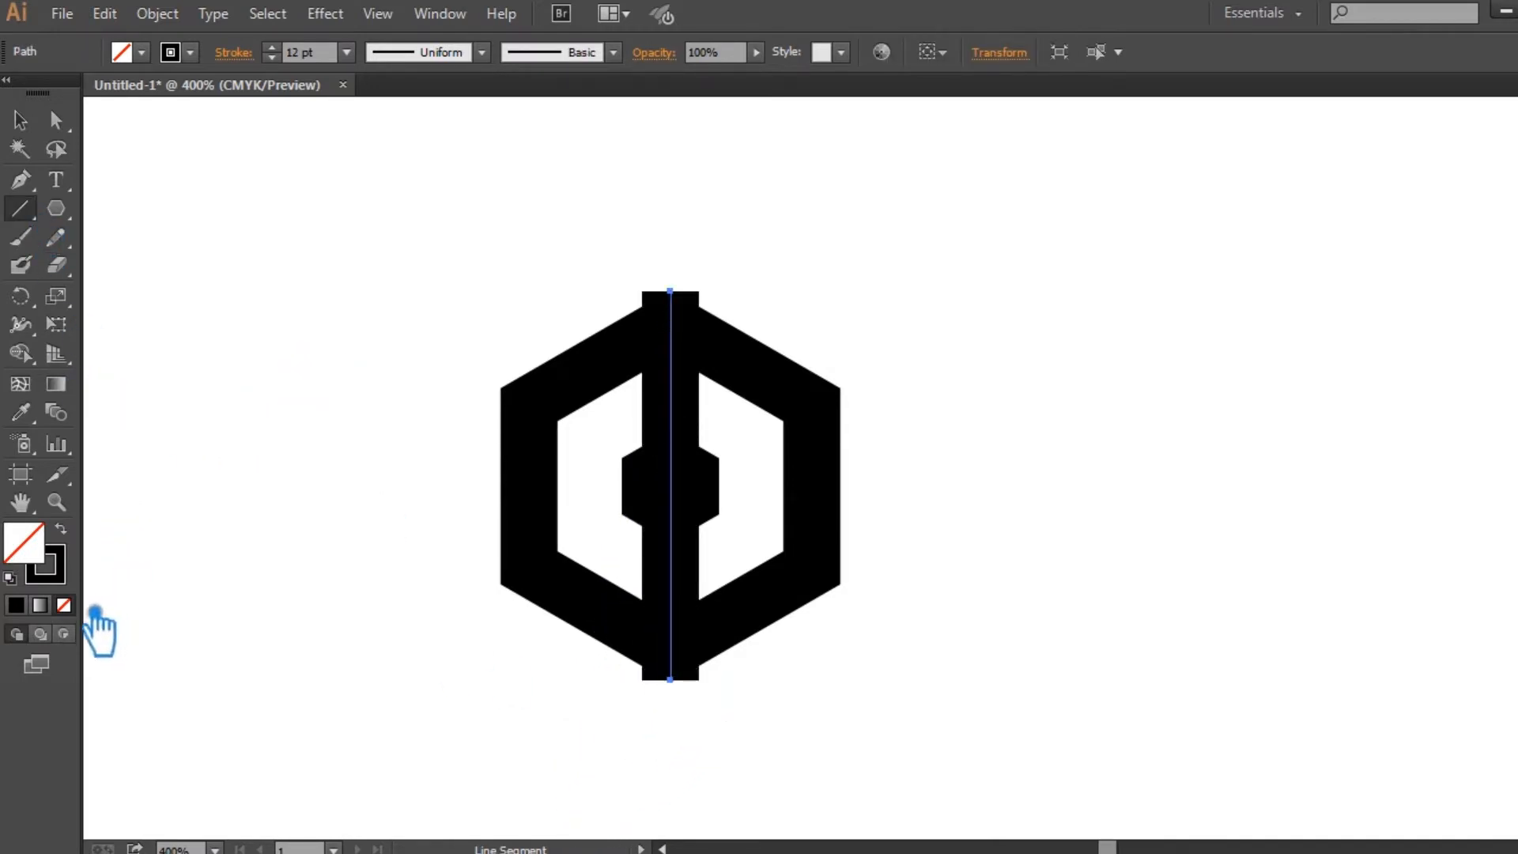
click(65, 604)
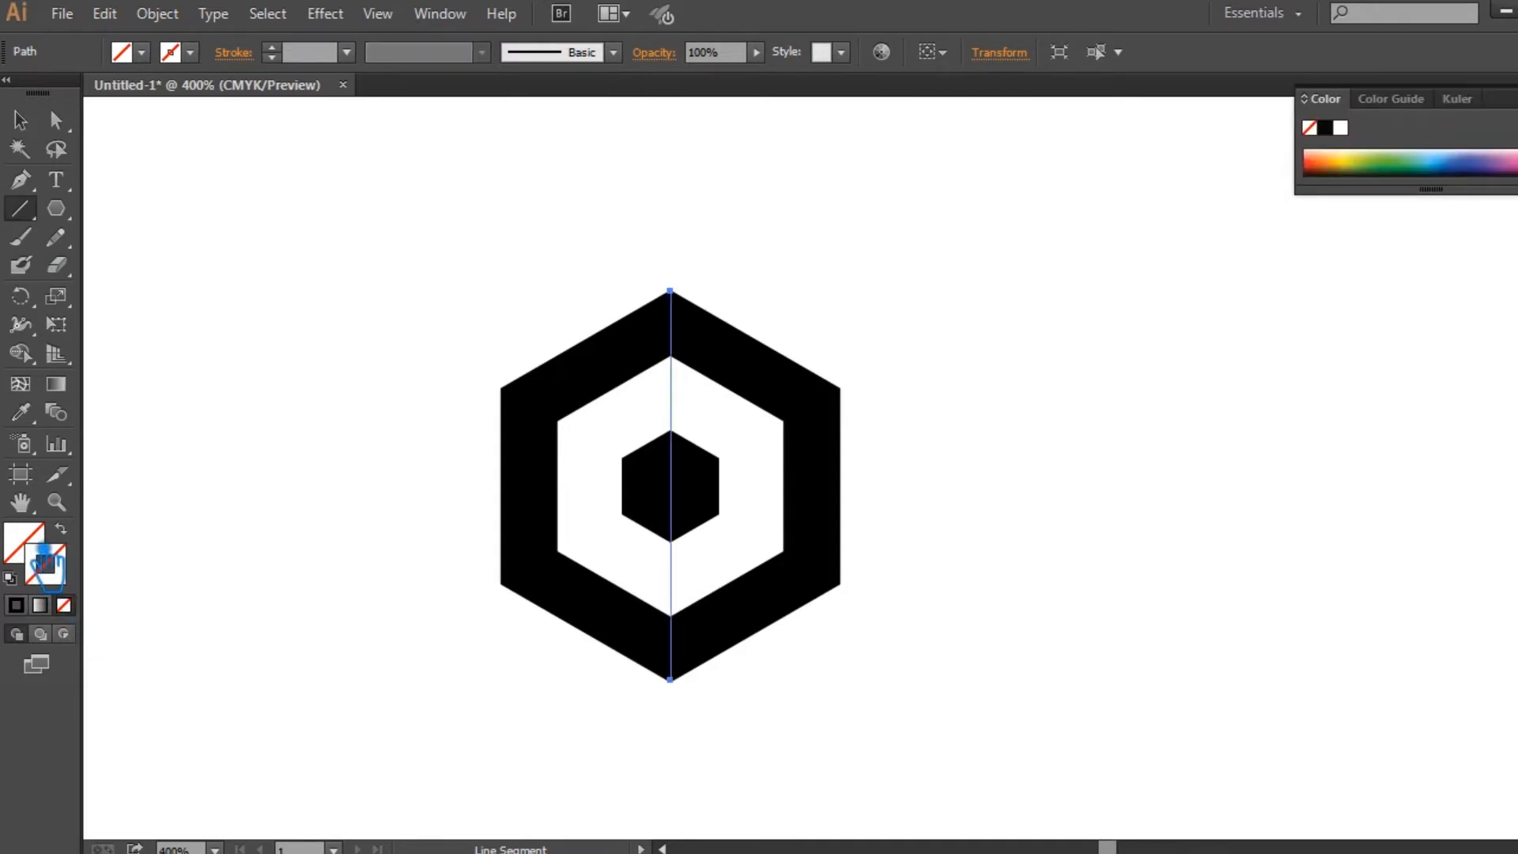
click(20, 120)
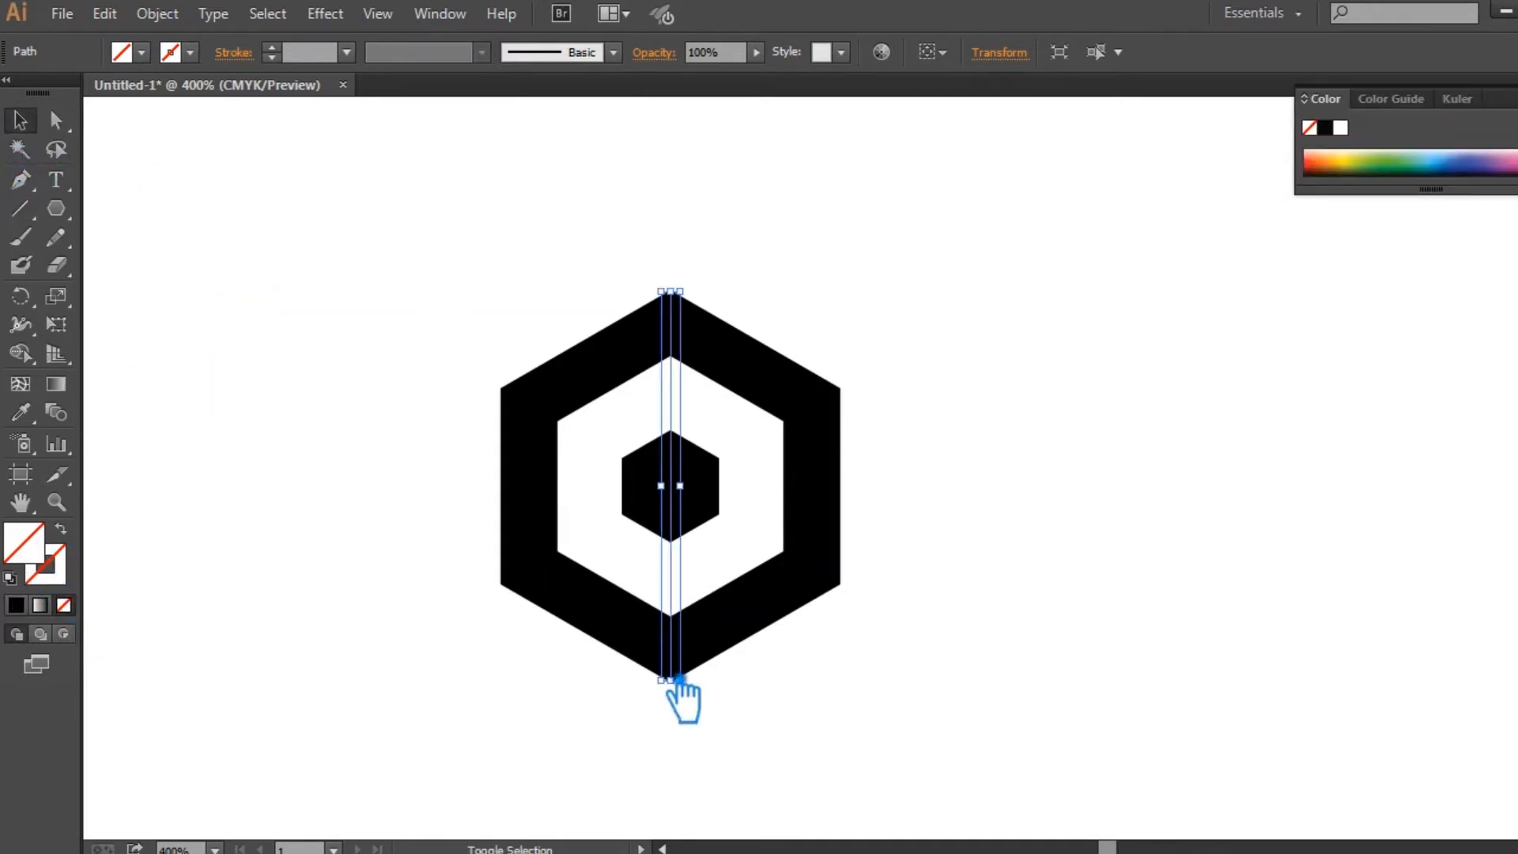
drag(701, 690, 802, 808)
Step: Draw a diagonal line from the outer hexagon's upper-left vertex to its lower-right vertex and extend it past both ends
click(33, 219)
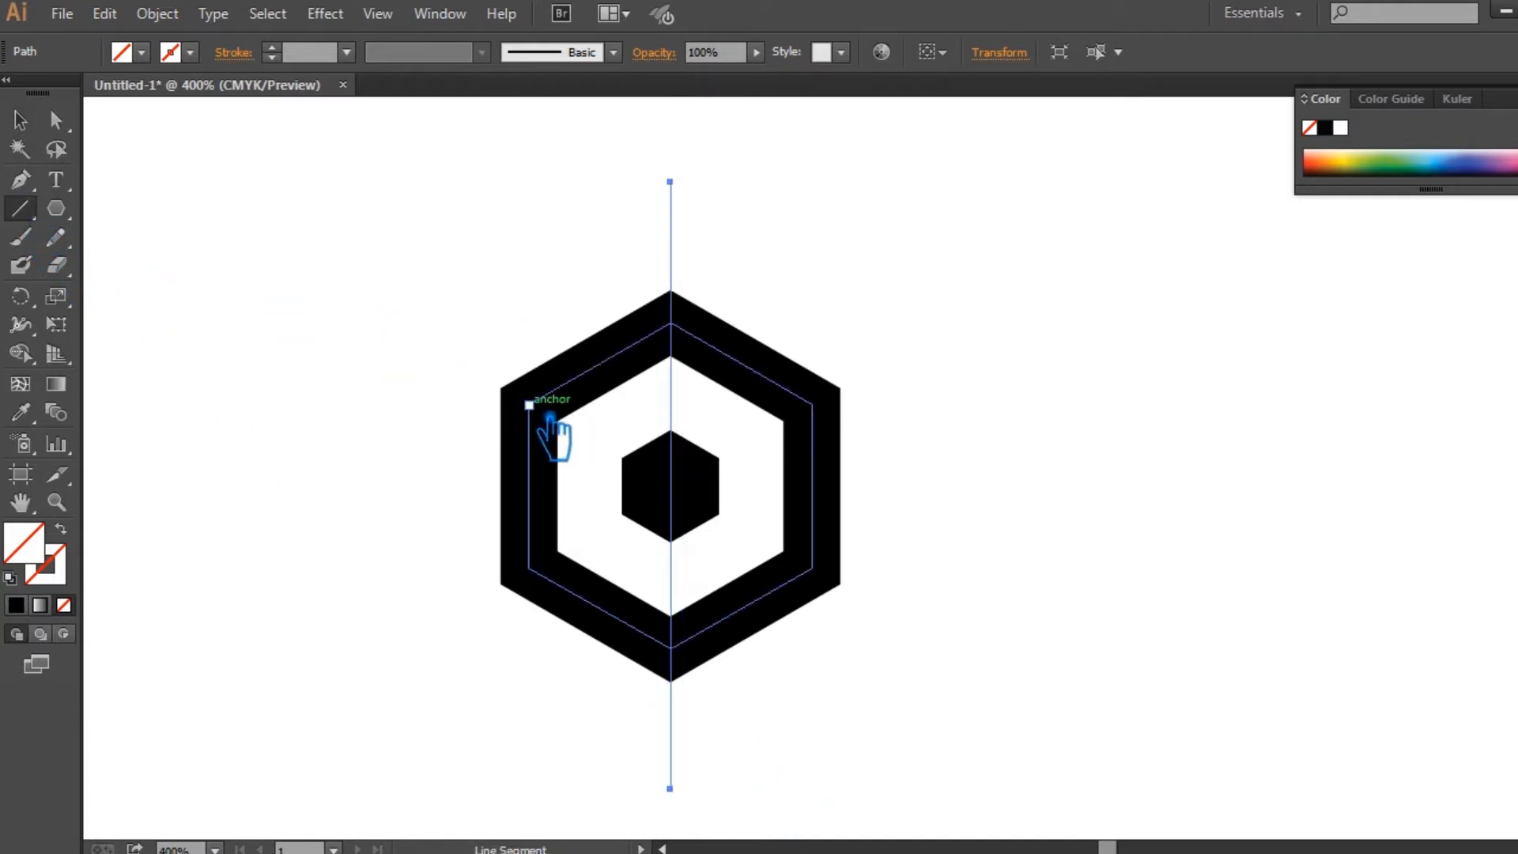
mouse_move(550, 417)
mouse_down()
mouse_move(840, 569)
mouse_move(840, 610)
mouse_move(836, 583)
mouse_up()
key(ctrl)
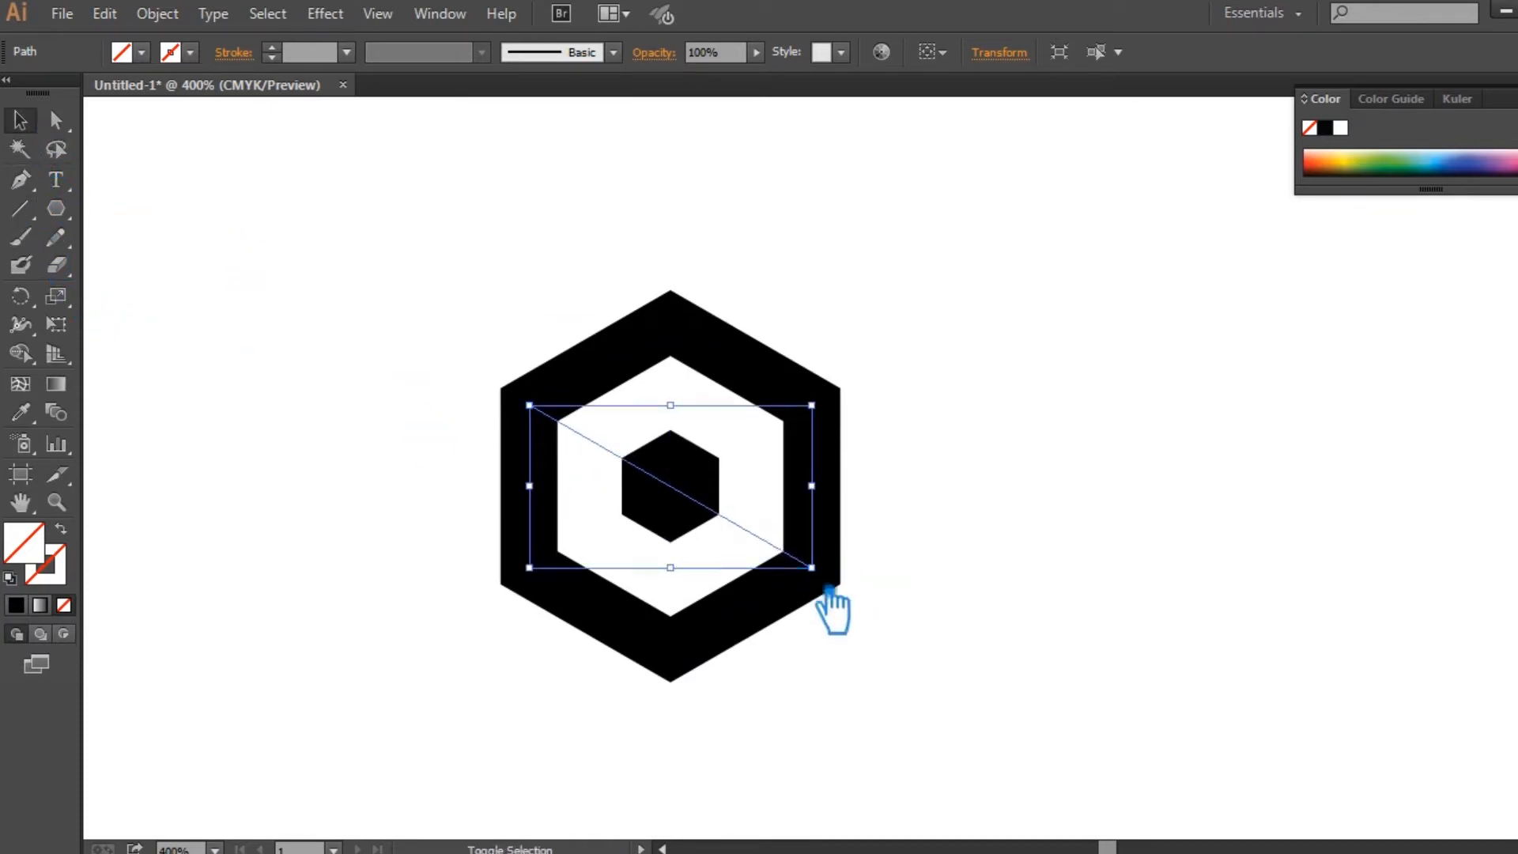
drag(840, 582, 993, 704)
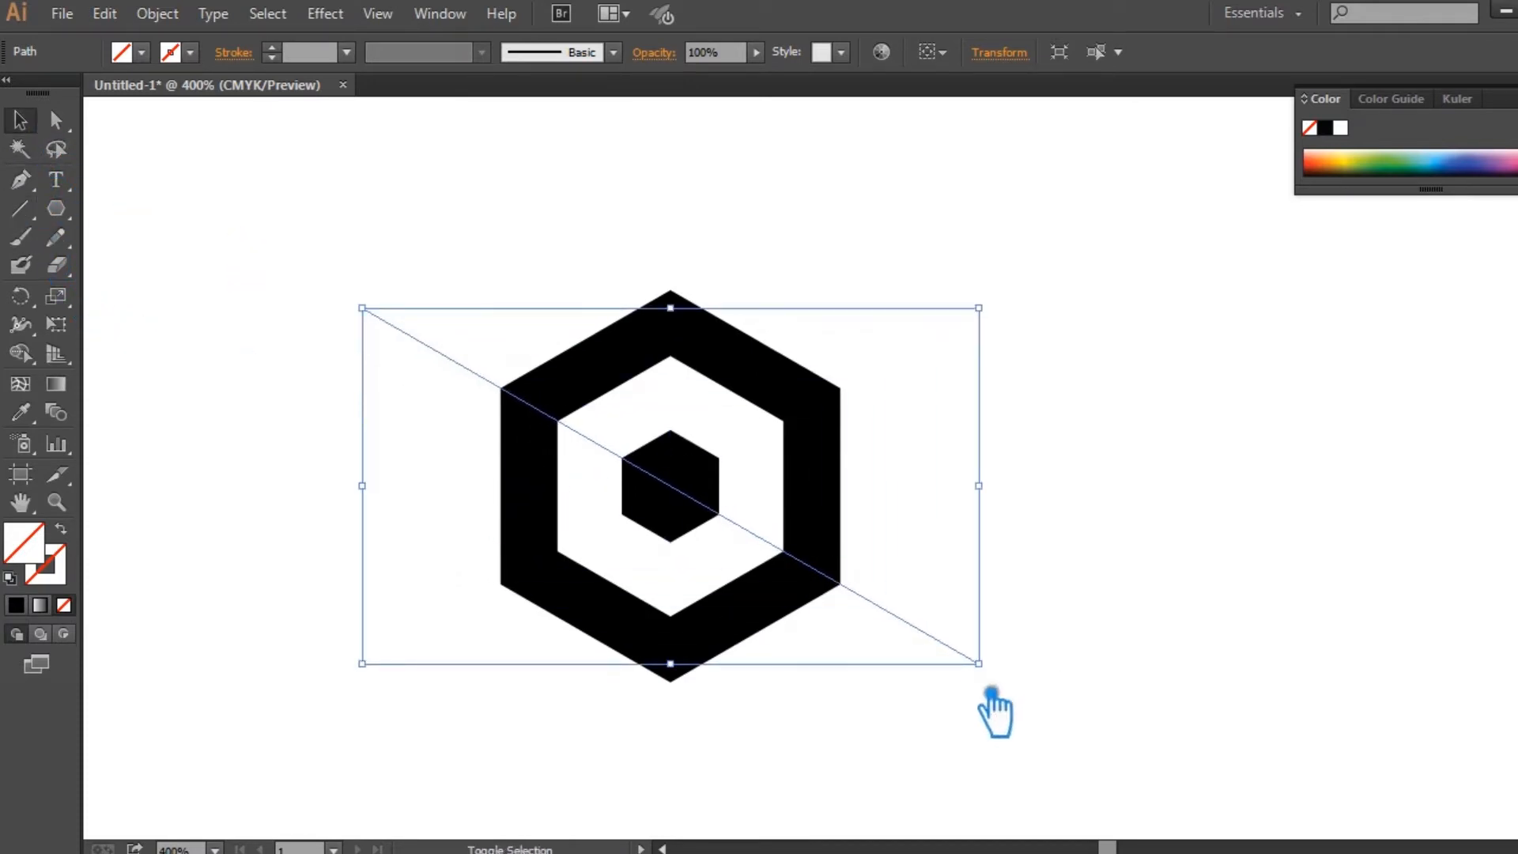
Step: Draw the opposite diagonal from the outer hexagon's upper-right vertex to its lower-left vertex and extend it past both ends
click(20, 208)
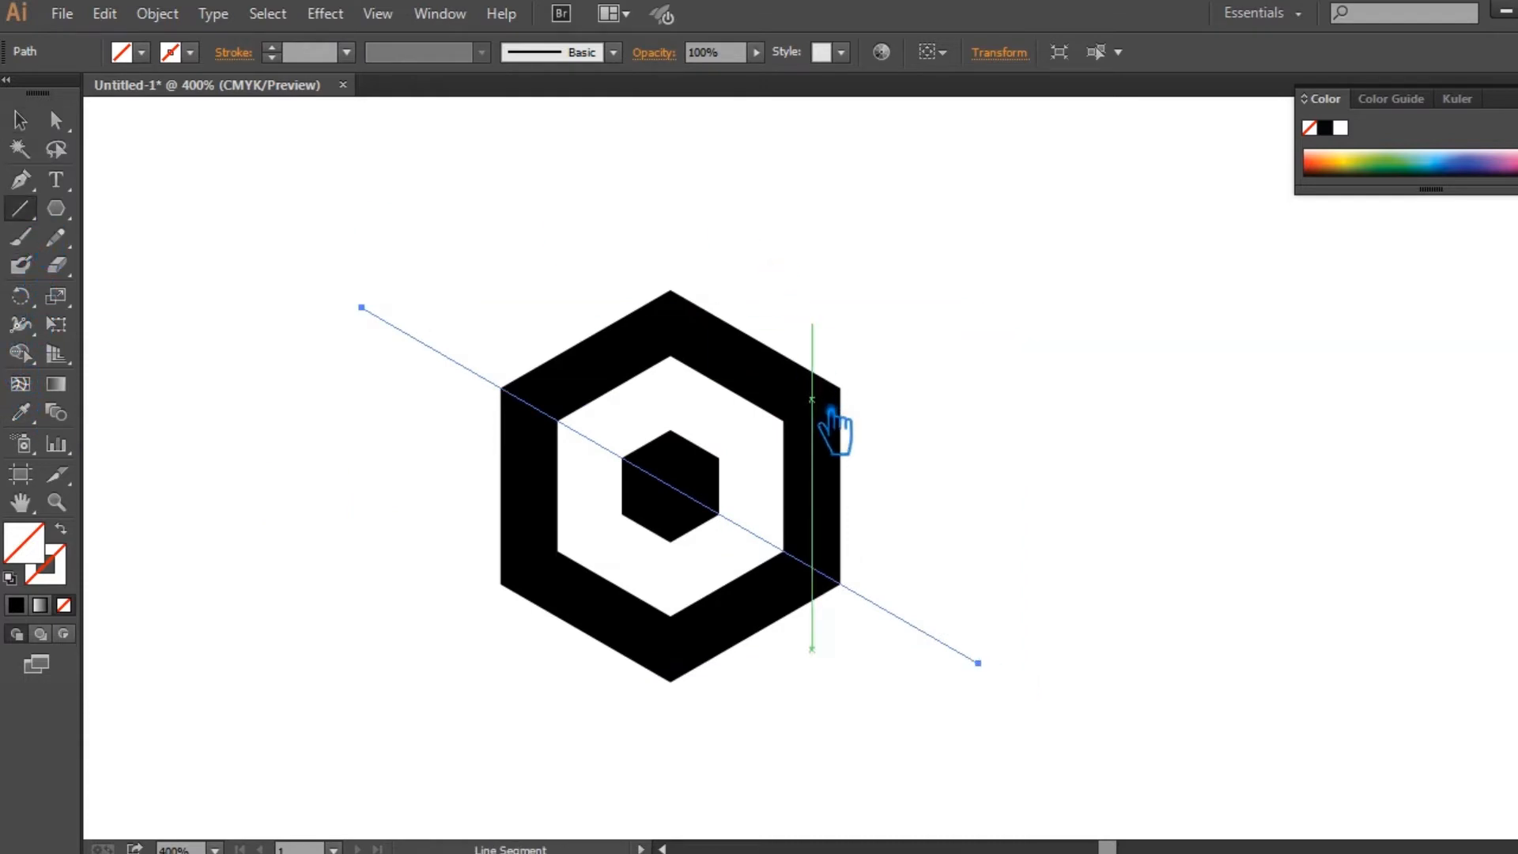
drag(836, 413, 551, 581)
click(21, 121)
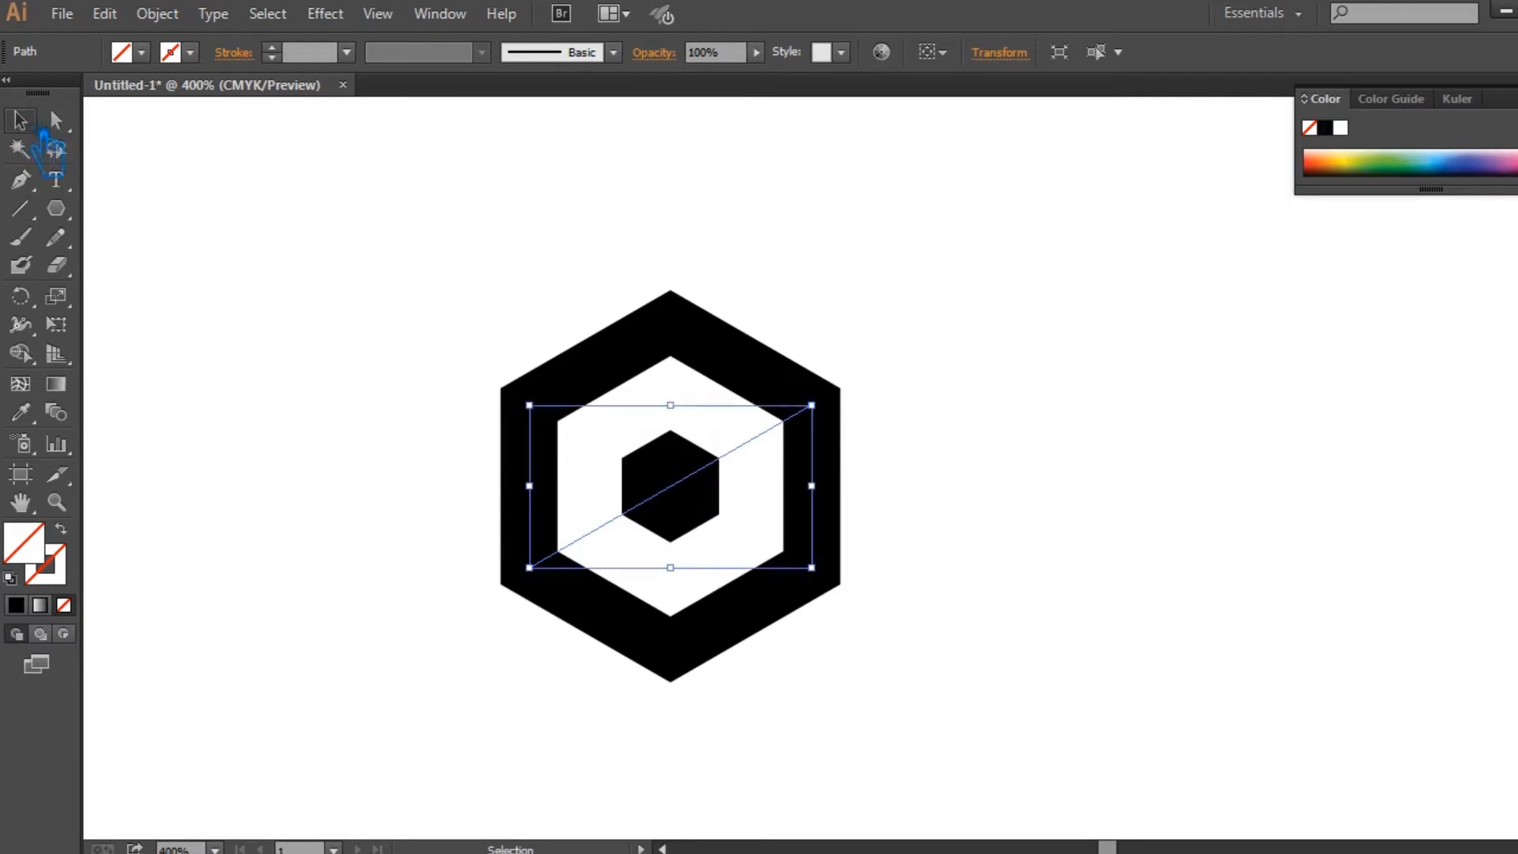
drag(827, 595, 904, 637)
key(ctrl+z)
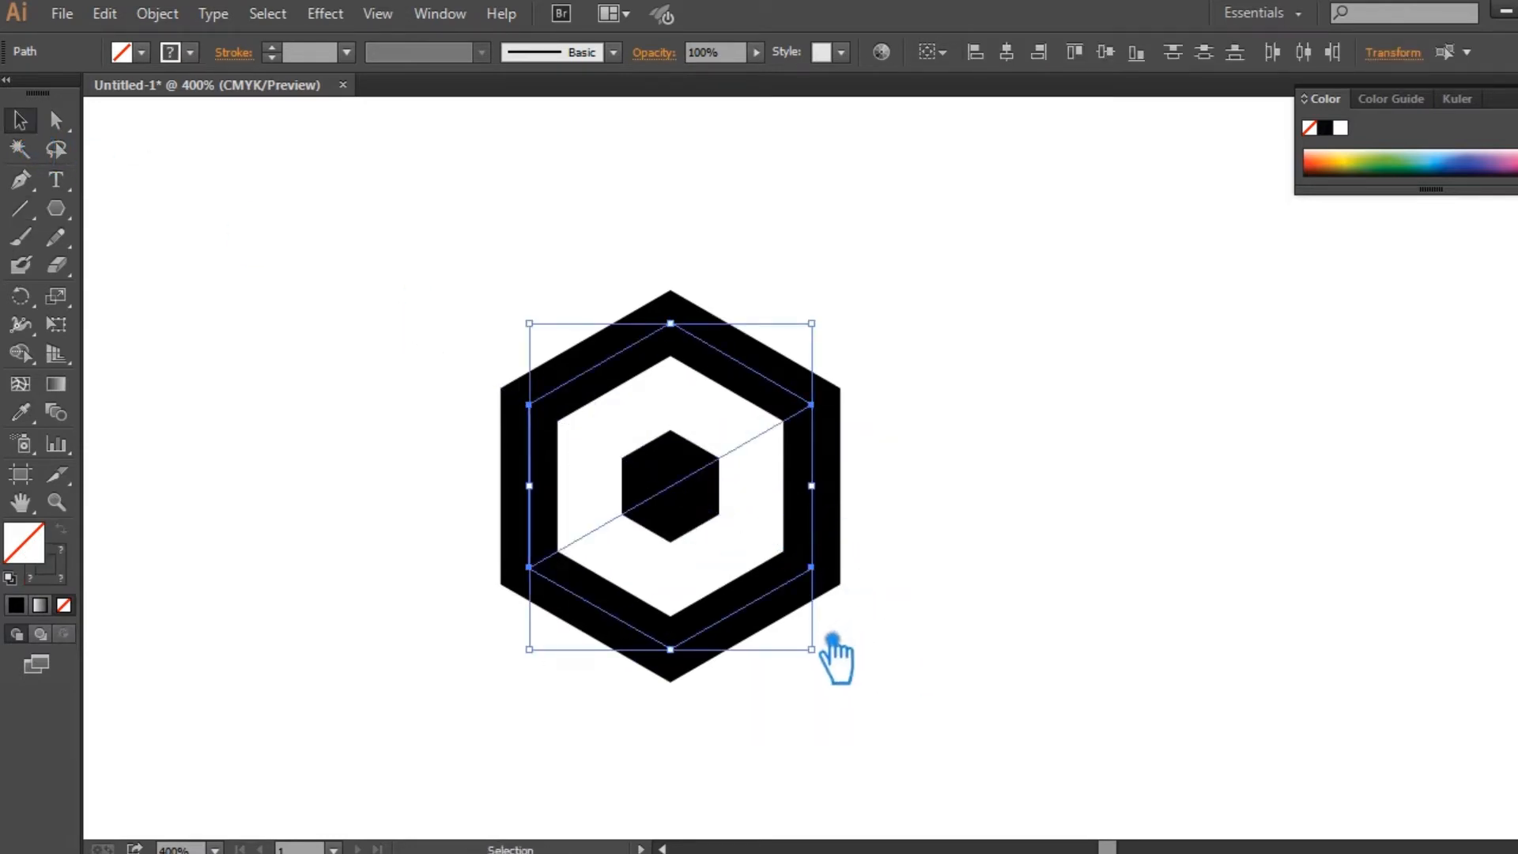
click(955, 699)
click(618, 535)
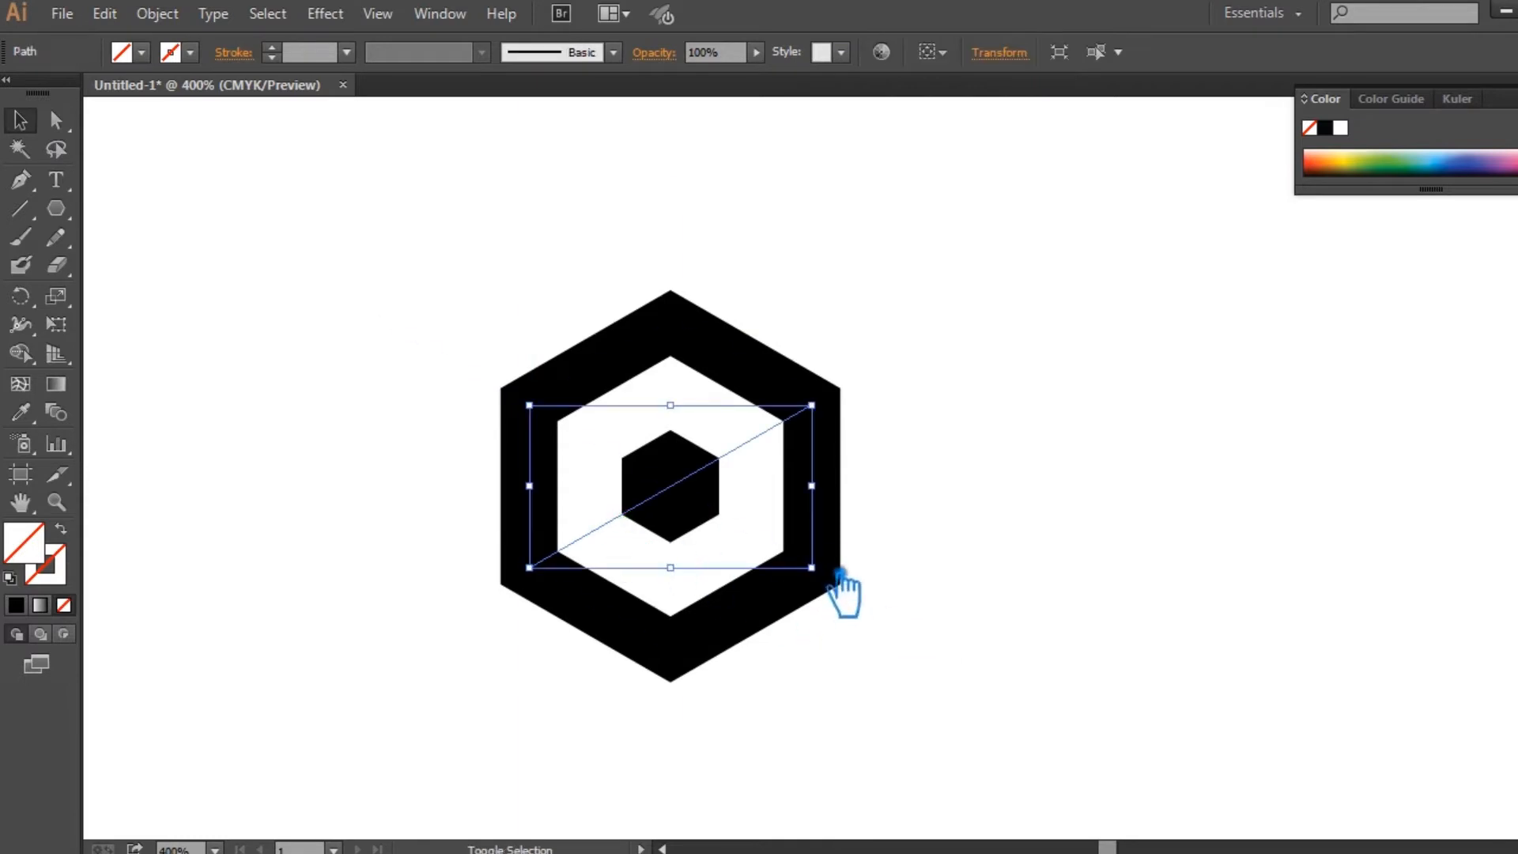
drag(834, 578, 958, 695)
Step: Expand the outer hexagon's stroke into a filled shape
click(894, 737)
drag(894, 738, 411, 223)
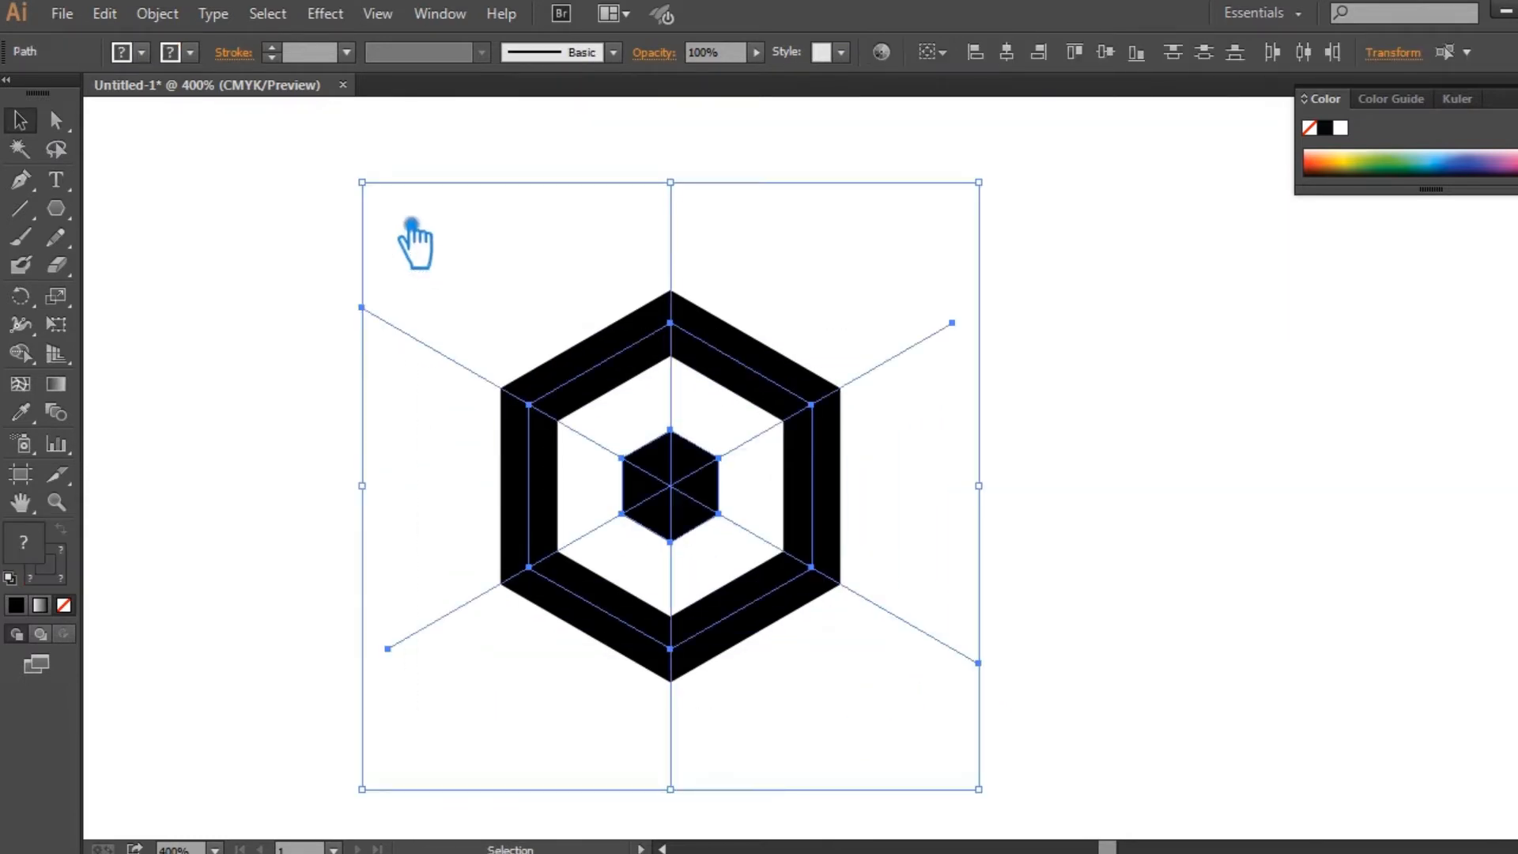
click(1181, 394)
click(832, 489)
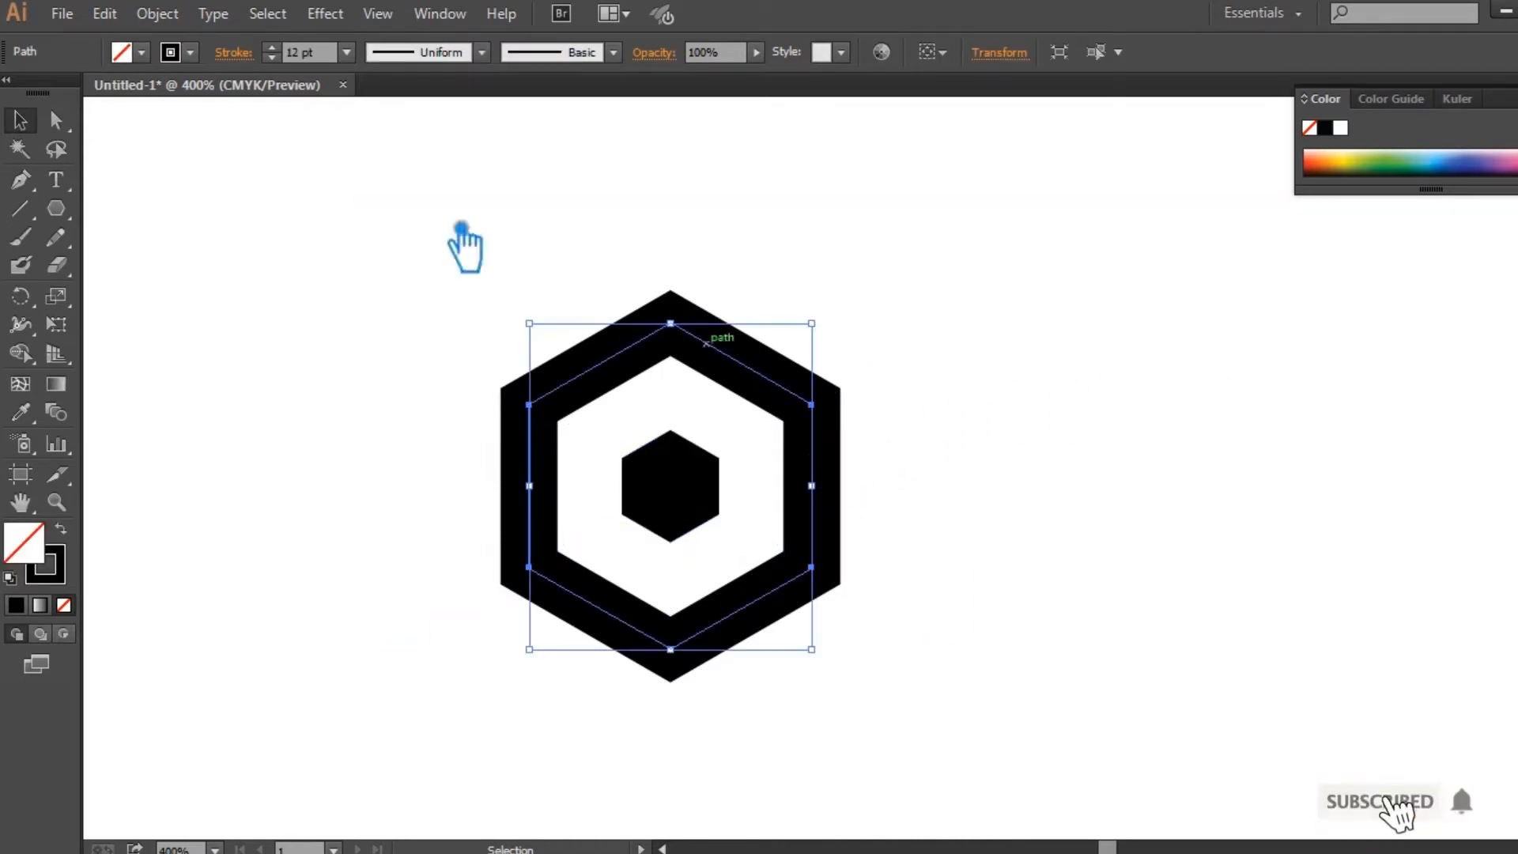
click(157, 13)
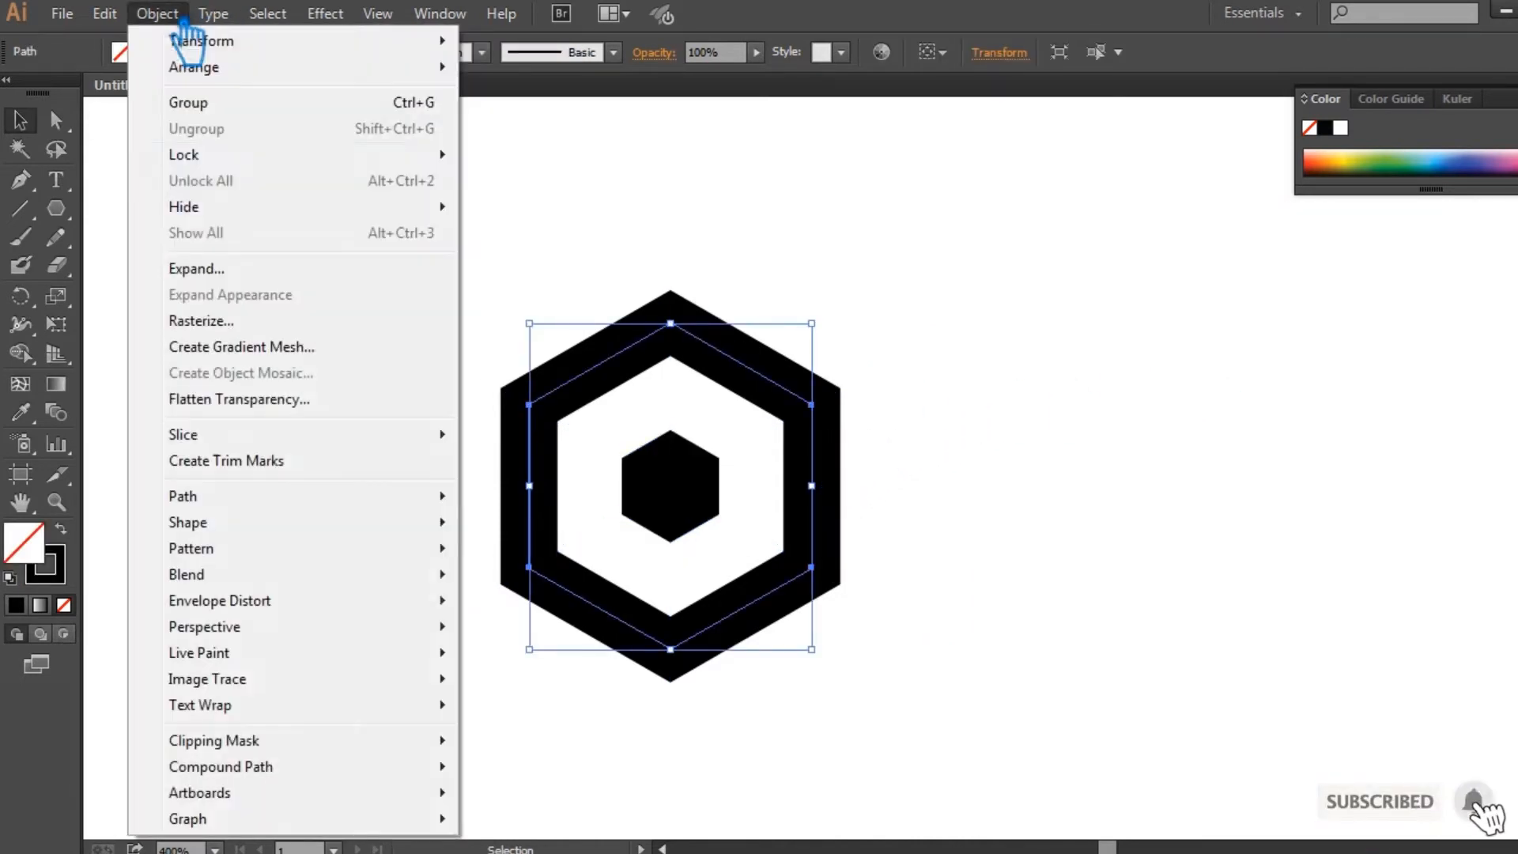
click(235, 273)
click(794, 573)
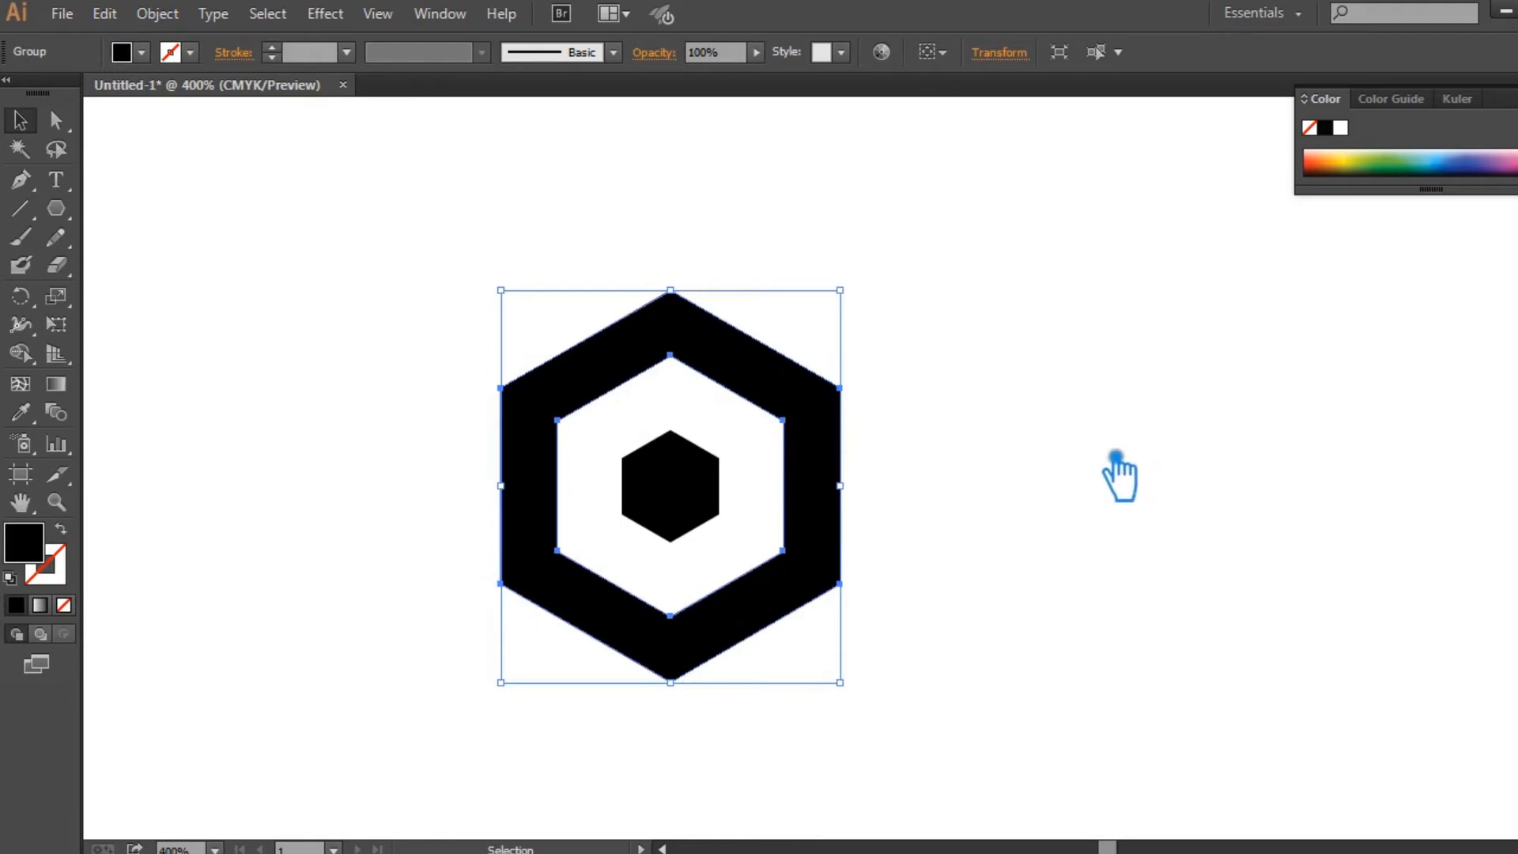
click(1115, 490)
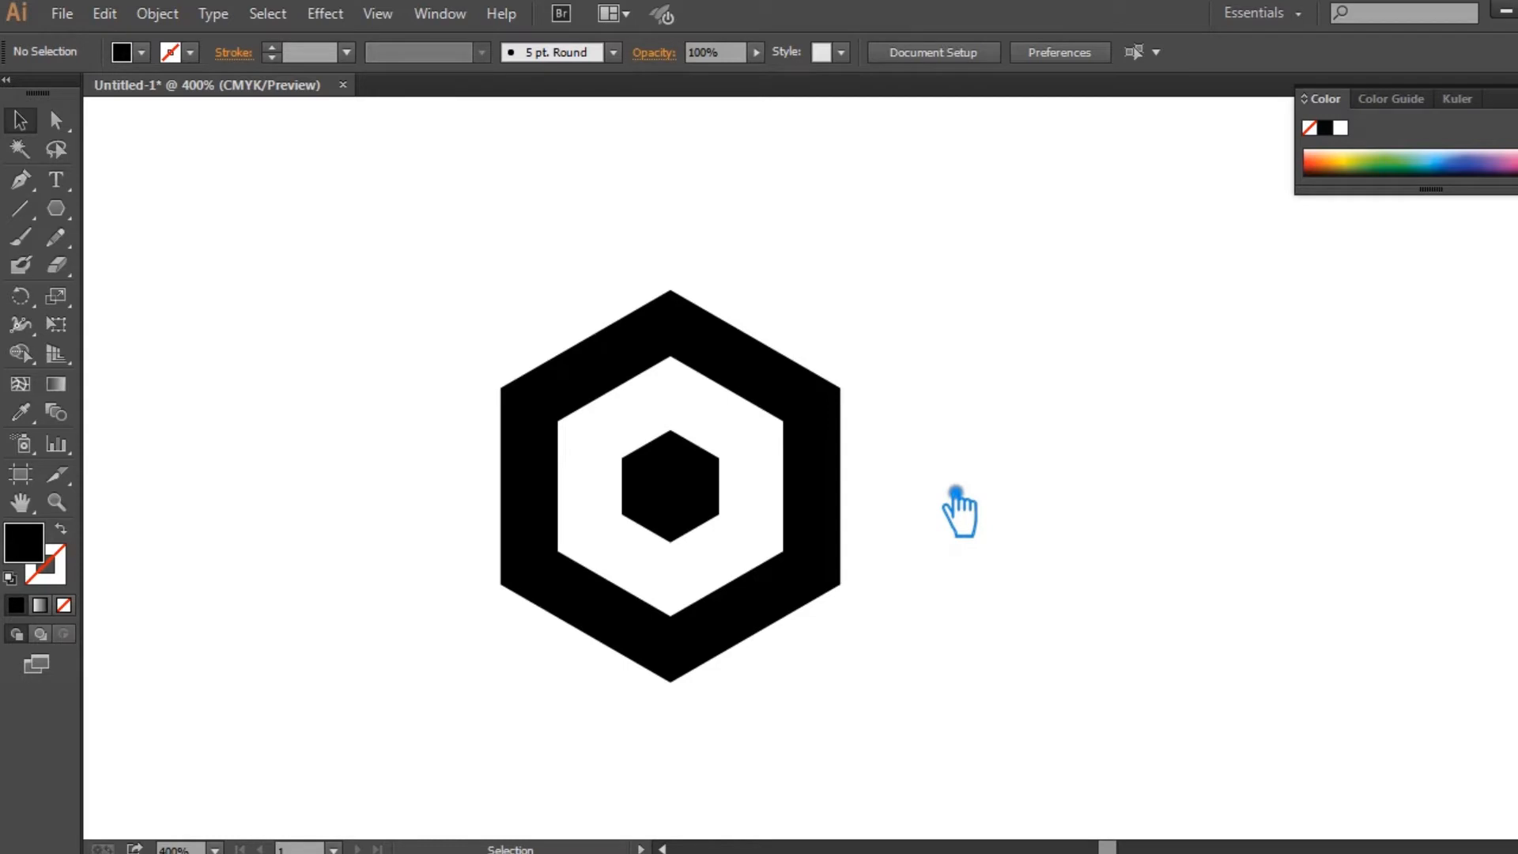
Step: Draw two horizontal lines from the inner hexagon's top and bottom vertices rightward, extending past the outer hexagon
click(20, 208)
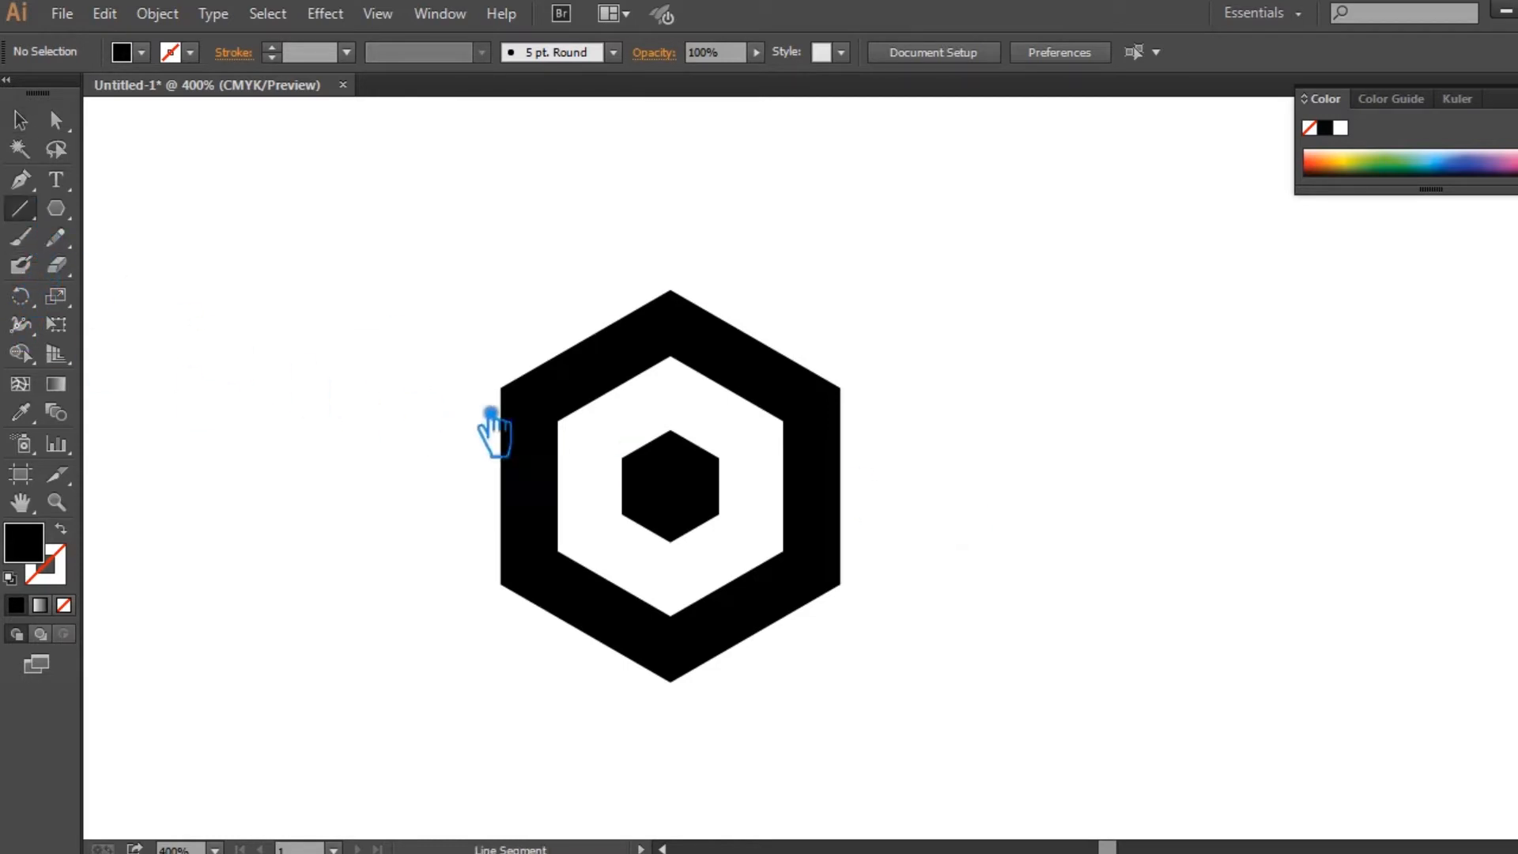
drag(729, 477, 1228, 477)
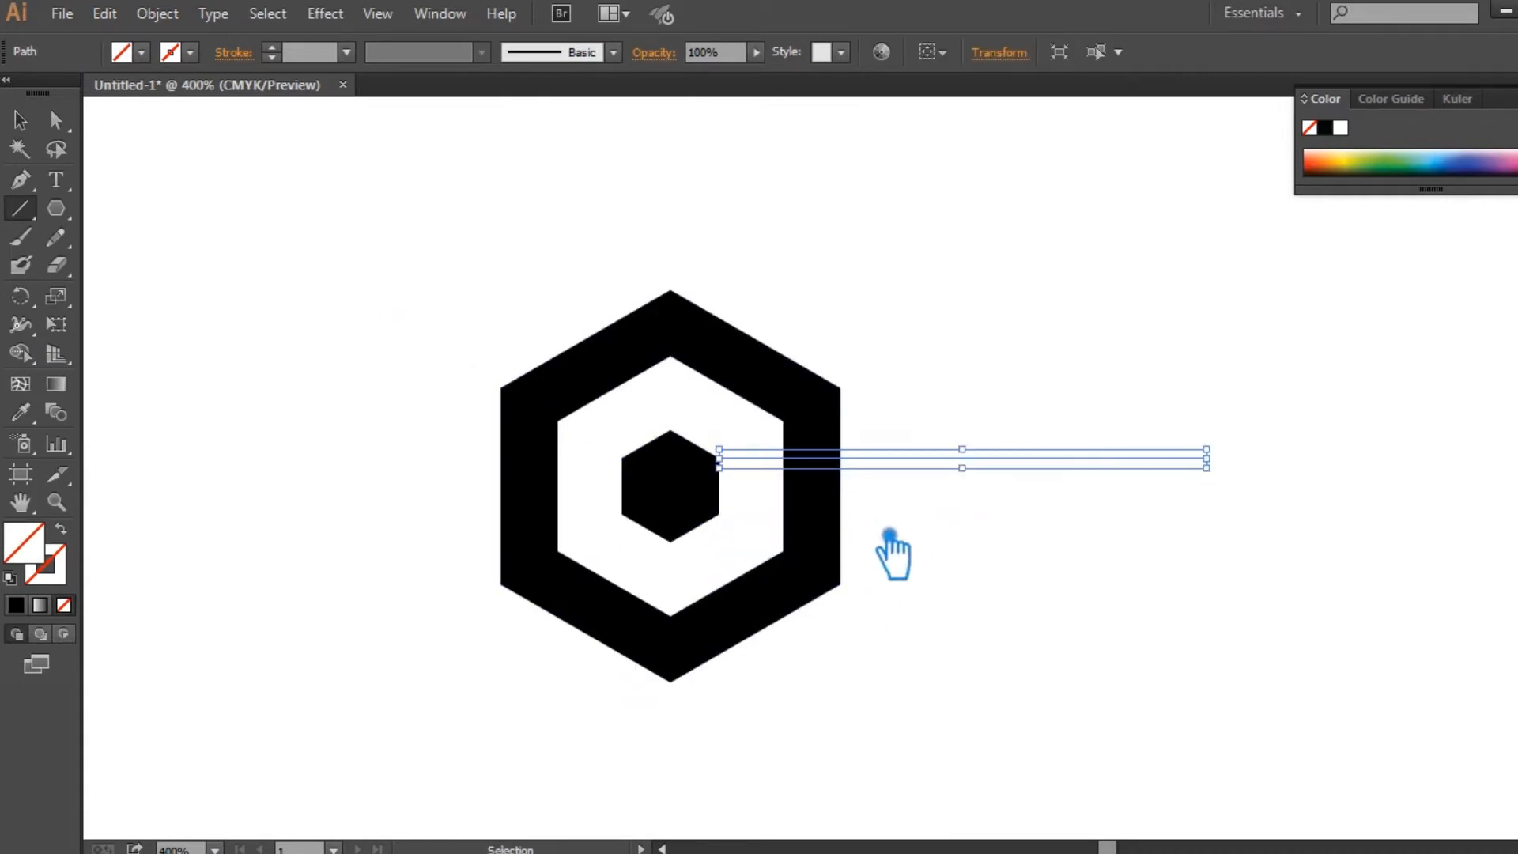
key(ctrl+z)
drag(670, 431, 1284, 452)
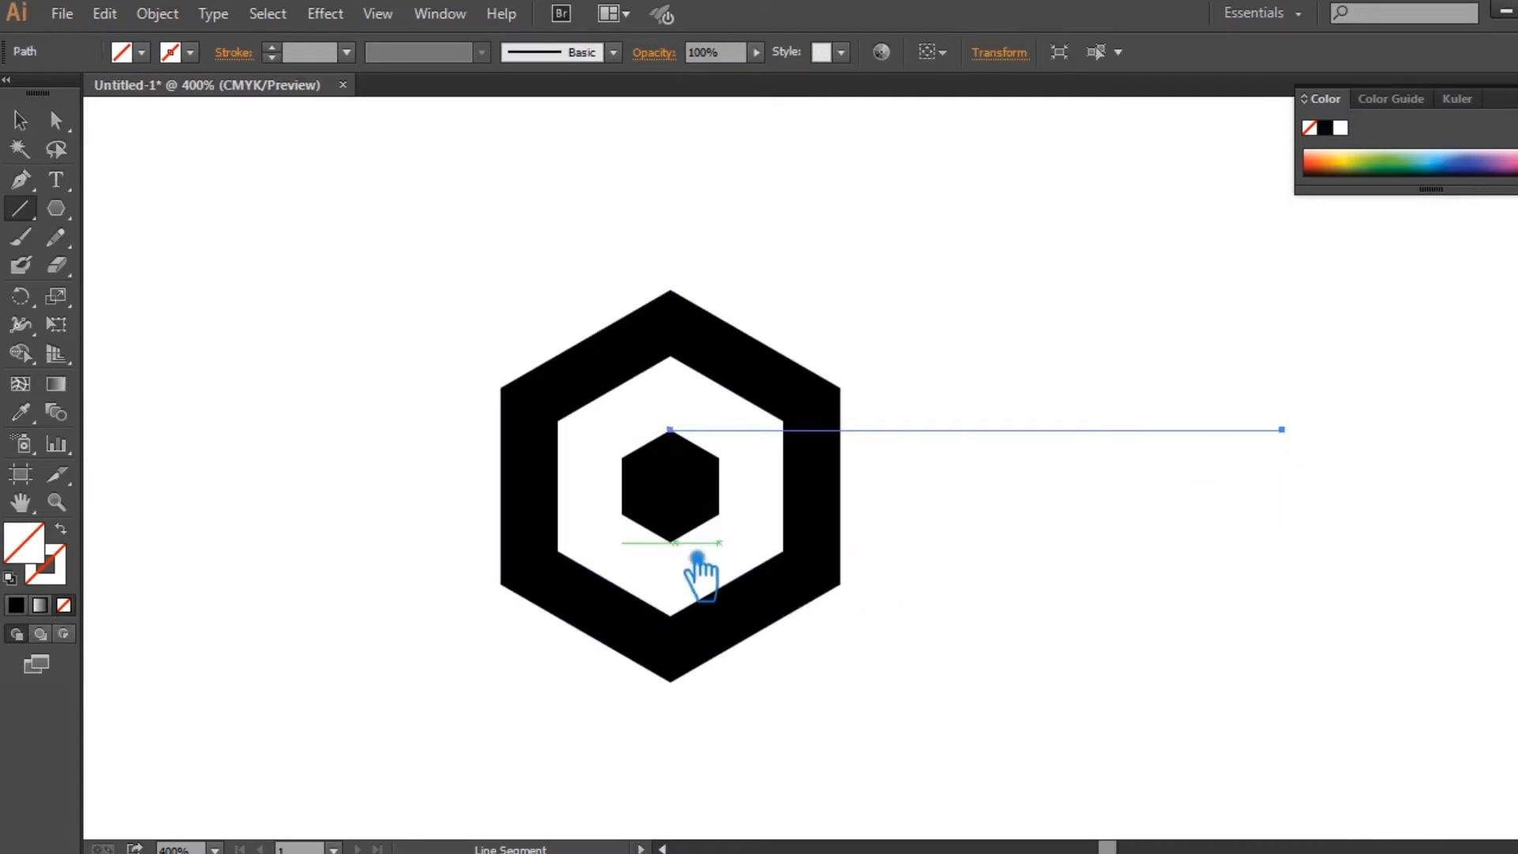
drag(690, 557, 1184, 555)
click(21, 121)
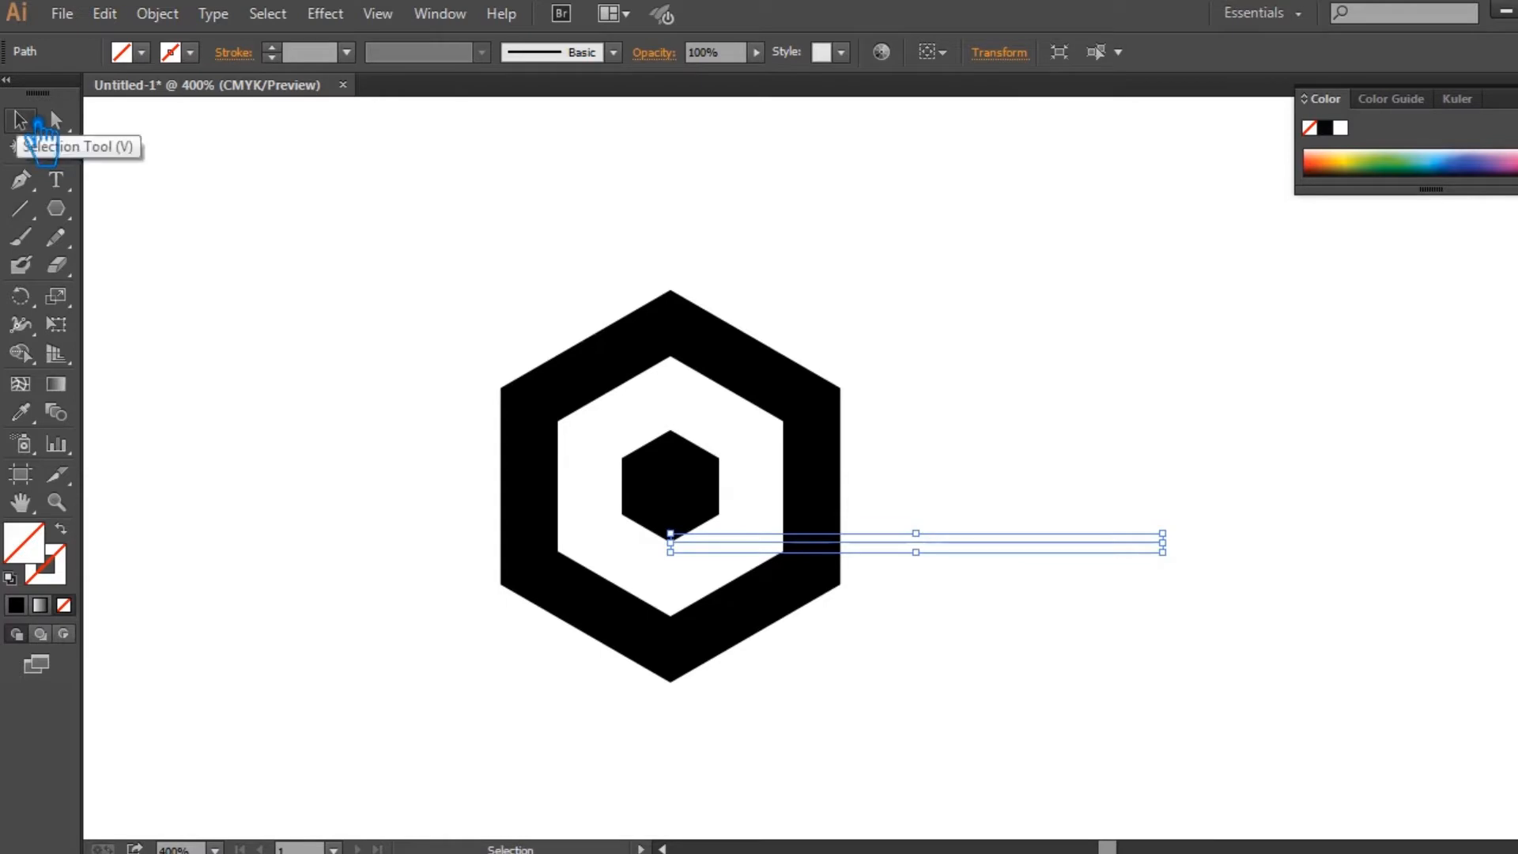
shift+click(976, 429)
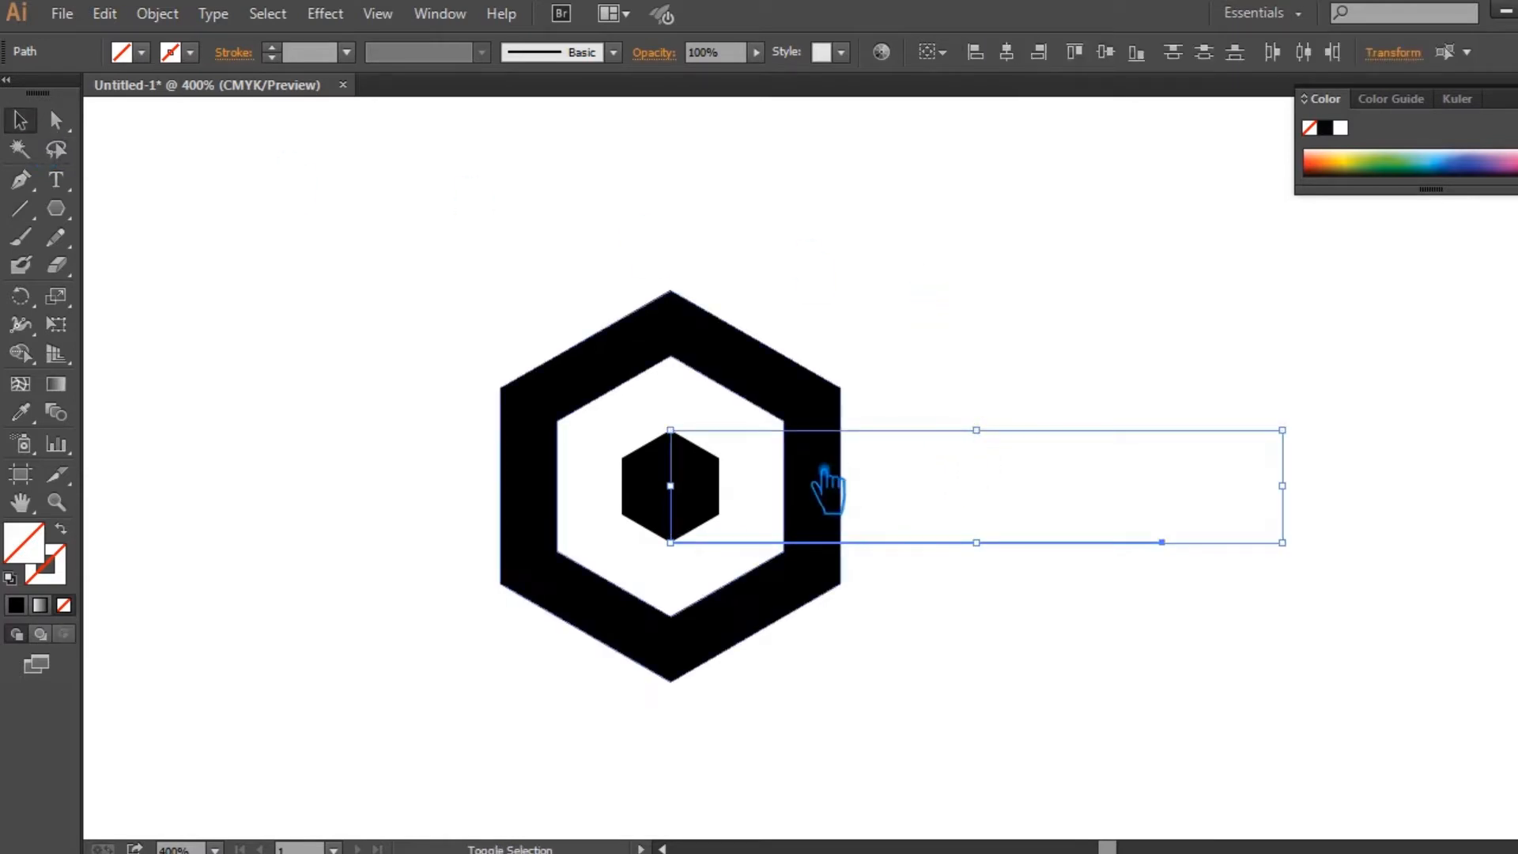
Step: Divide all the hexagons and lines with Pathfinder's Divide operation and ungroup the resulting pieces
click(944, 711)
drag(956, 718, 385, 309)
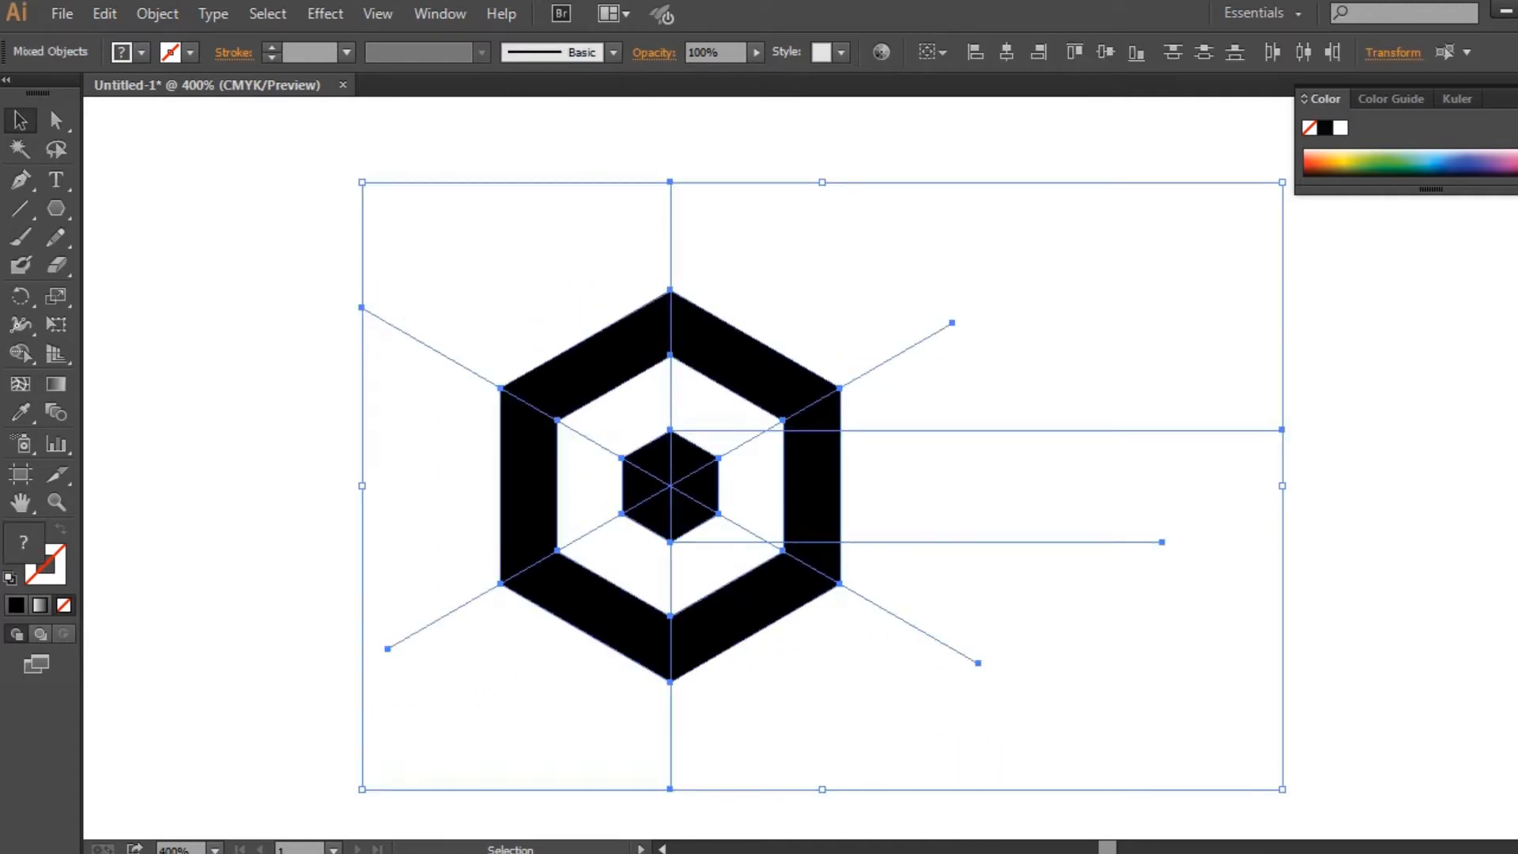
key(shift+ctrl+F9)
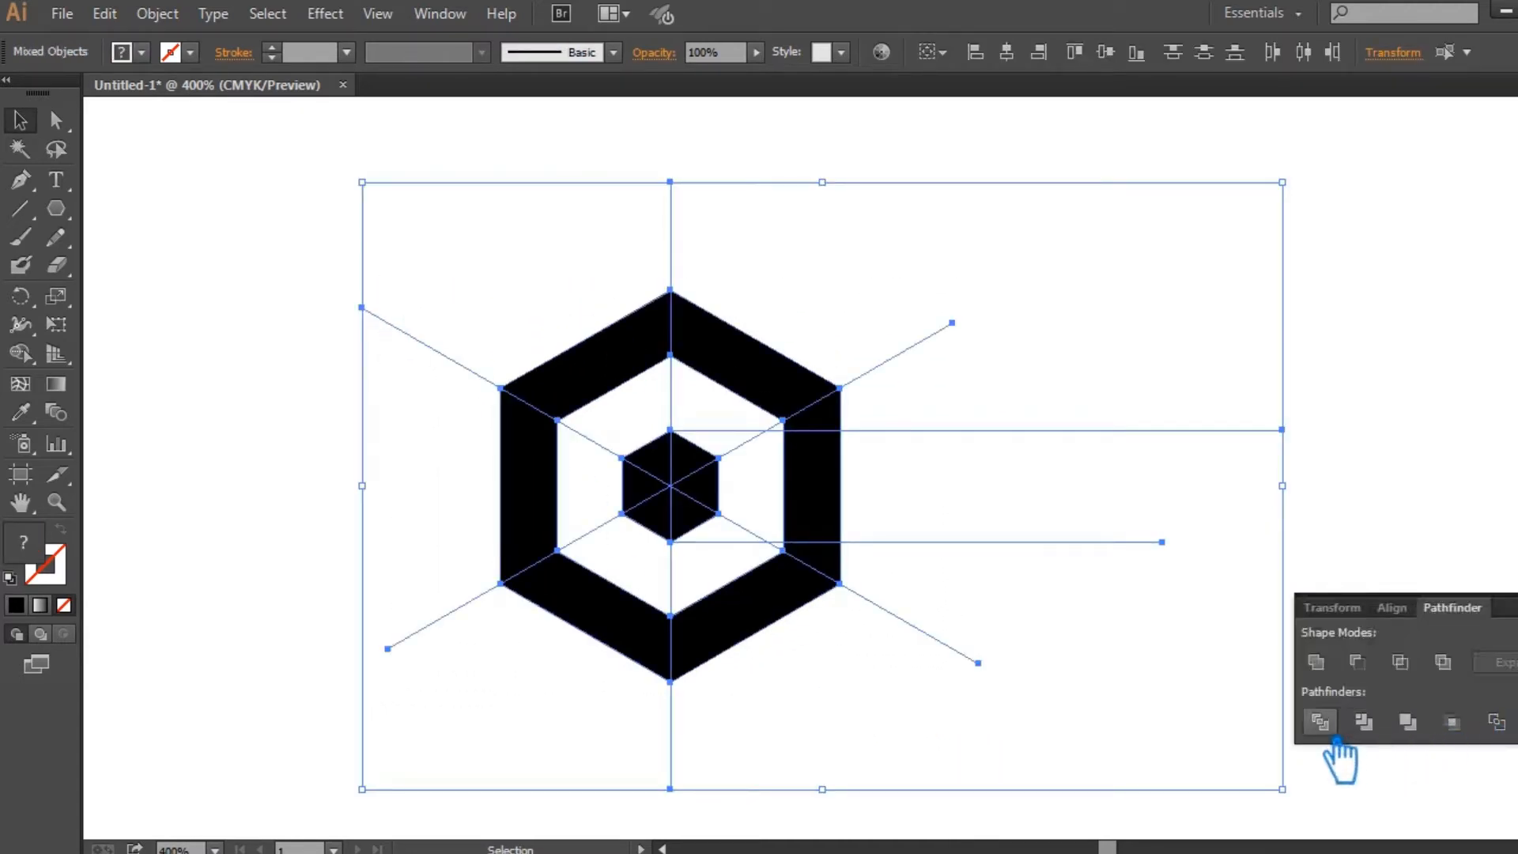
click(1320, 722)
click(1067, 542)
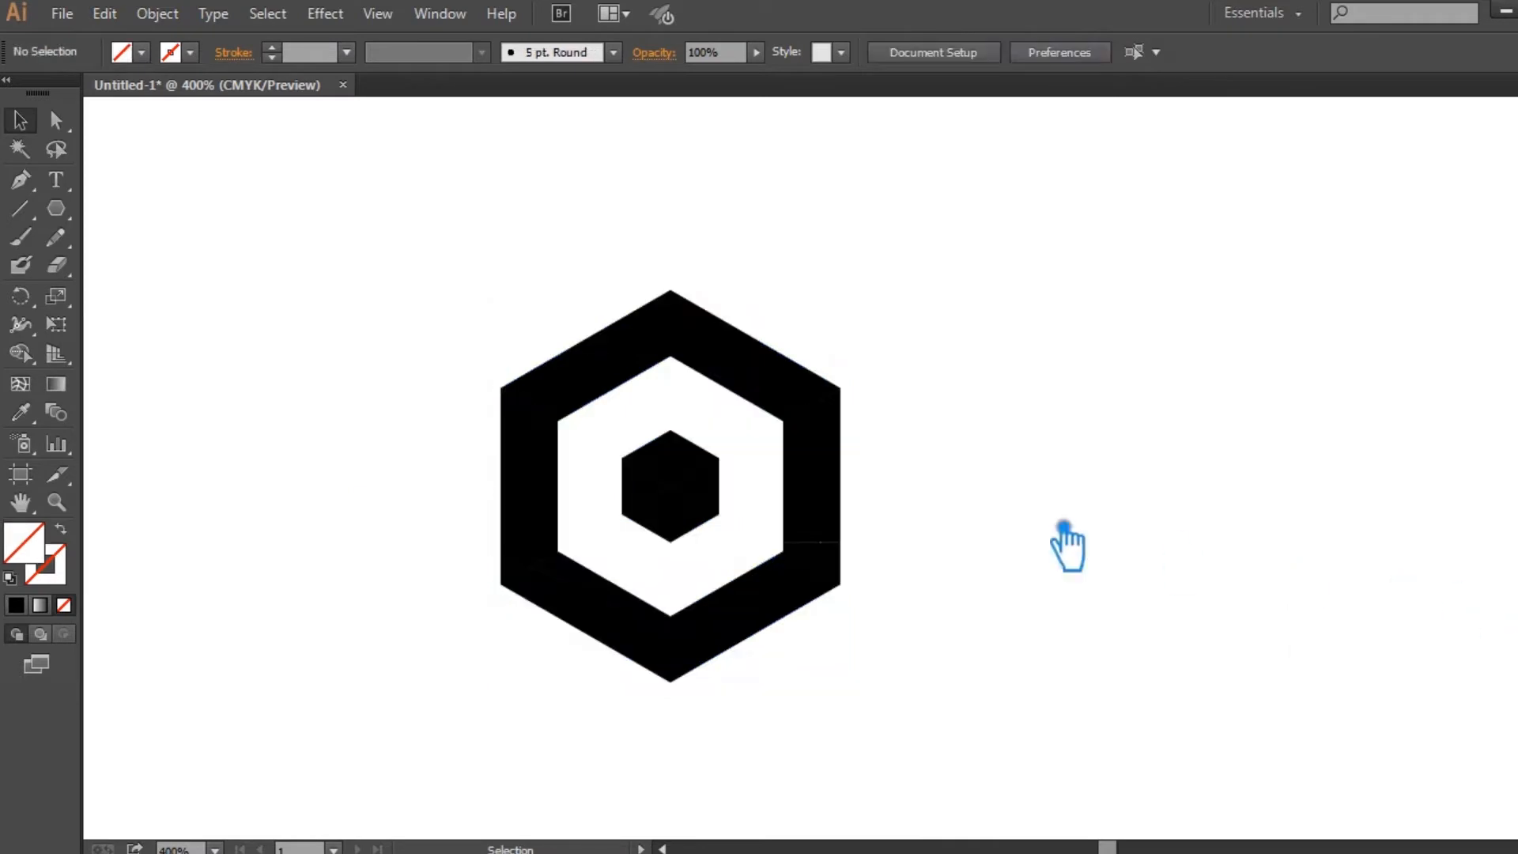
right_click(765, 428)
click(880, 585)
click(1053, 547)
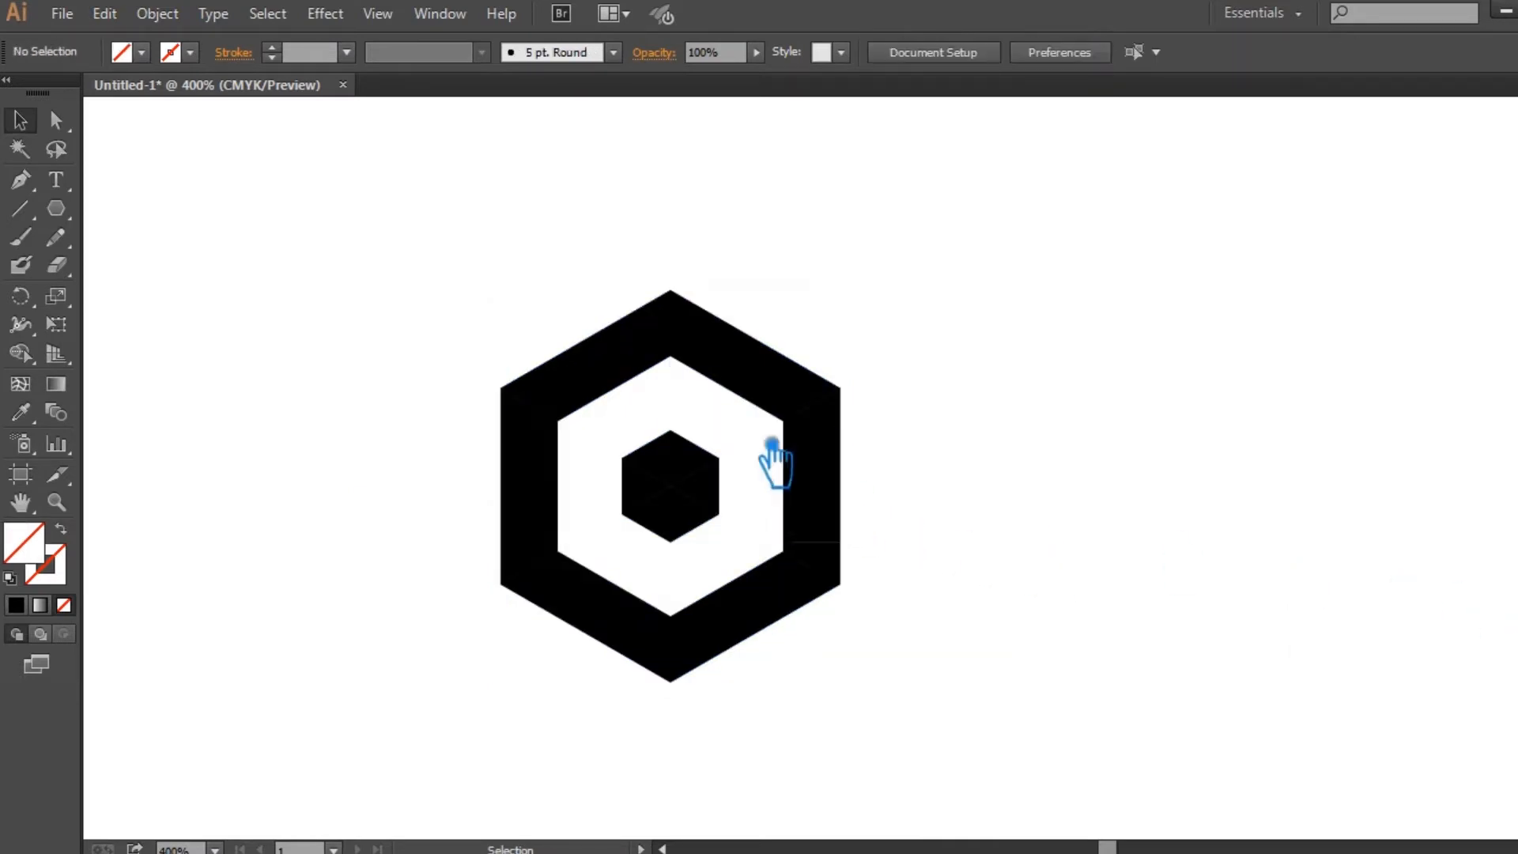
Step: Delete the unfilled pieces between the inner and outer hexagons on the right side
drag(721, 423, 781, 463)
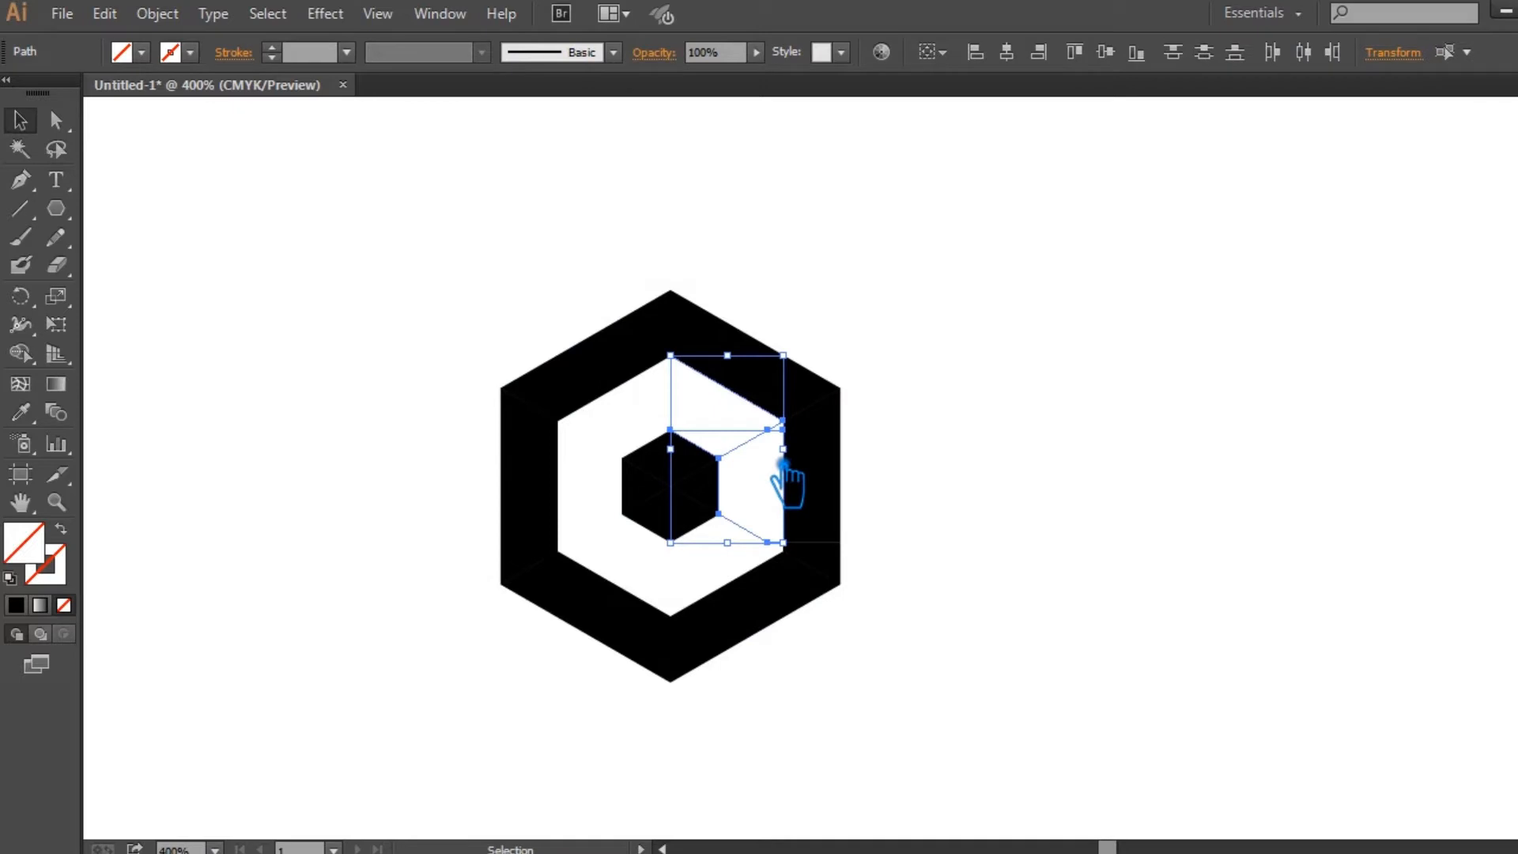
click(781, 466)
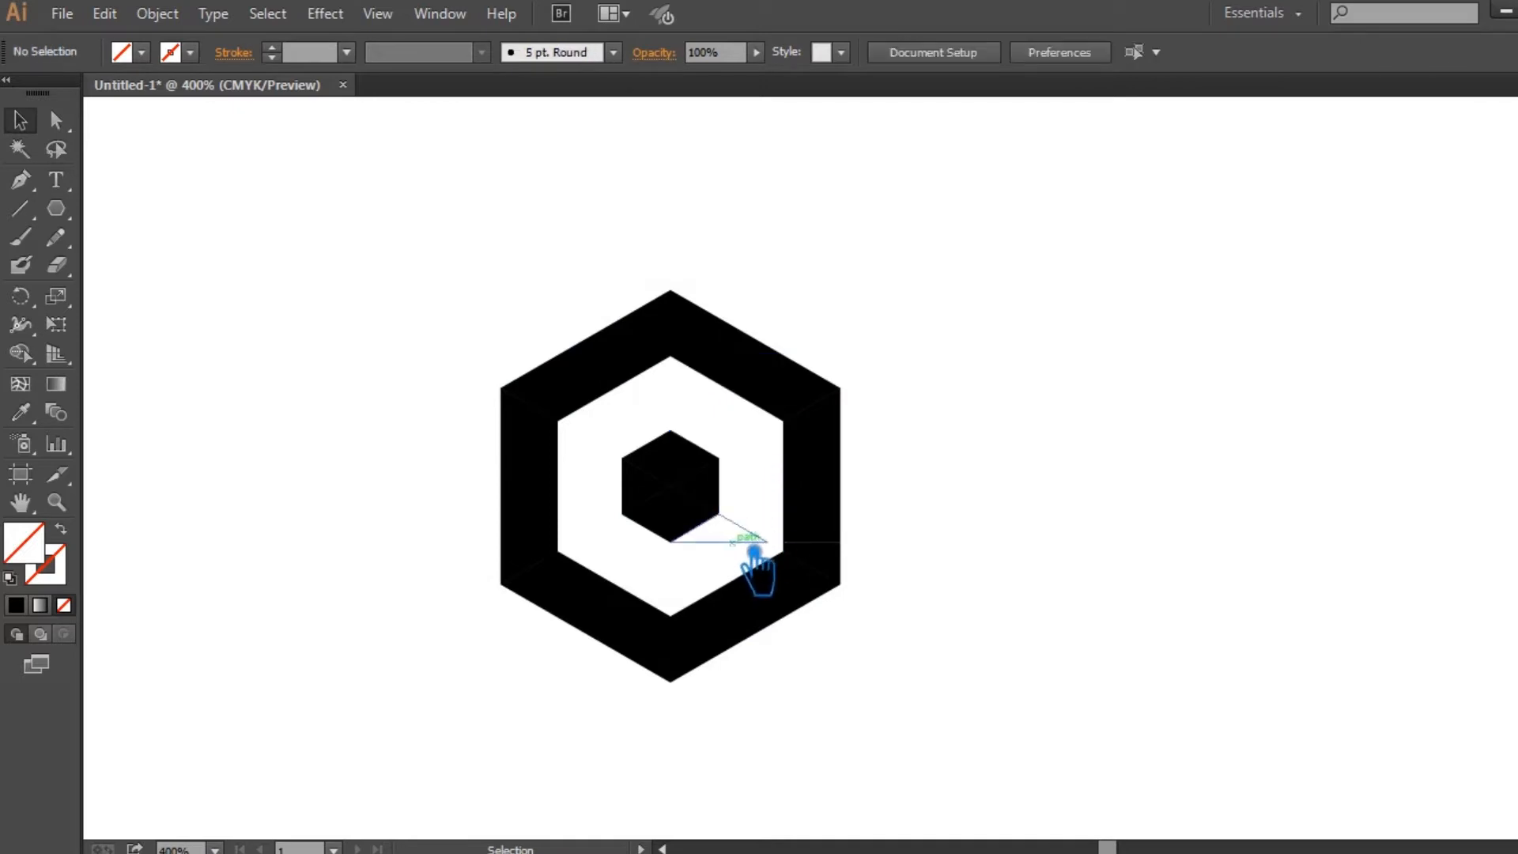
click(685, 563)
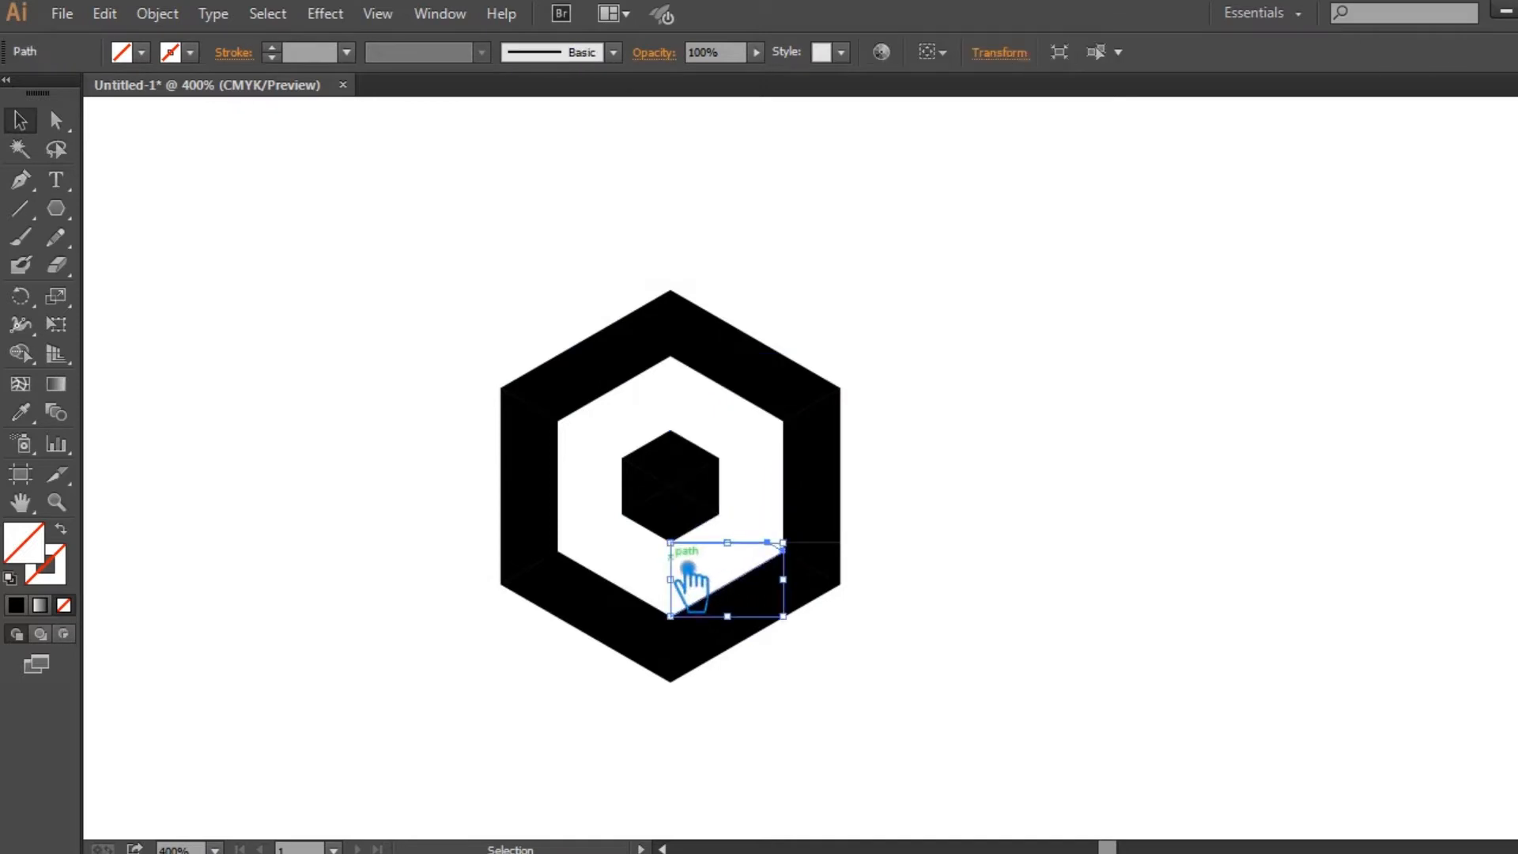
key(Delete)
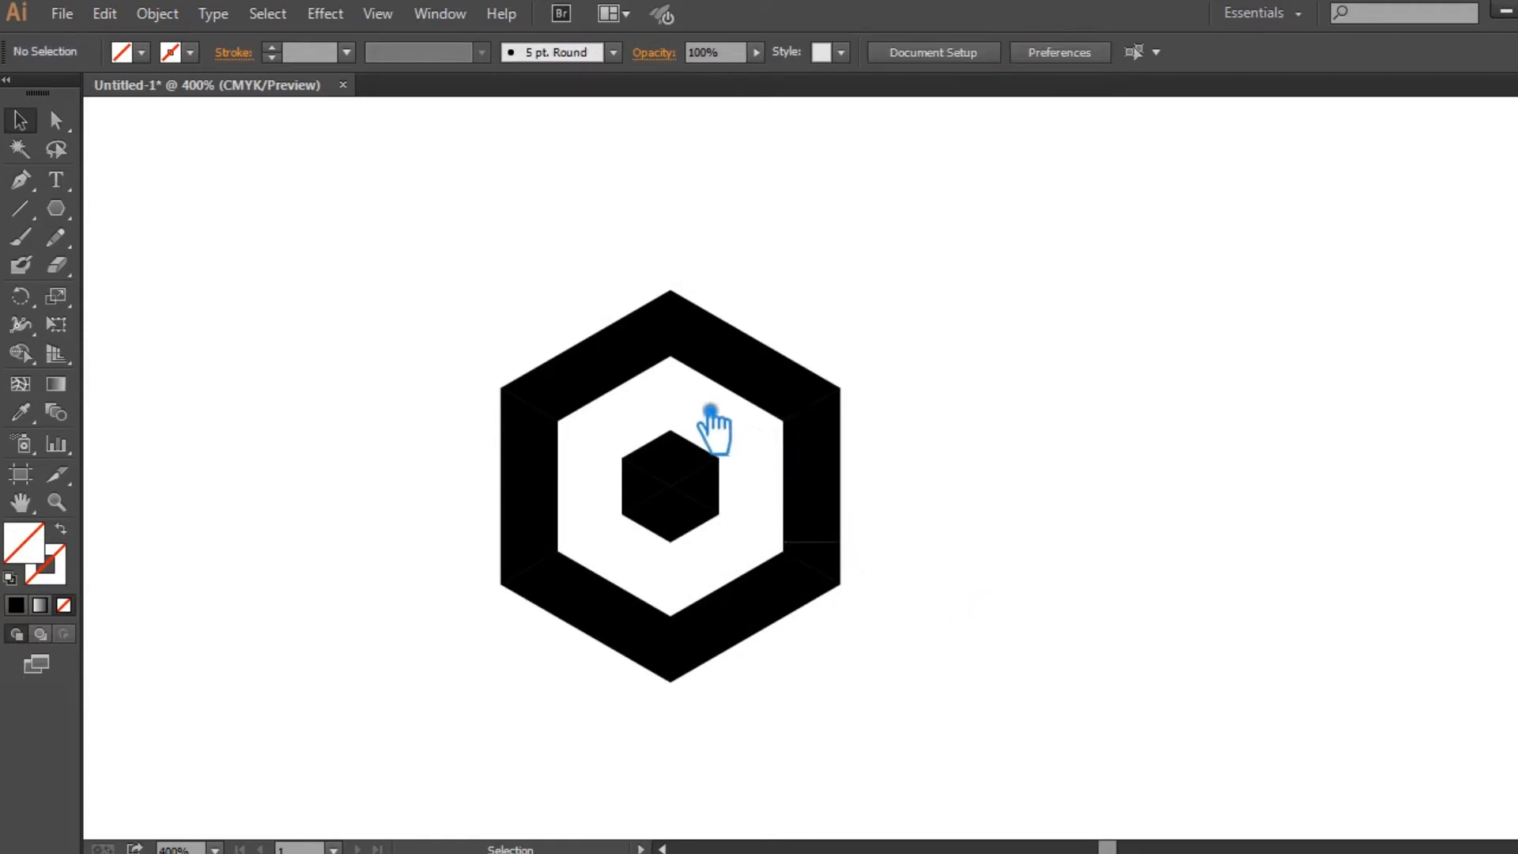
Step: Delete the remaining unfilled pieces between the inner and outer hexagons, including the small leftover near the lower-right corner
click(686, 405)
key(Delete)
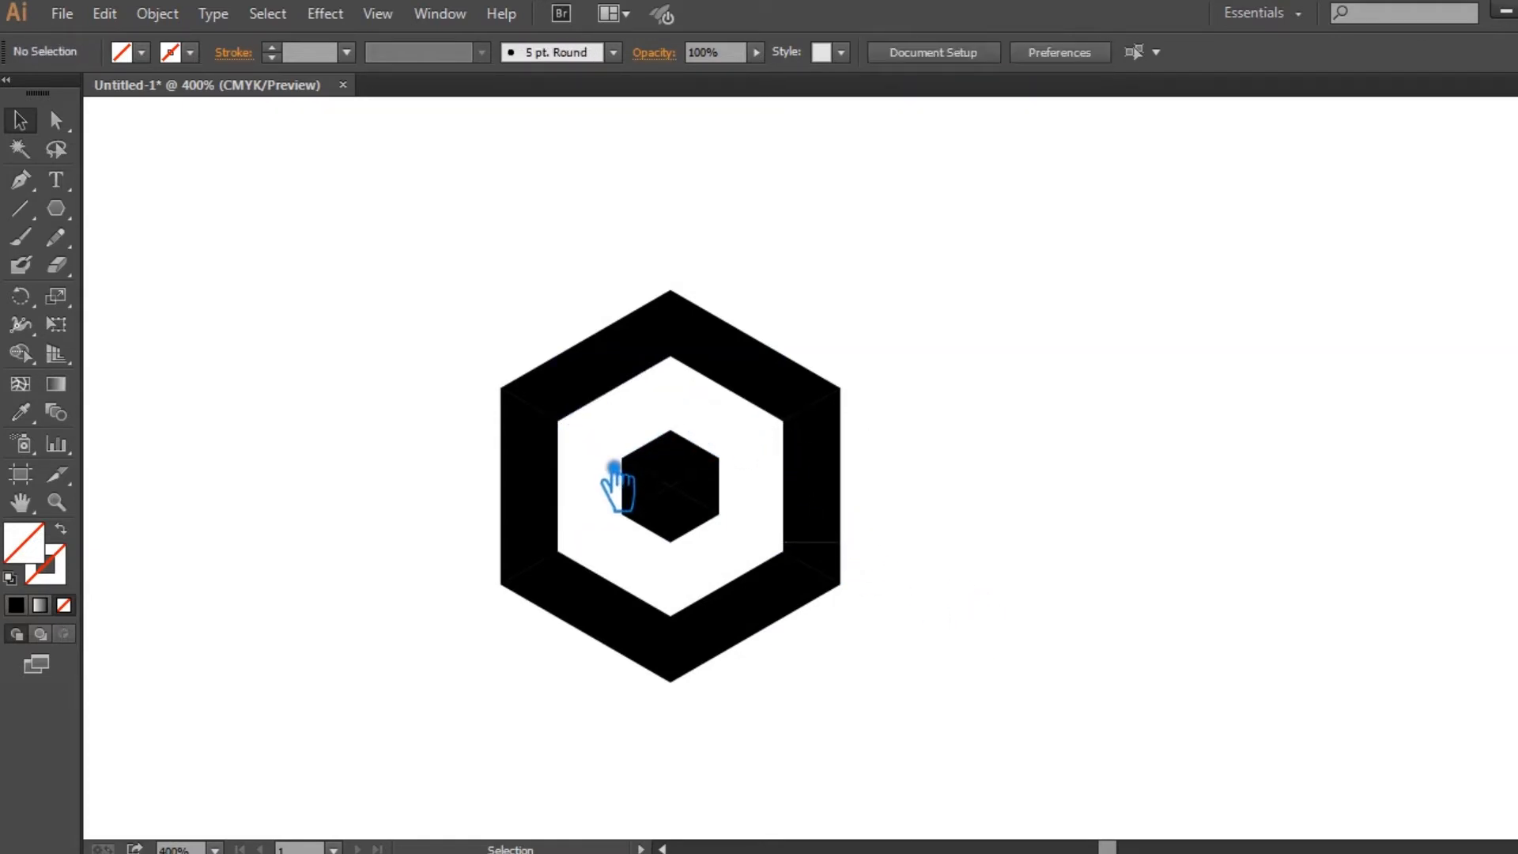
click(685, 575)
key(Delete)
drag(902, 689, 430, 283)
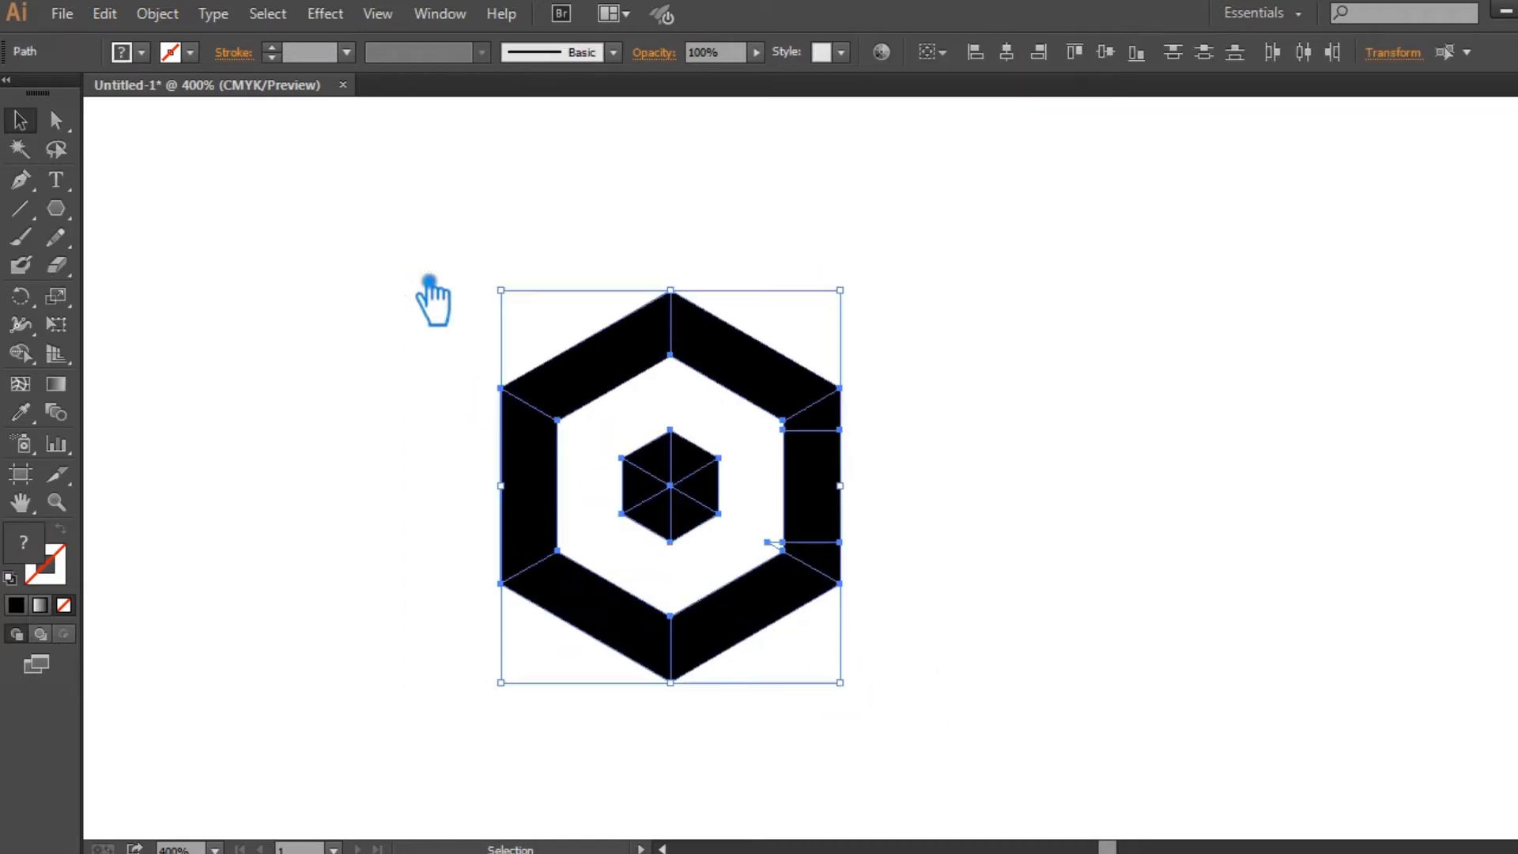
click(361, 347)
drag(932, 661, 381, 231)
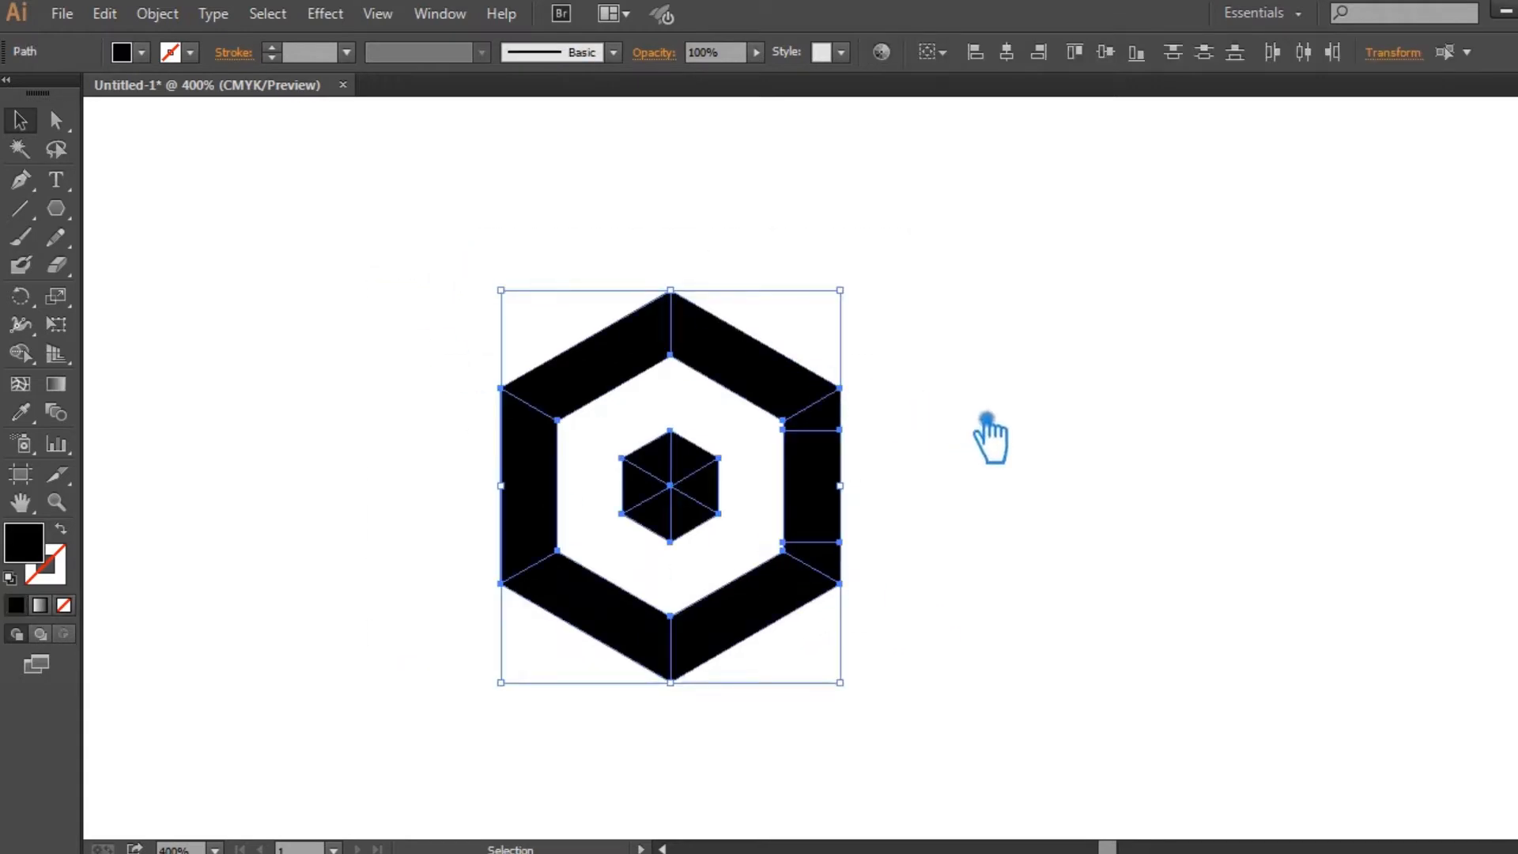
Step: Delete the middle segment of the outer hexagon's right side between the two horizontal cuts
click(987, 417)
click(836, 486)
key(Delete)
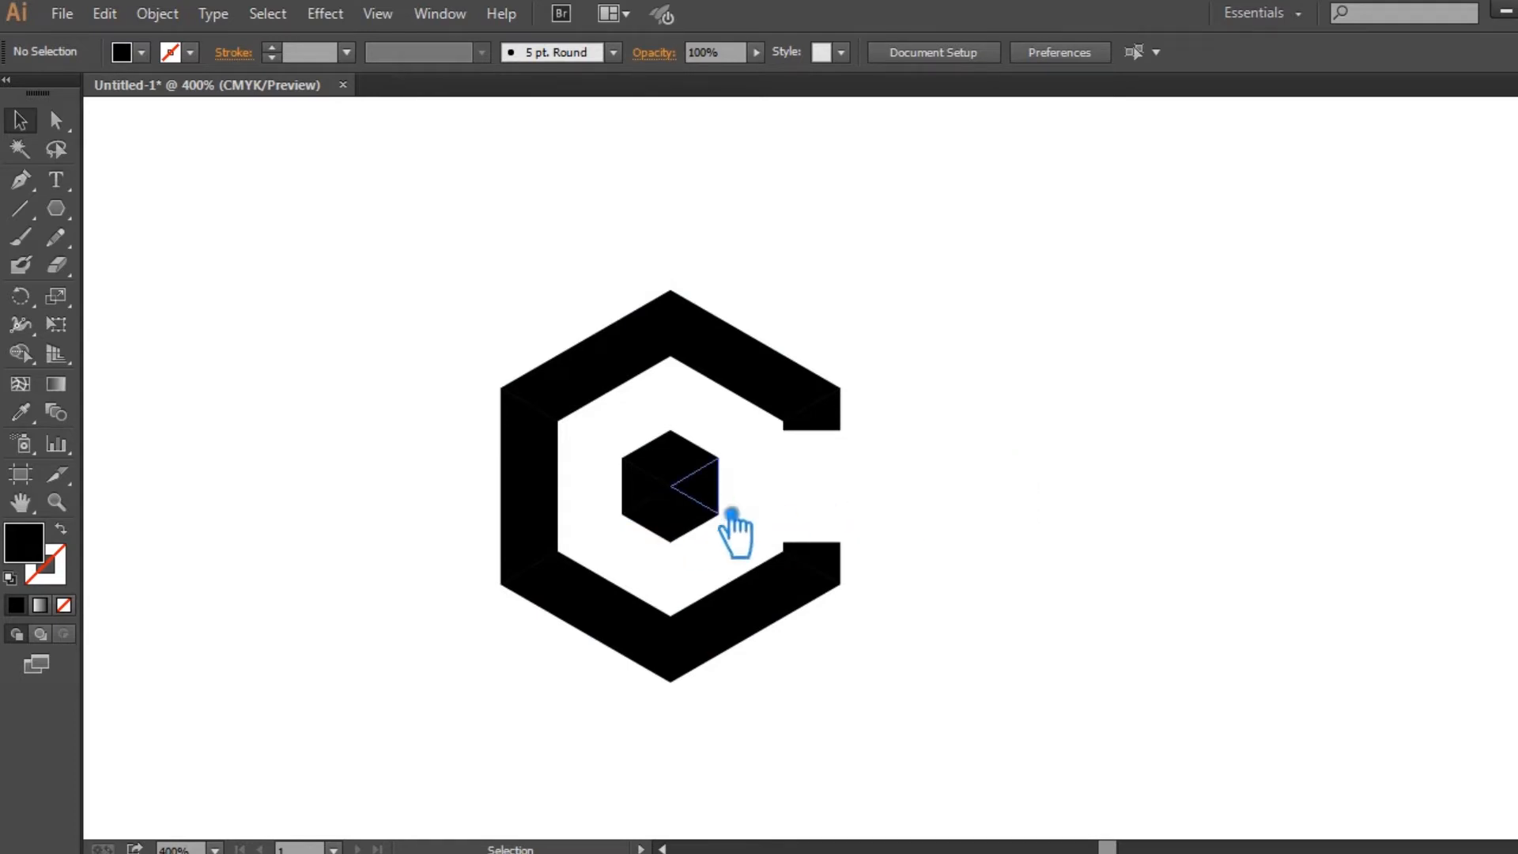
Step: Unite the inner hexagon's right and lower-right triangles into one cube face with Pathfinder
click(700, 507)
scroll(791, 498, left, 1)
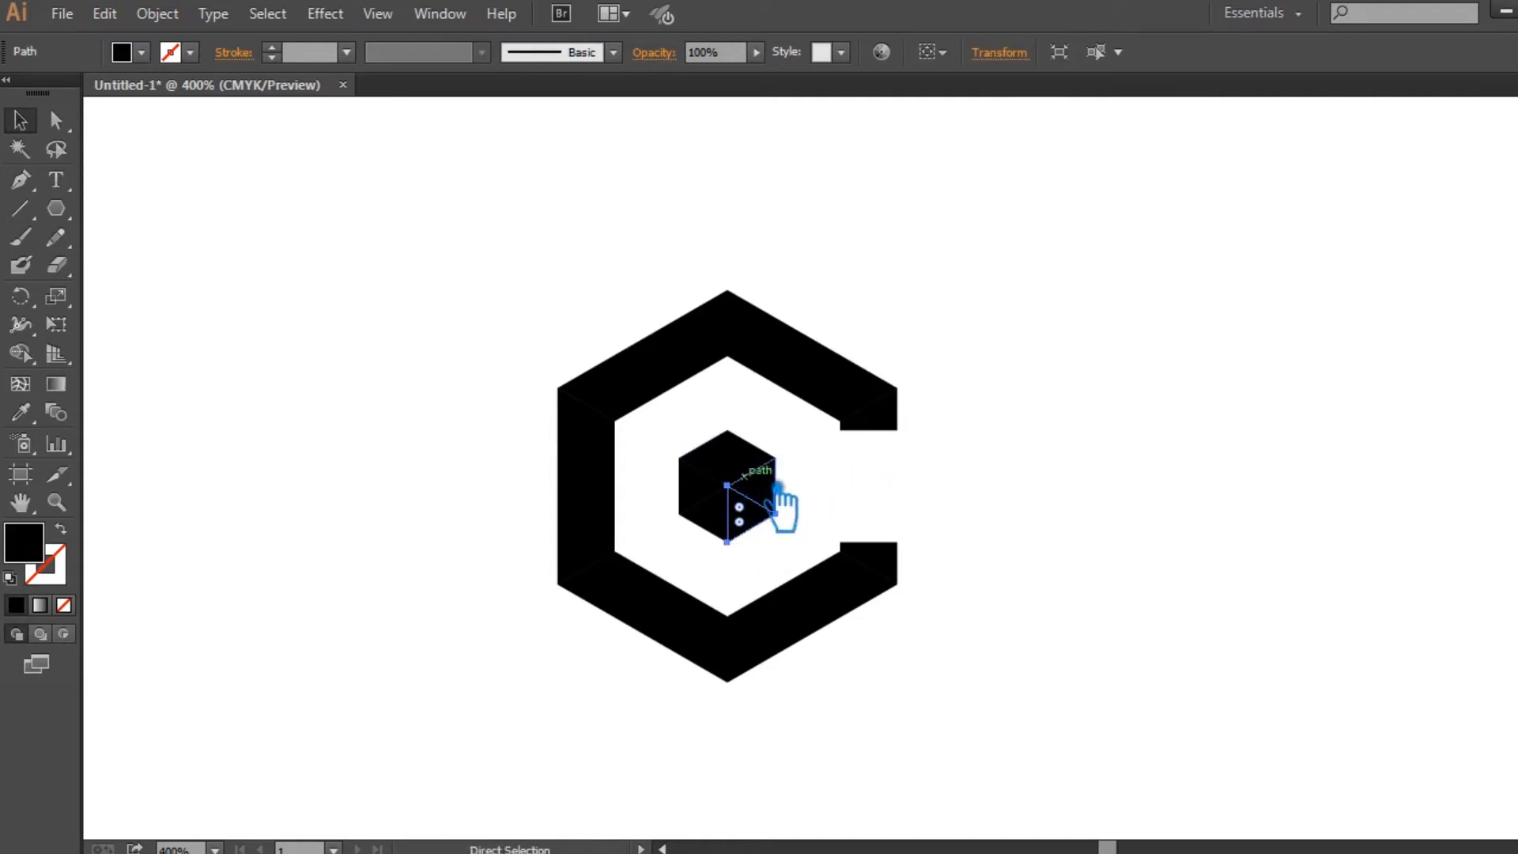
scroll(802, 508, up, 2)
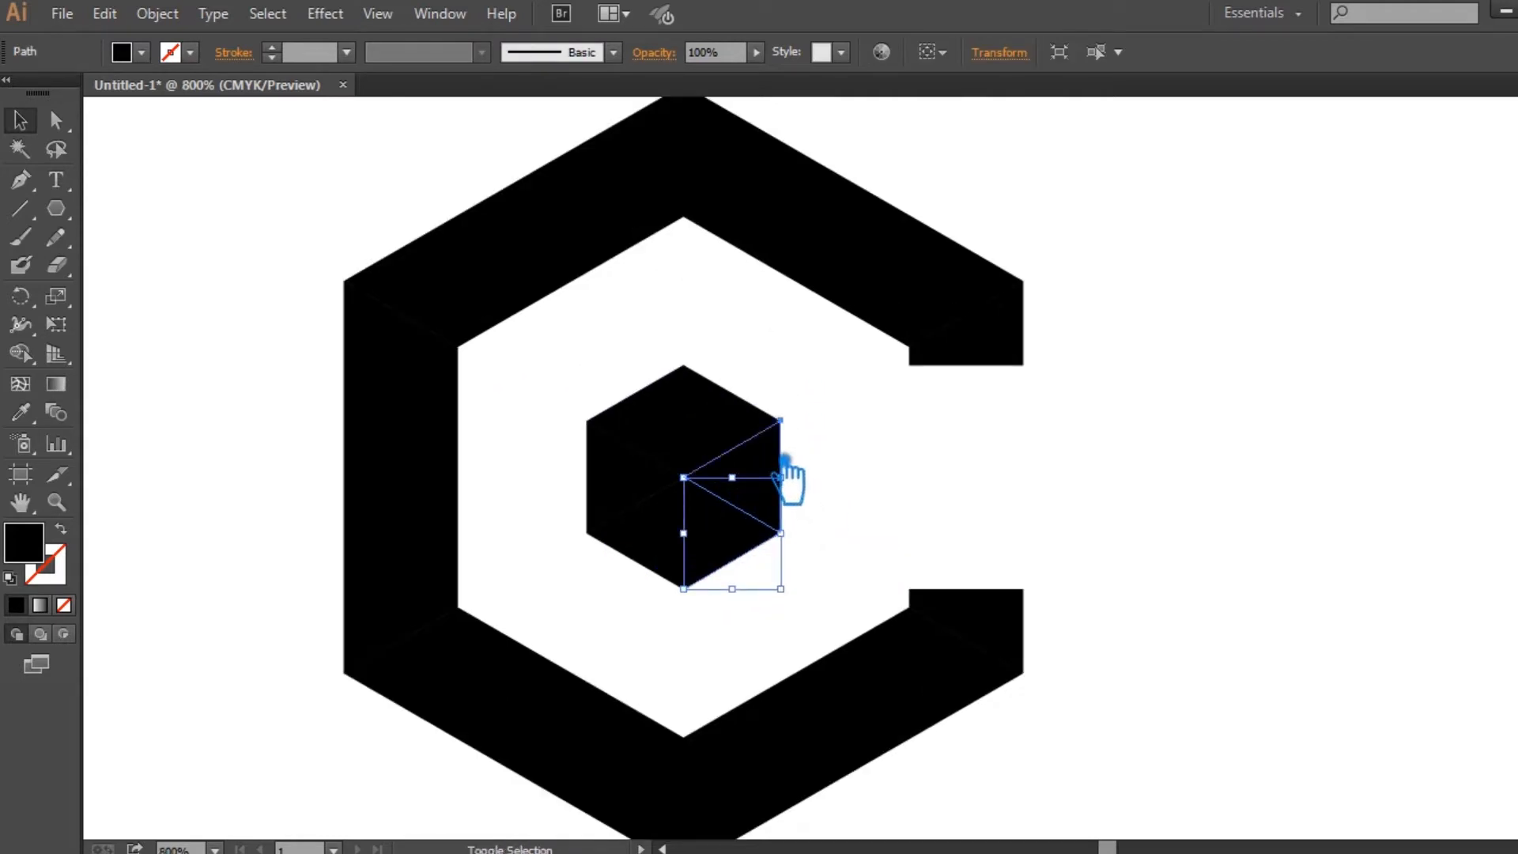
shift+click(782, 471)
key(ctrl+shift+F9)
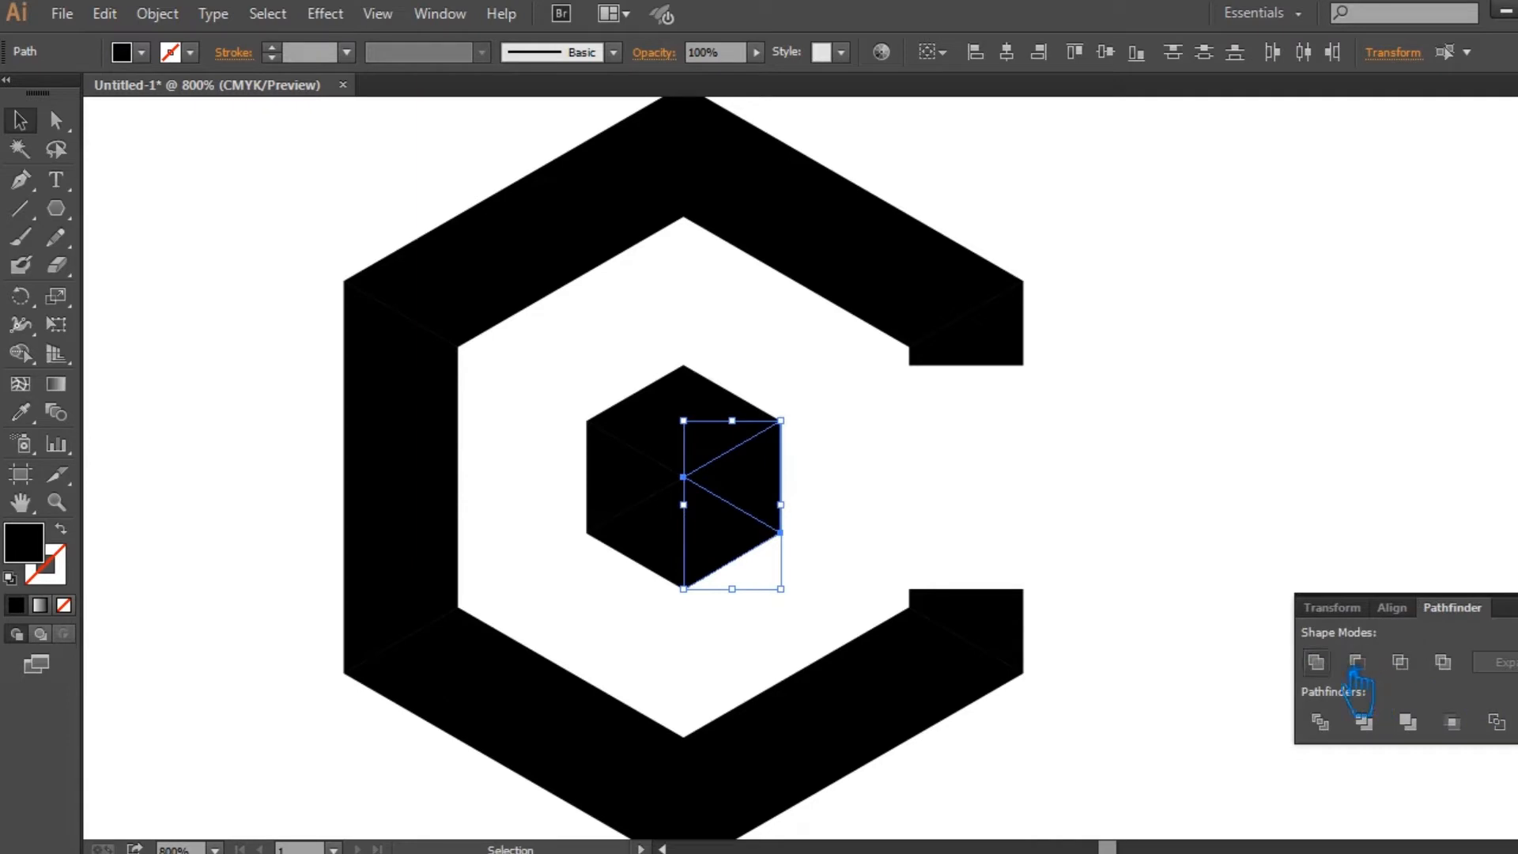
click(1356, 664)
key(ctrl+shift+F9)
click(963, 578)
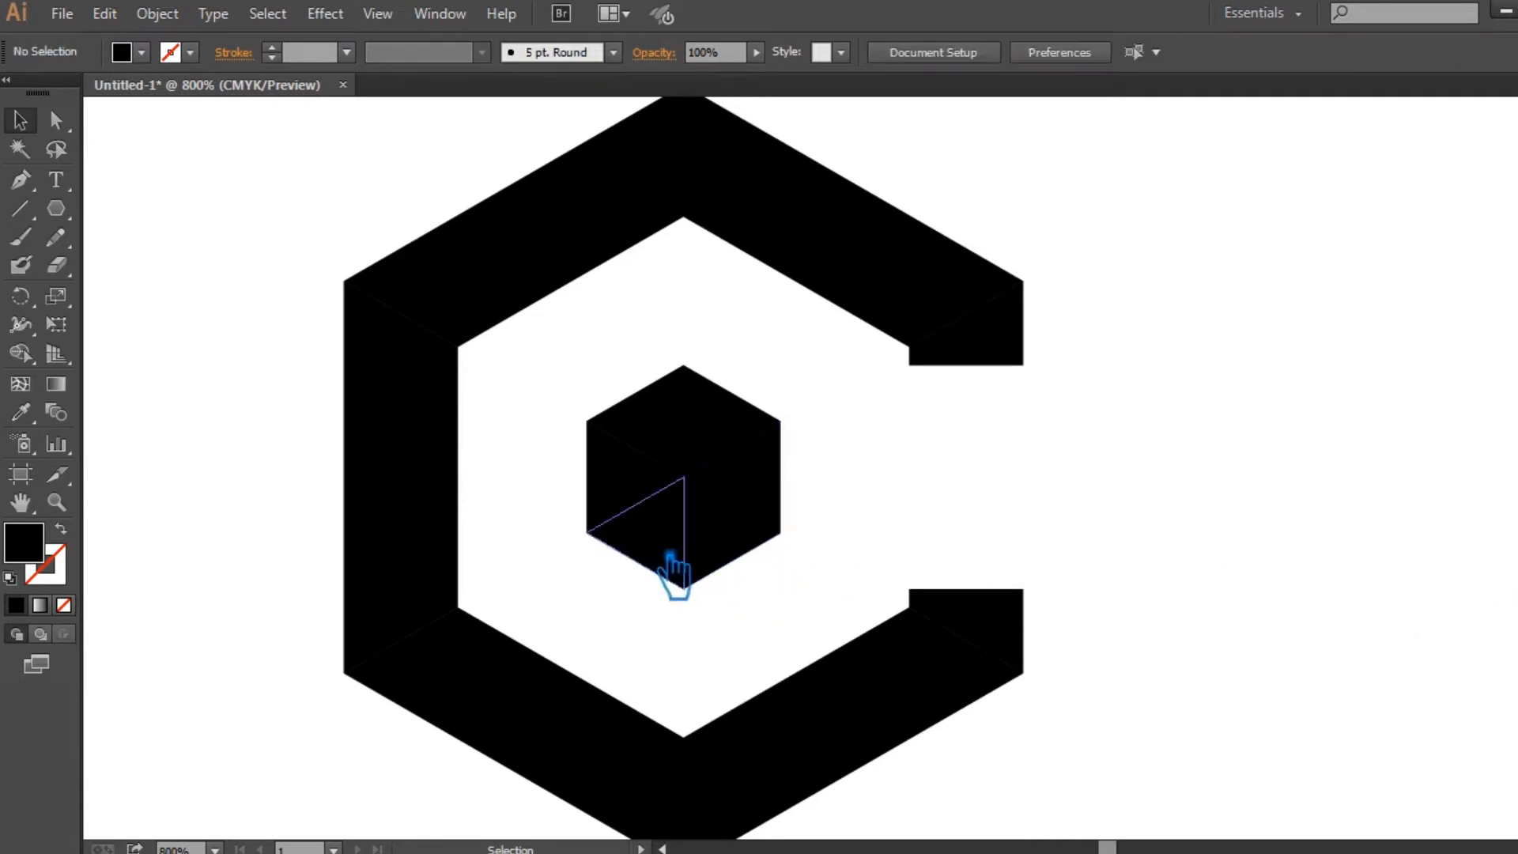
Step: Unite the inner hexagon's left and lower-left triangles into one cube face
click(669, 553)
shift+click(636, 468)
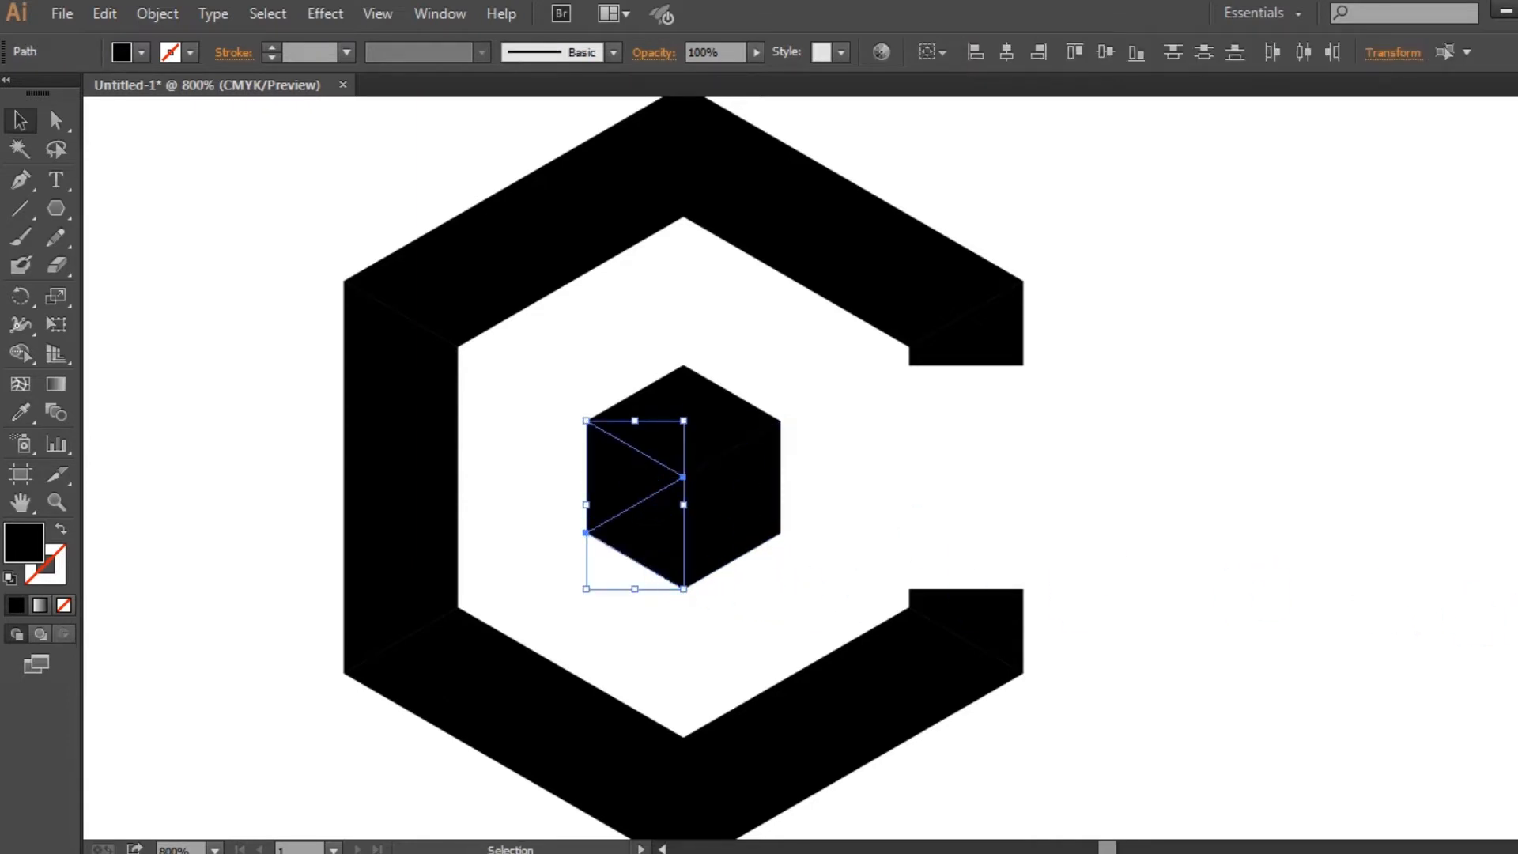
key(ctrl+shift+F9)
click(1316, 662)
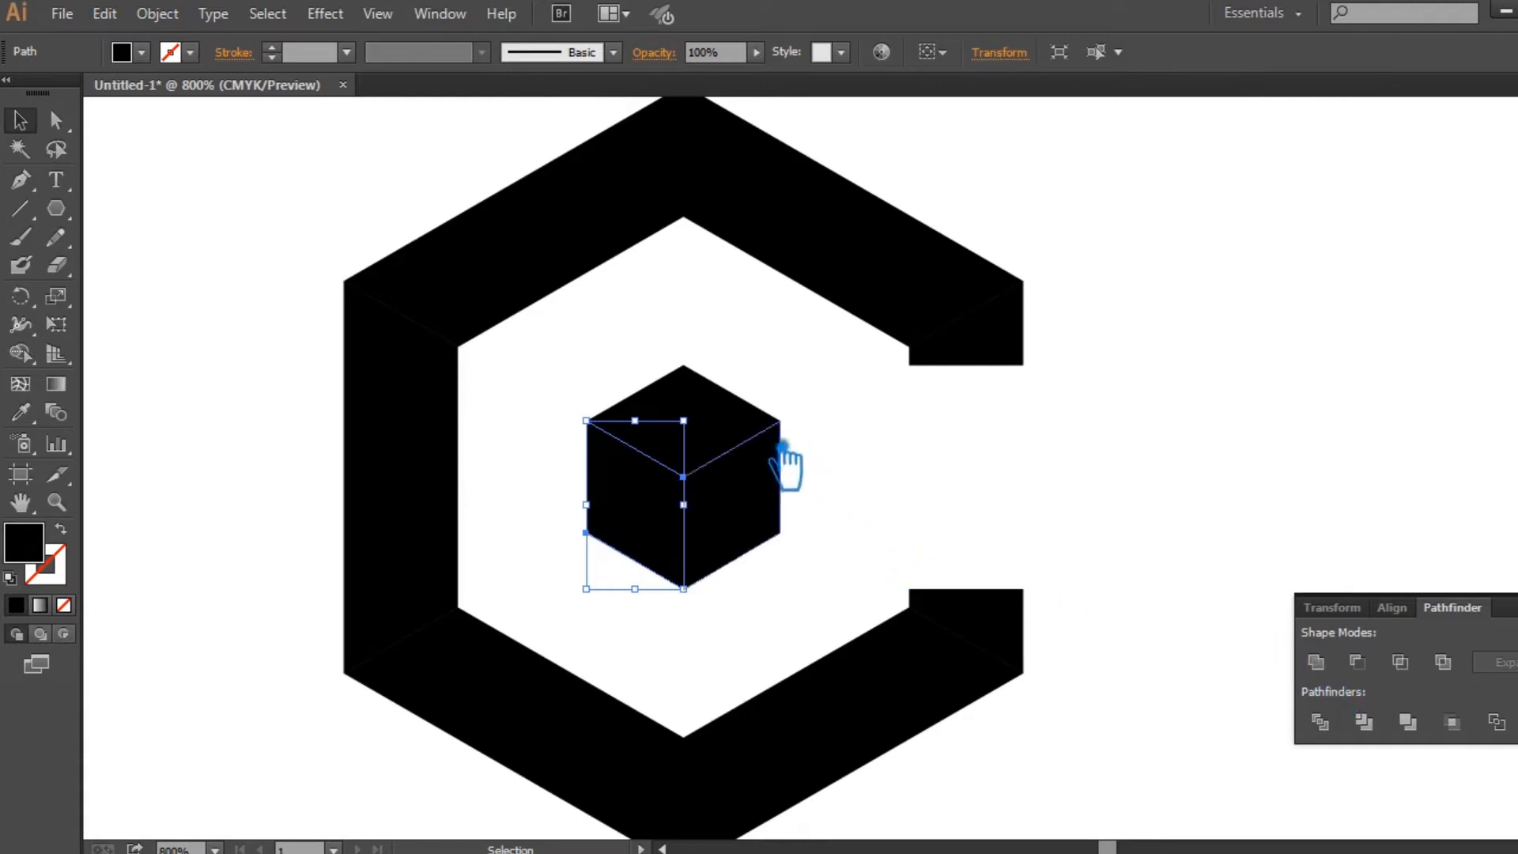
Step: Unite the inner hexagon's two upper triangles into the cube's top face
click(739, 431)
shift+click(678, 427)
click(1319, 663)
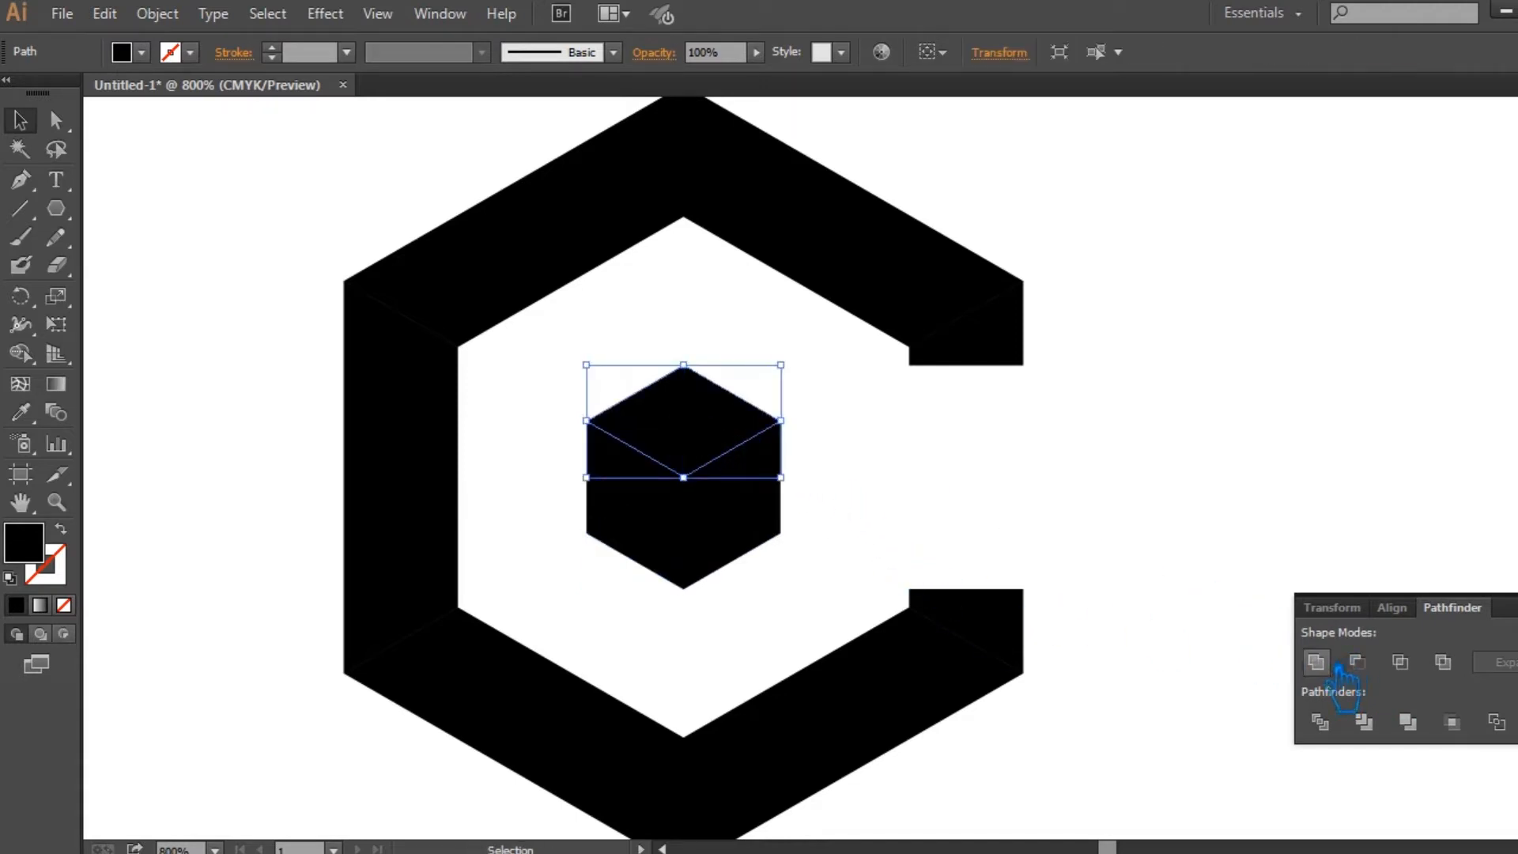
click(1335, 594)
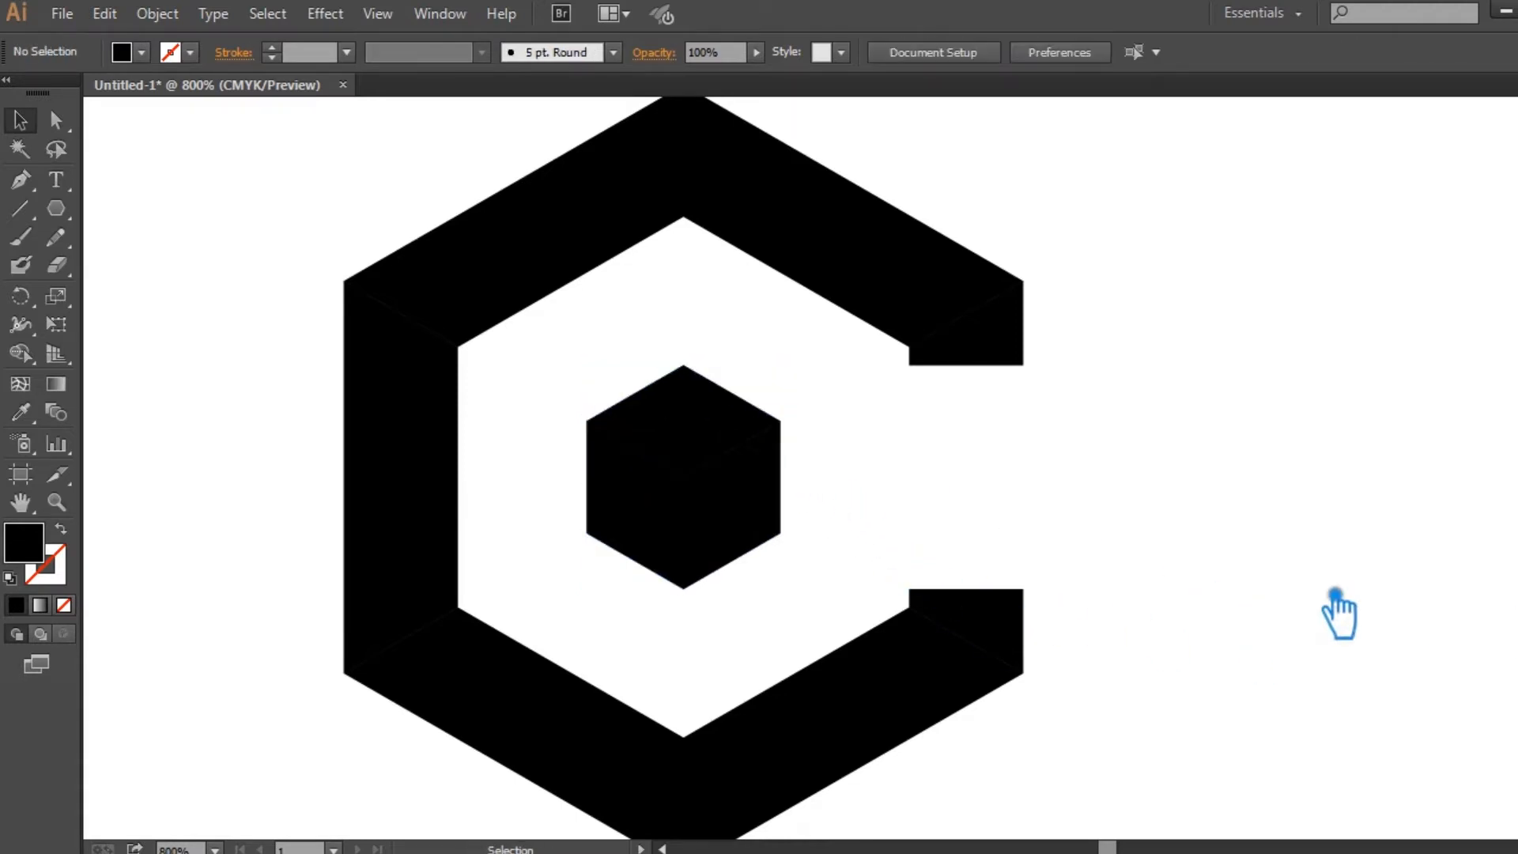
Step: Unite the outer hexagon's upper-right band with the small end piece above the opening
scroll(1336, 595, right, 2)
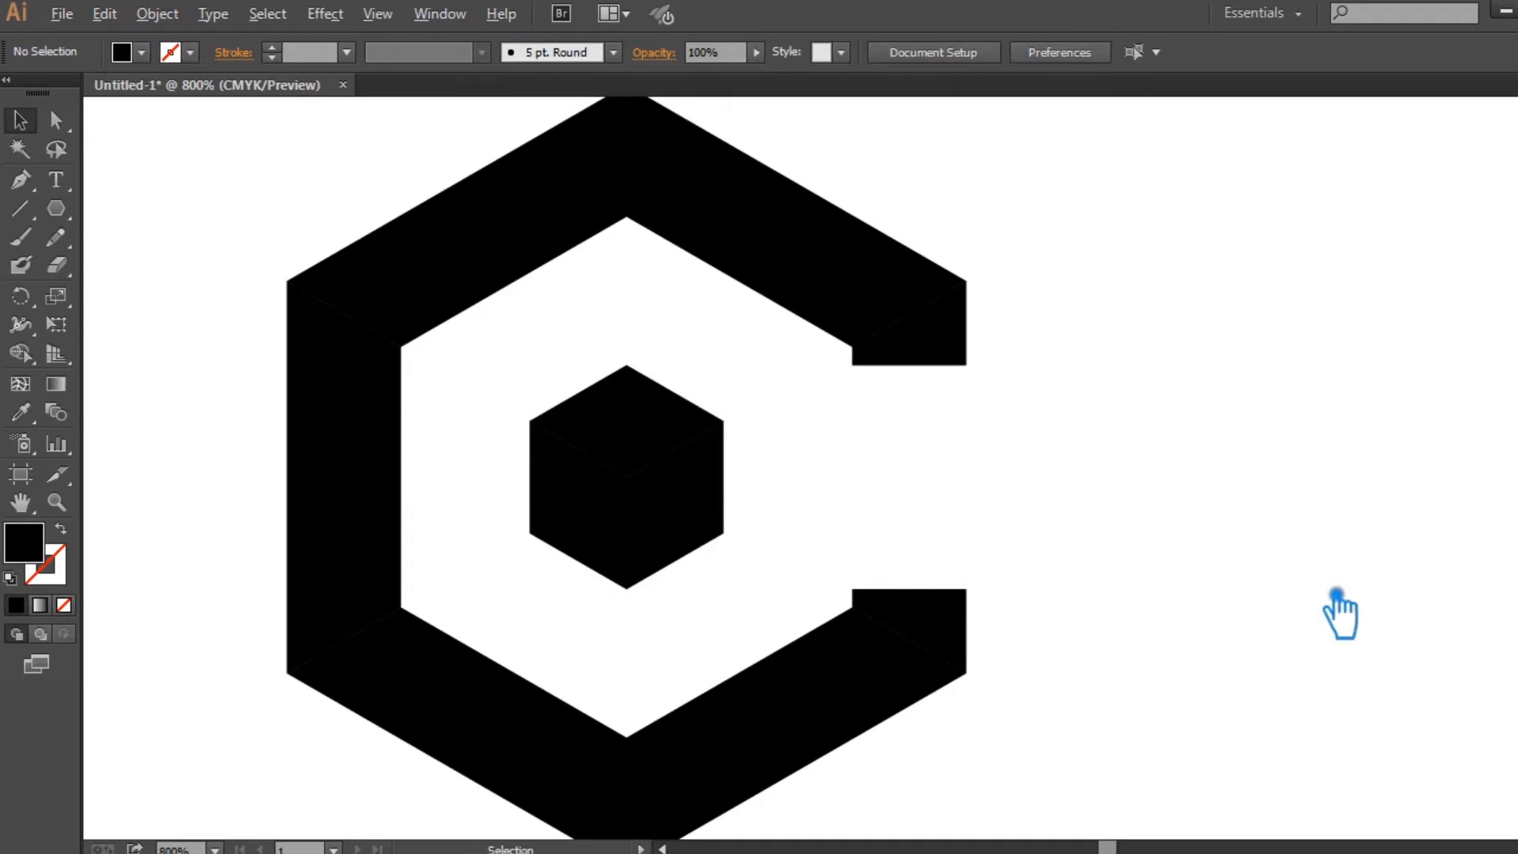
scroll(1336, 594, down, 1)
click(1045, 402)
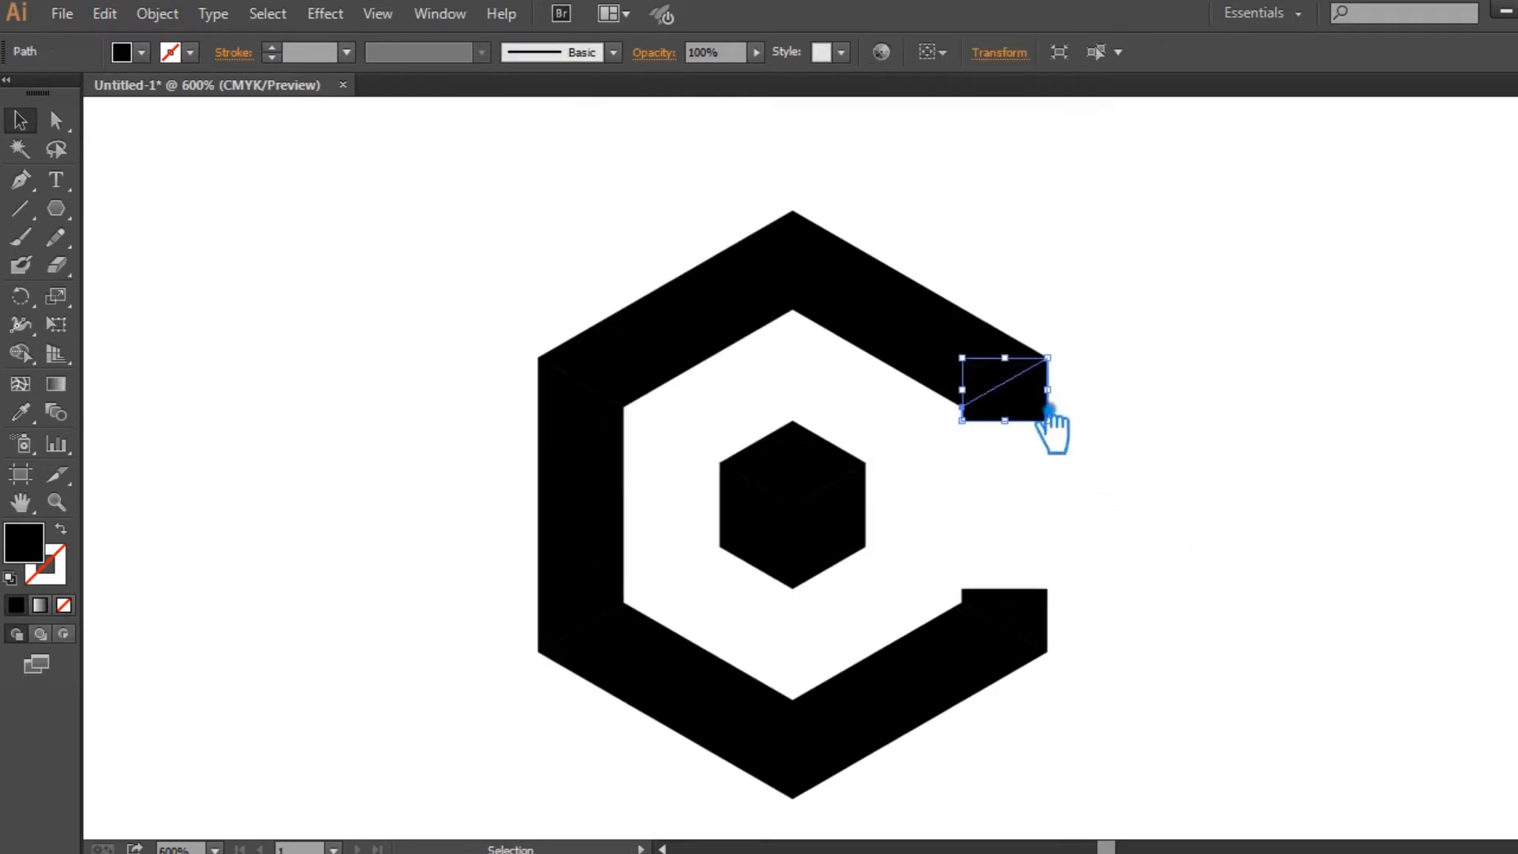
shift+click(951, 348)
key(ctrl+shift+F9)
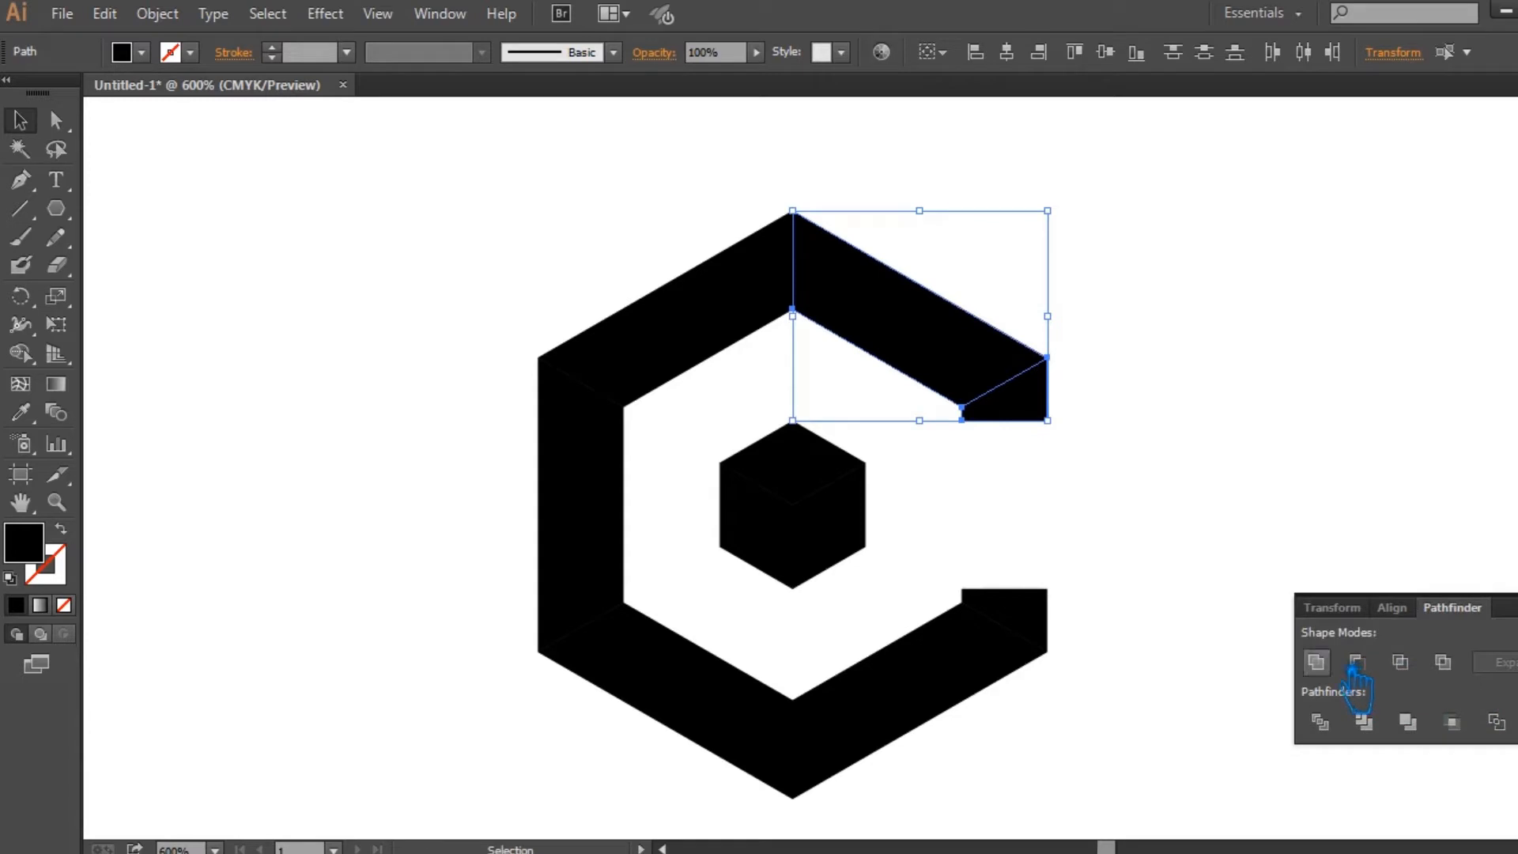
click(1315, 662)
Step: Unite the outer hexagon's lower-right band with the small end piece below the opening
click(1040, 636)
shift+click(974, 689)
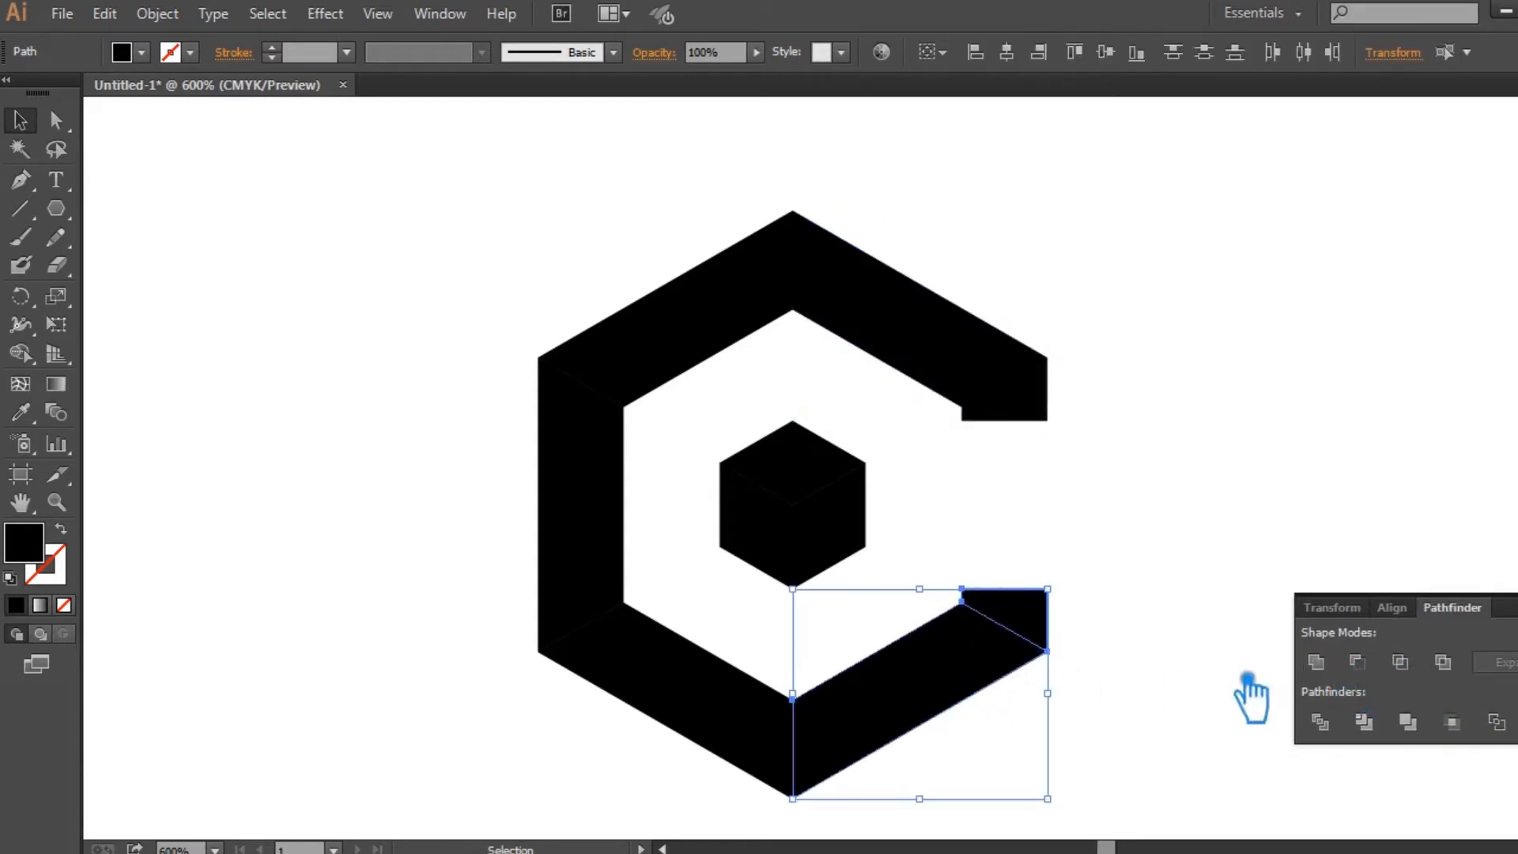
click(1315, 661)
key(ctrl+shift+F9)
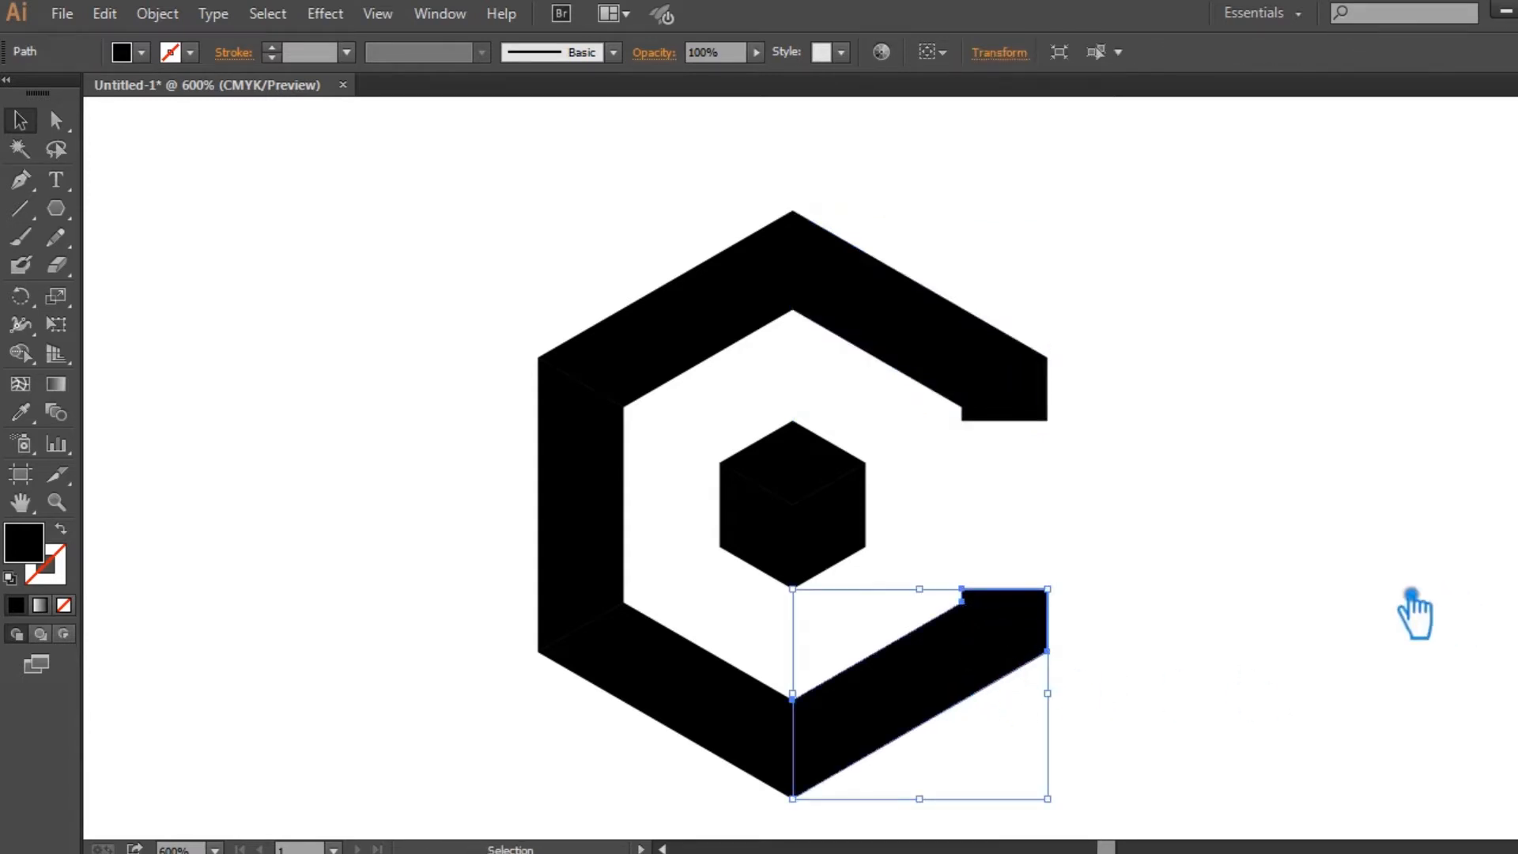
click(1389, 654)
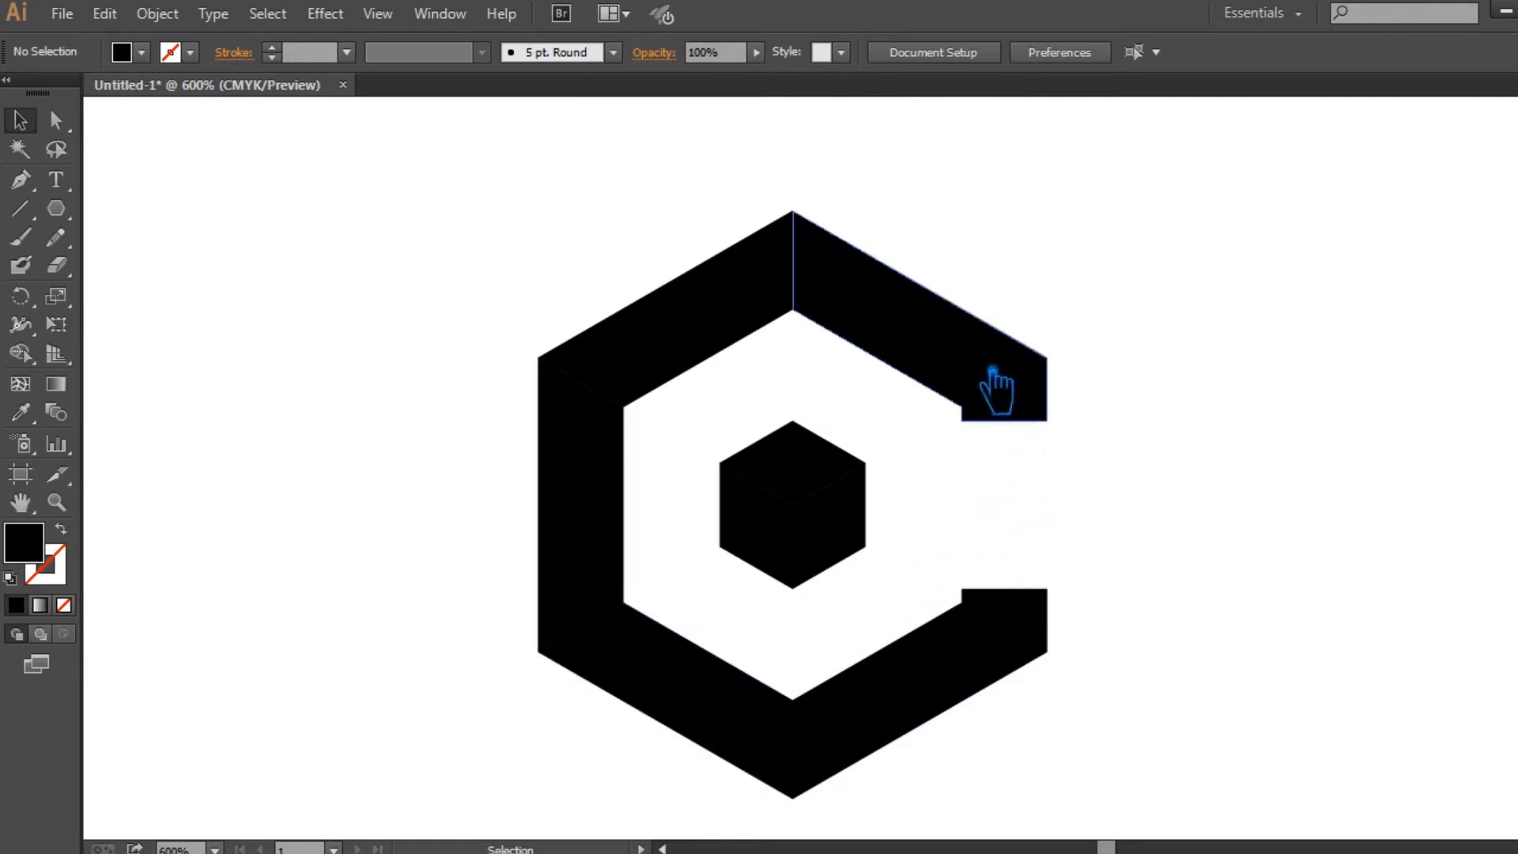
click(980, 678)
click(947, 364)
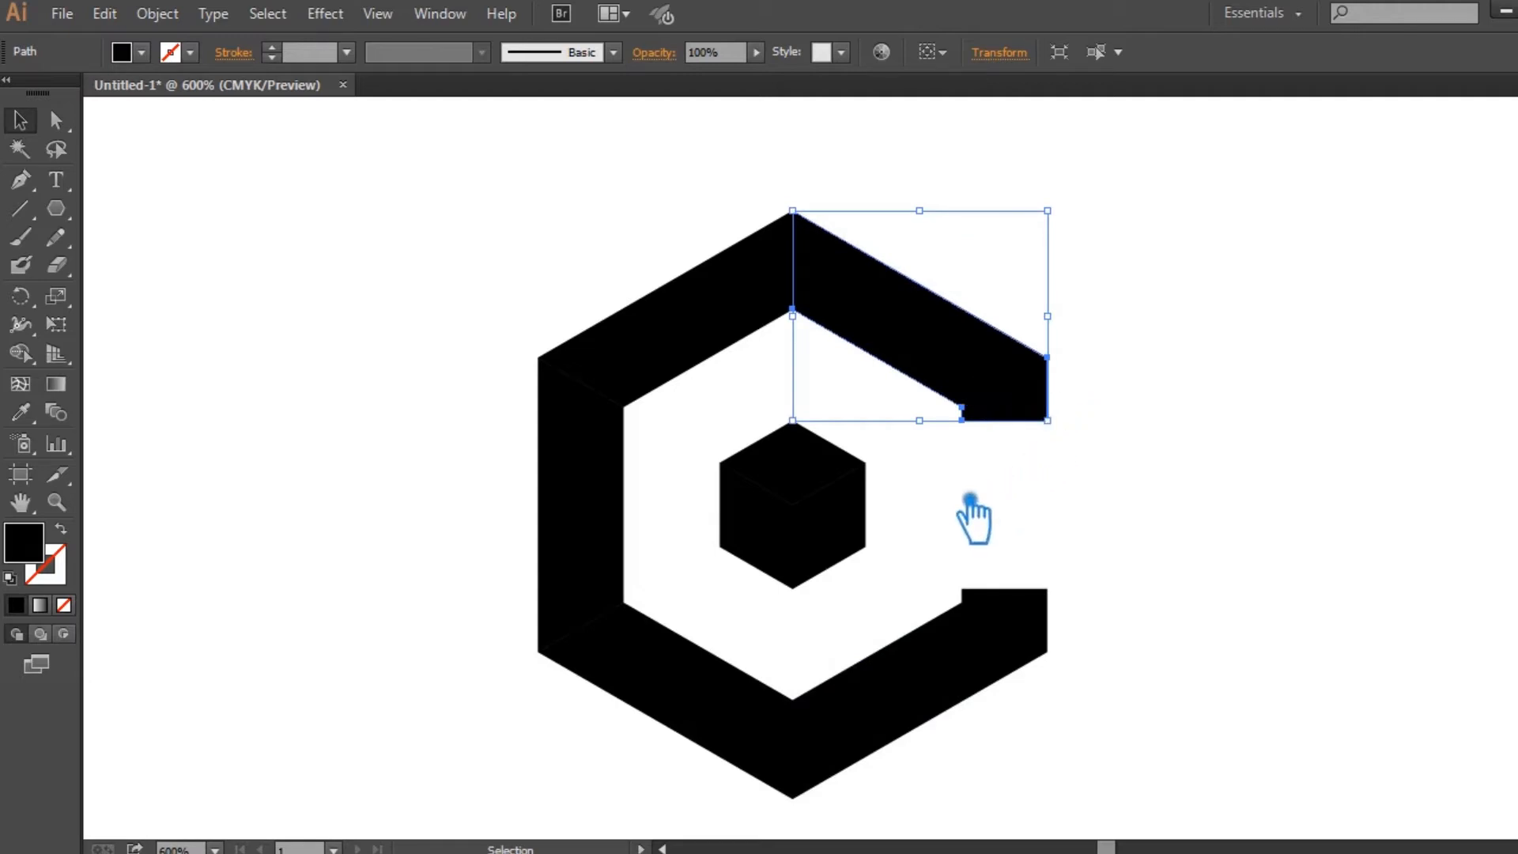
click(336, 571)
Step: Pick the orange D18D50 as the fill colour for the cube's top face
click(819, 488)
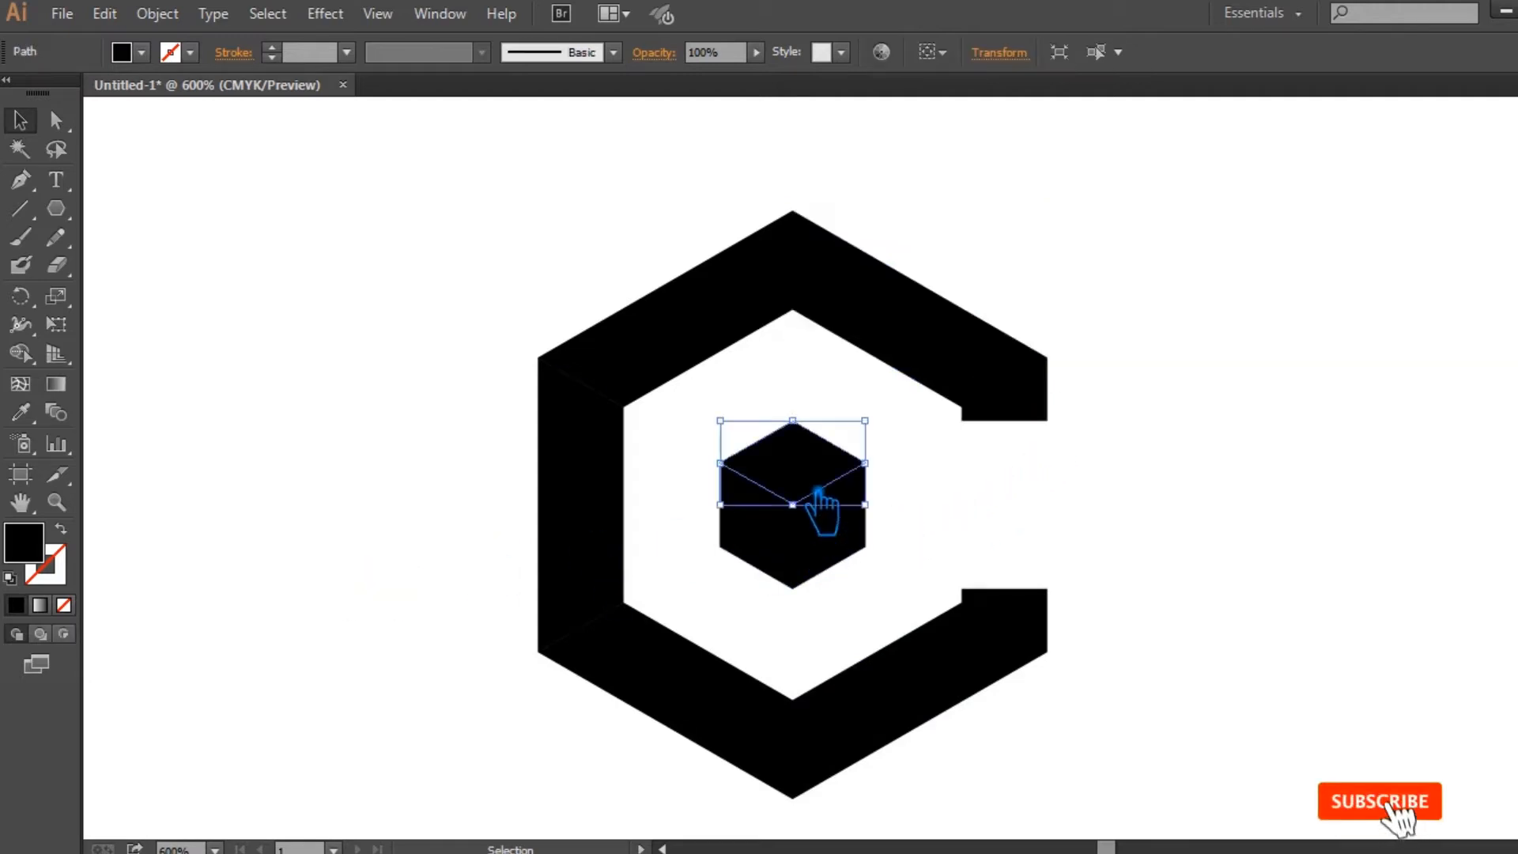
double_click(38, 557)
drag(1268, 378, 1288, 518)
mouse_move(1185, 328)
mouse_down()
mouse_move(1130, 318)
mouse_move(1099, 282)
mouse_up()
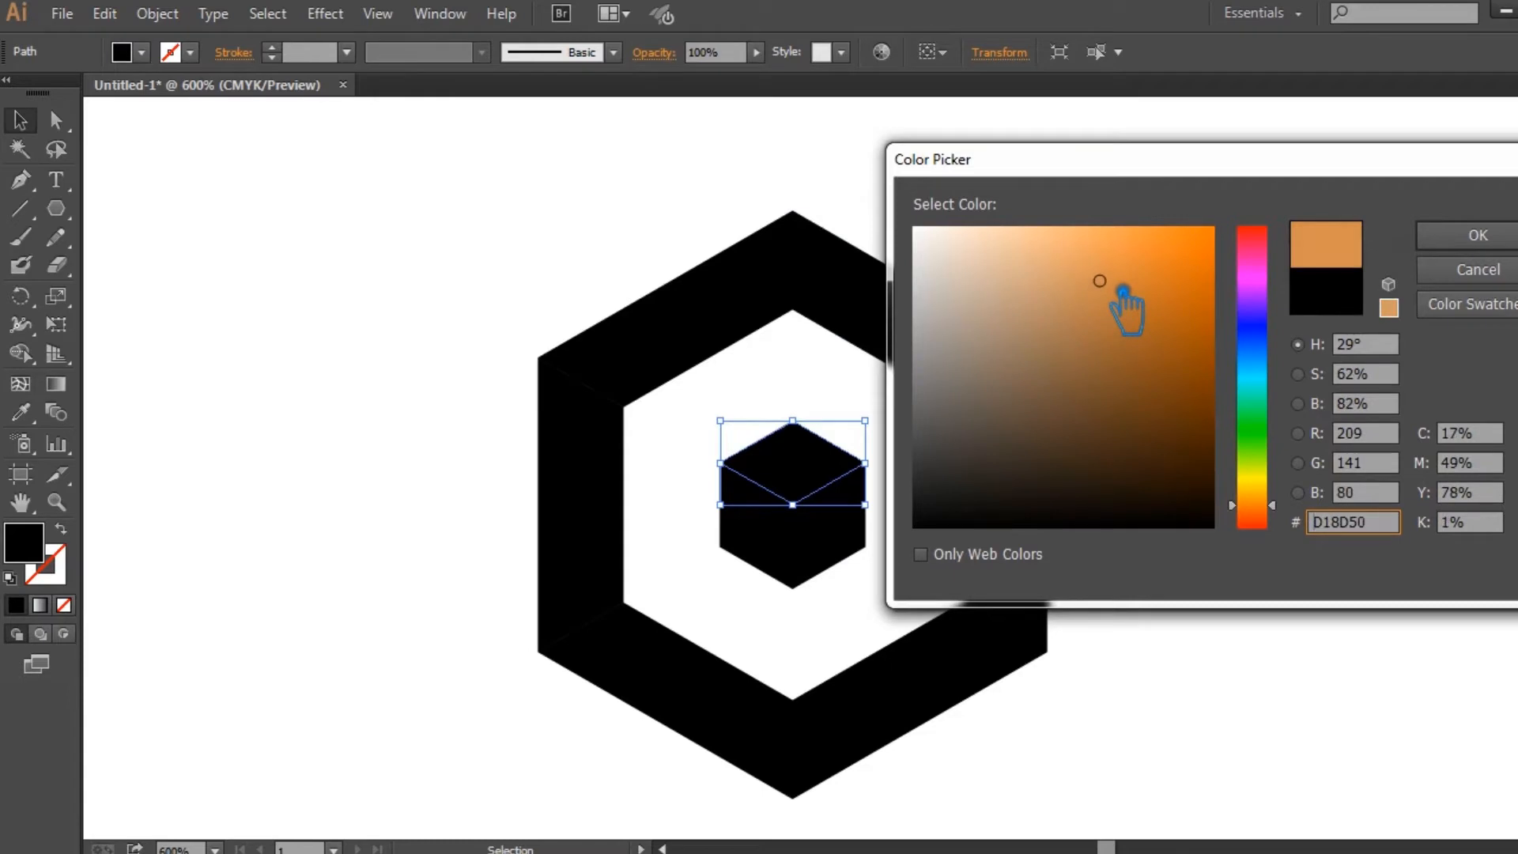
click(1497, 241)
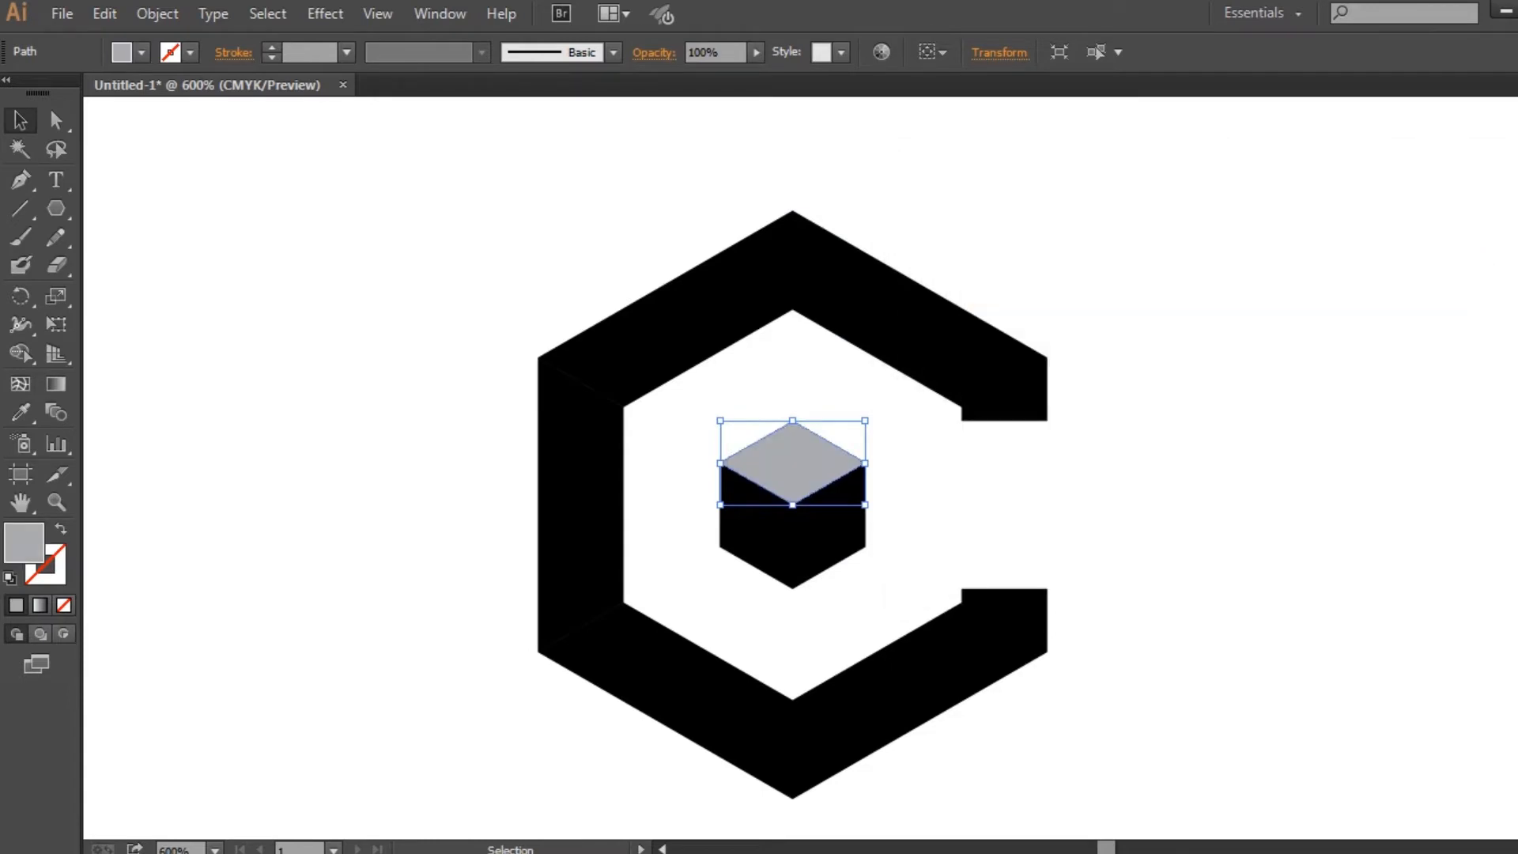
Step: Switch the top face's colour mode from Grayscale to RGB and deselect it
key(F6)
click(1511, 99)
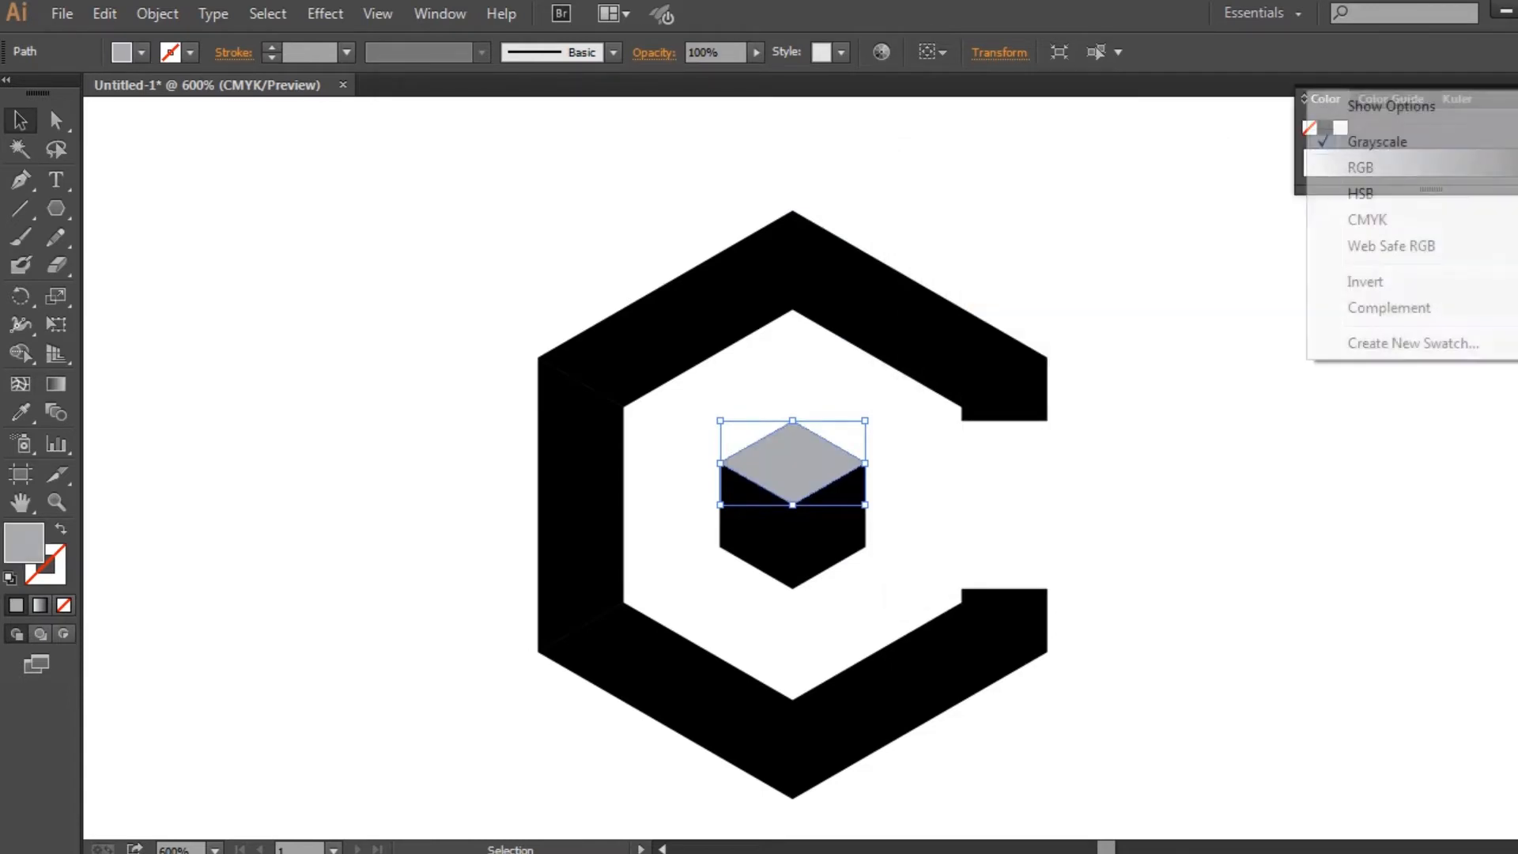
click(1423, 180)
click(1091, 495)
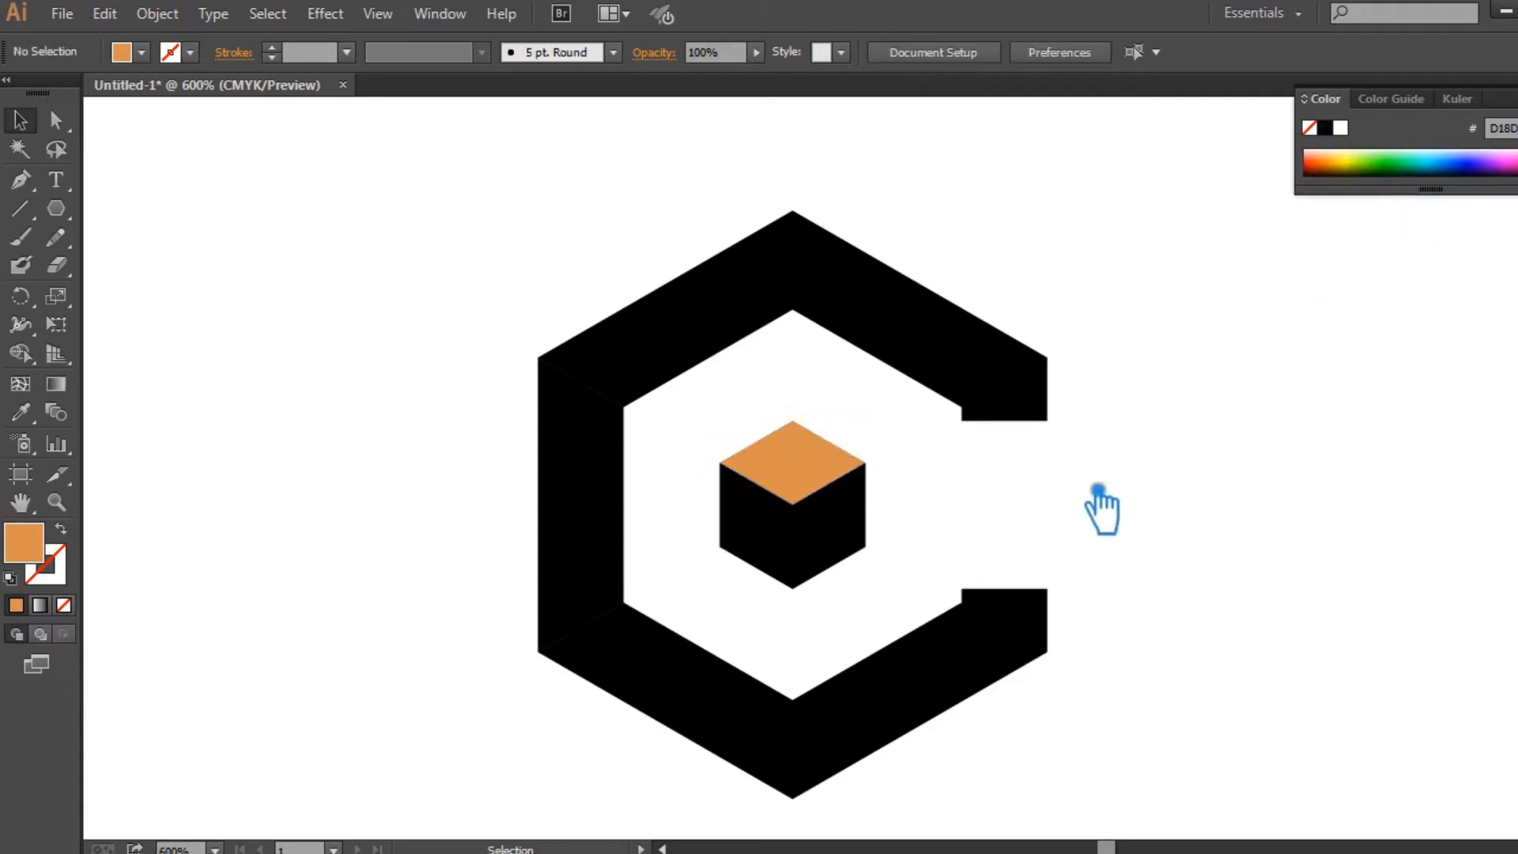
Step: Sample the top face's orange onto the cube's right face and darken that fill to B57440
click(841, 545)
click(21, 412)
click(821, 476)
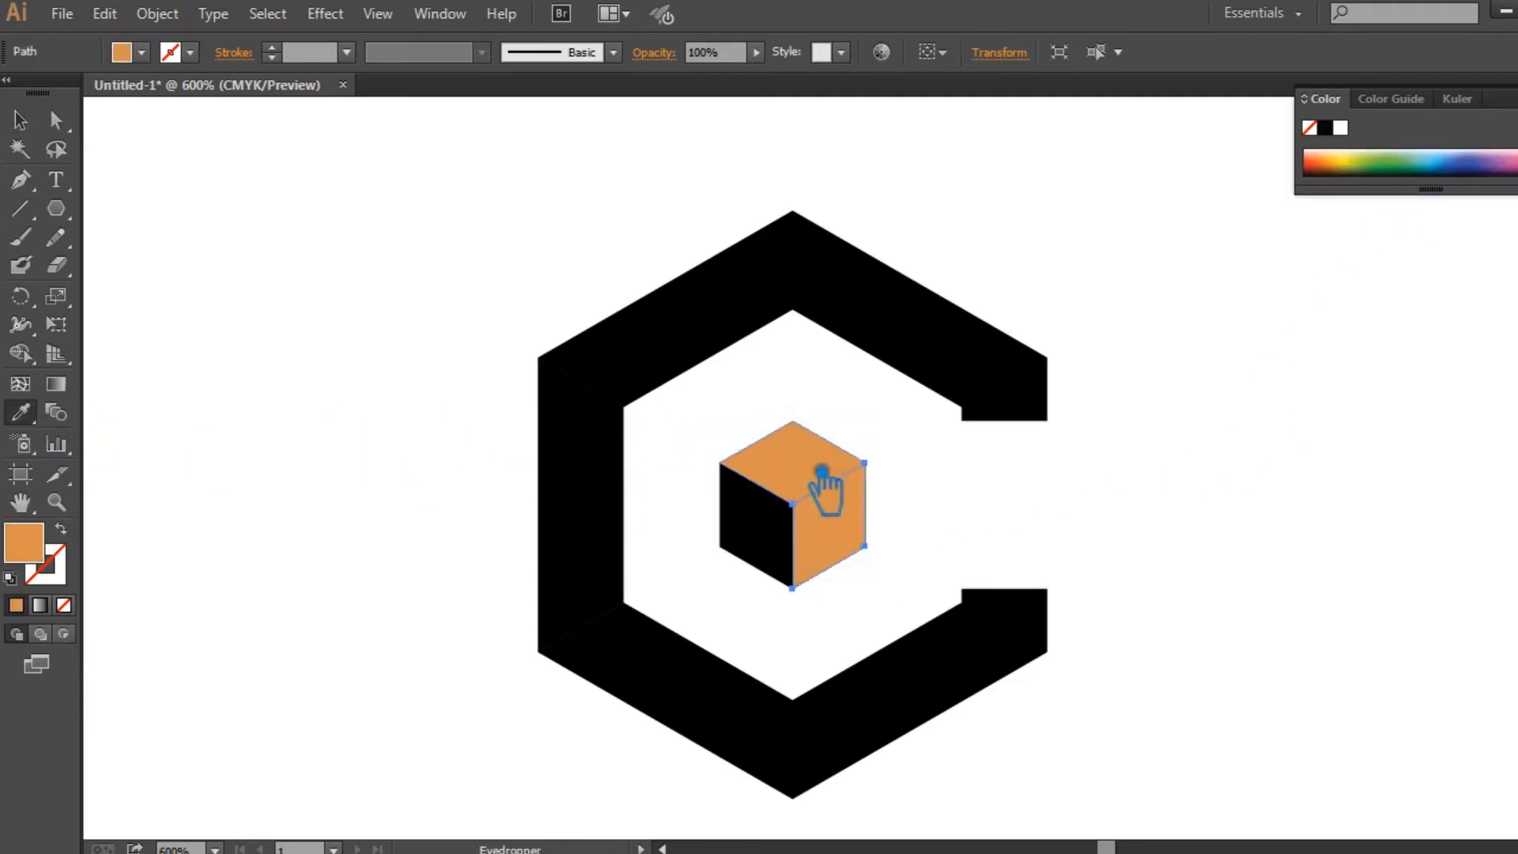
double_click(36, 553)
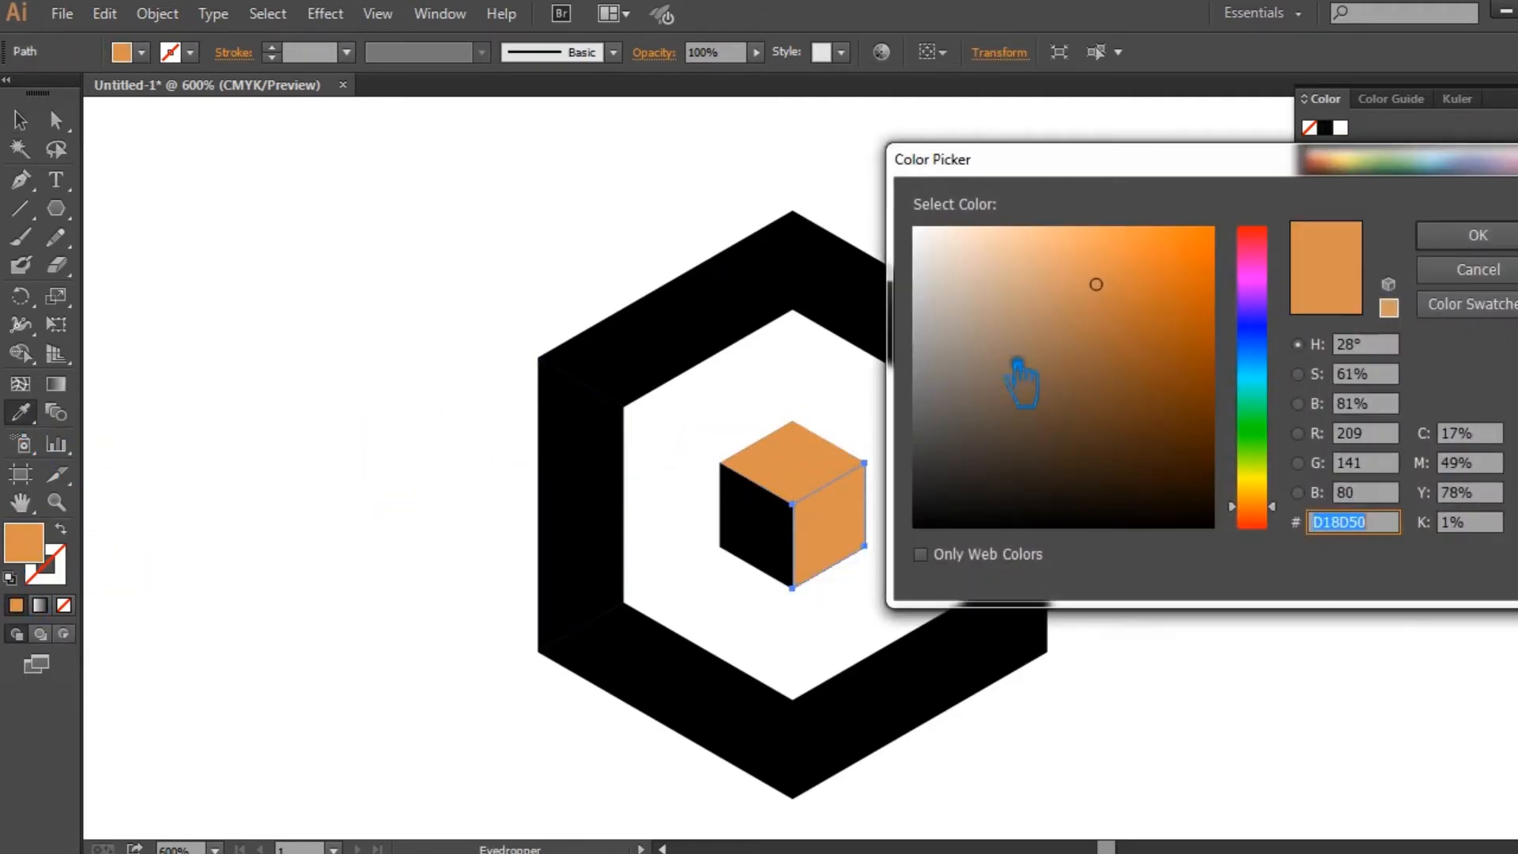
click(1131, 317)
click(1477, 235)
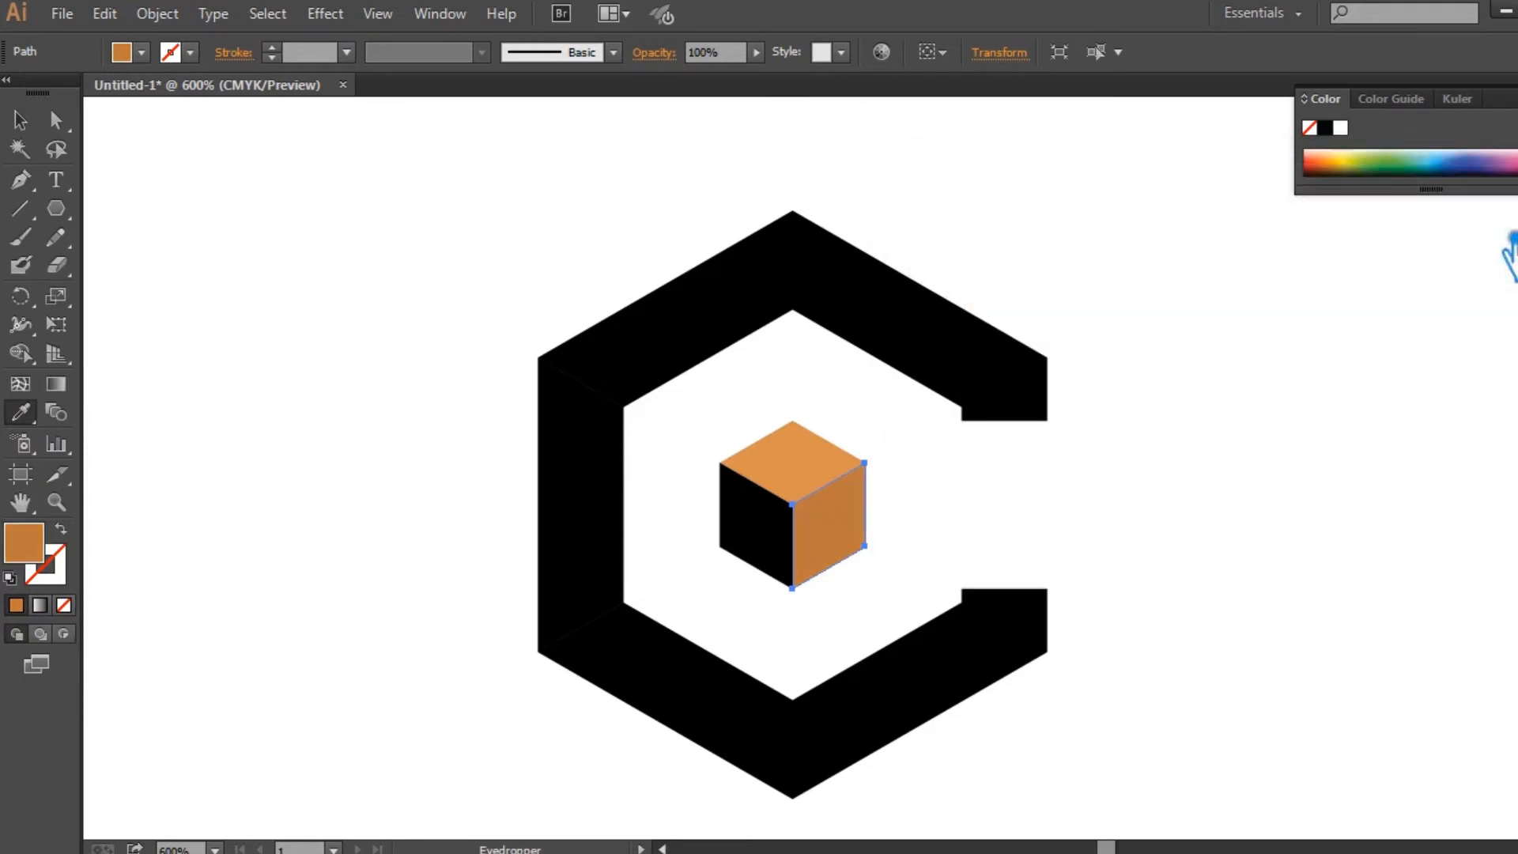
Step: Copy the right face's darker orange onto the cube's left face with the Eyedropper
click(20, 120)
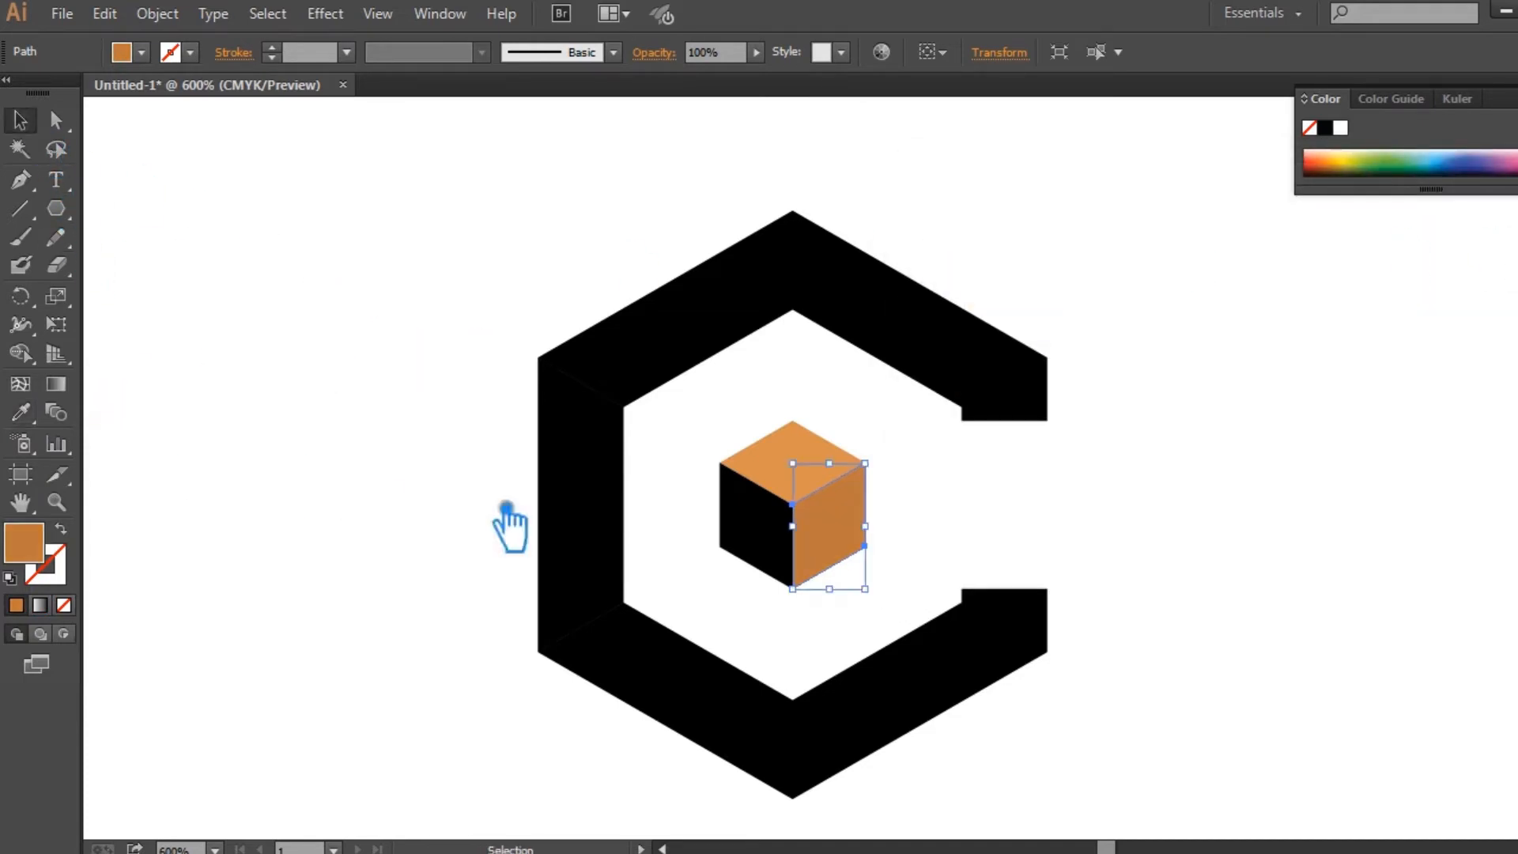
click(779, 545)
click(21, 411)
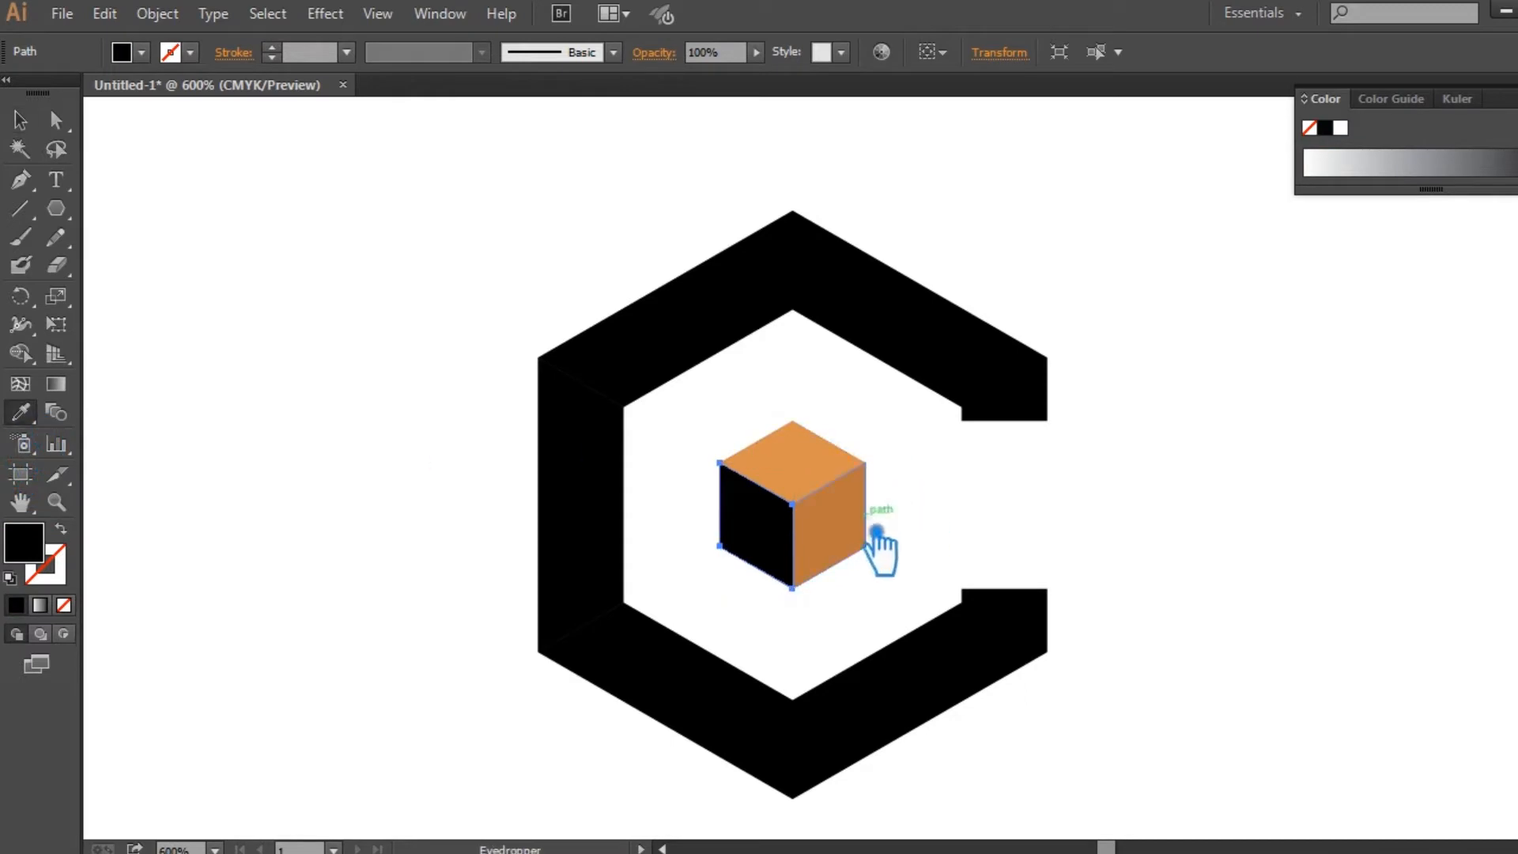
click(824, 541)
Step: Set the cube's right face to a deeper brownish orange than the left face and deselect it
click(20, 121)
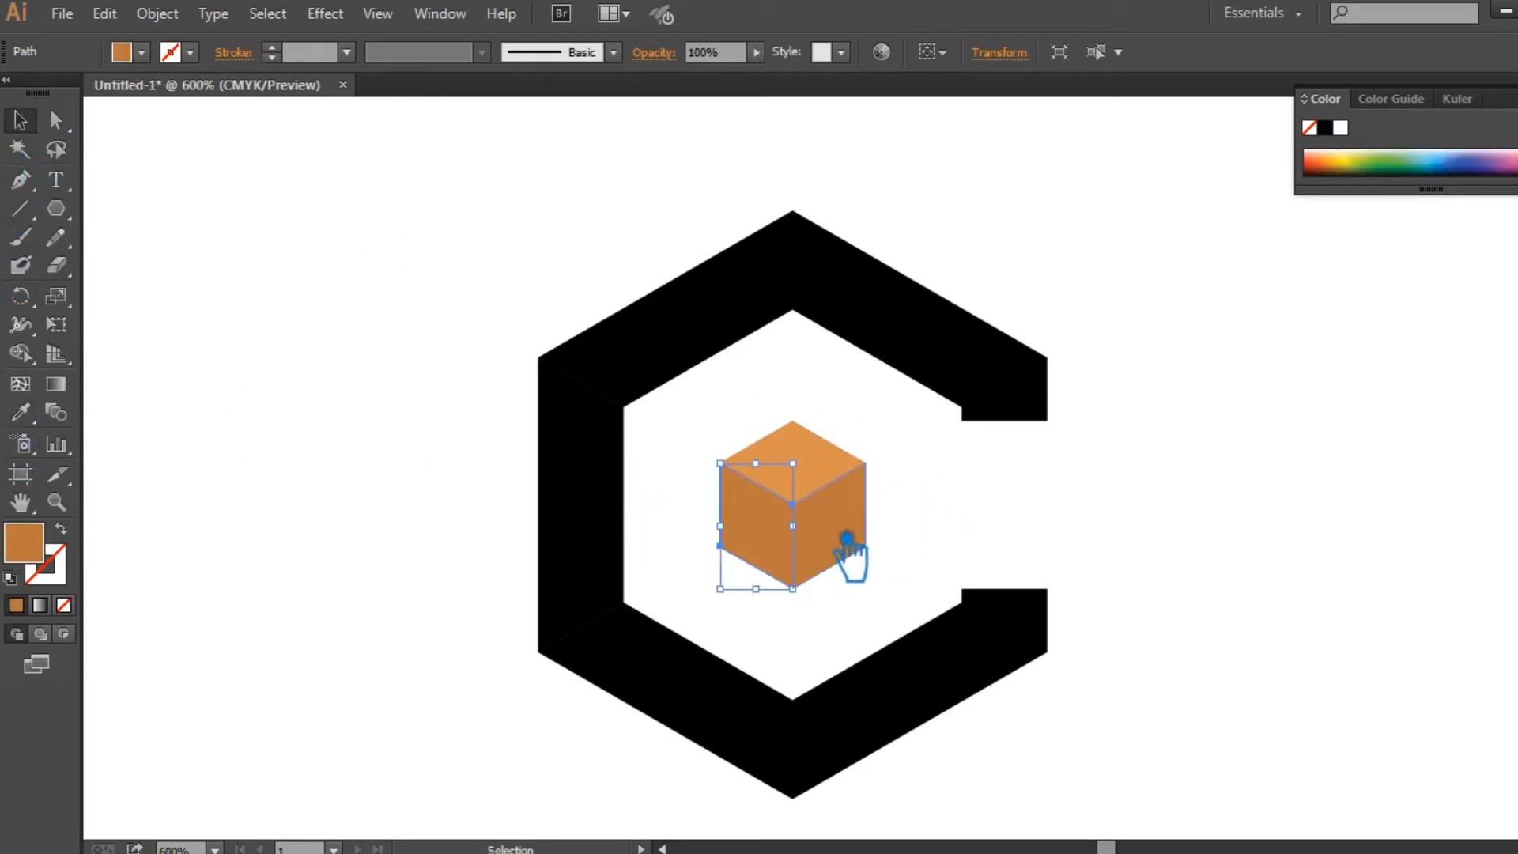
double_click(57, 554)
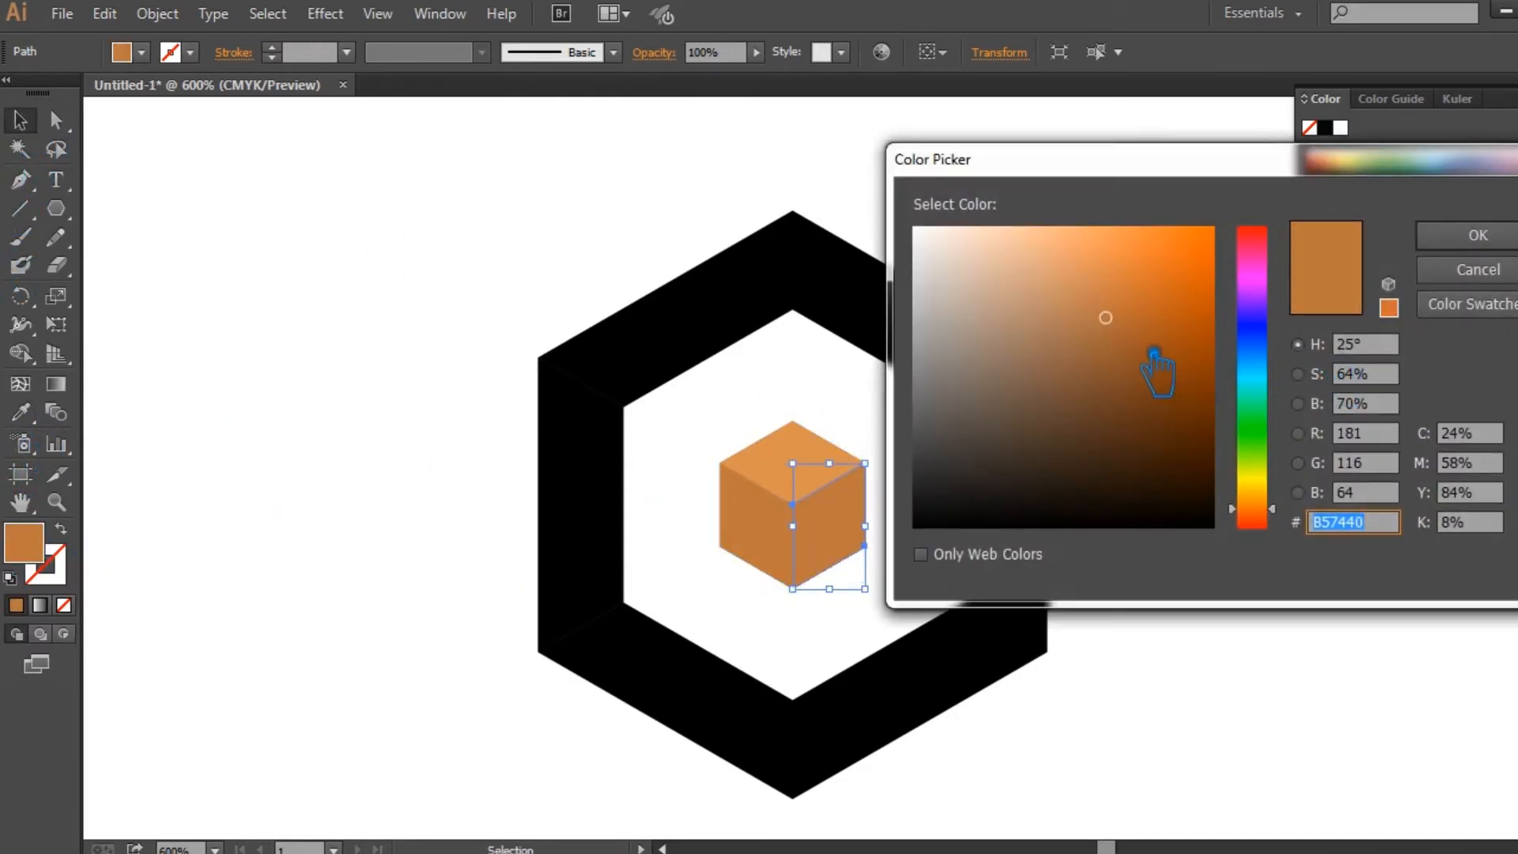
click(1147, 348)
click(1478, 235)
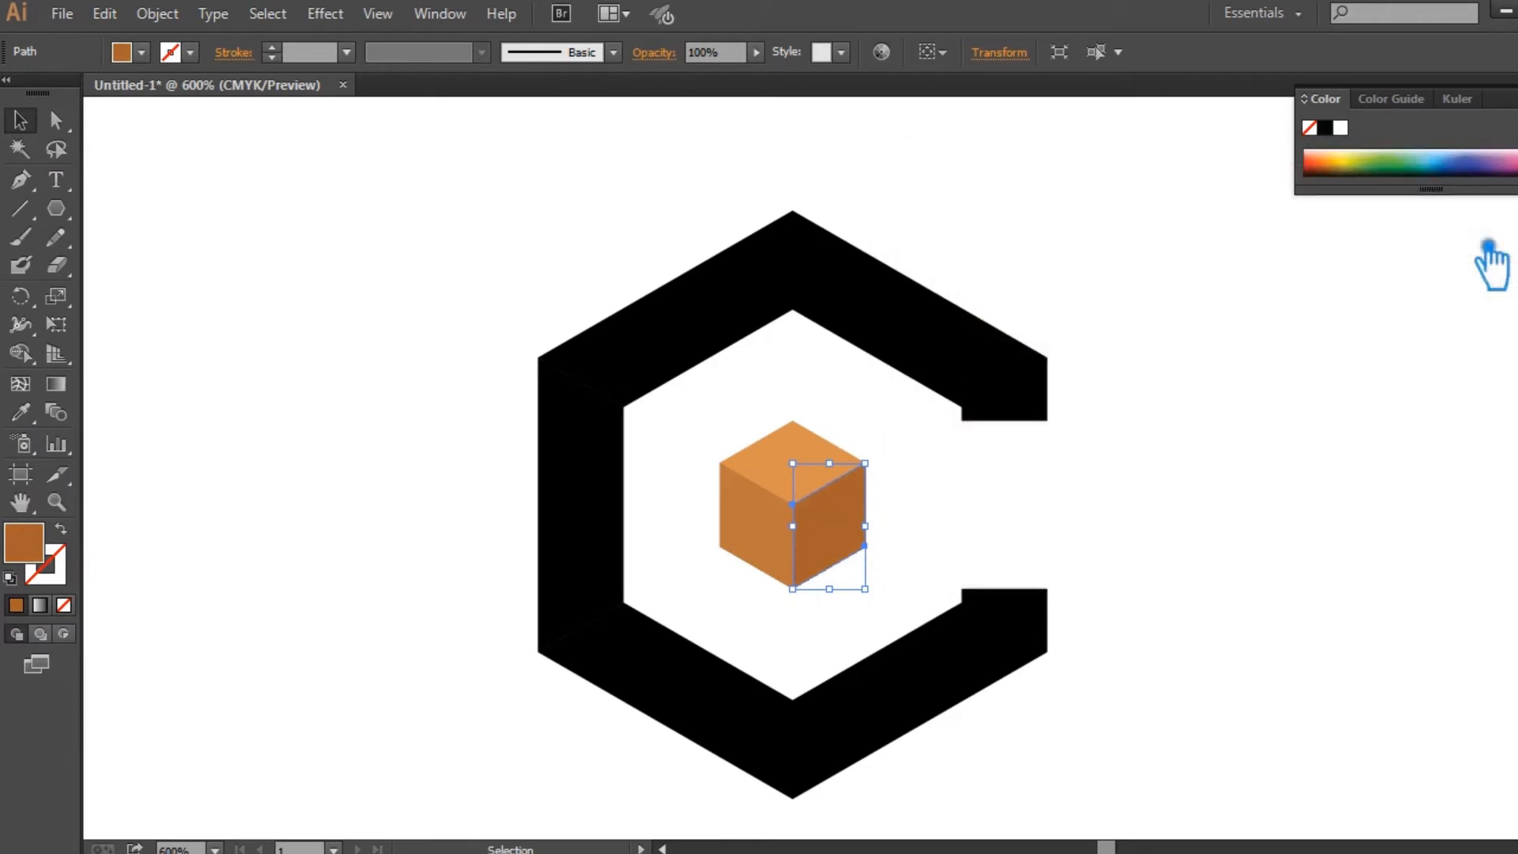
click(313, 300)
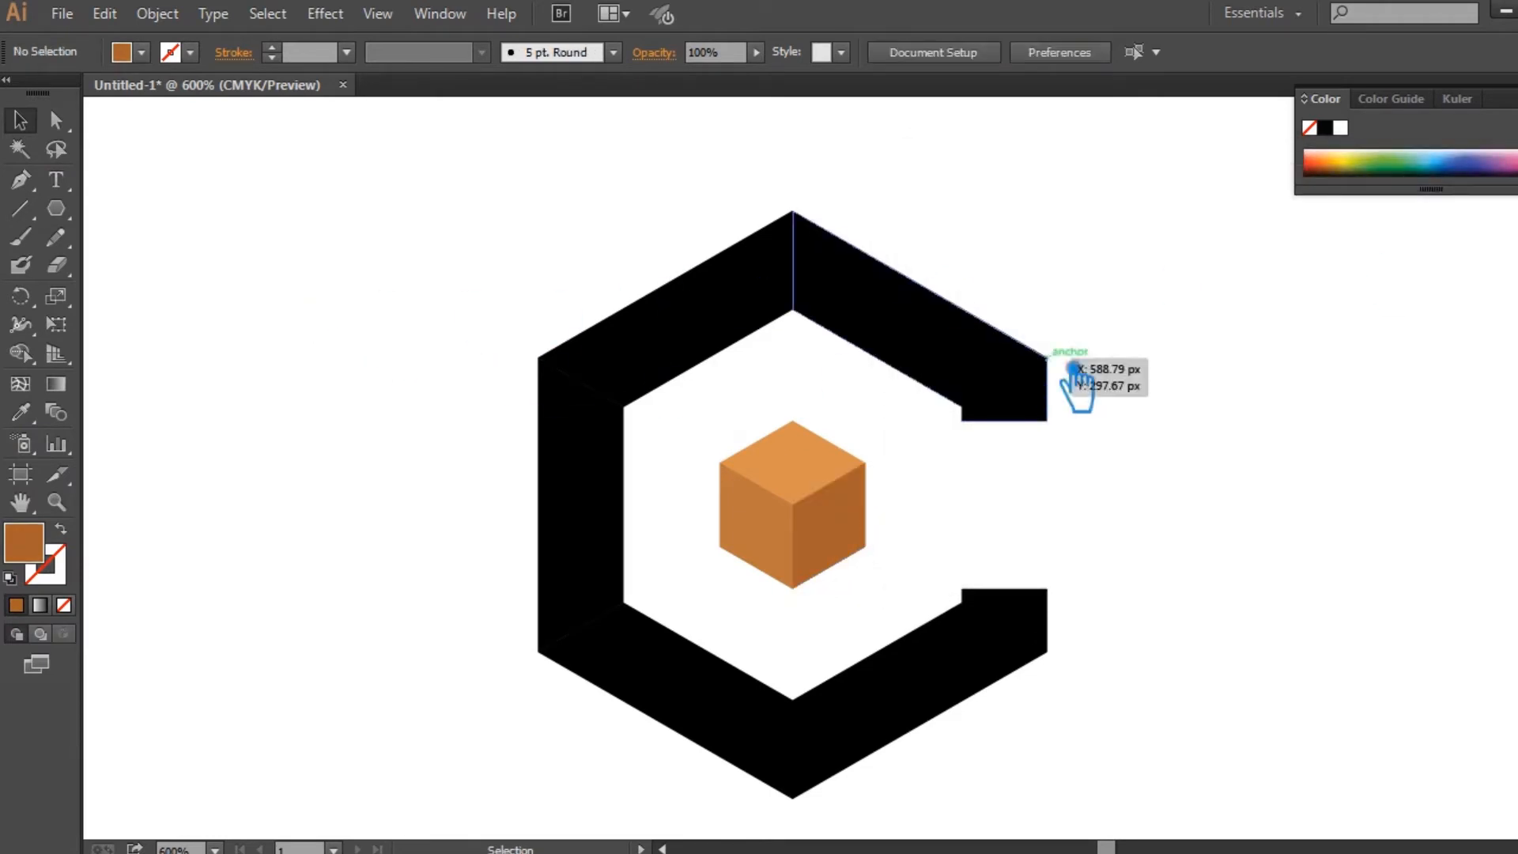
Step: Sample the cube's top-face orange onto the outer hexagon's upper-right band
click(910, 356)
click(22, 411)
click(828, 478)
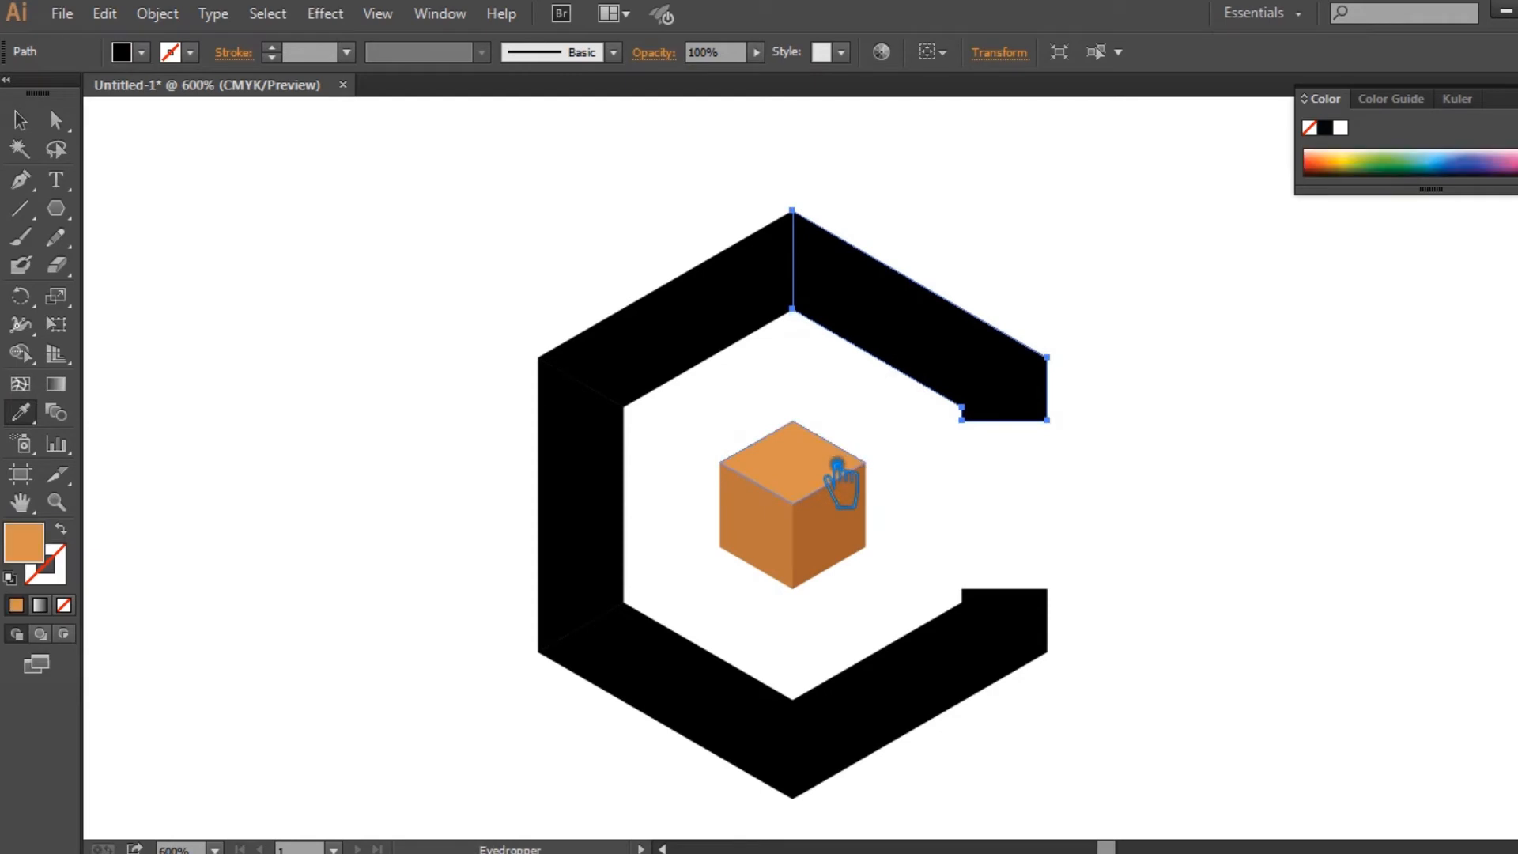
click(57, 123)
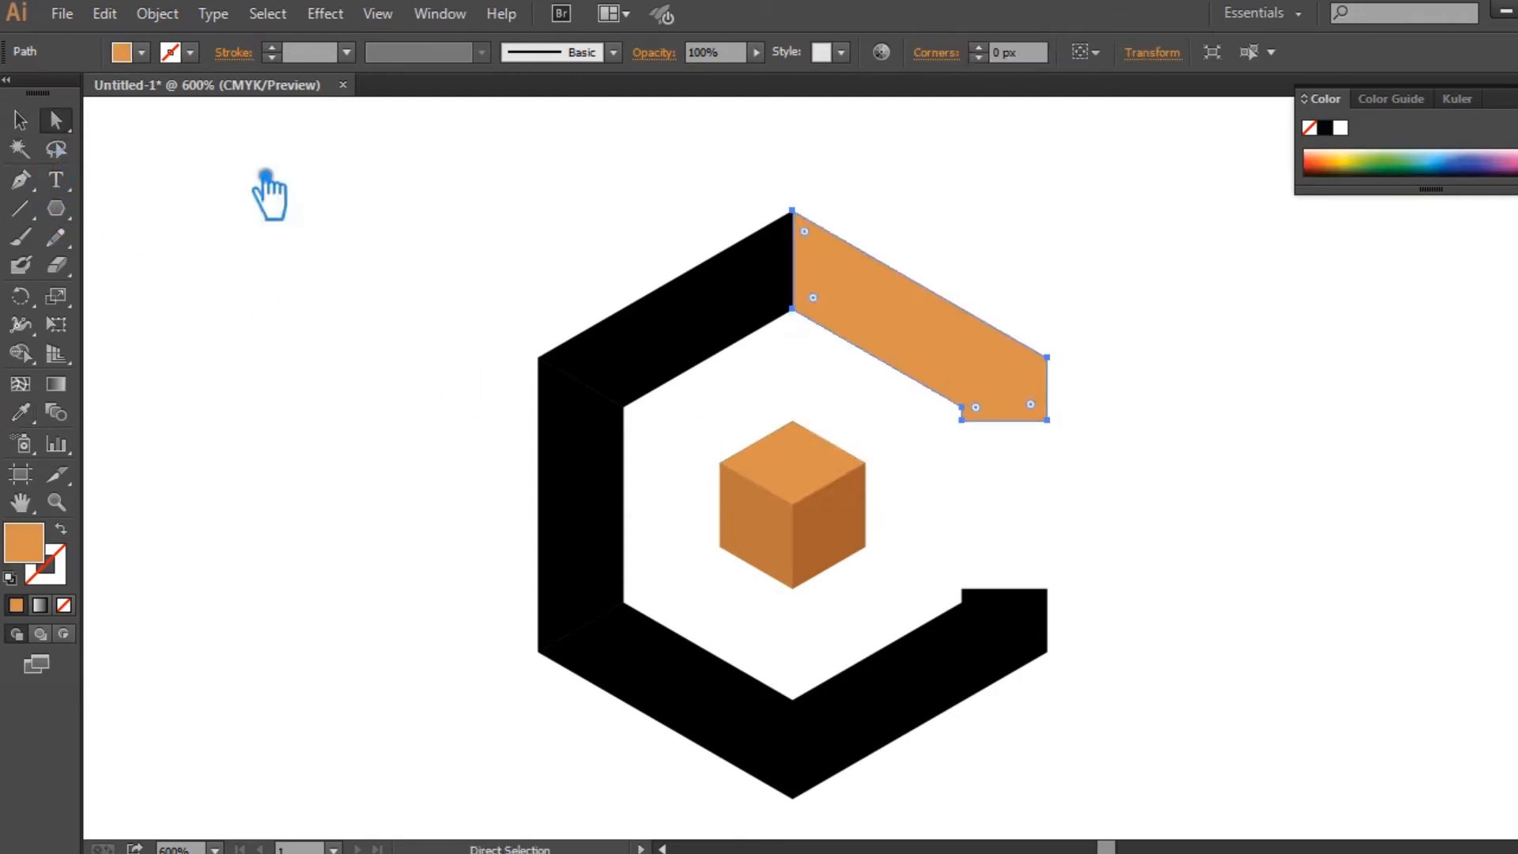
Step: Sample the cube's top-face orange onto the outer hexagon's upper-left band with the Eyedropper
click(715, 356)
key(i)
click(802, 478)
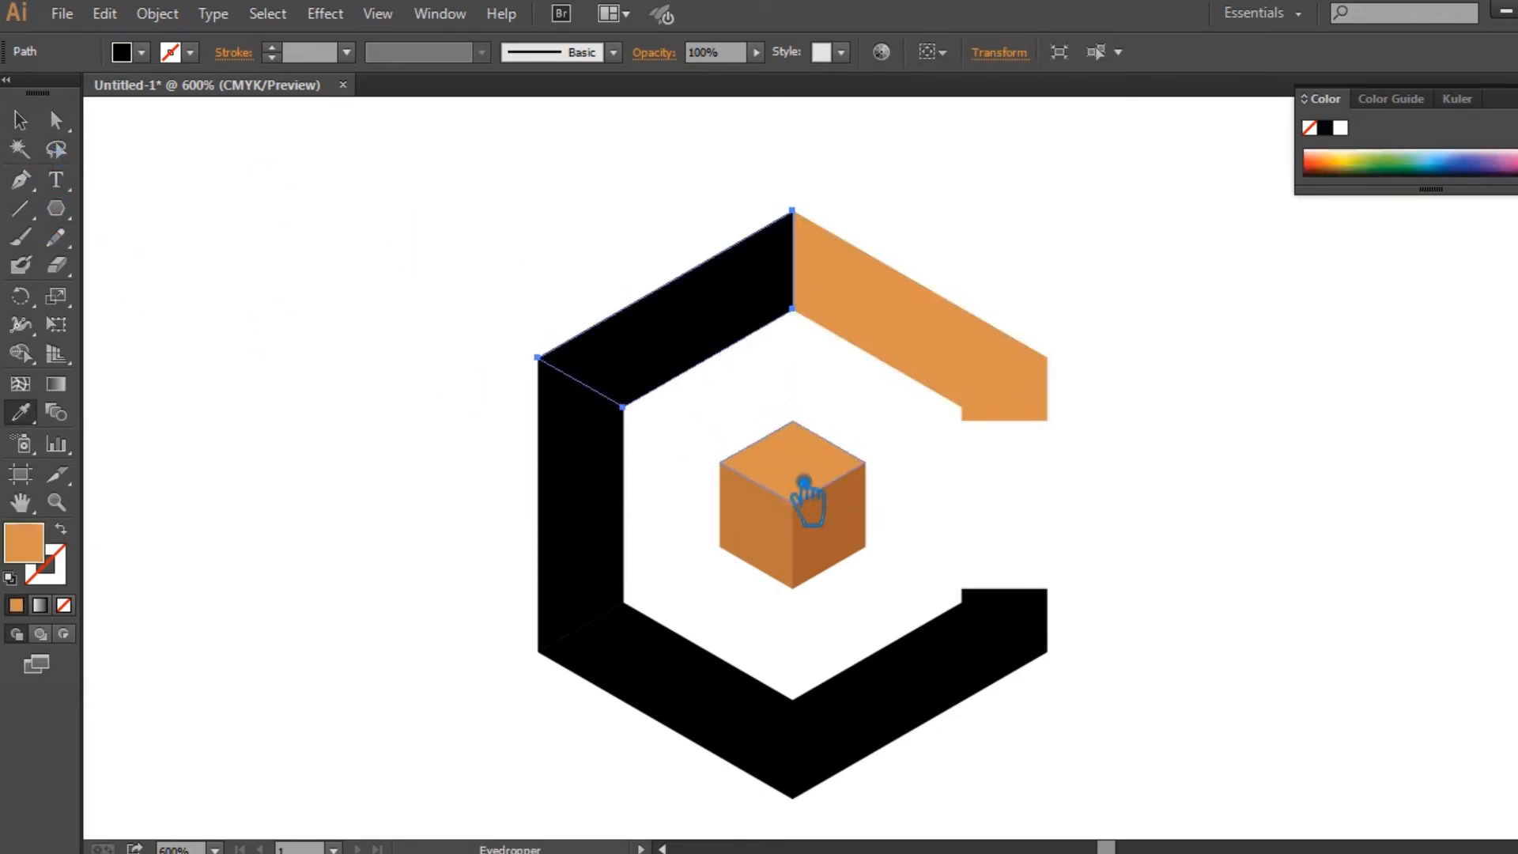
key(v)
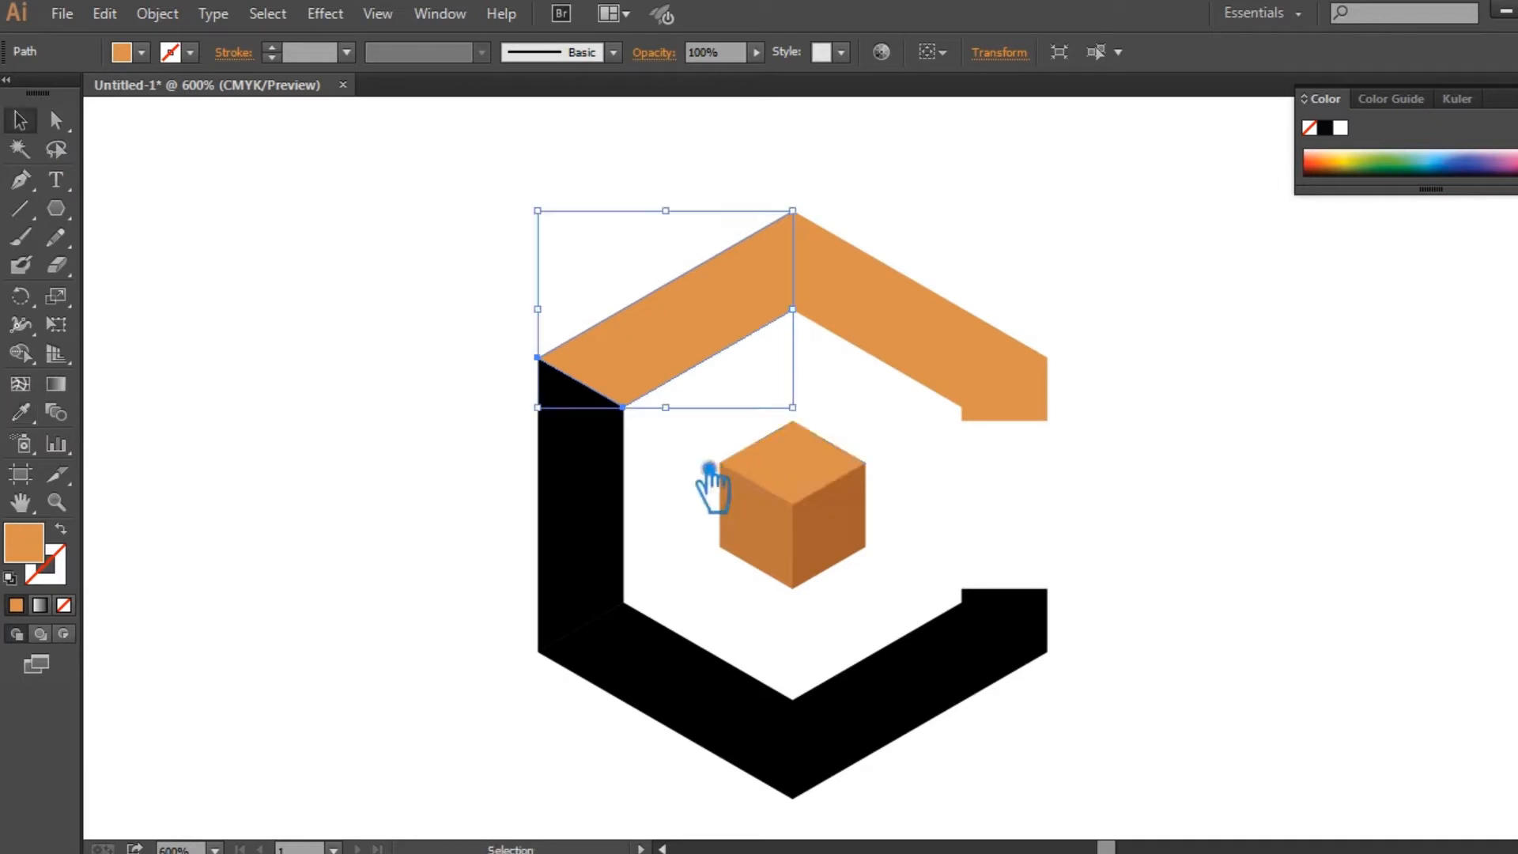
Step: Sample the cube's right-face brownish orange onto the outer hexagon's left vertical band
click(619, 500)
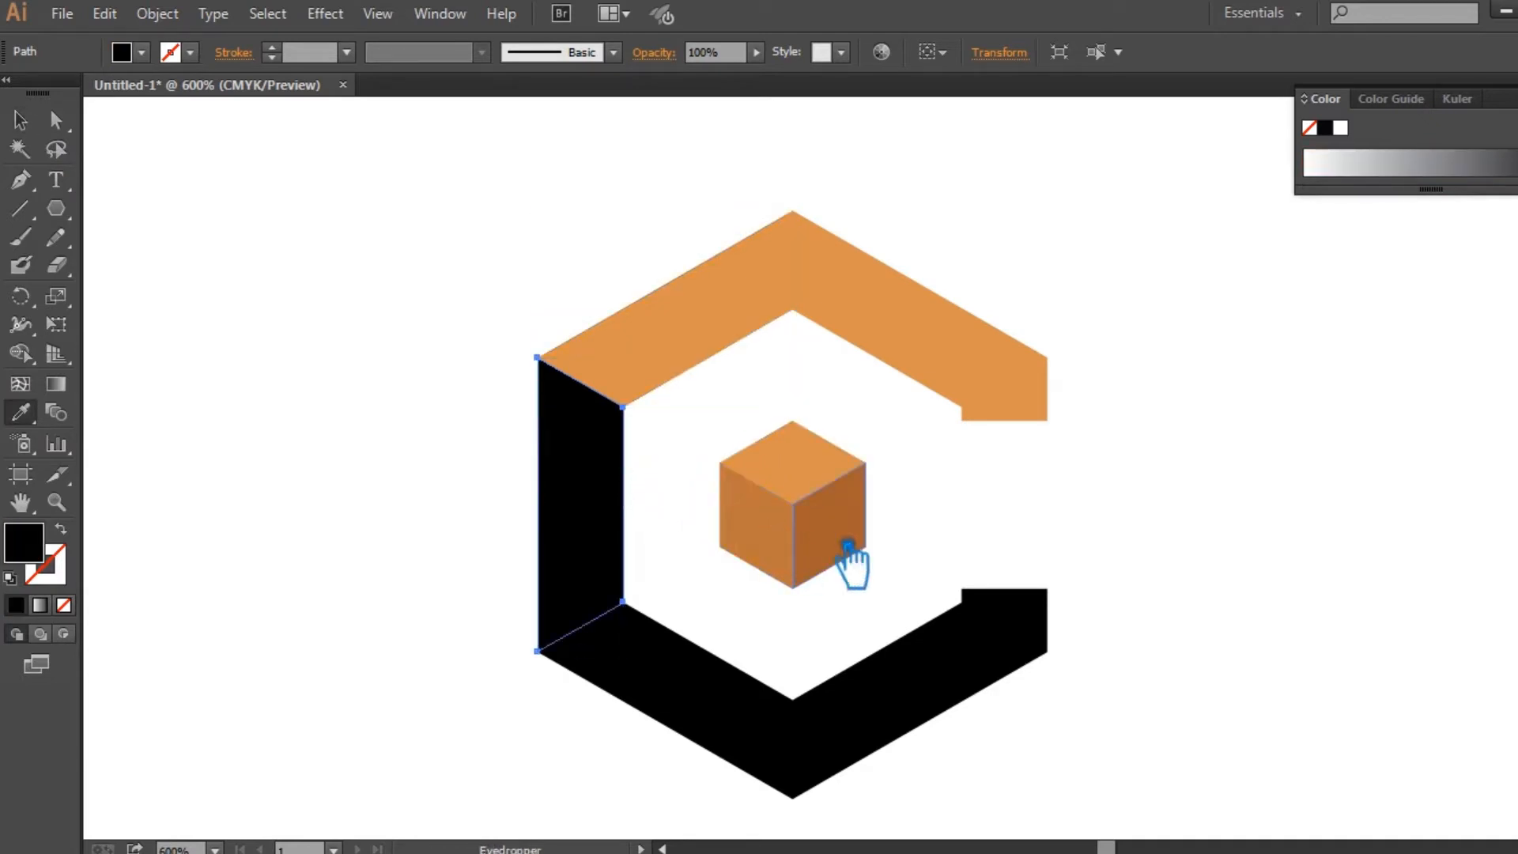
key(i)
click(854, 559)
click(21, 120)
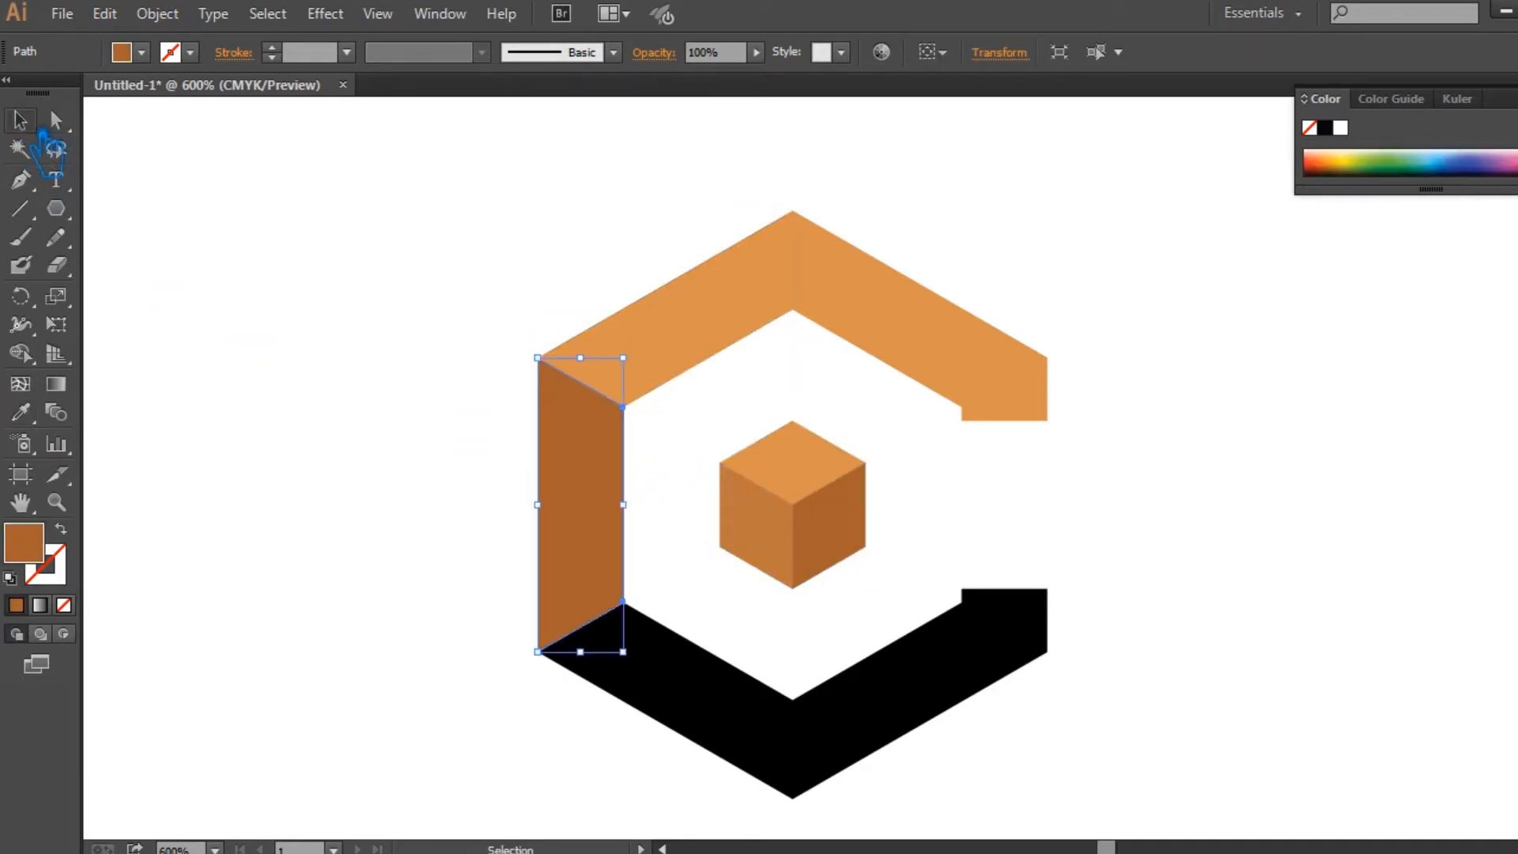
Step: Copy the left vertical band's brownish orange onto the lower-left band with the Eyedropper
click(668, 707)
click(21, 412)
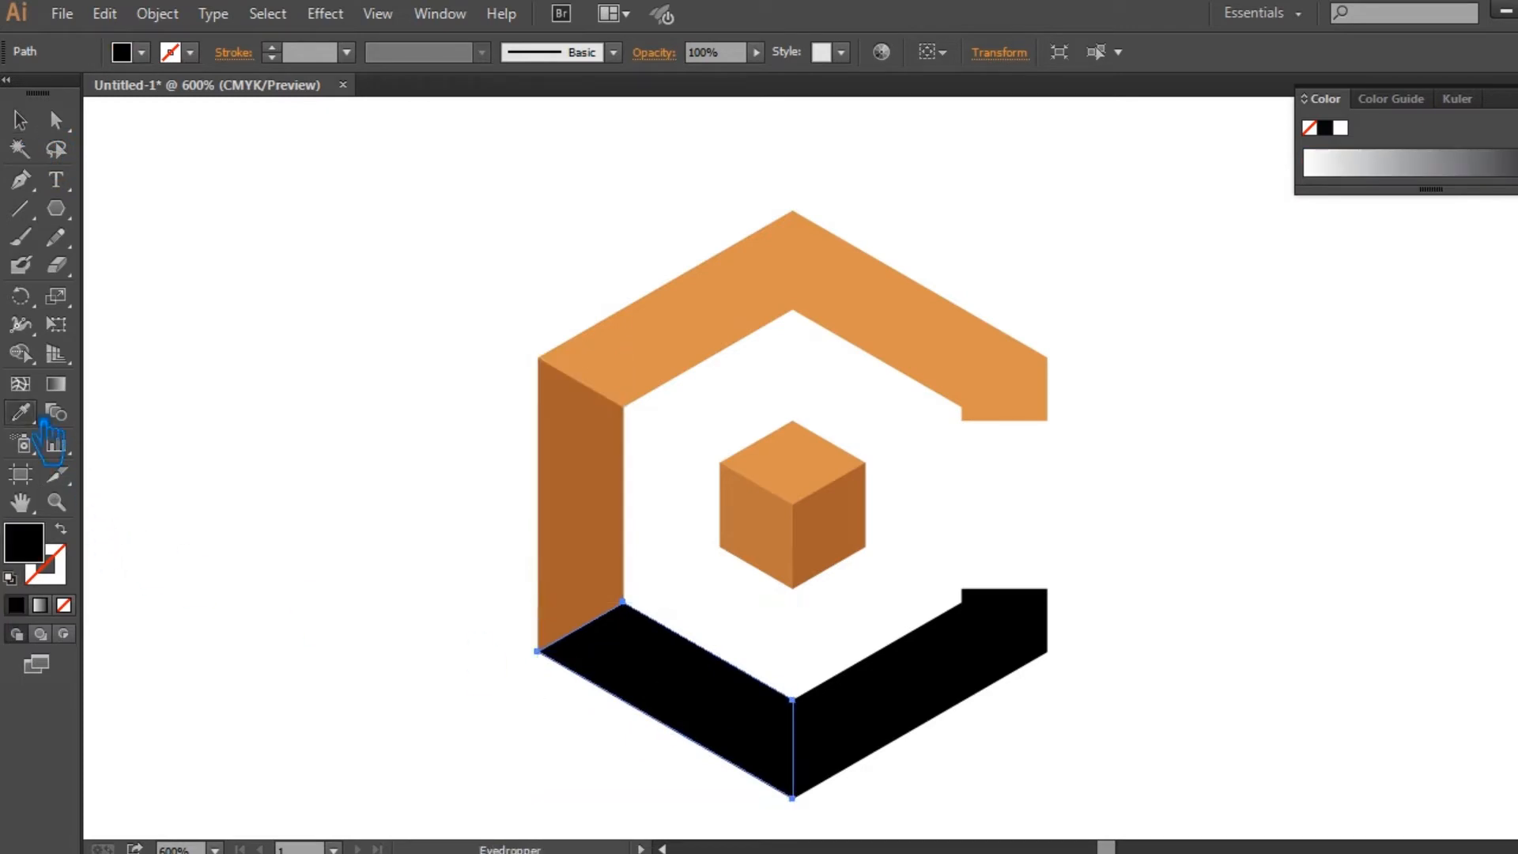
click(608, 550)
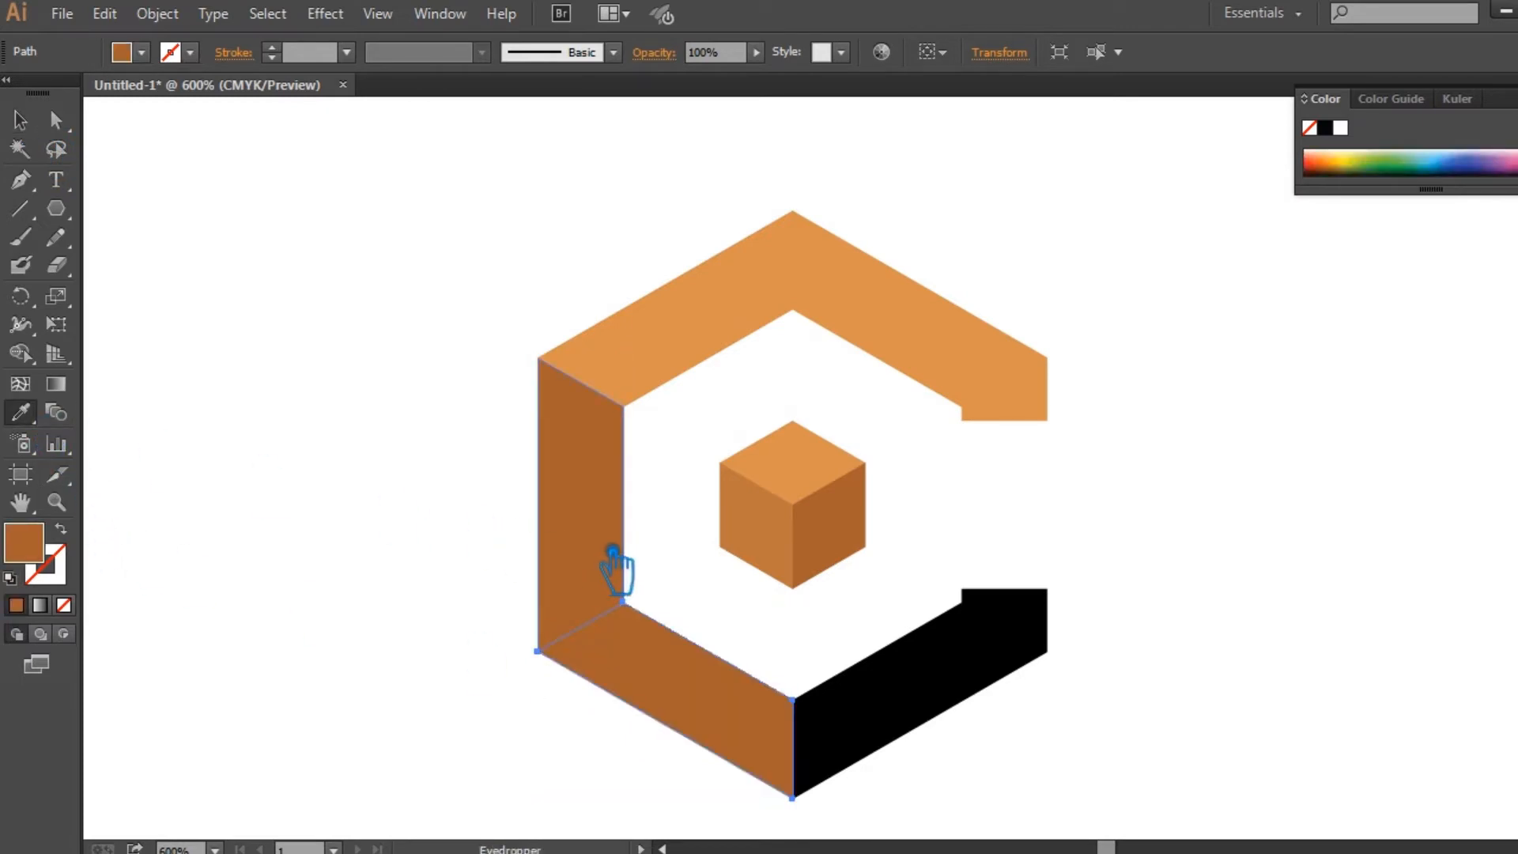
key(v)
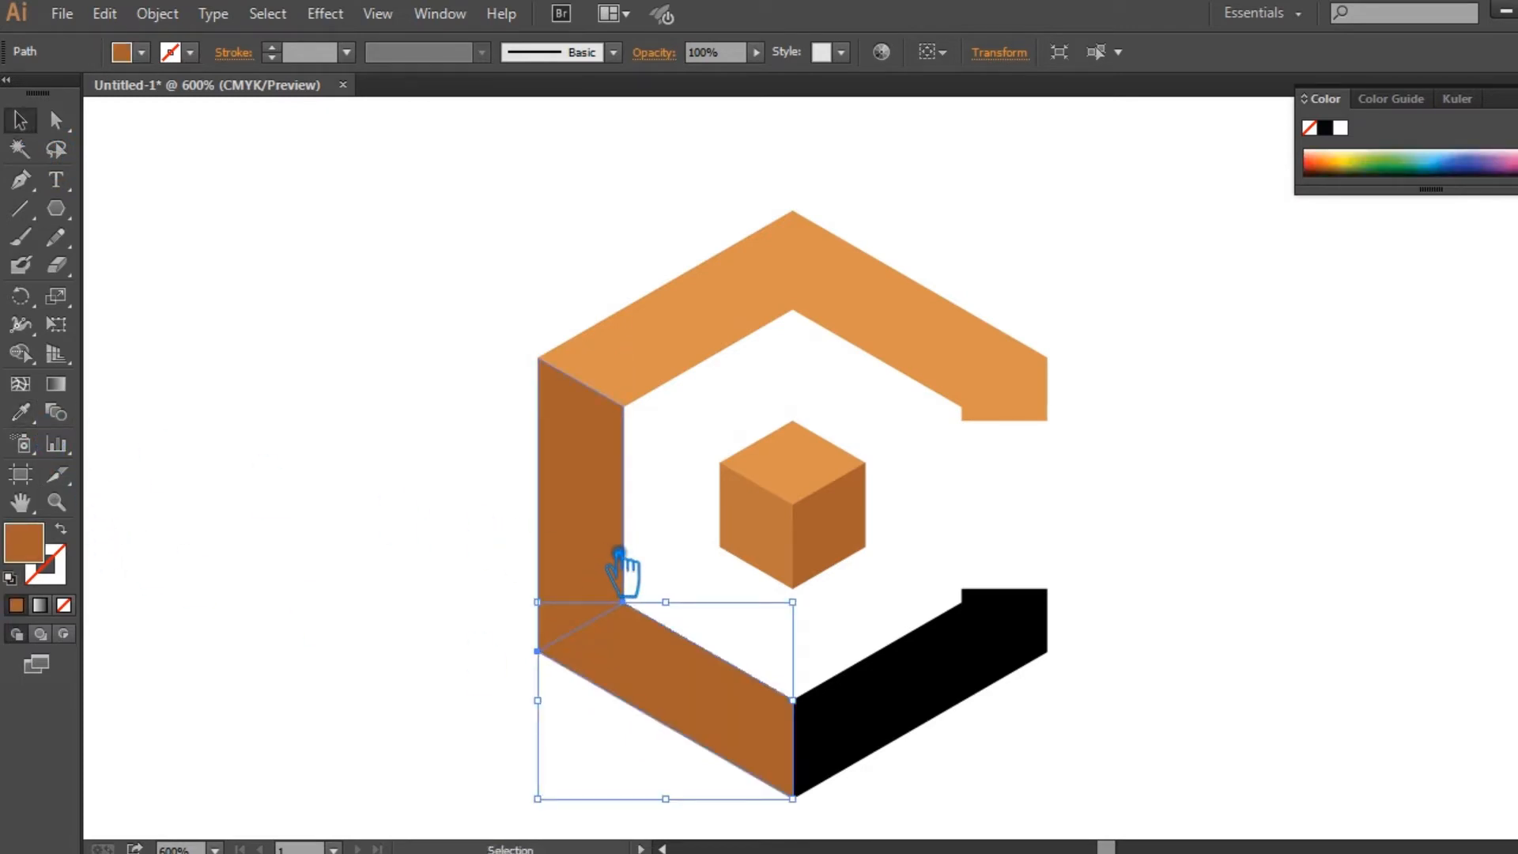
Step: Darken the lower-left band's fill to the brown 7F3F1B
double_click(39, 554)
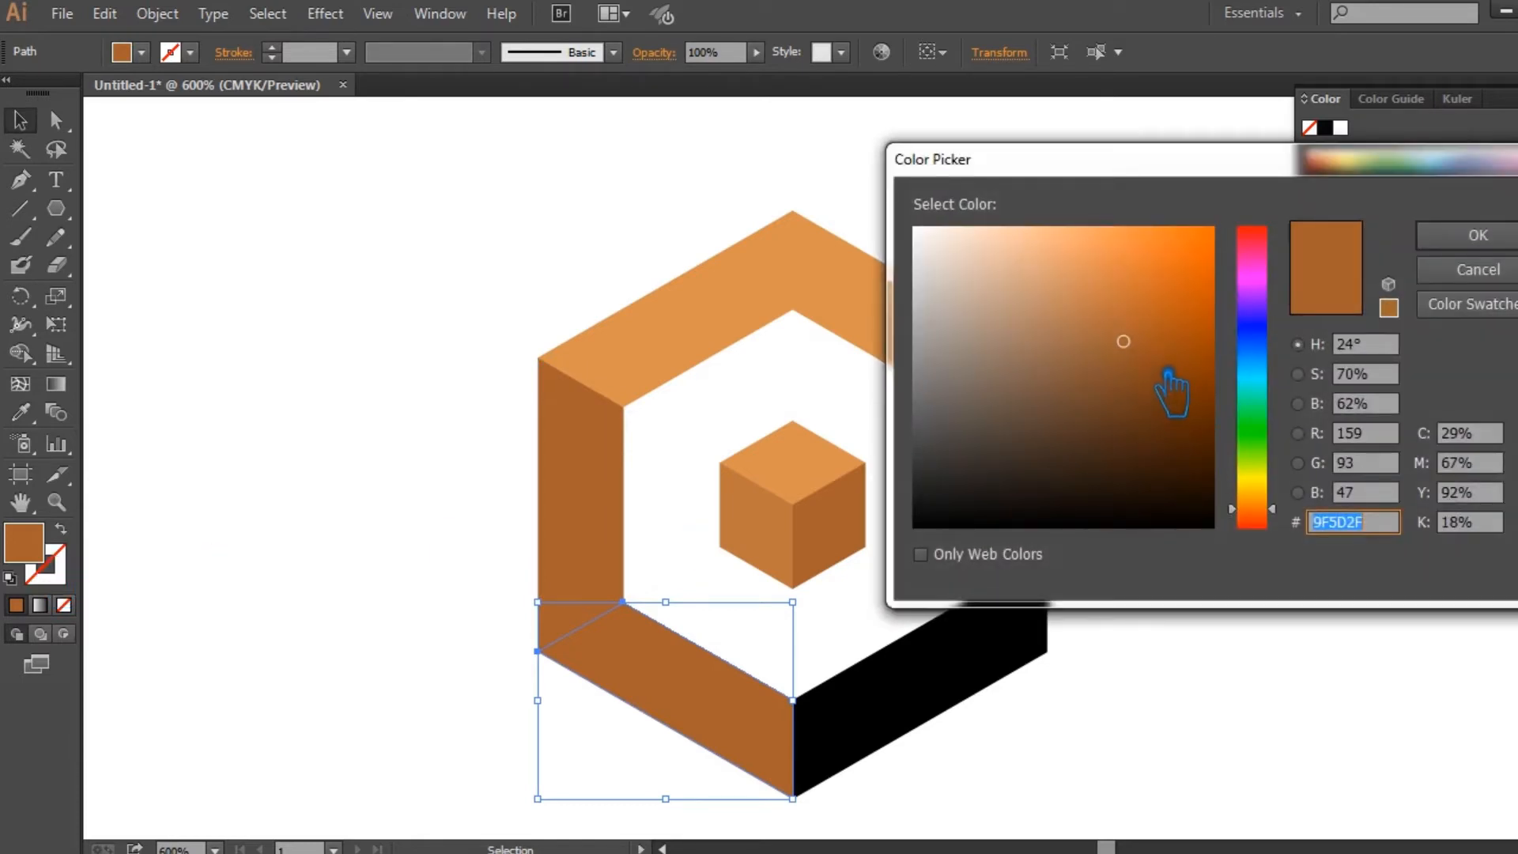
click(1145, 363)
click(1474, 237)
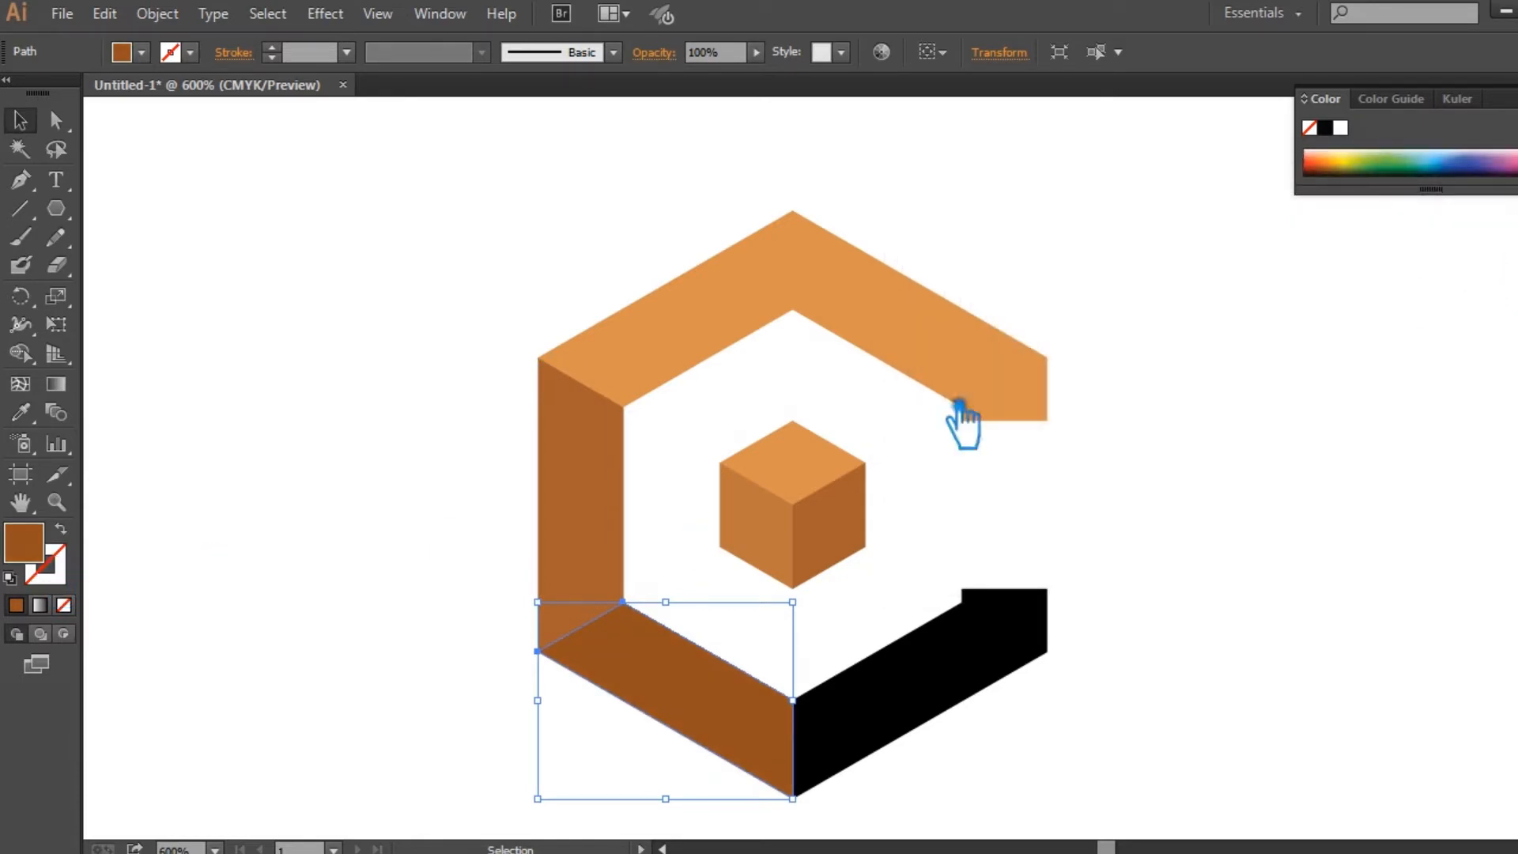
double_click(41, 555)
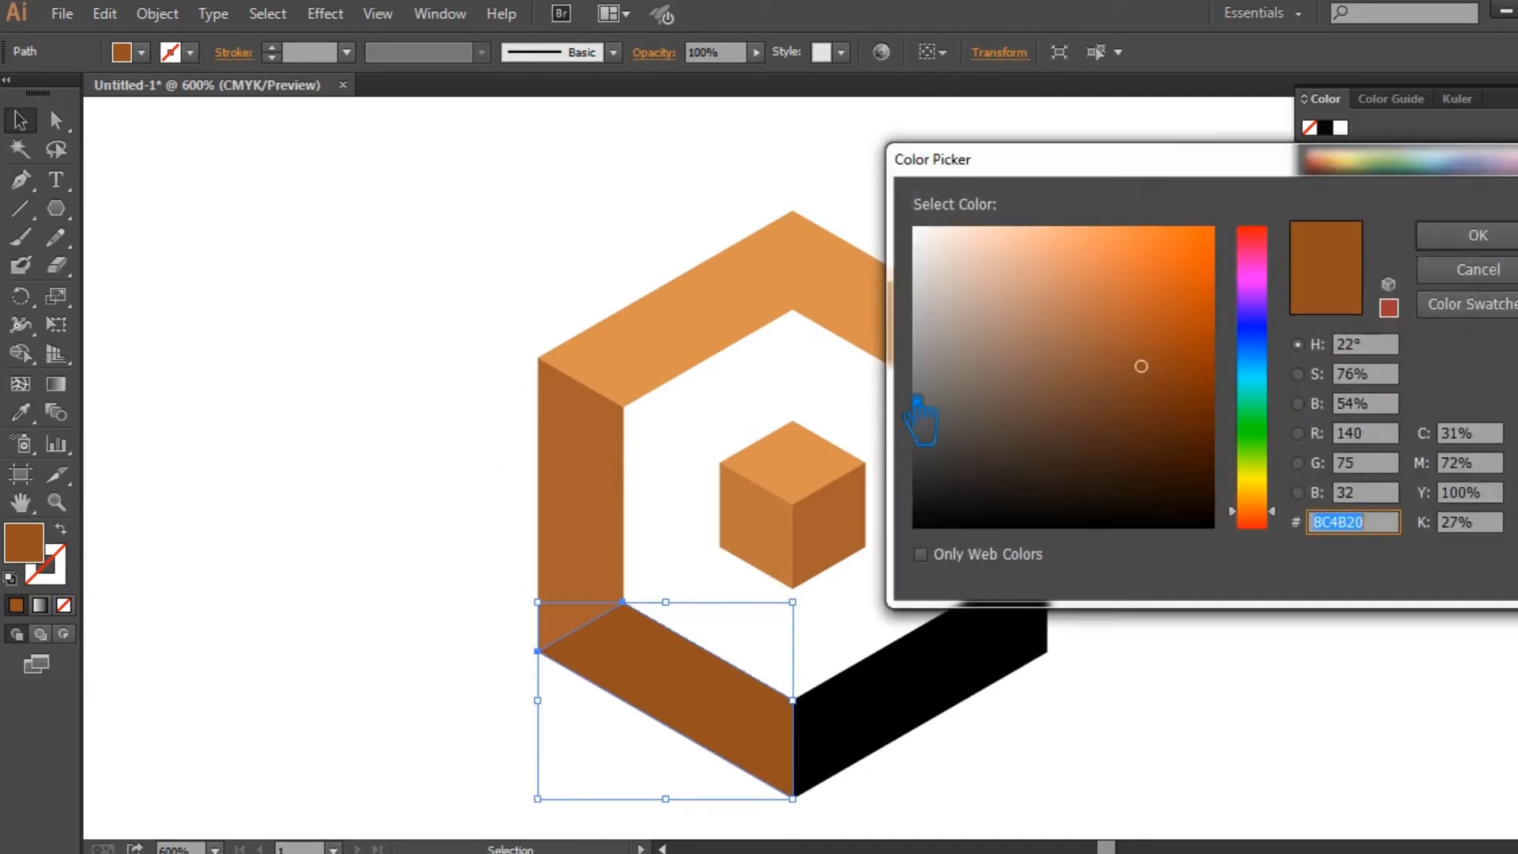
click(1150, 378)
click(1478, 235)
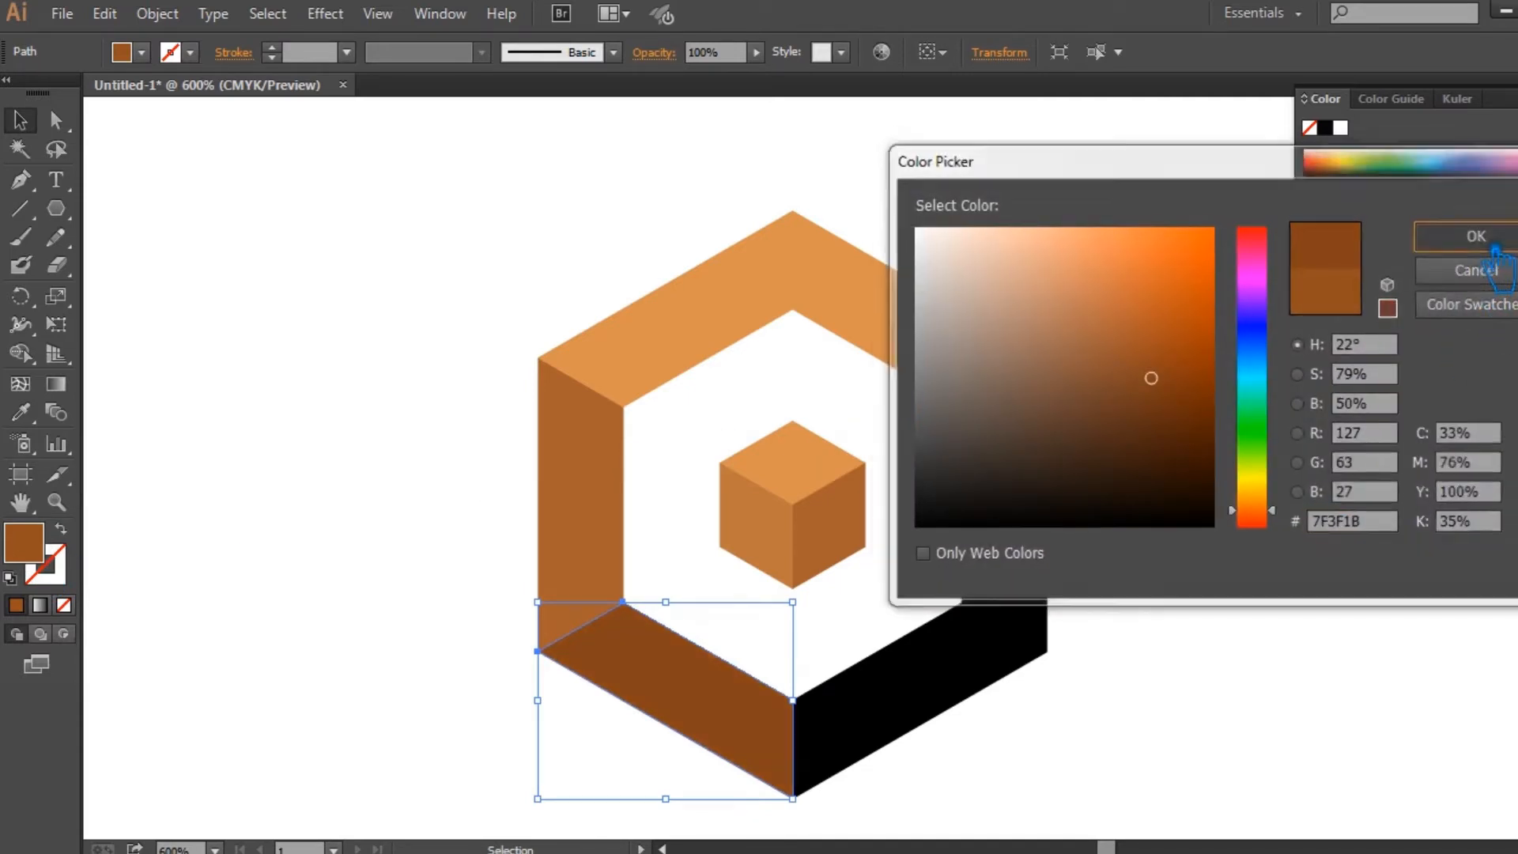
Step: Sample the lower-left band's brown onto the lower-right band and darken that fill to 6D2F11
click(938, 695)
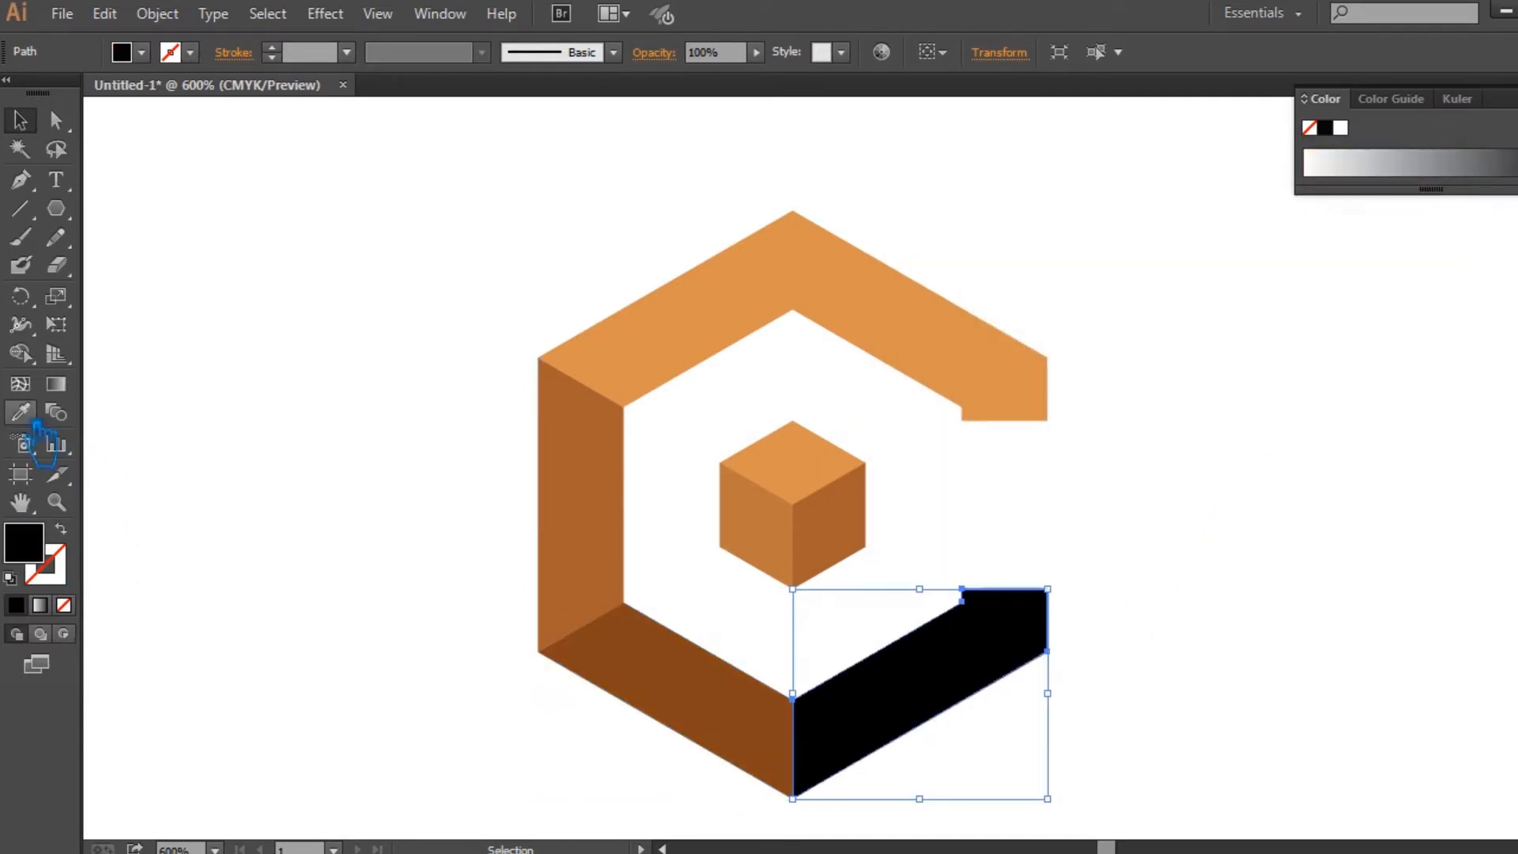
click(749, 689)
double_click(46, 554)
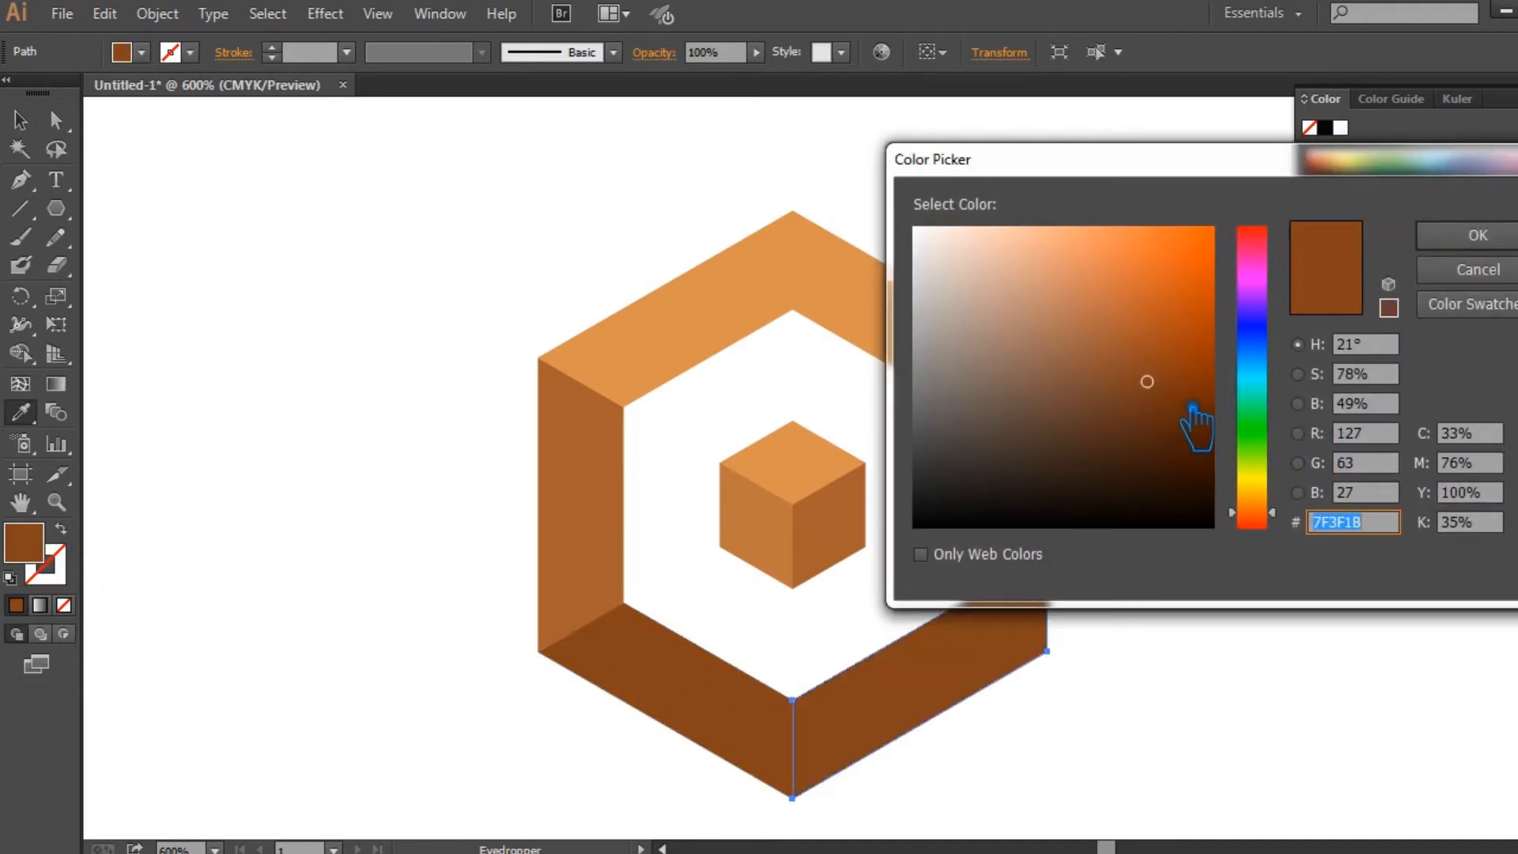
click(1192, 407)
click(1477, 234)
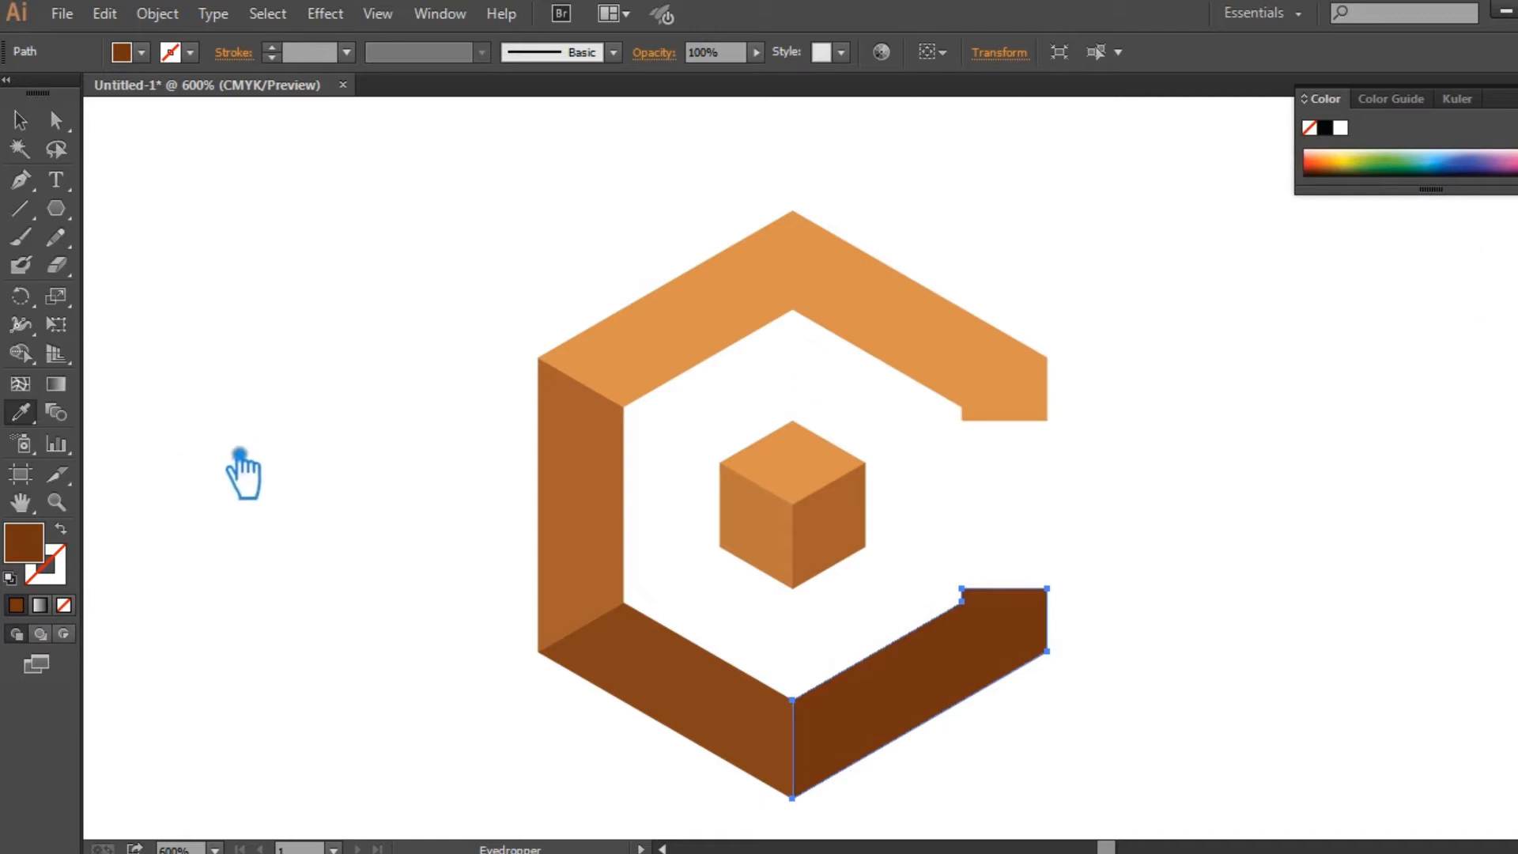
Step: Darken the lower-right band's fill further to a very dark reddish brown and deselect it
double_click(35, 553)
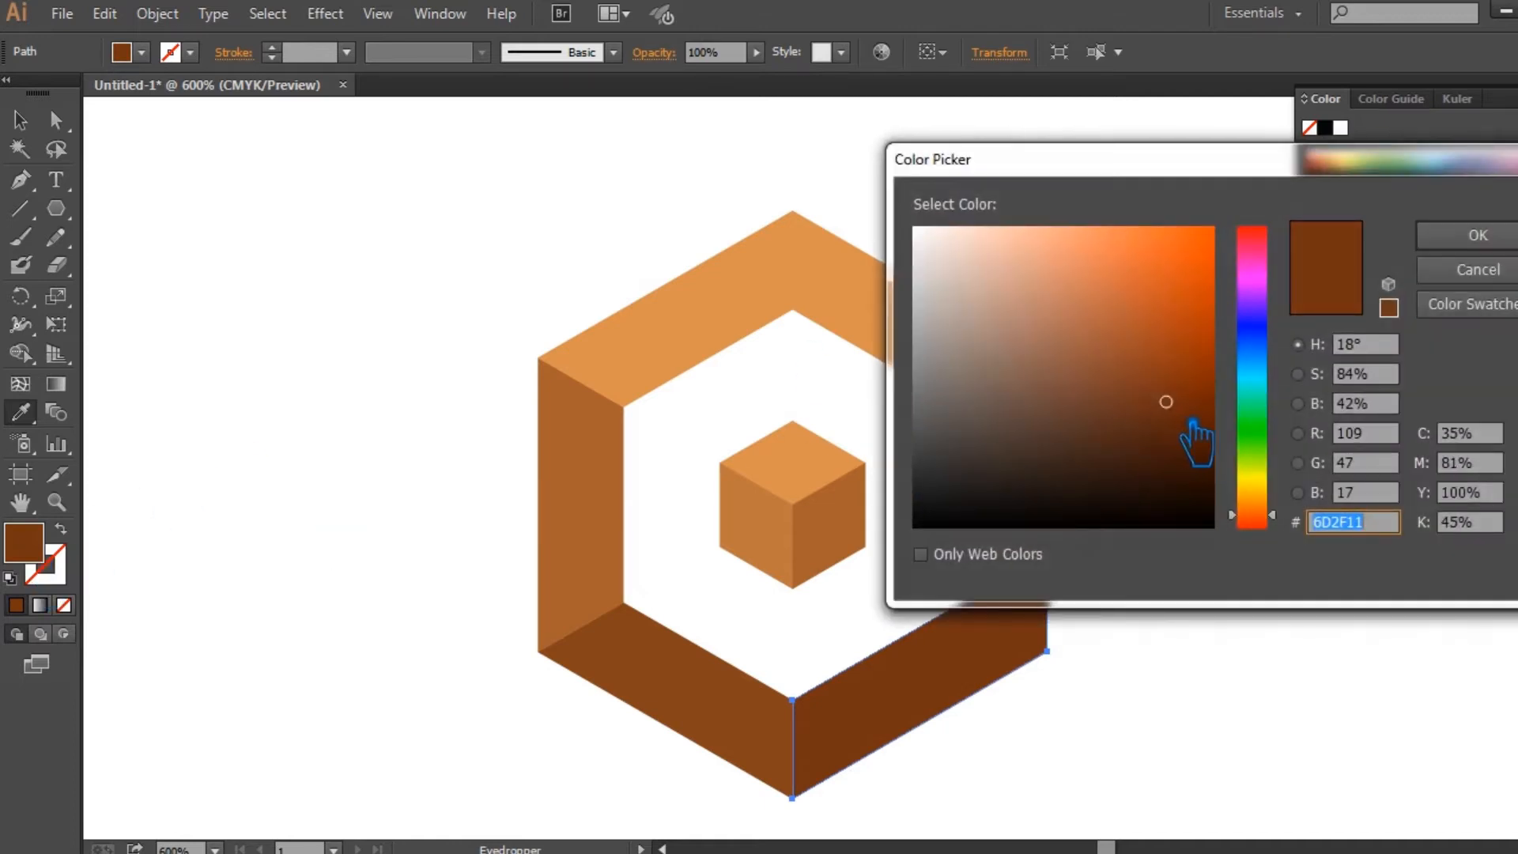
click(1176, 417)
click(1477, 235)
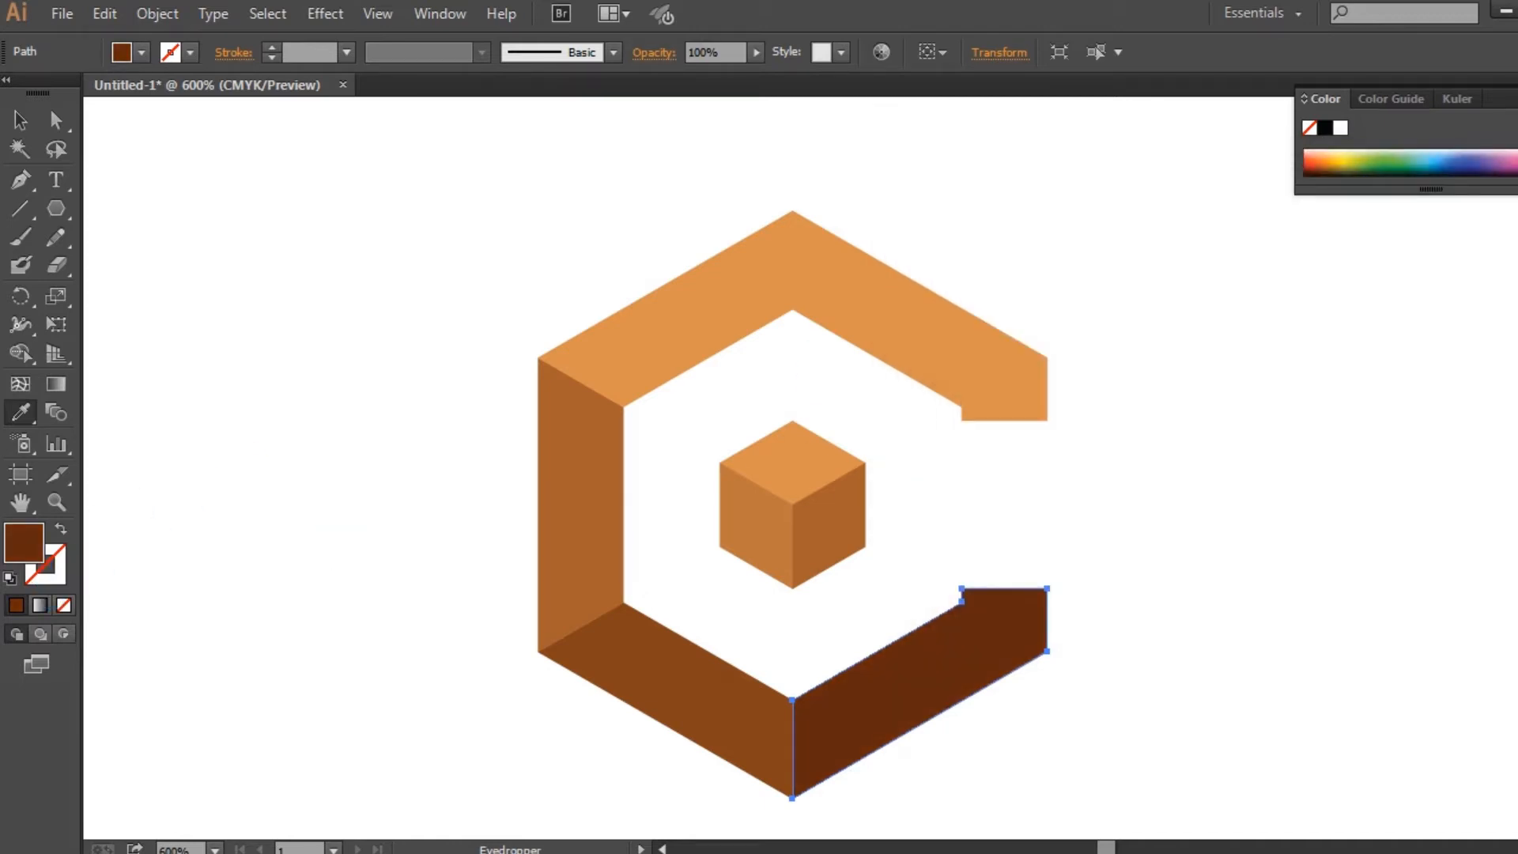
click(20, 120)
click(246, 239)
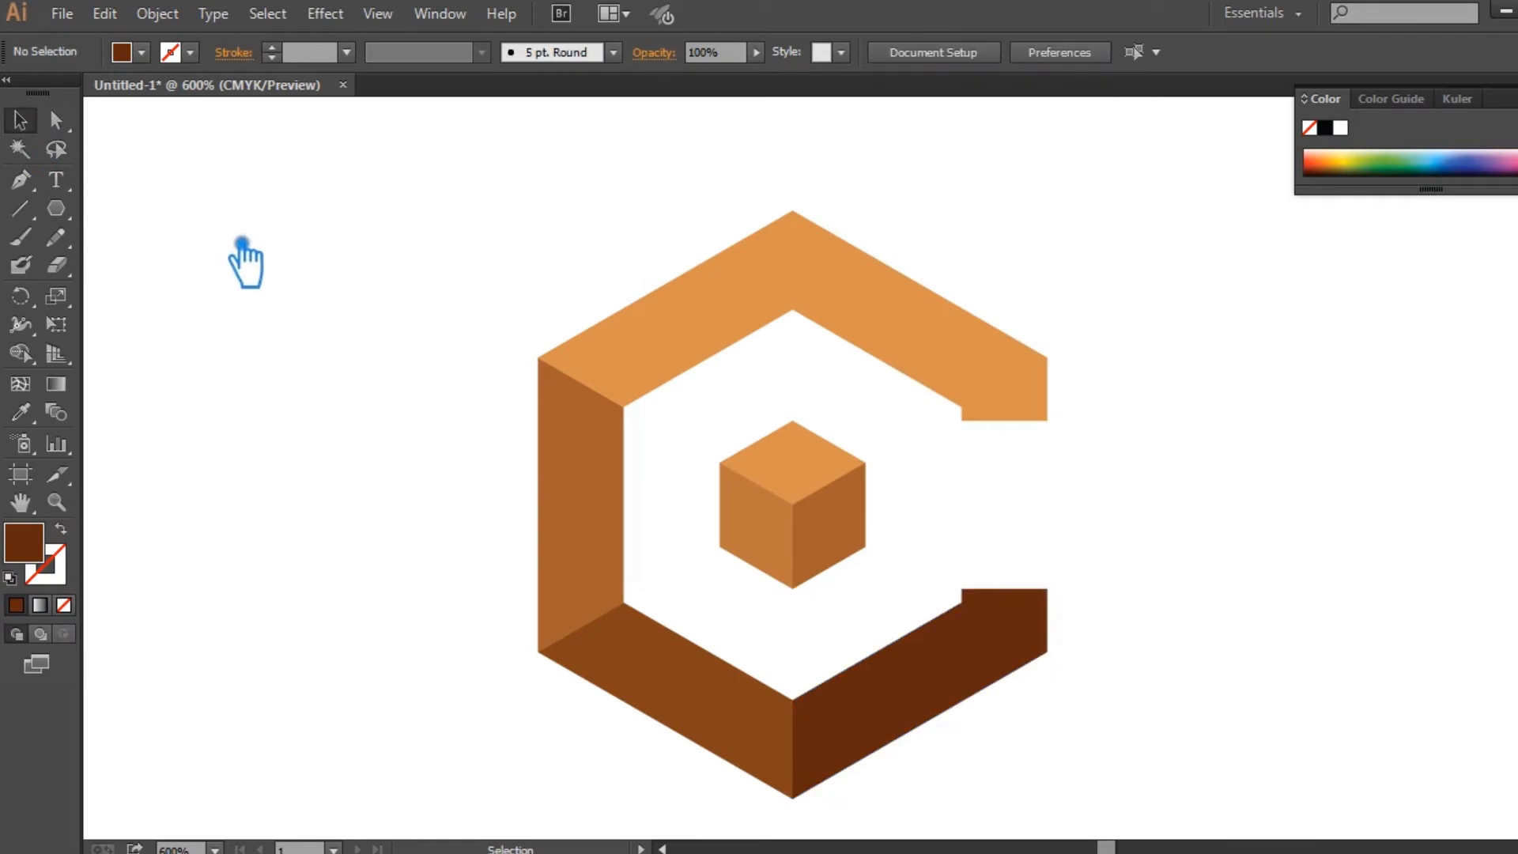
Step: Group all bands of the C shape together with the cube faces and deselect the group
scroll(278, 363, right, 1)
scroll(278, 362, down, 2)
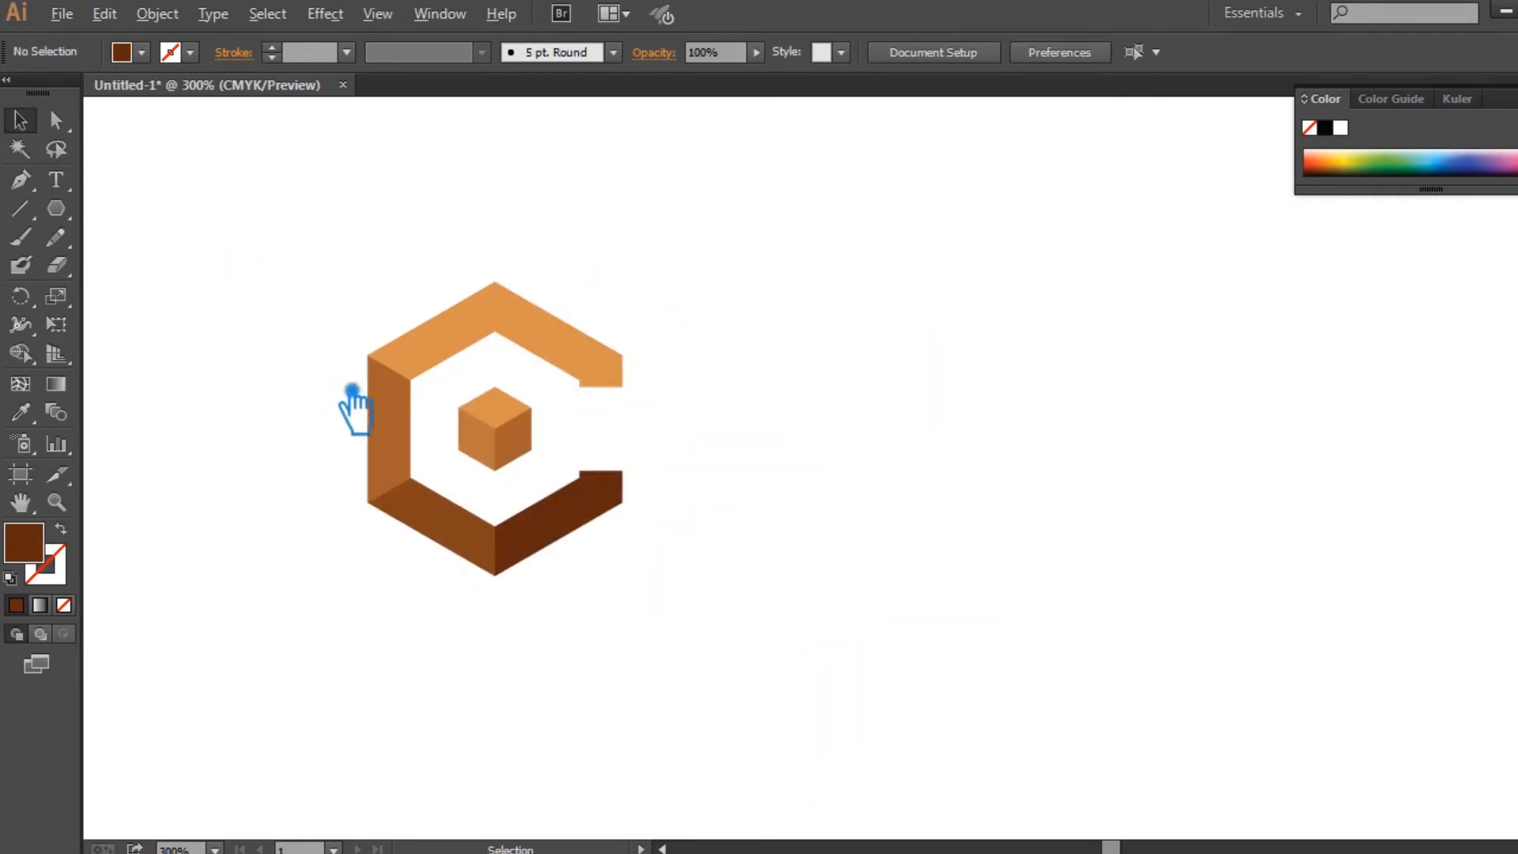
drag(740, 638, 295, 272)
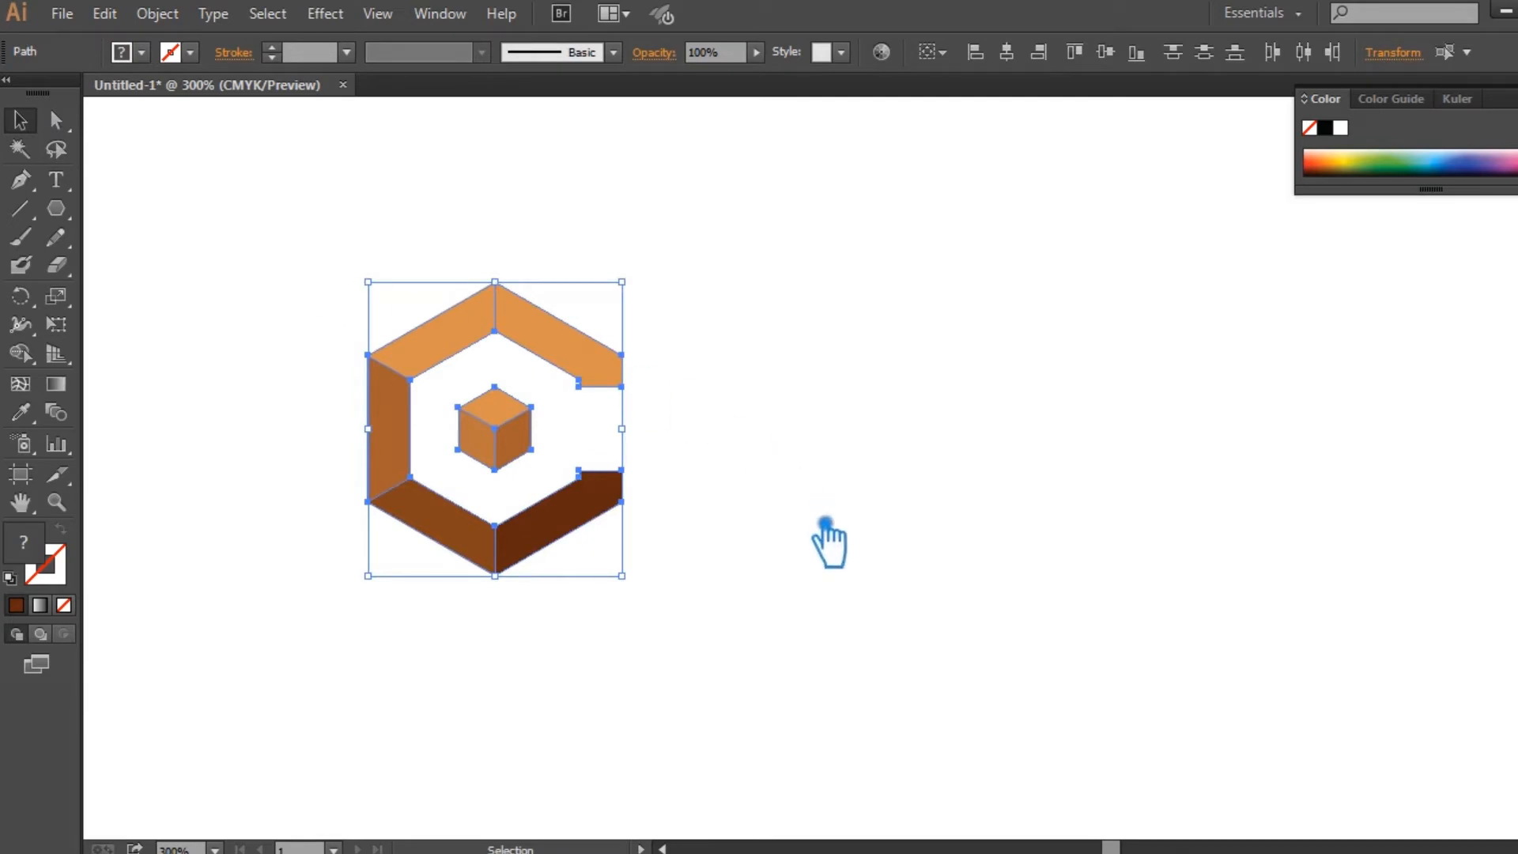
key(ctrl)
click(826, 558)
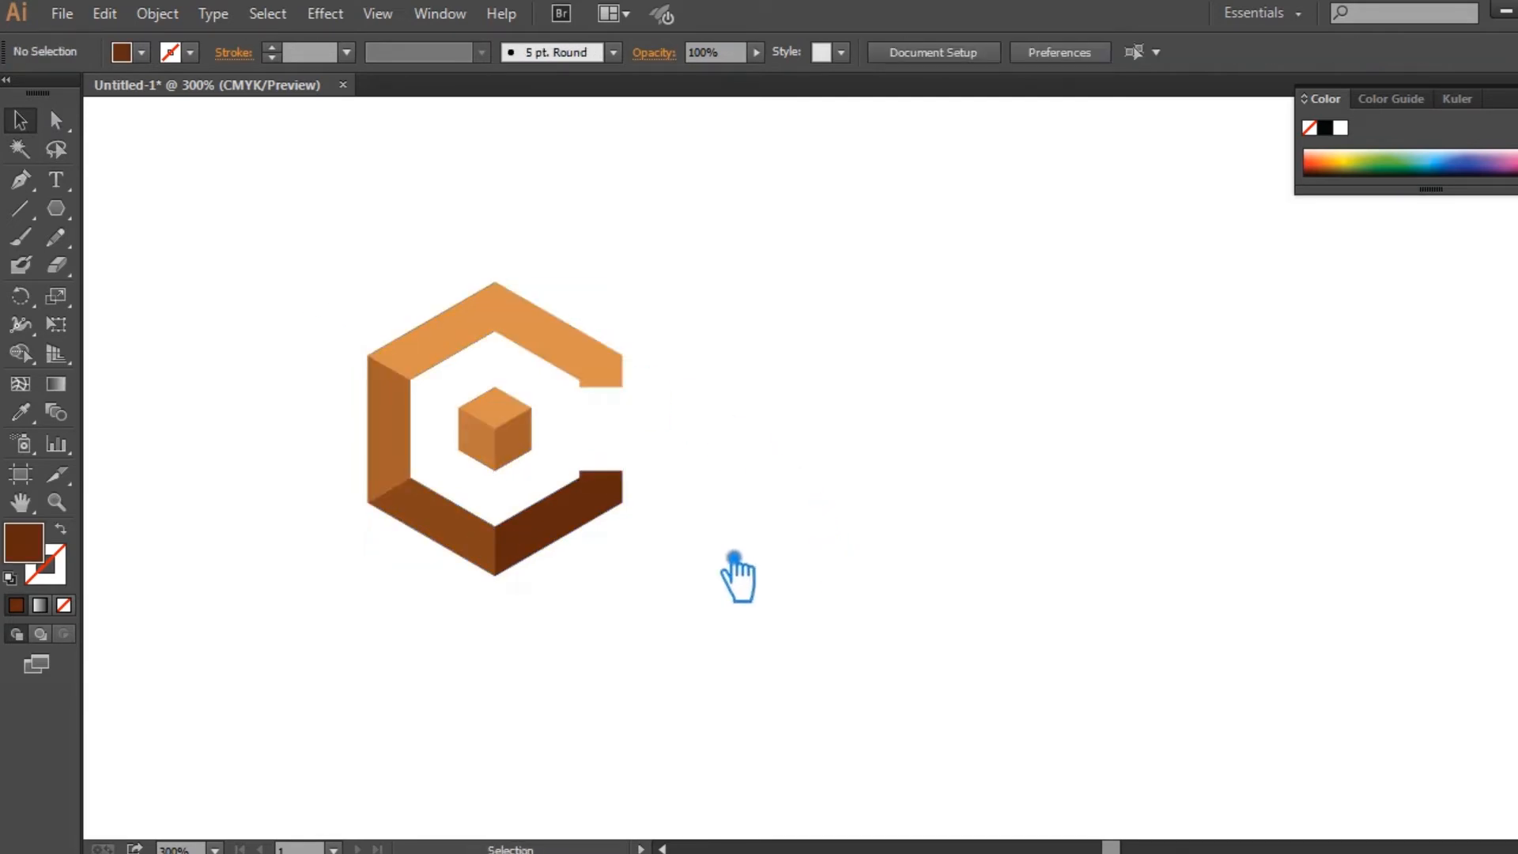
Step: Ungroup the whole logo into its separate pieces and deselect them
drag(877, 528, 849, 552)
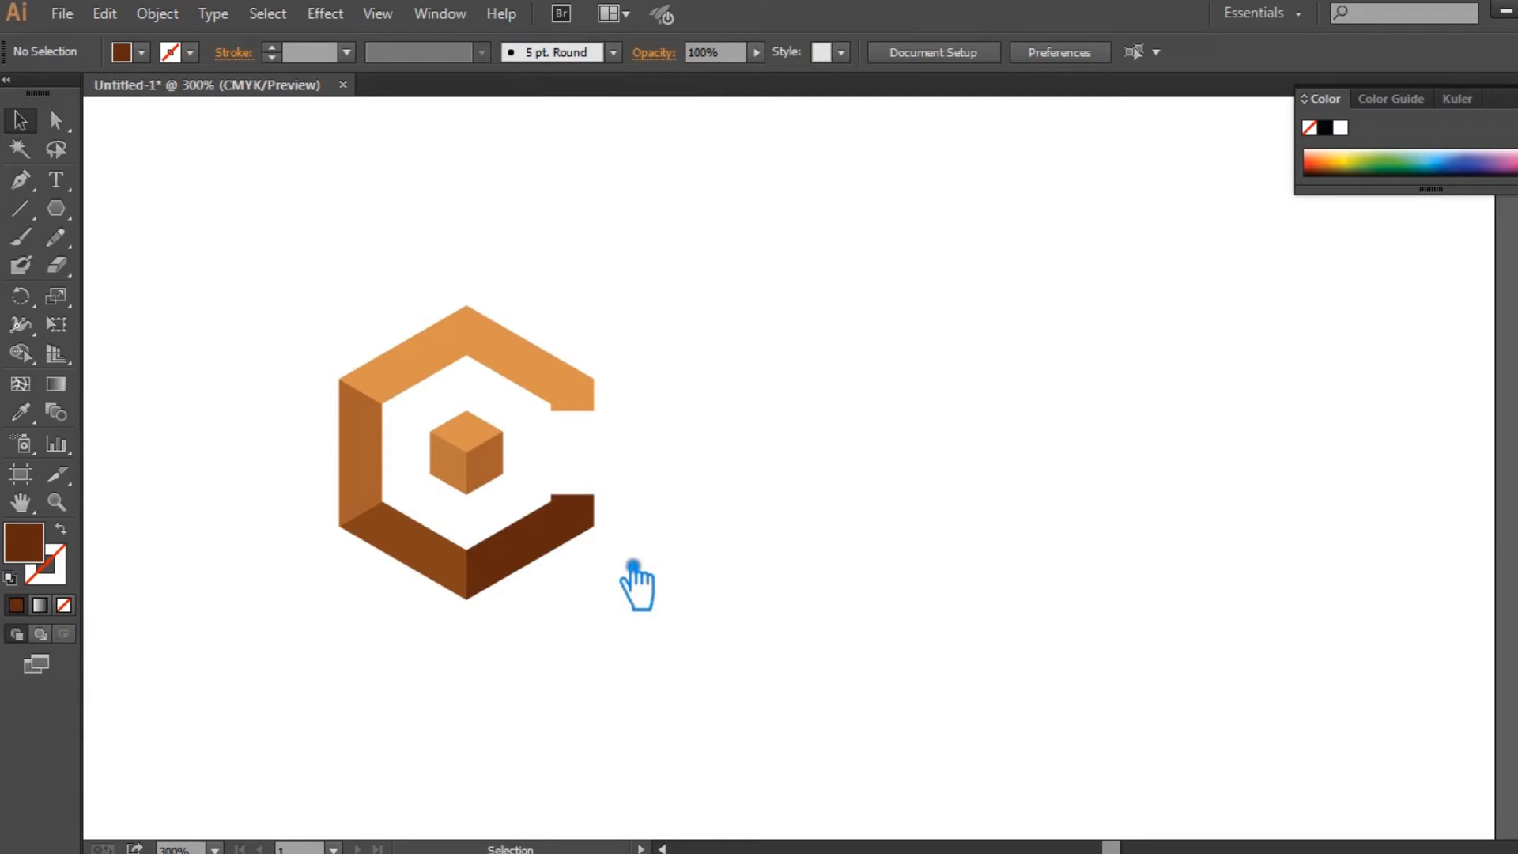
scroll(479, 519, left, 2)
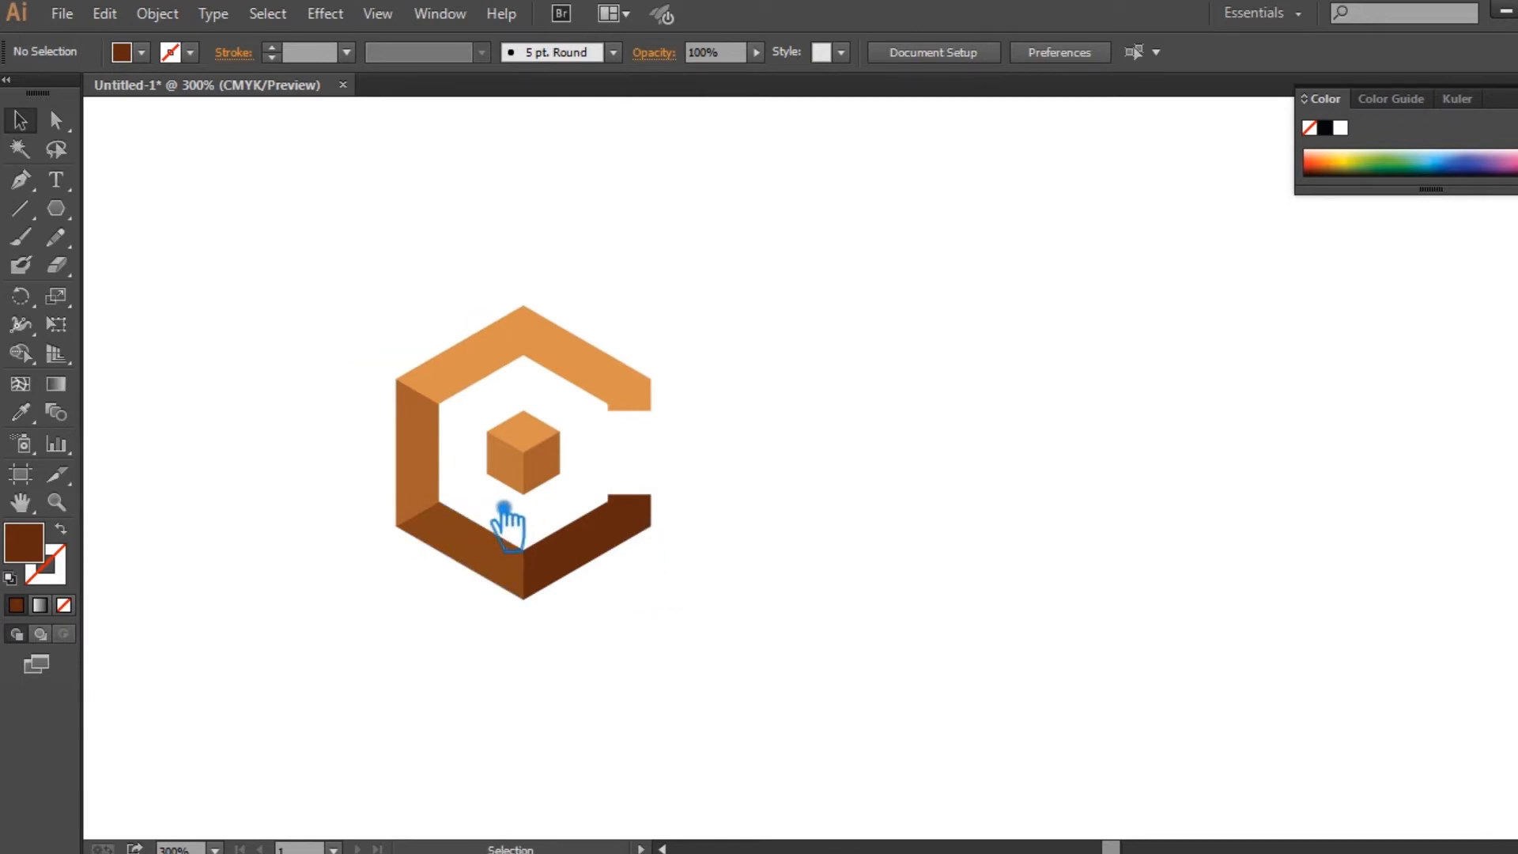
scroll(506, 508, up, 2)
scroll(506, 507, up, 1)
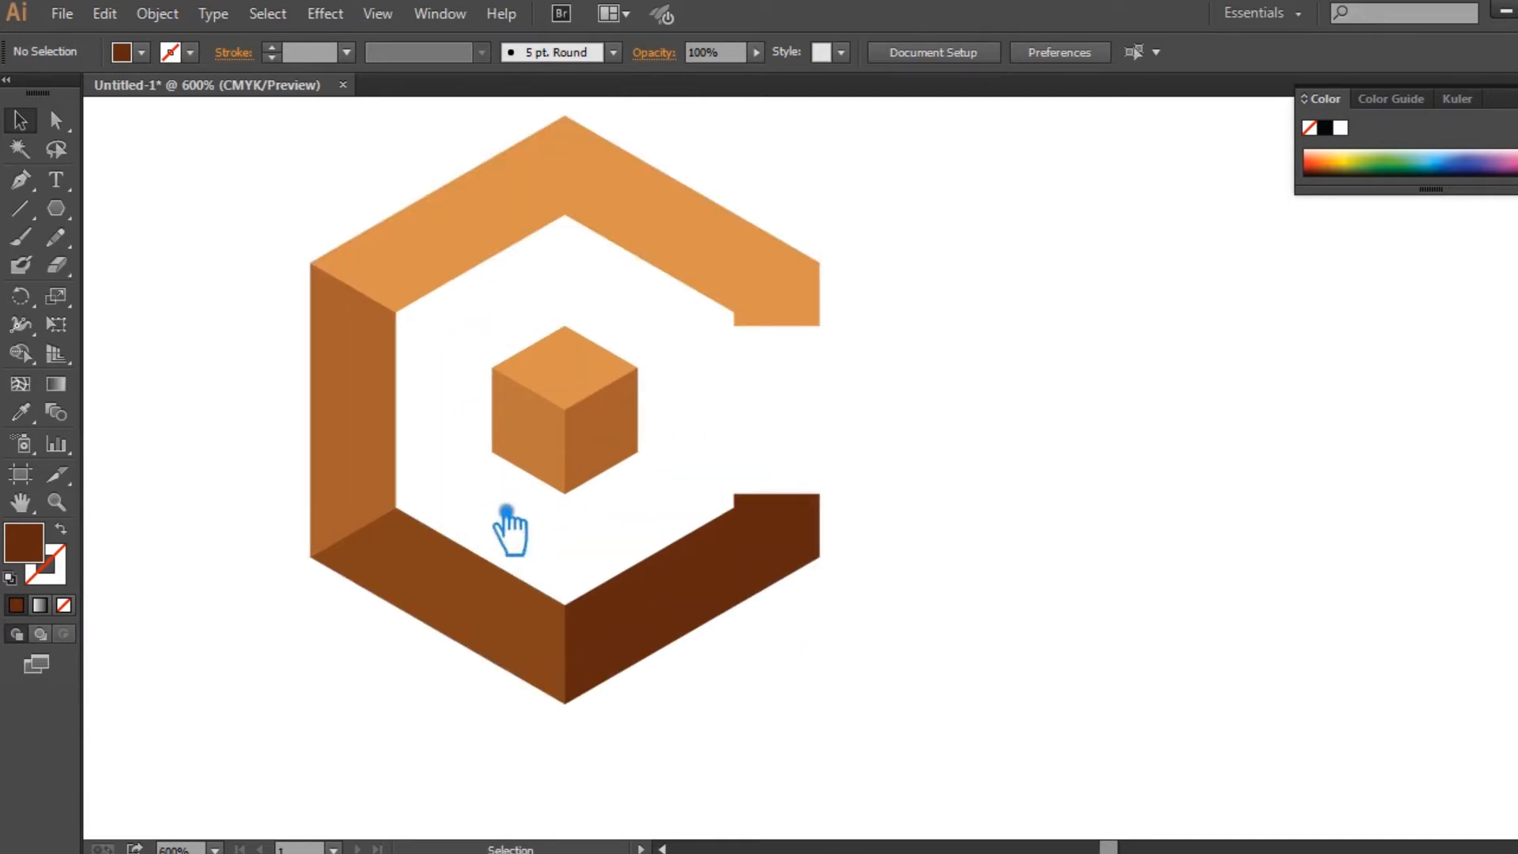
click(593, 434)
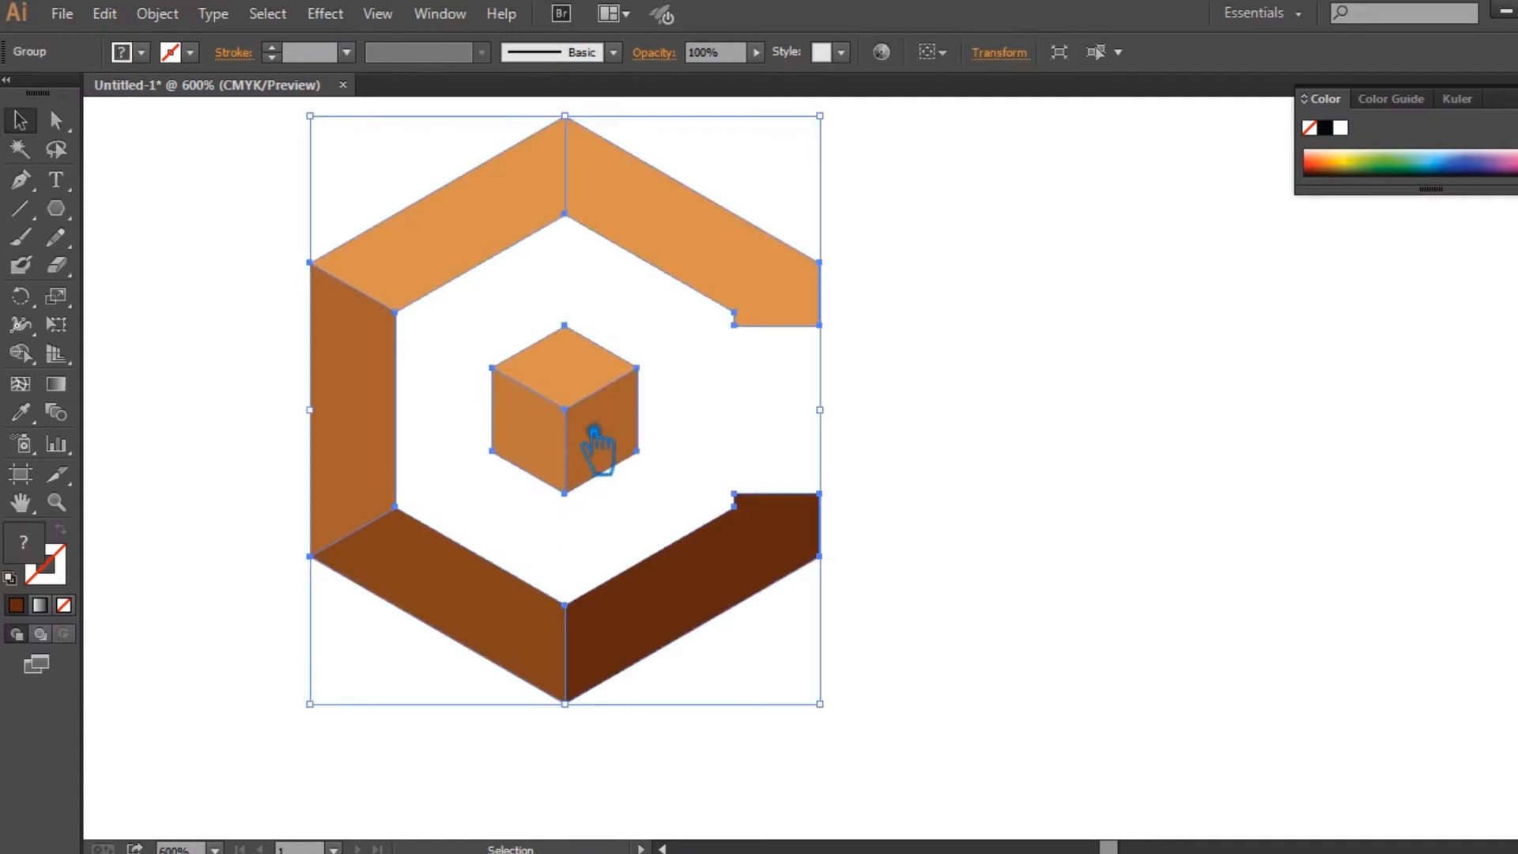
right_click(594, 434)
click(657, 563)
click(978, 548)
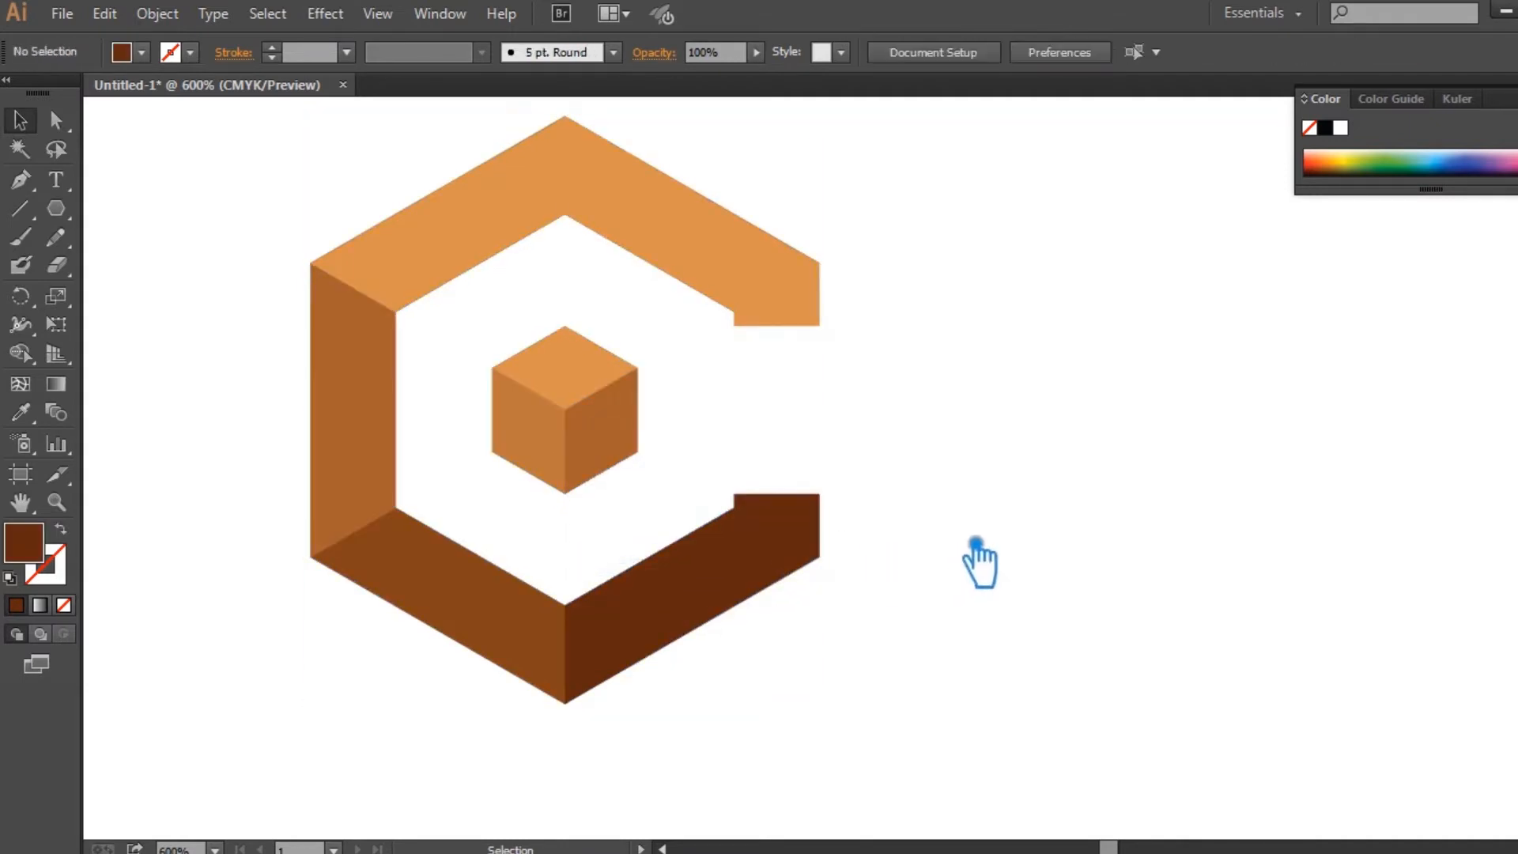
Step: Select every piece of the logo, group them into one object and deselect it
scroll(976, 543, right, 3)
scroll(856, 584, down, 1)
drag(888, 681, 432, 337)
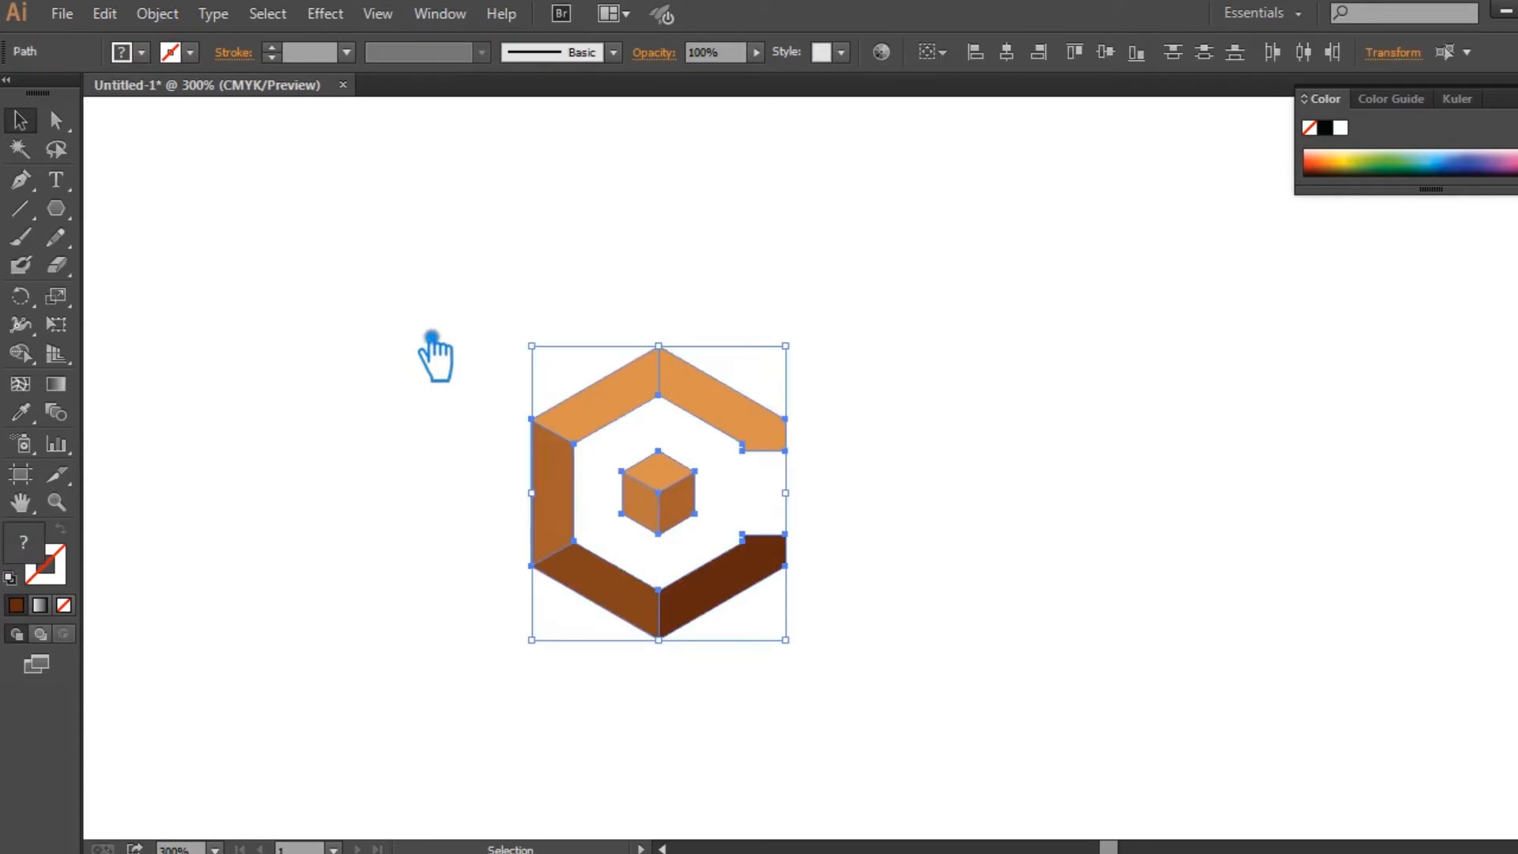
key(ctrl+g)
click(883, 532)
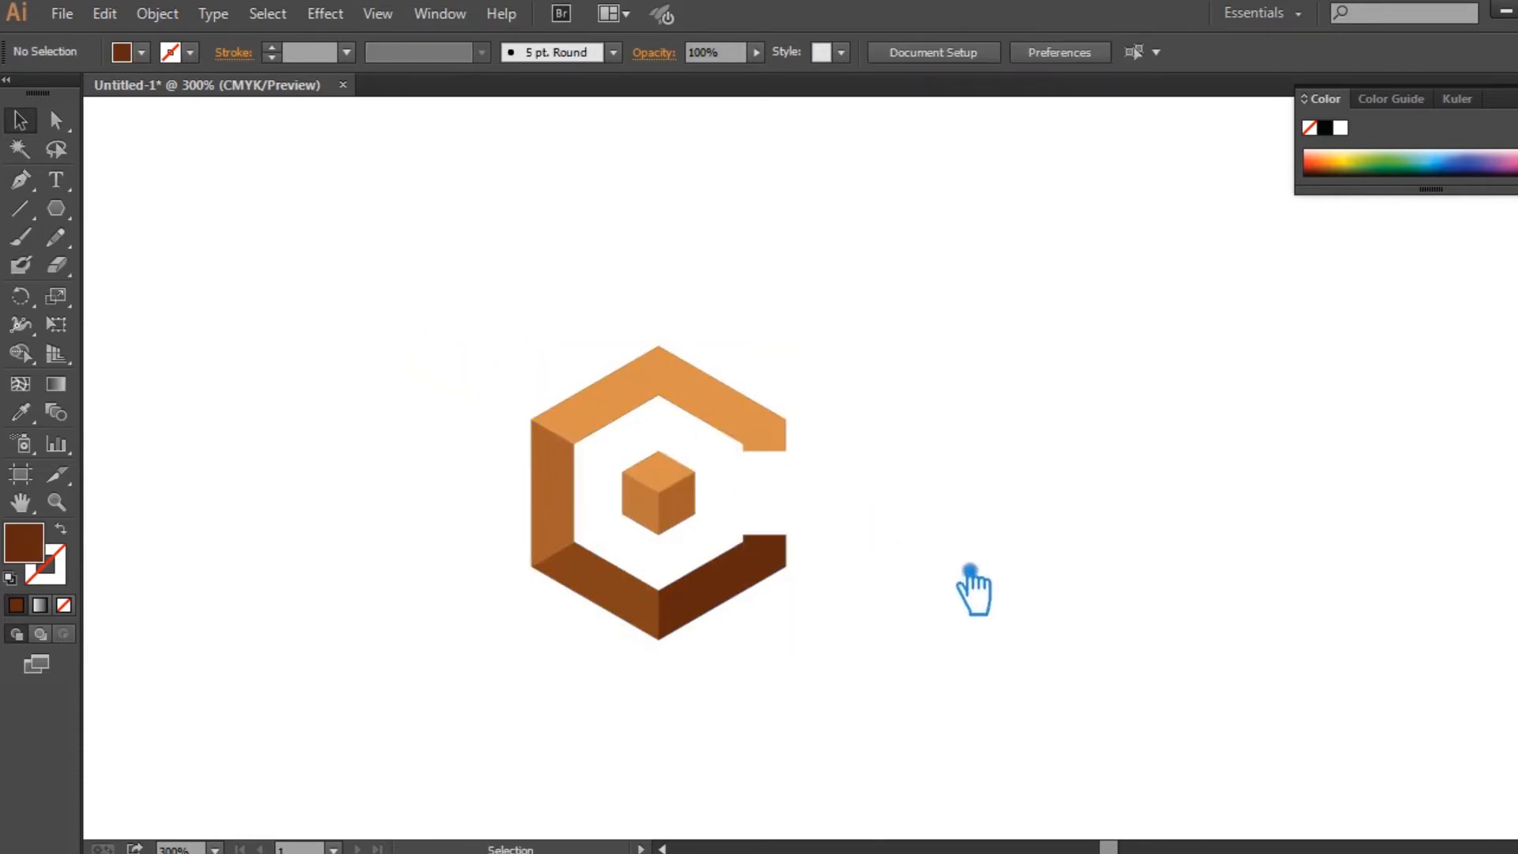
Step: Place a copy of the logo beside the original on its right and ungroup the copy
scroll(909, 589, right, 2)
drag(656, 577, 1011, 589)
click(1077, 668)
click(1002, 613)
click(942, 506)
right_click(941, 500)
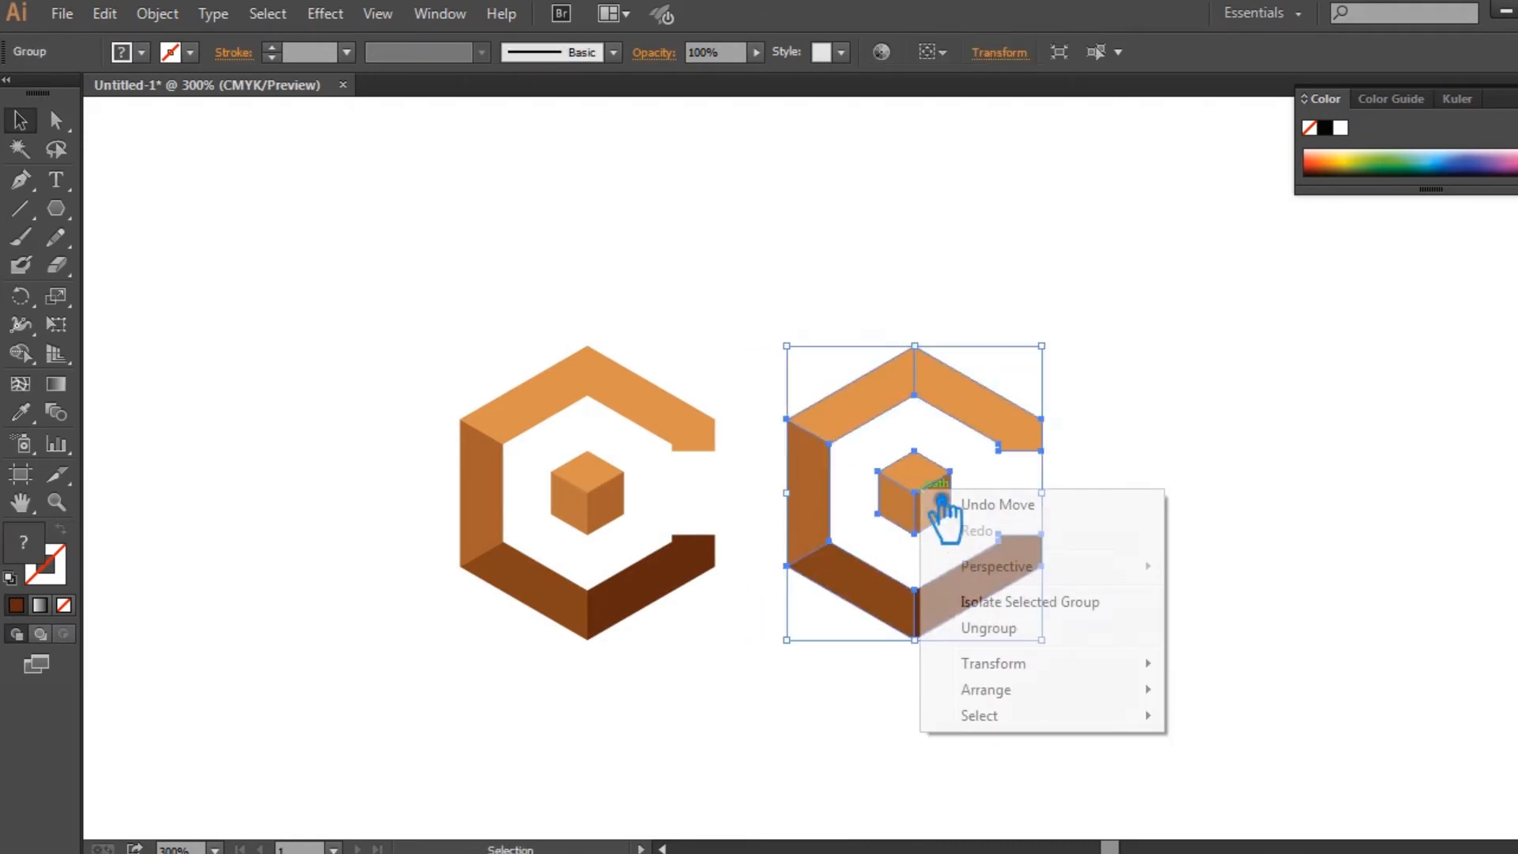
click(1010, 637)
click(1192, 630)
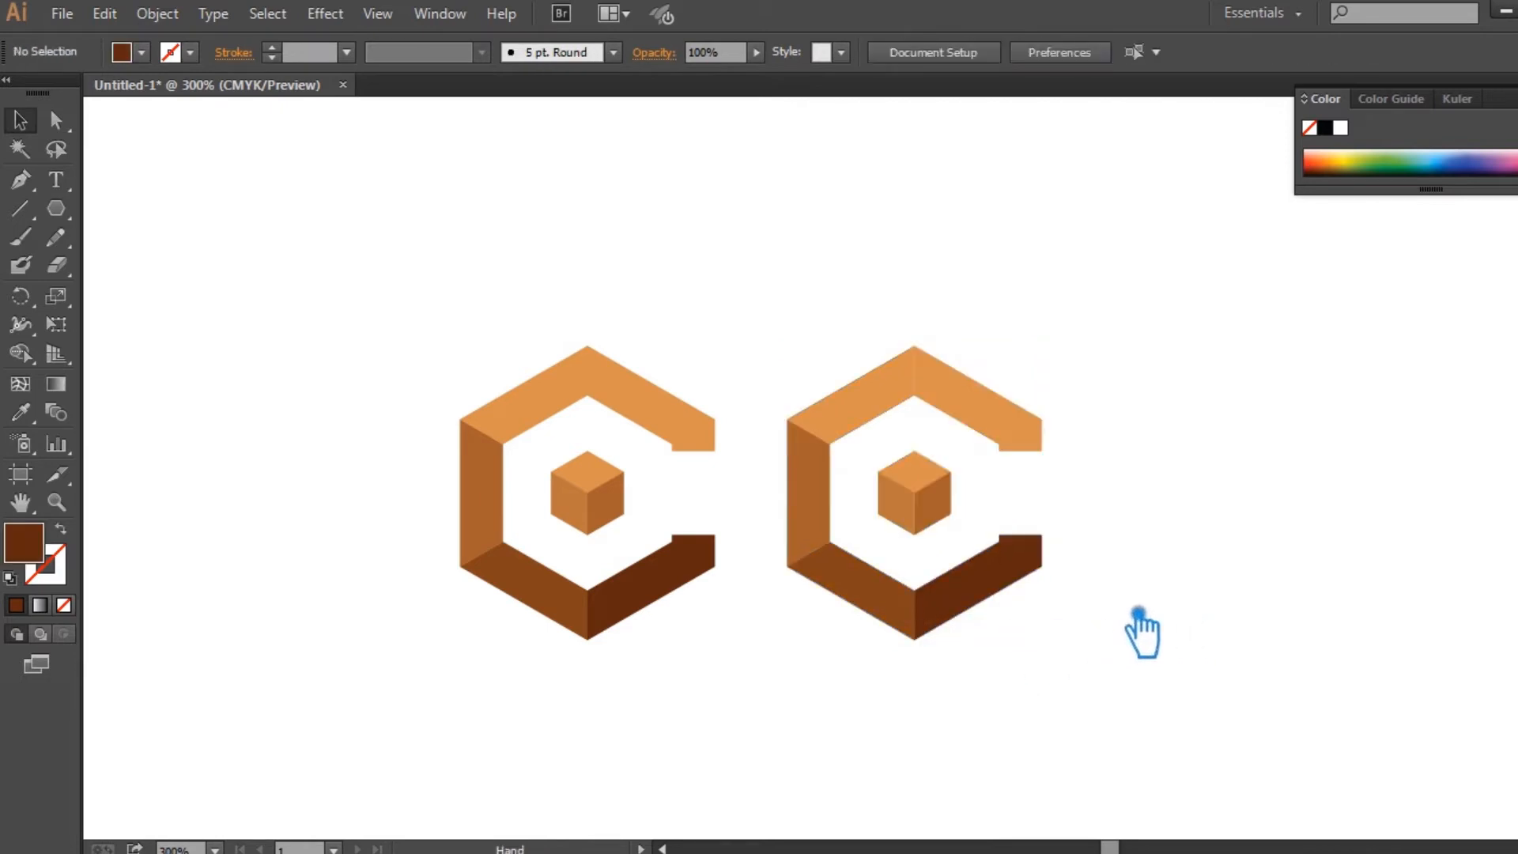
Step: Select the three faces of the small cube in the copied logo and group them
drag(1154, 632, 1067, 630)
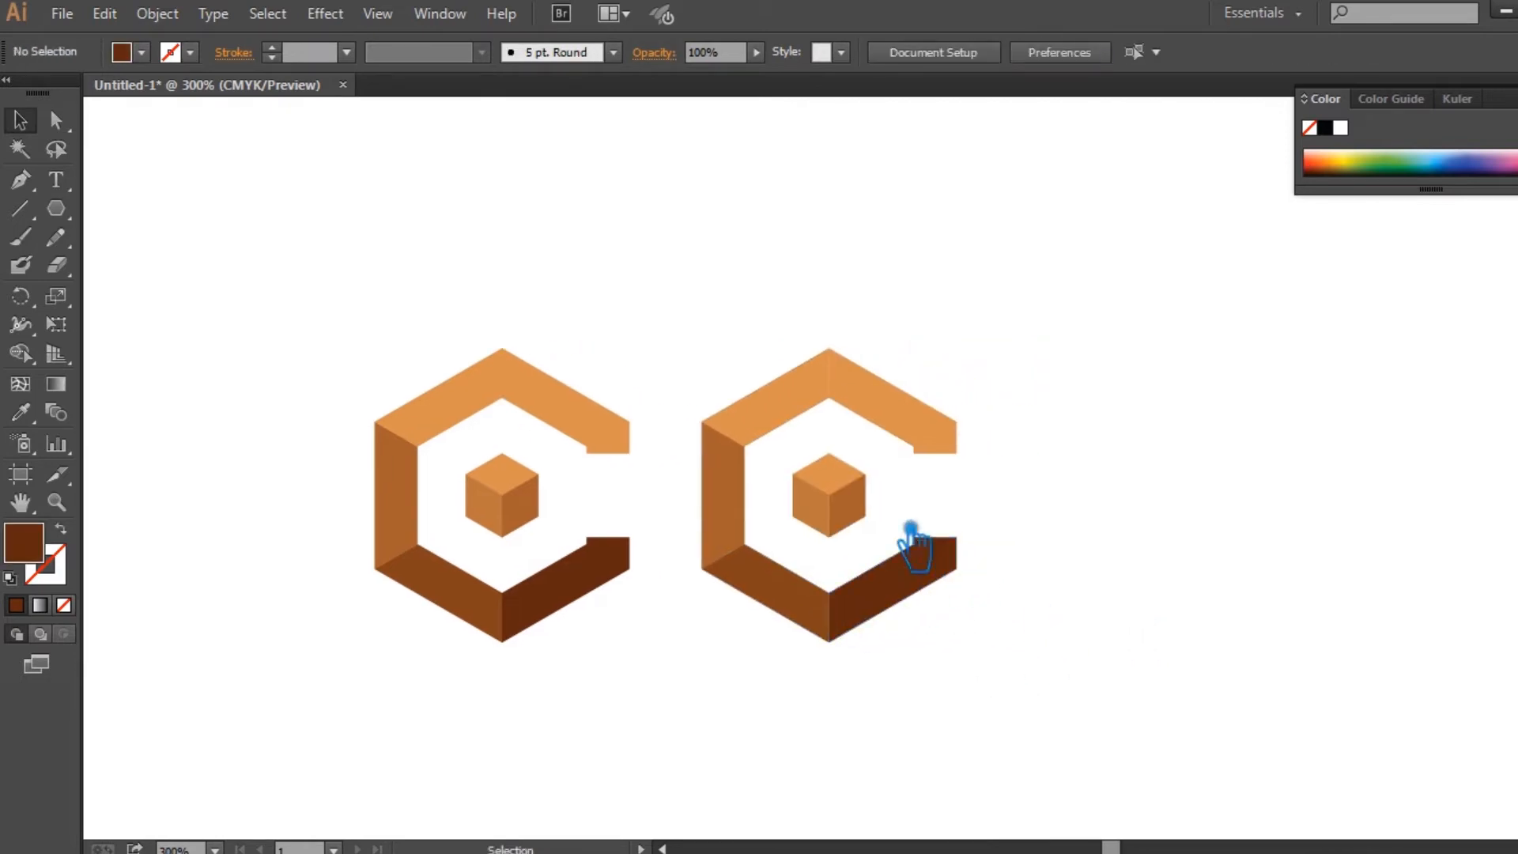
click(846, 508)
click(917, 519)
drag(899, 514, 766, 477)
key(a)
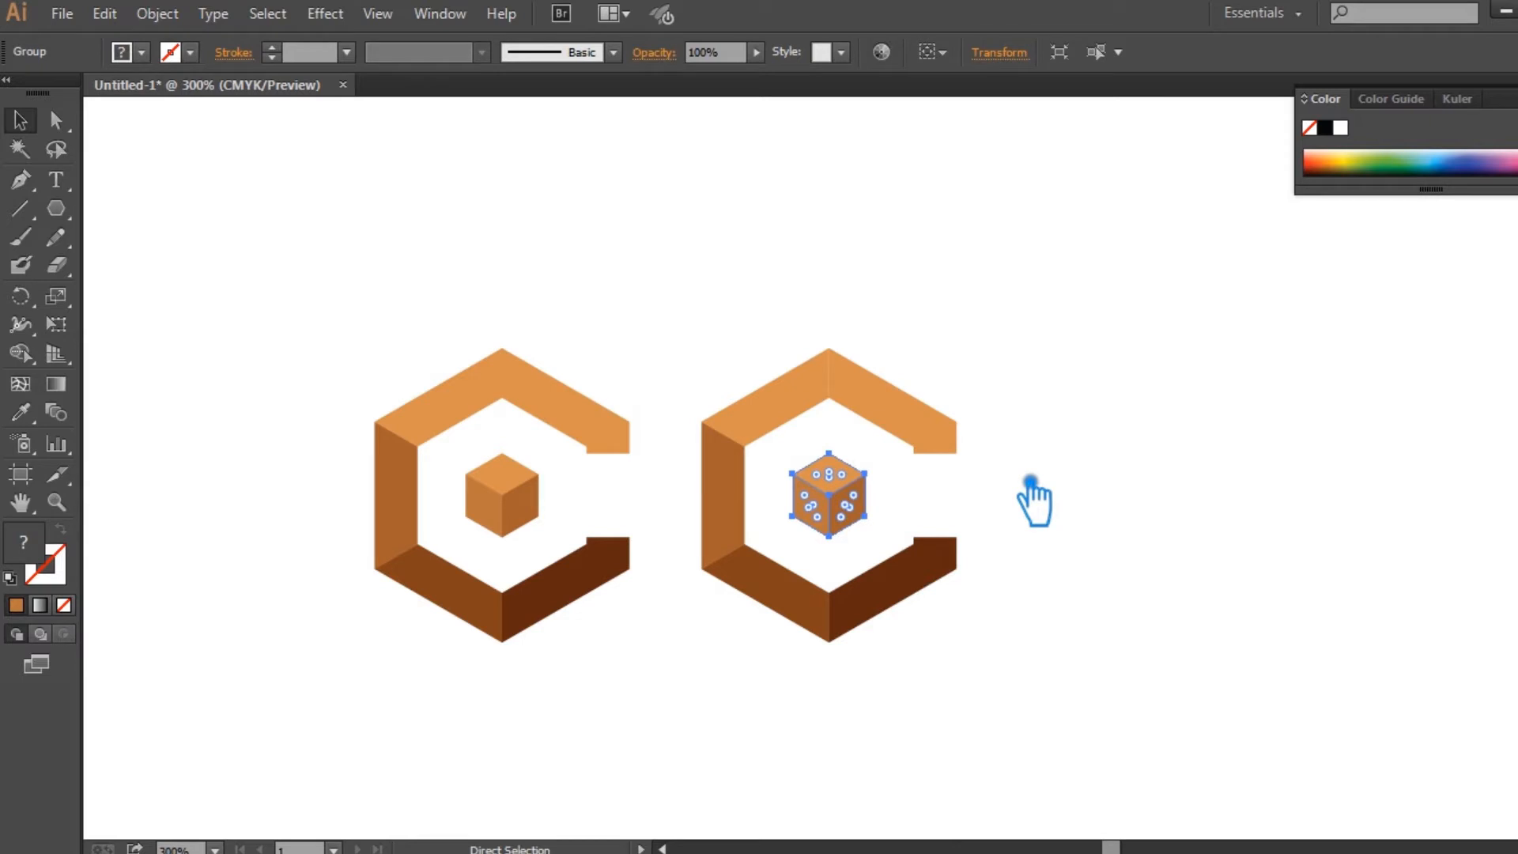
Step: Scale the copied logo's cube up from its centre until it nearly fills the inner hexagon
key(ctrl)
key(ctrl)
drag(888, 465, 949, 429)
scroll(883, 447, left, 2)
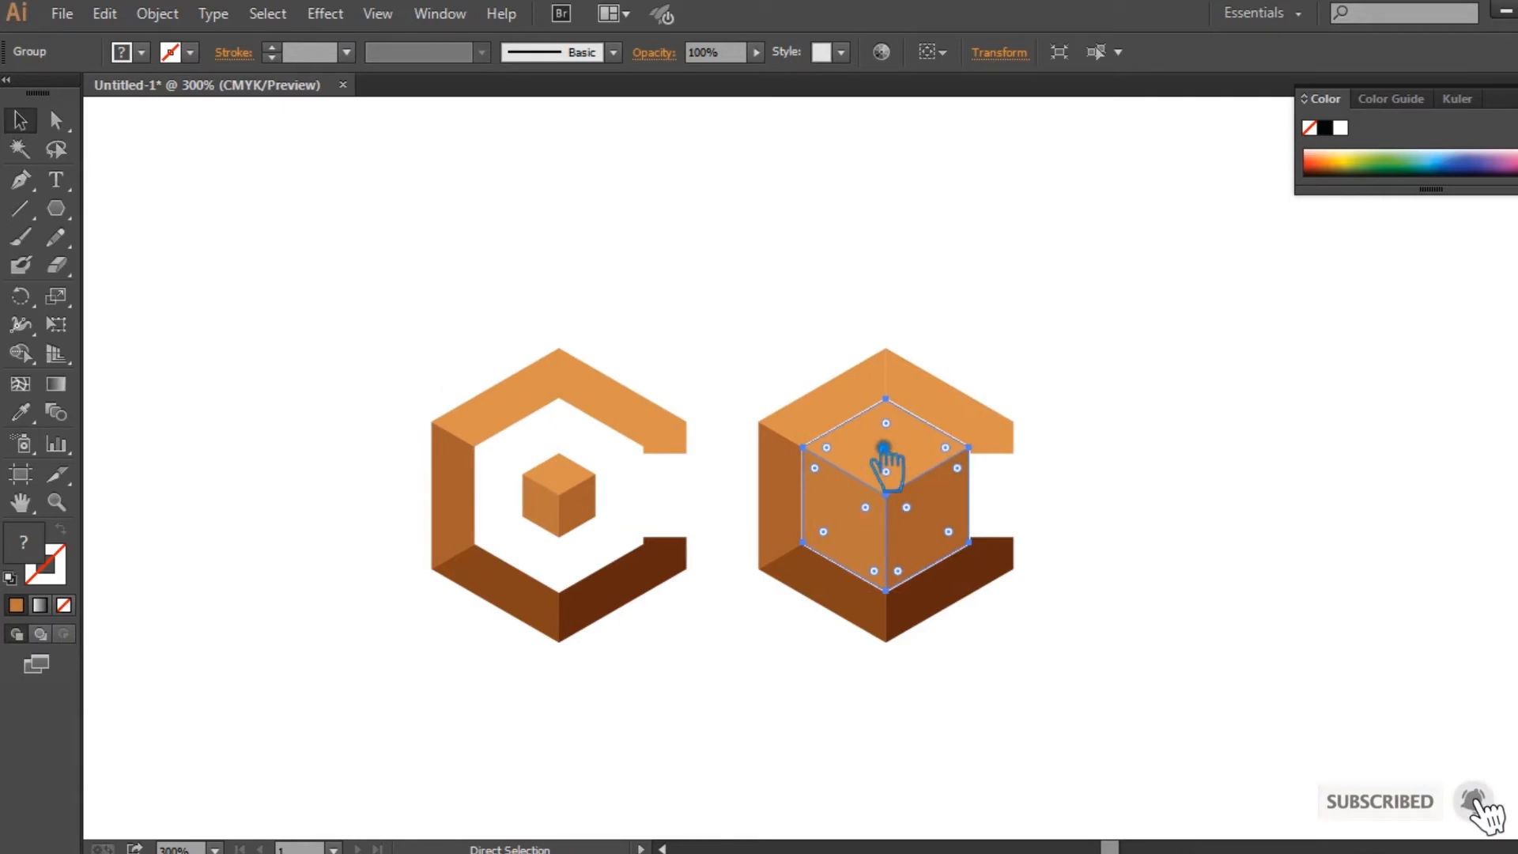
Step: Unite the three faces of the enlarged cube in the copied logo into one flat hexagon and deselect it
scroll(986, 452, up, 4)
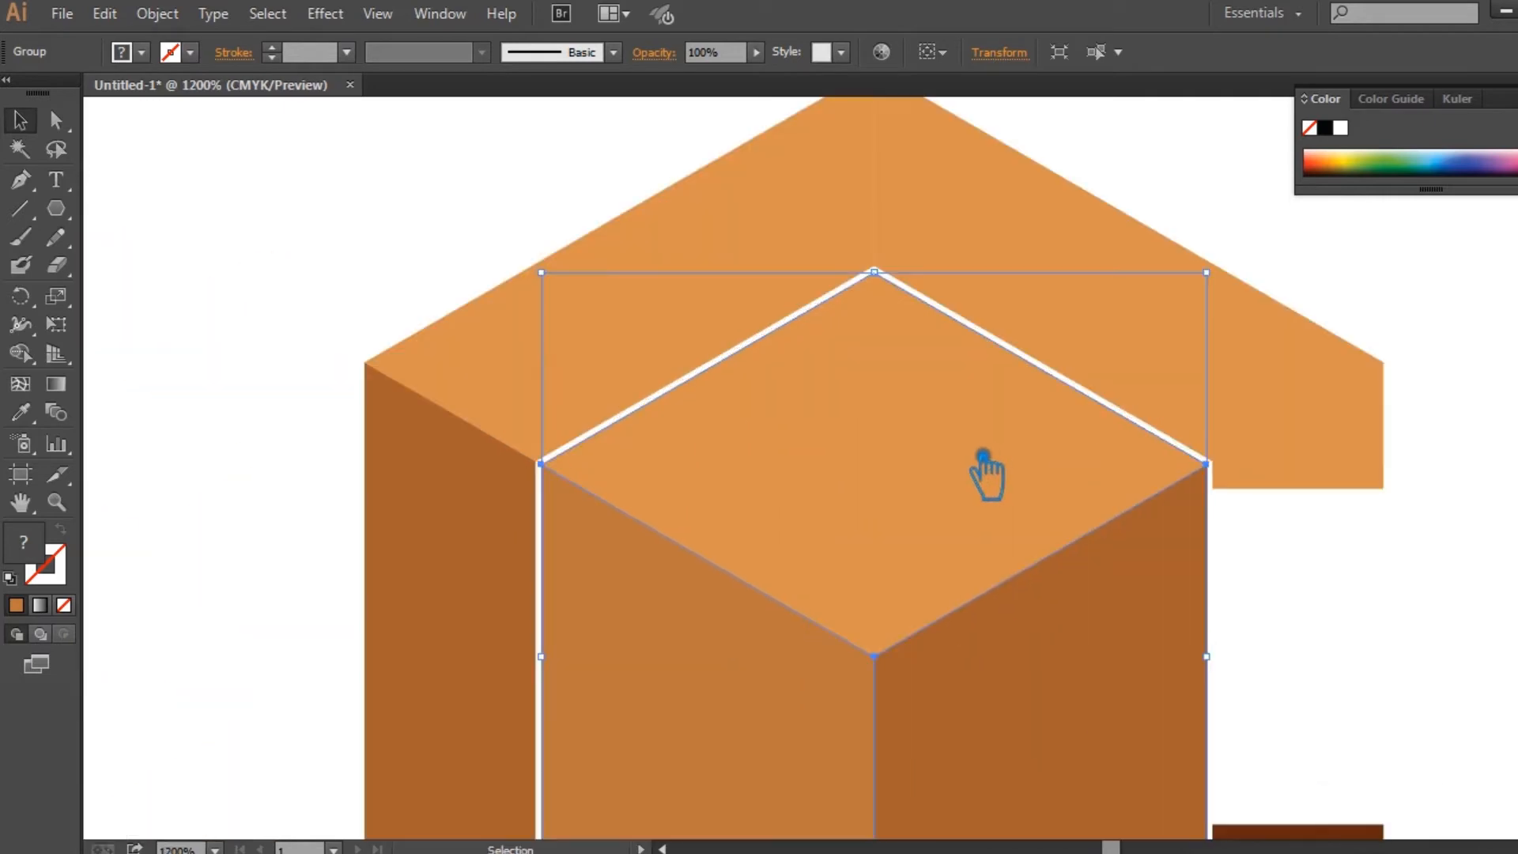
scroll(984, 471, down, 1)
key(ctrl)
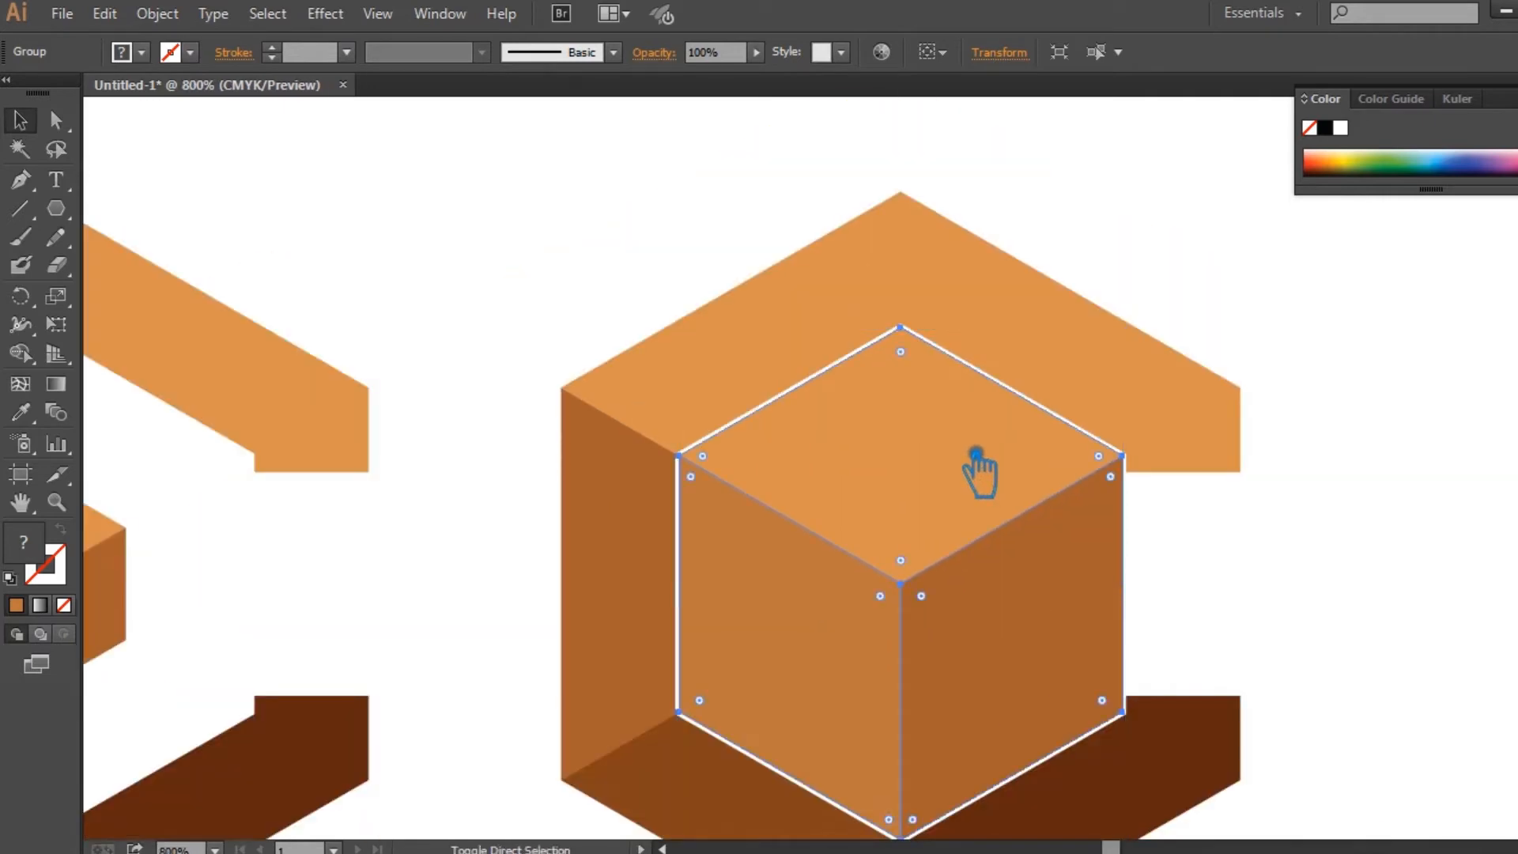
click(1260, 583)
click(1026, 604)
key(ctrl)
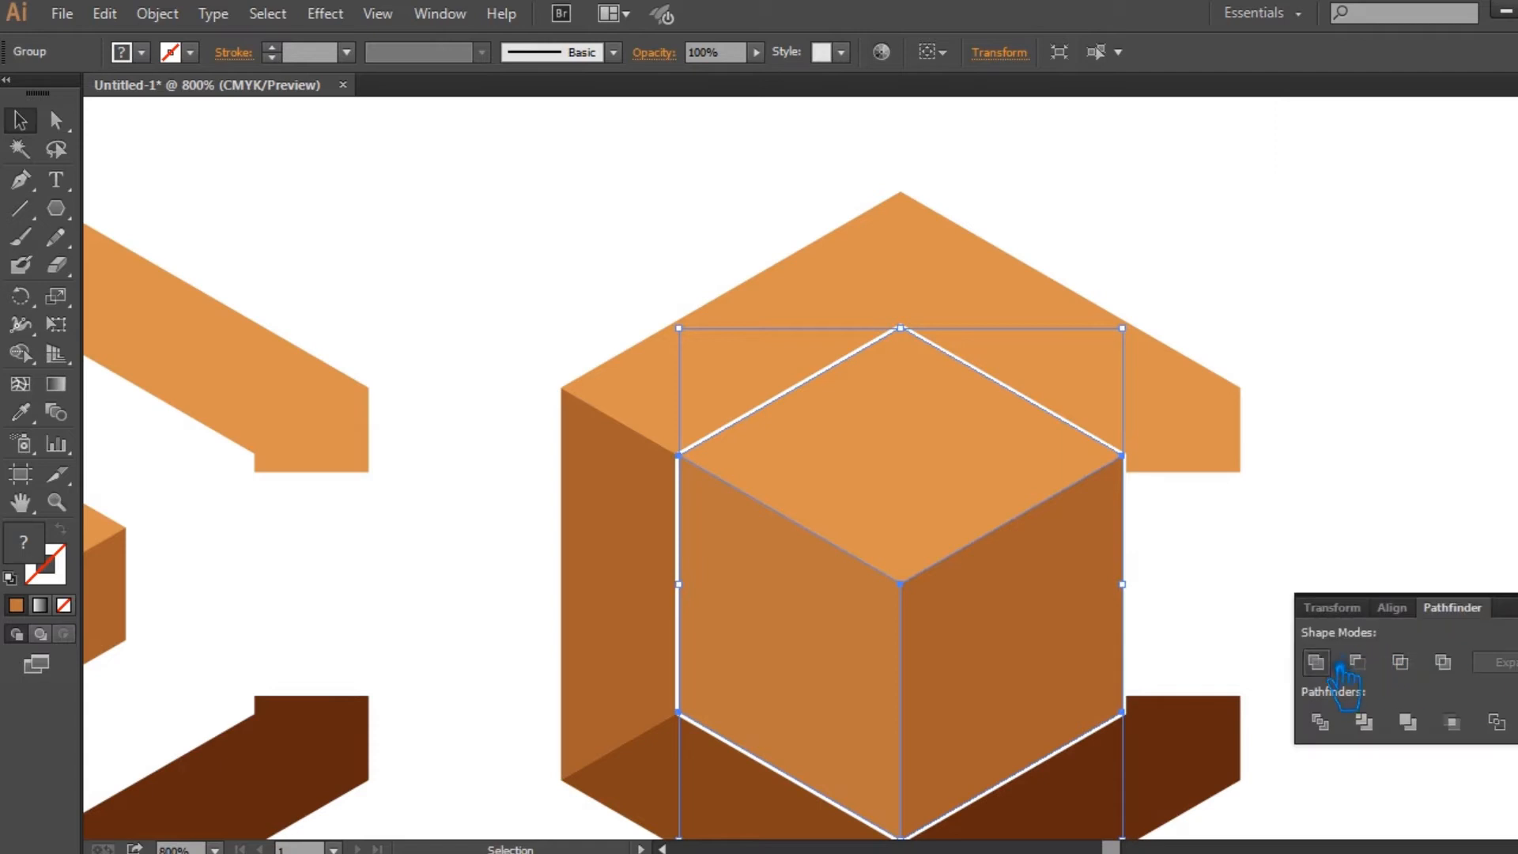
click(1355, 663)
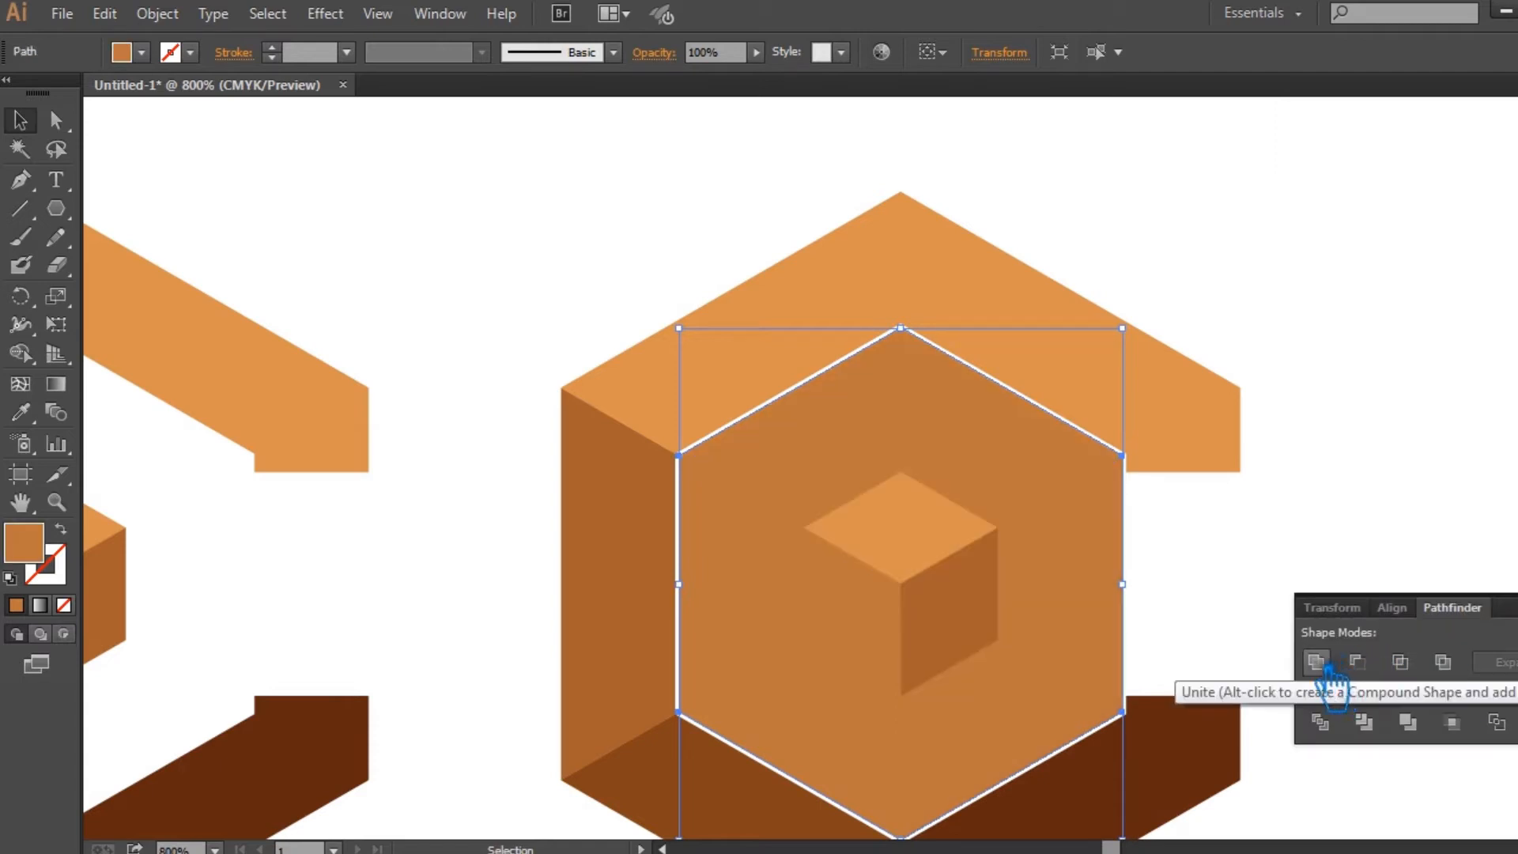
click(1346, 563)
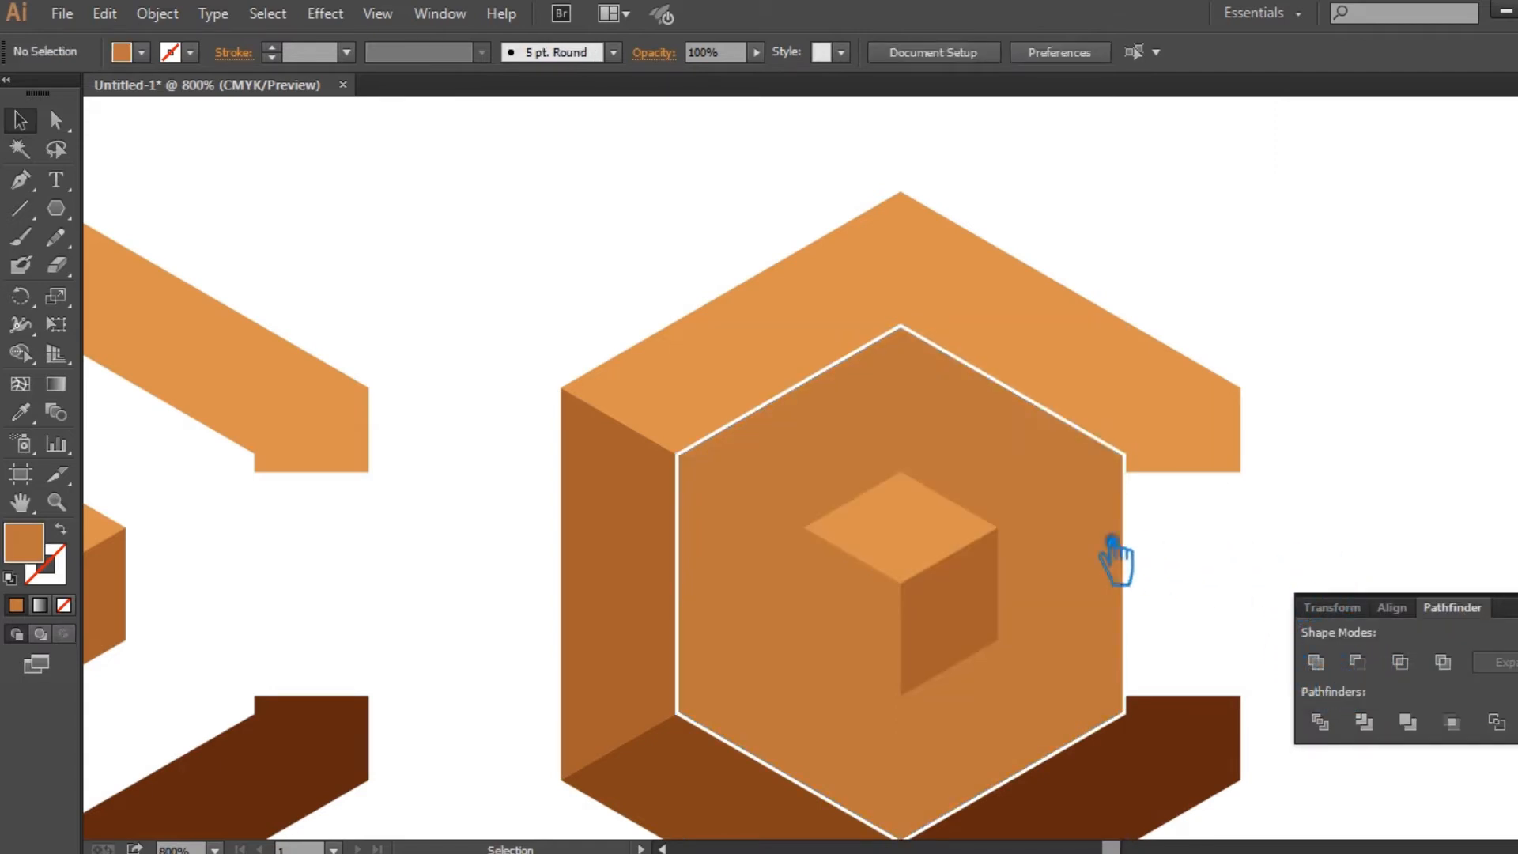
Step: Enlarge the united hexagon slightly until its edges meet the frame's inner edges, closing the white gap
click(1068, 525)
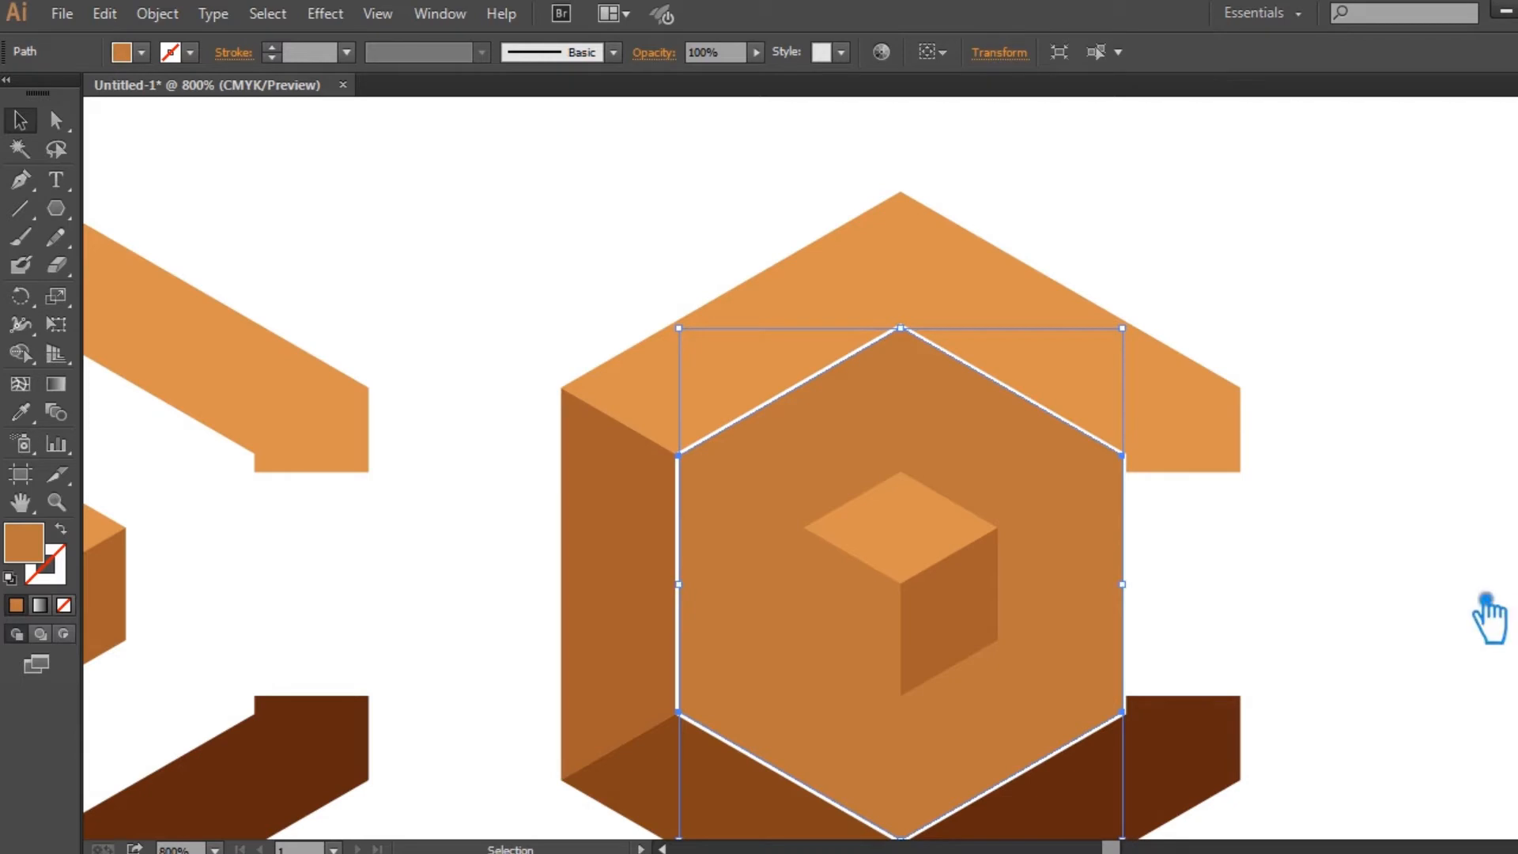
click(1179, 599)
click(921, 624)
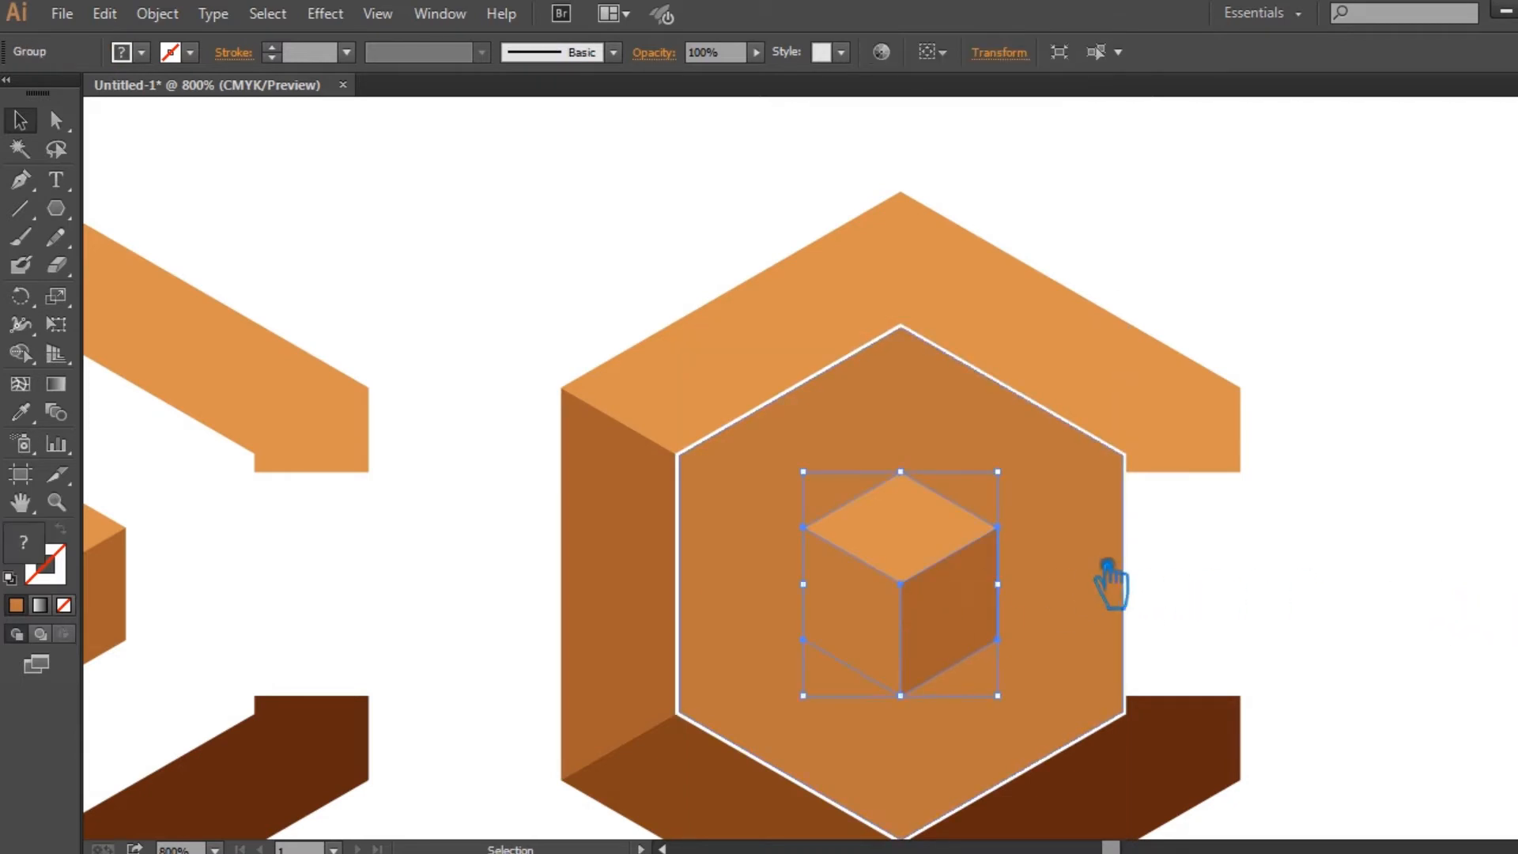
click(1110, 561)
scroll(999, 464, left, 3)
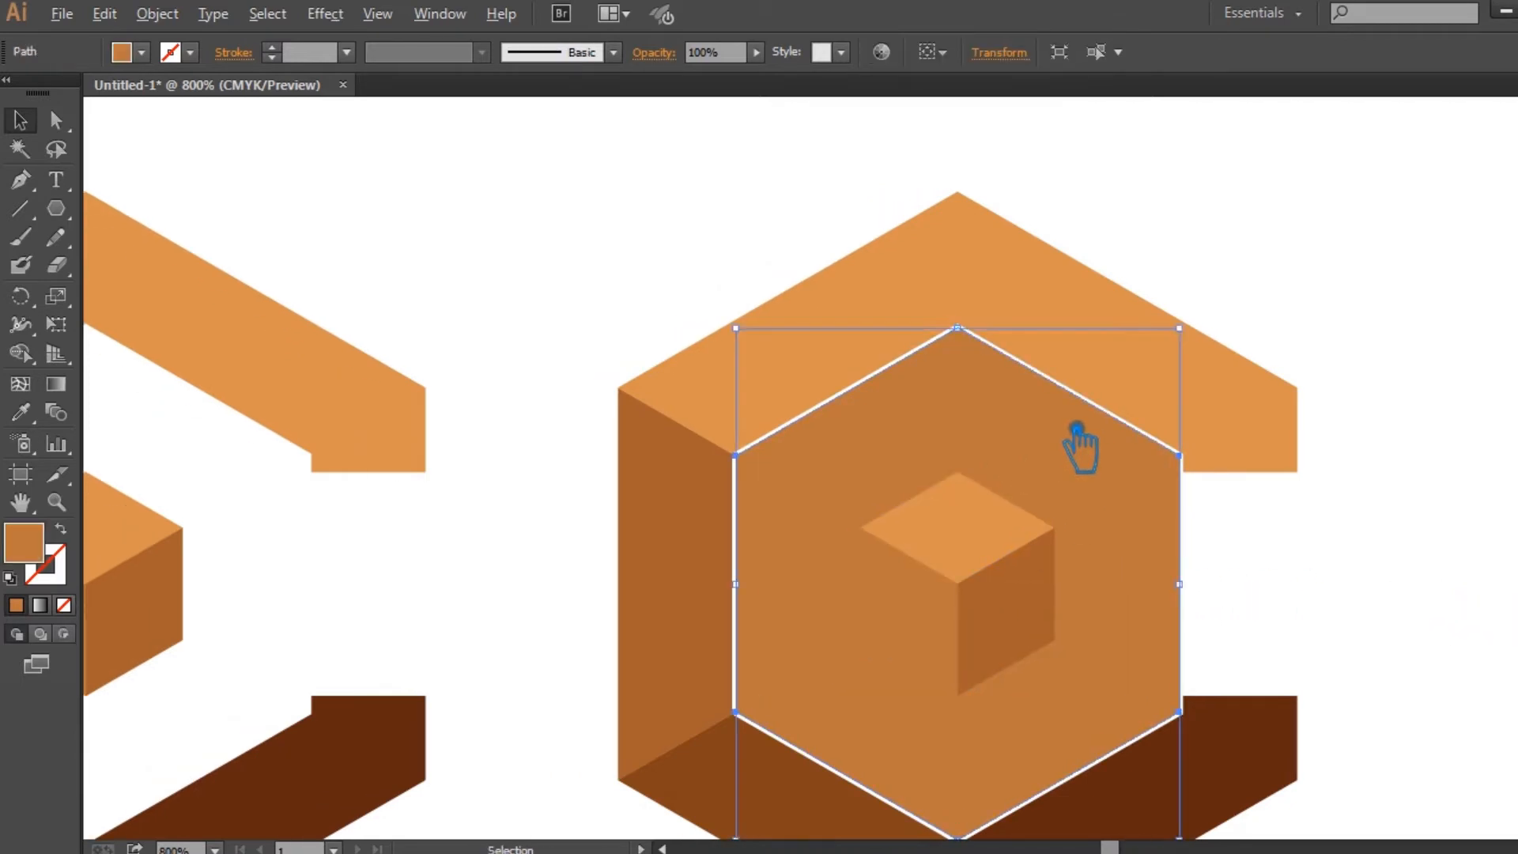
scroll(1076, 436, up, 2)
drag(1326, 231, 1332, 208)
scroll(1227, 258, left, 3)
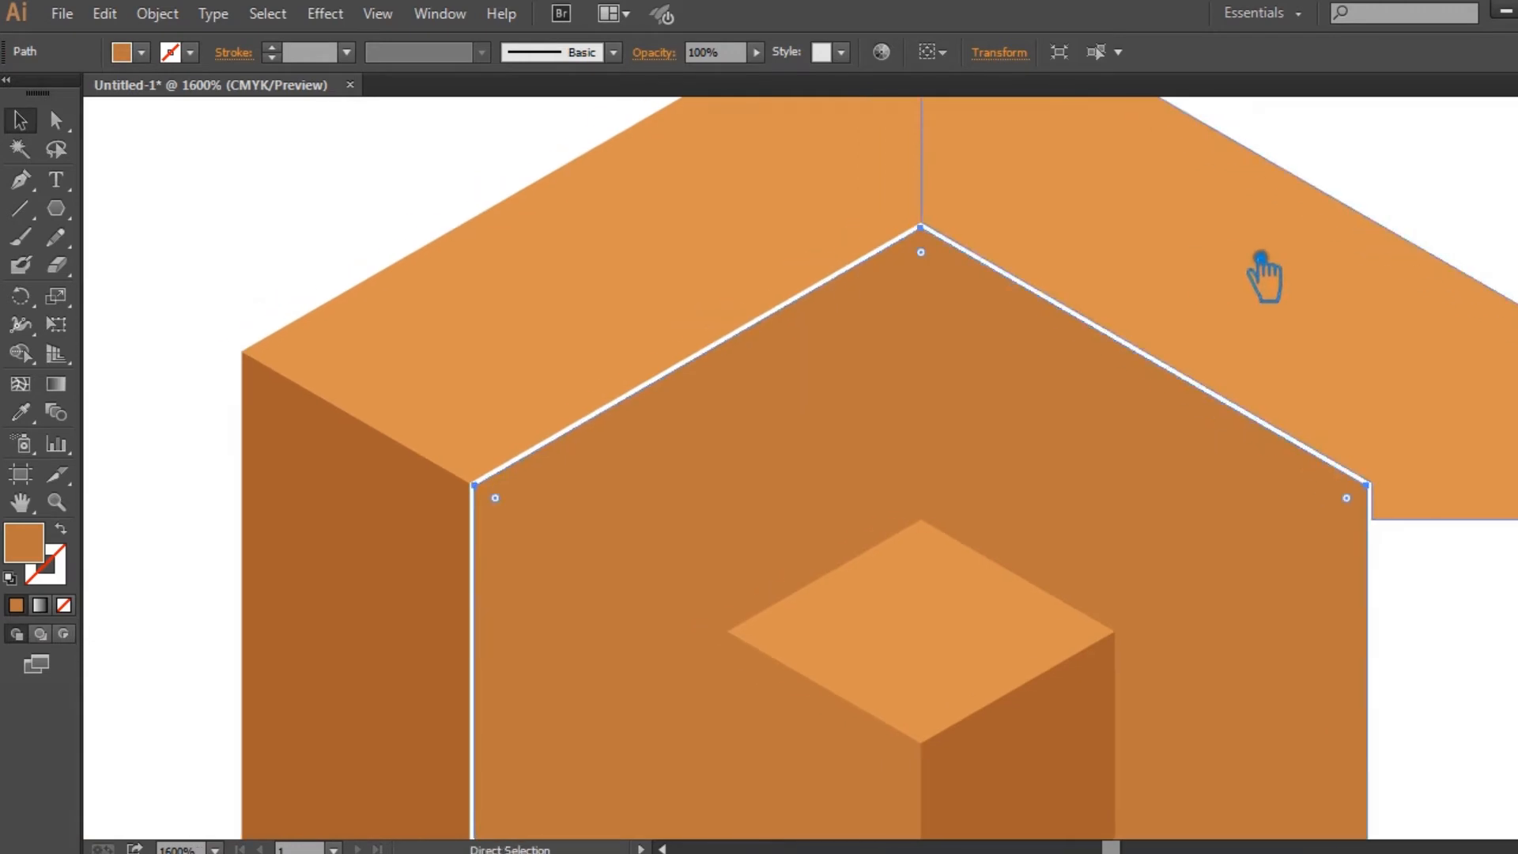
scroll(1264, 257, up, 2)
drag(622, 219, 639, 229)
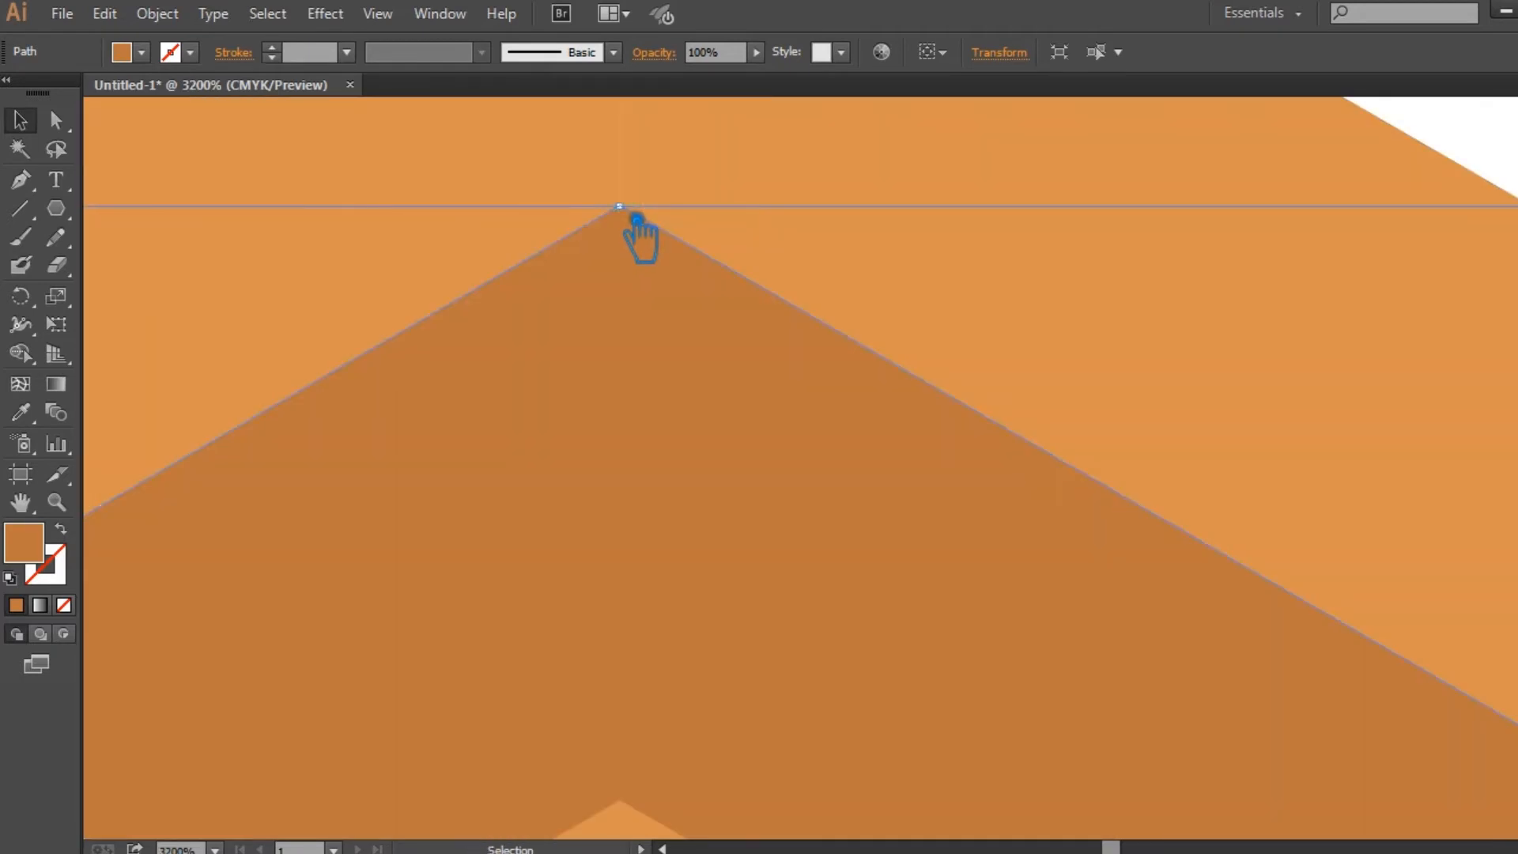
scroll(732, 355, down, 3)
scroll(732, 340, down, 2)
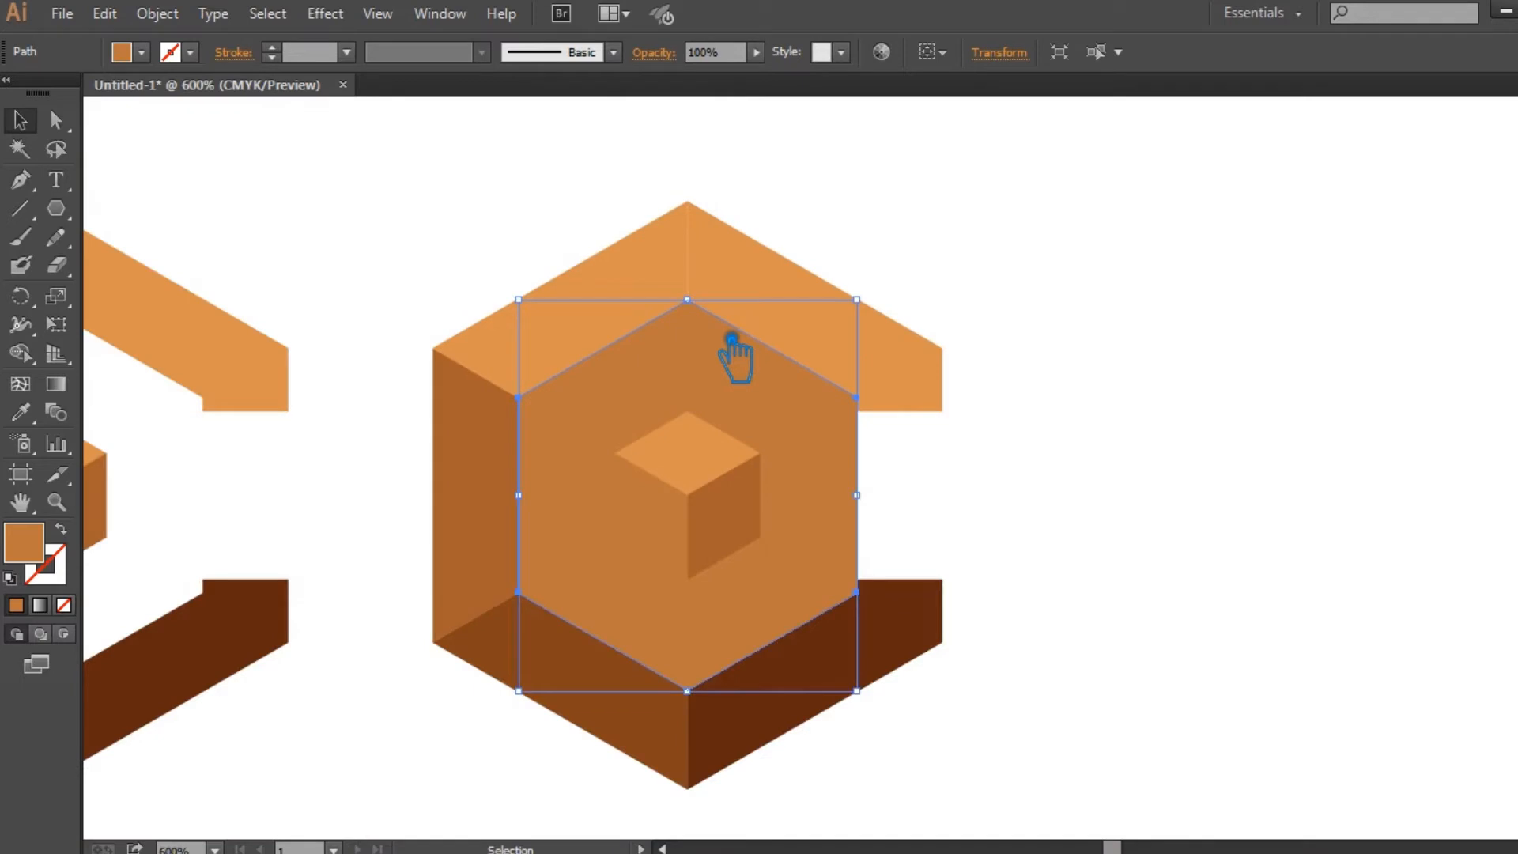
Step: Fill the inner hexagon of the copied logo with the pale beige #EAD2C1 and deselect it
click(1254, 552)
click(847, 565)
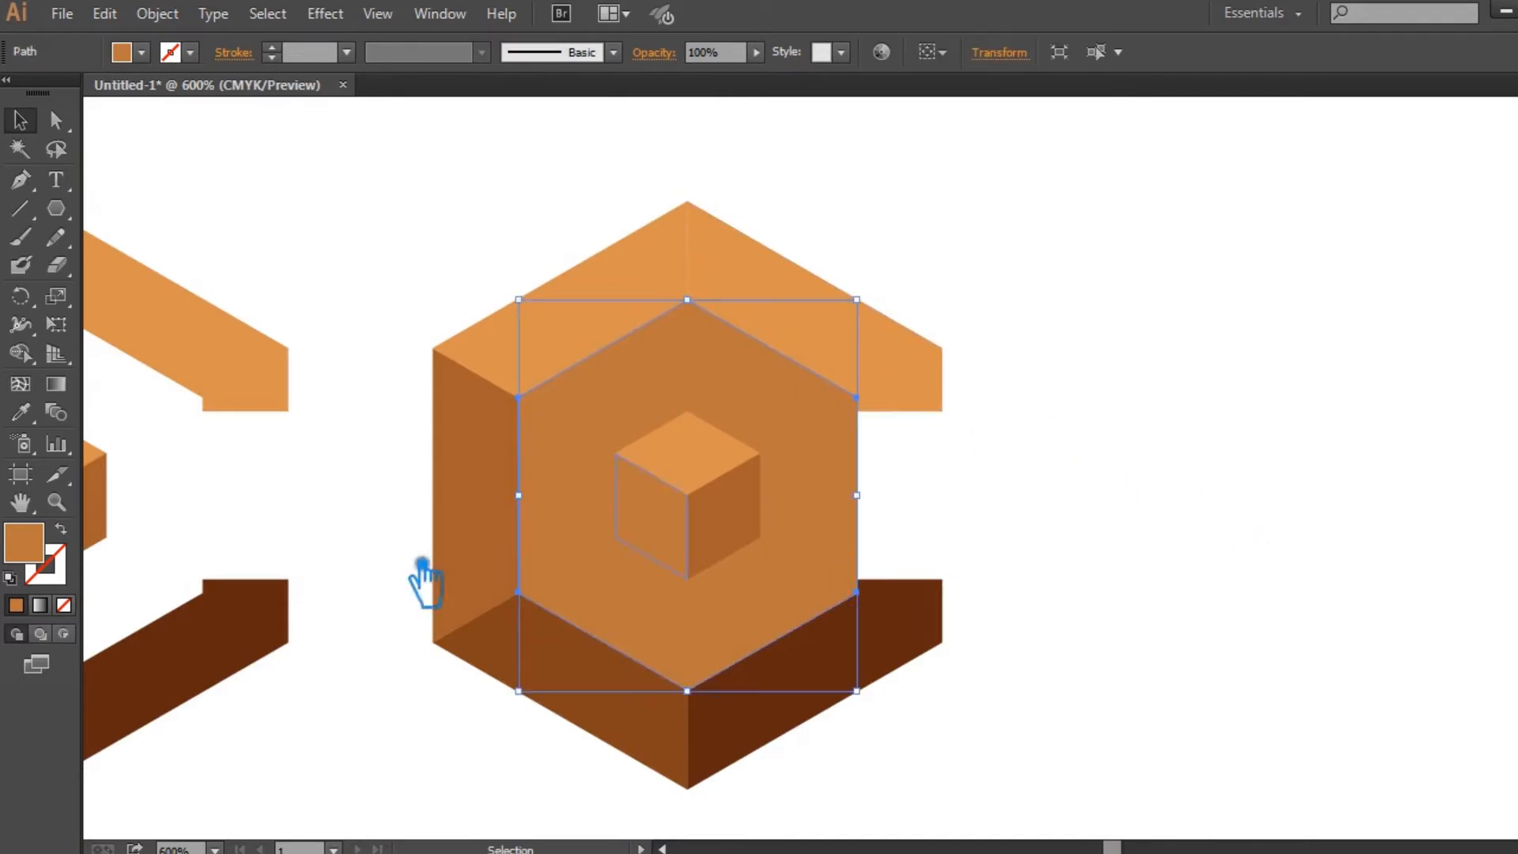
double_click(24, 542)
drag(1050, 387, 965, 250)
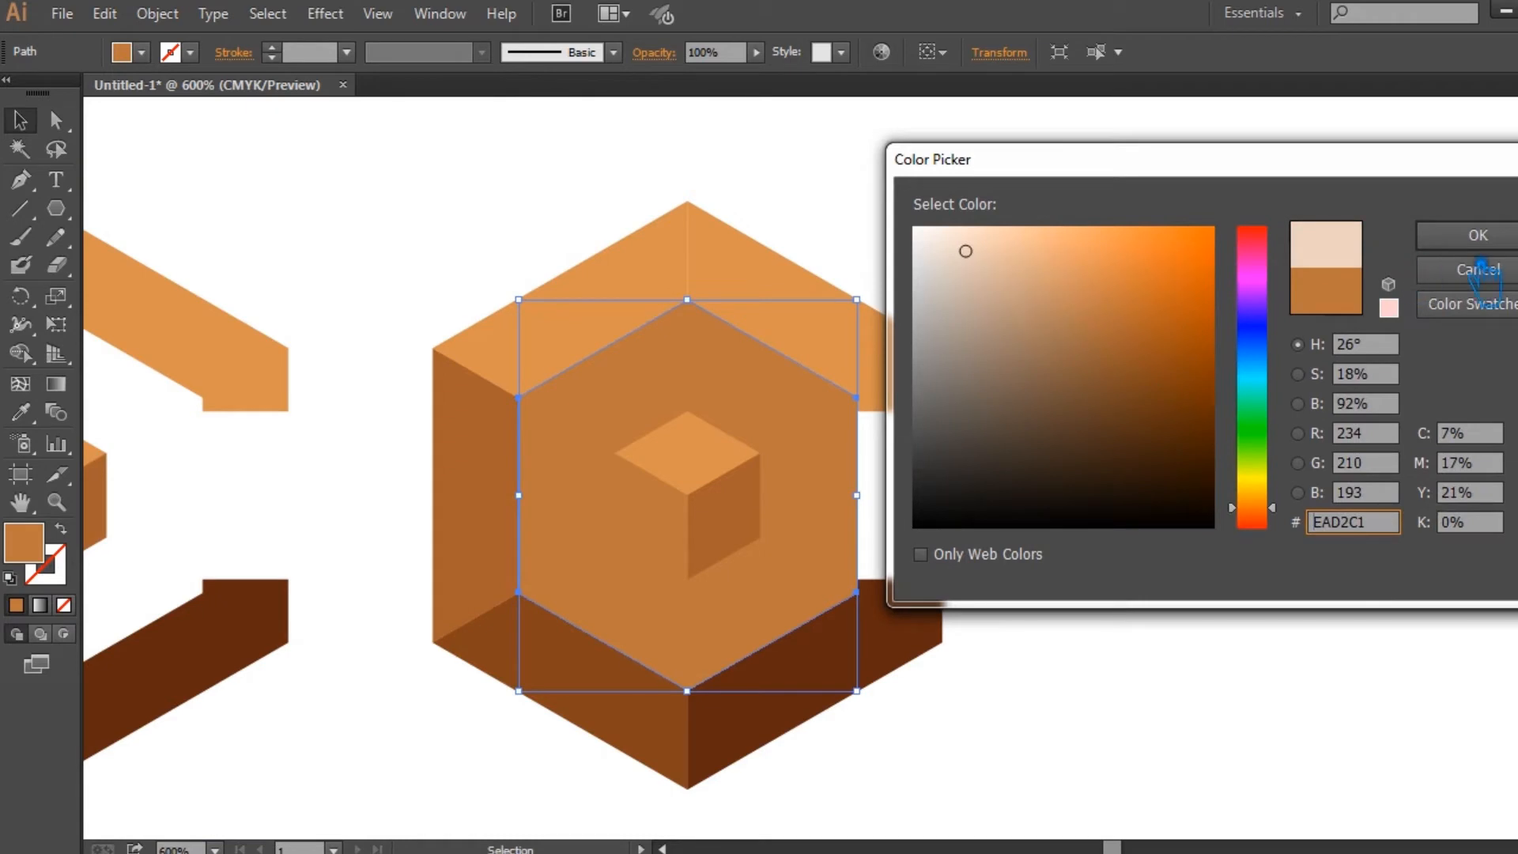
click(1477, 235)
click(1142, 407)
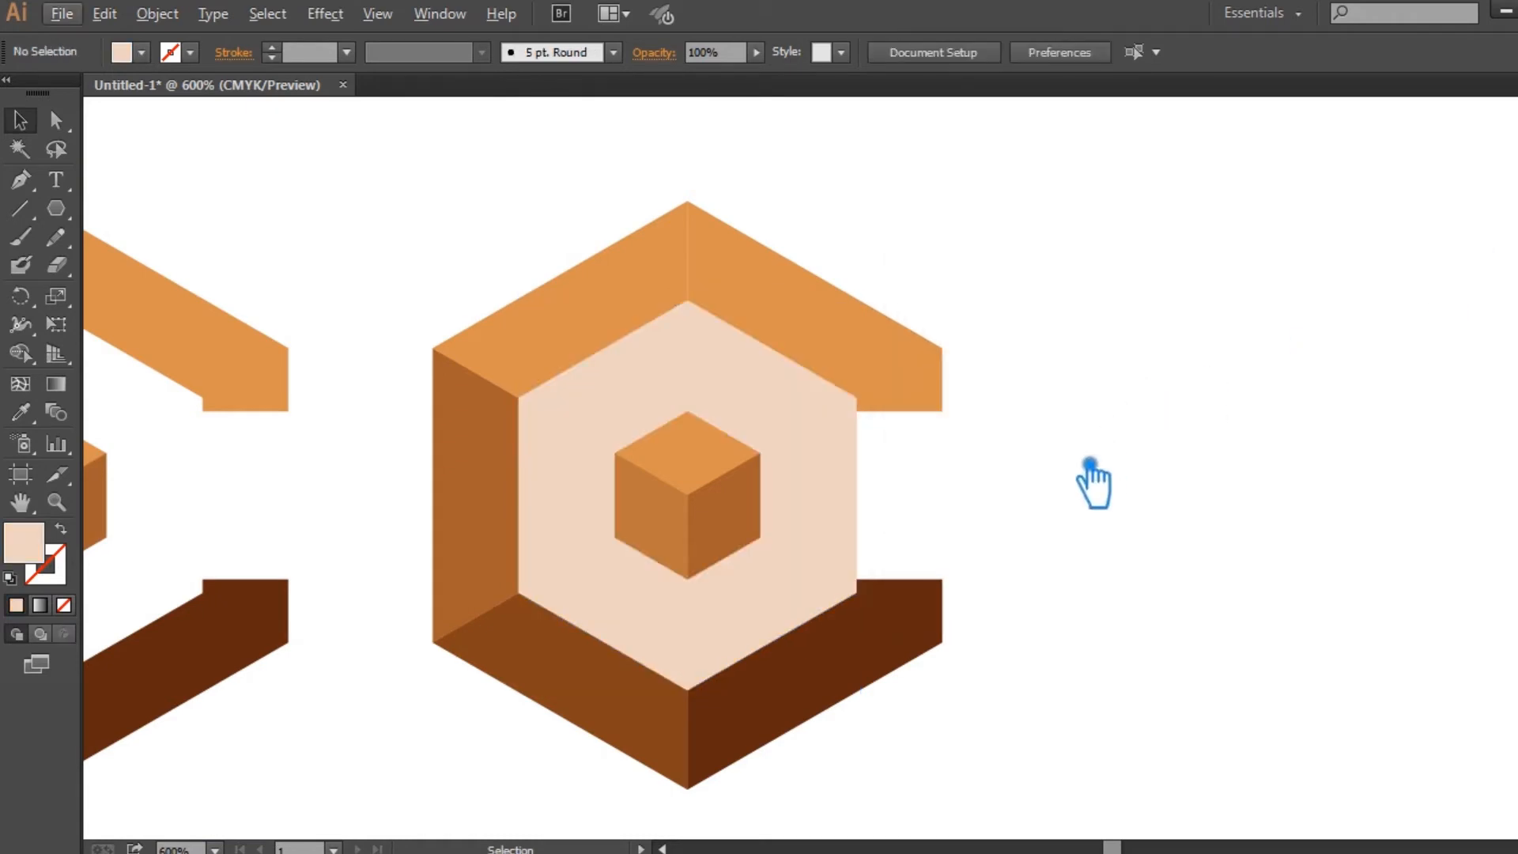
scroll(1089, 469, down, 2)
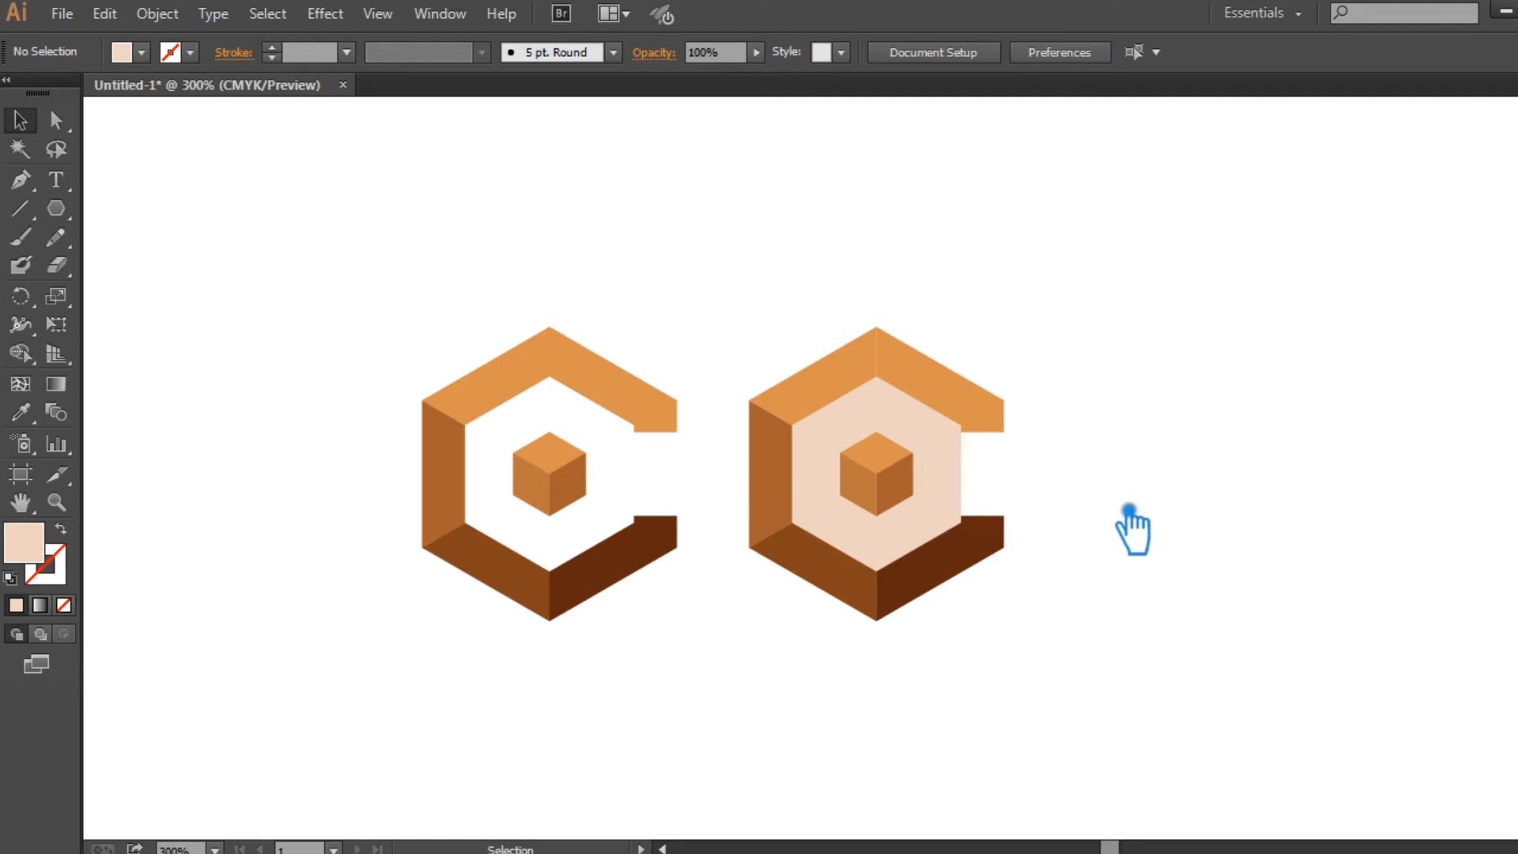
Step: Draw a diagonal line from the small cube's upper right corner through the upper arm's outer corner, and extend it past both ends
scroll(1107, 508, up, 2)
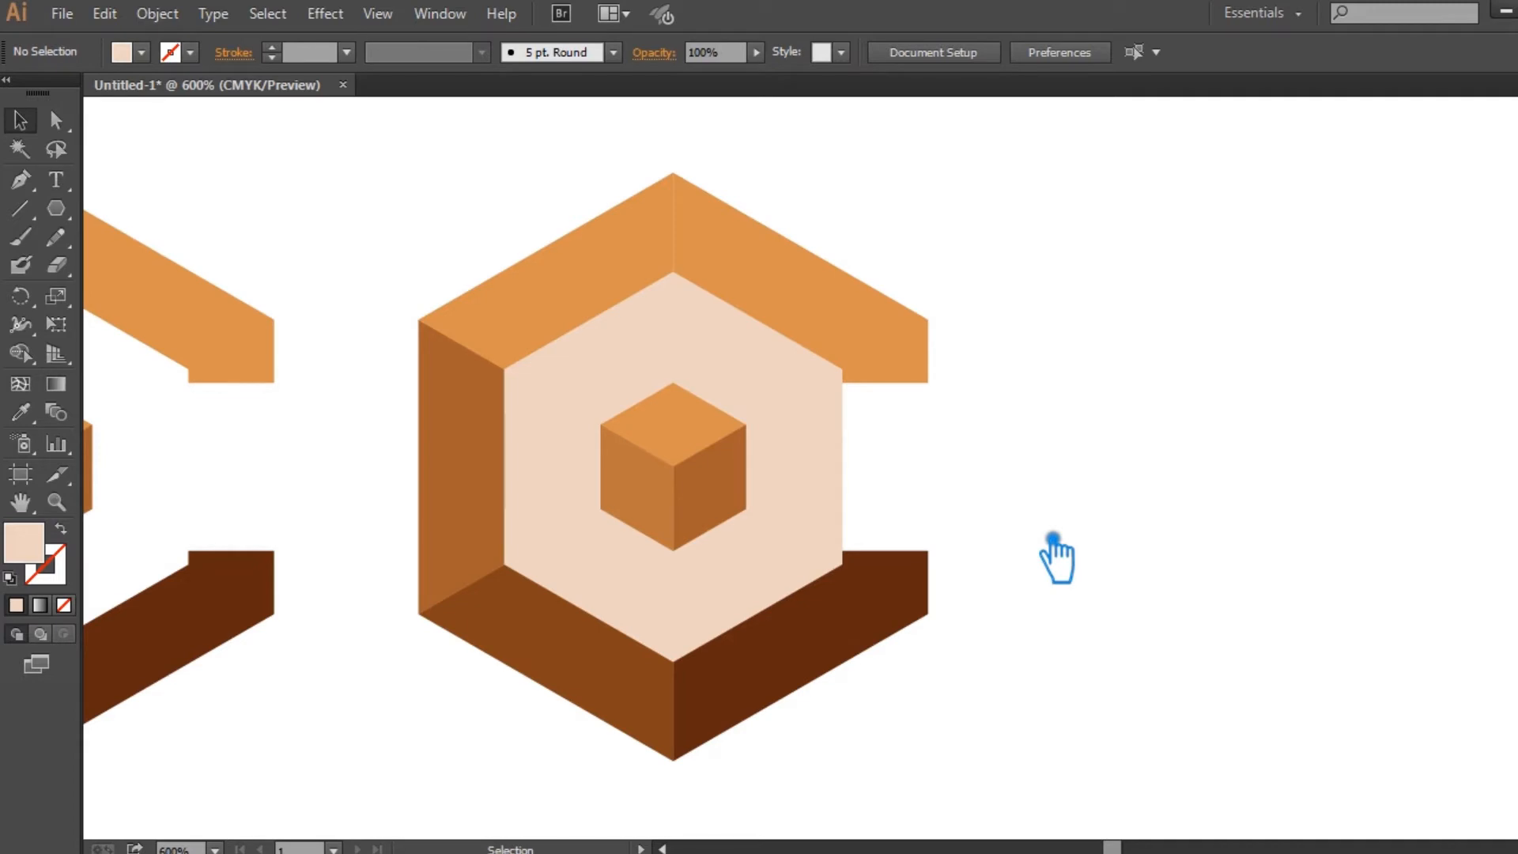
click(19, 209)
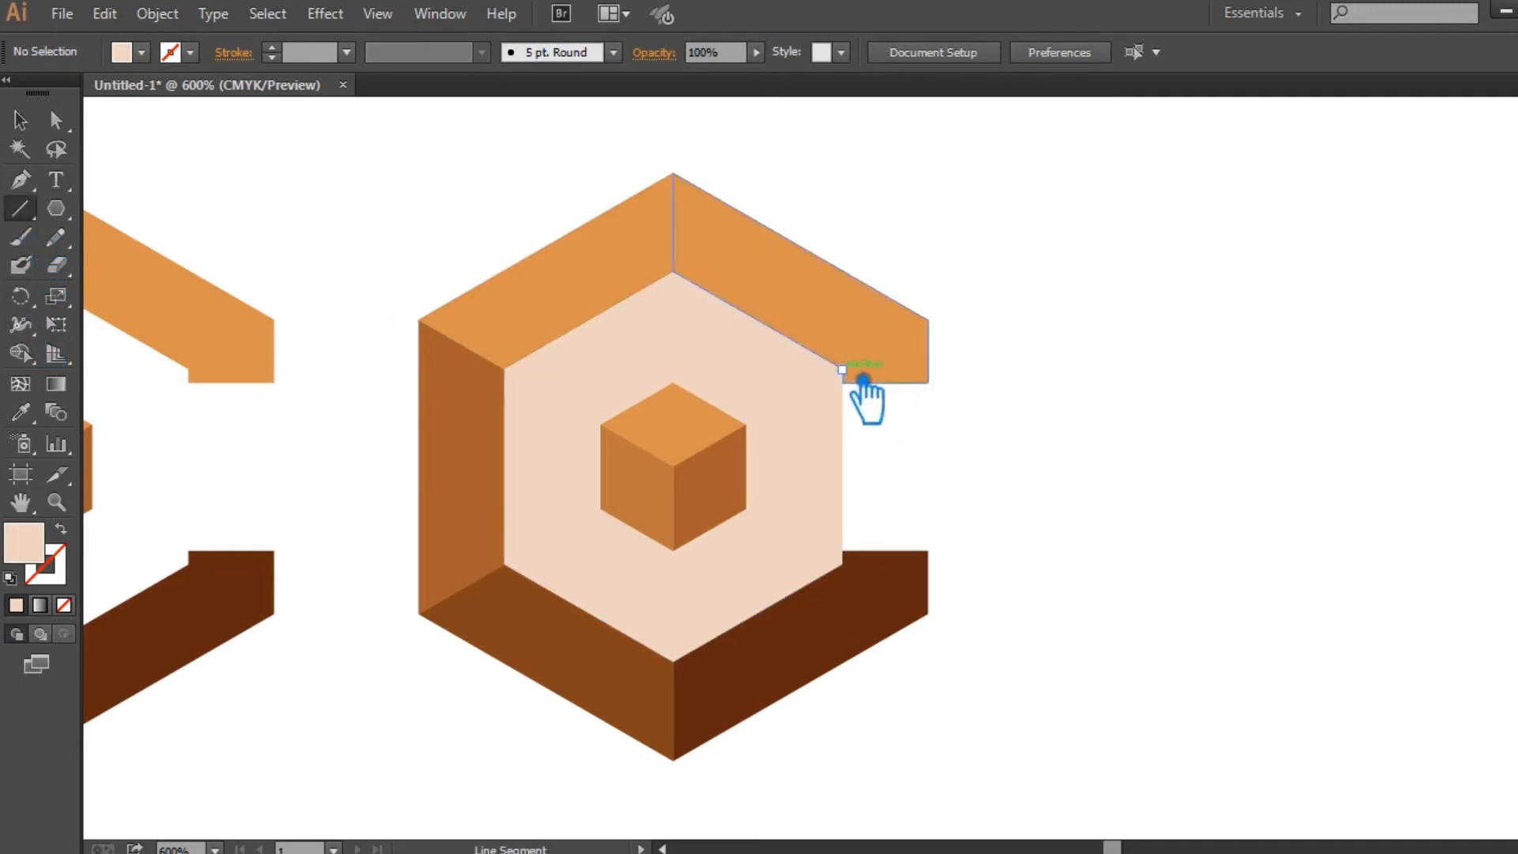
drag(747, 424, 954, 334)
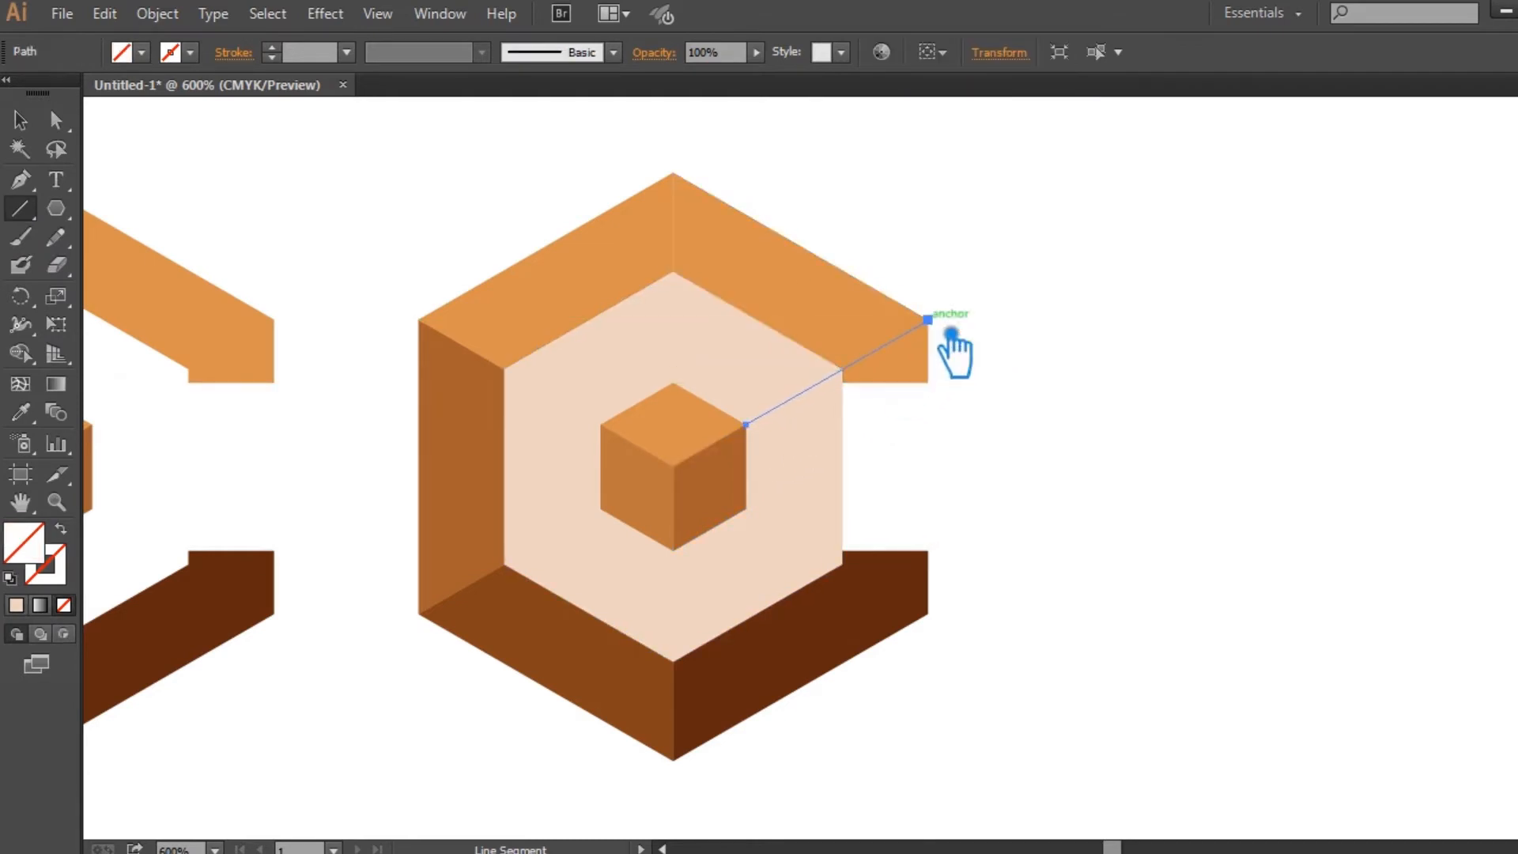
click(20, 122)
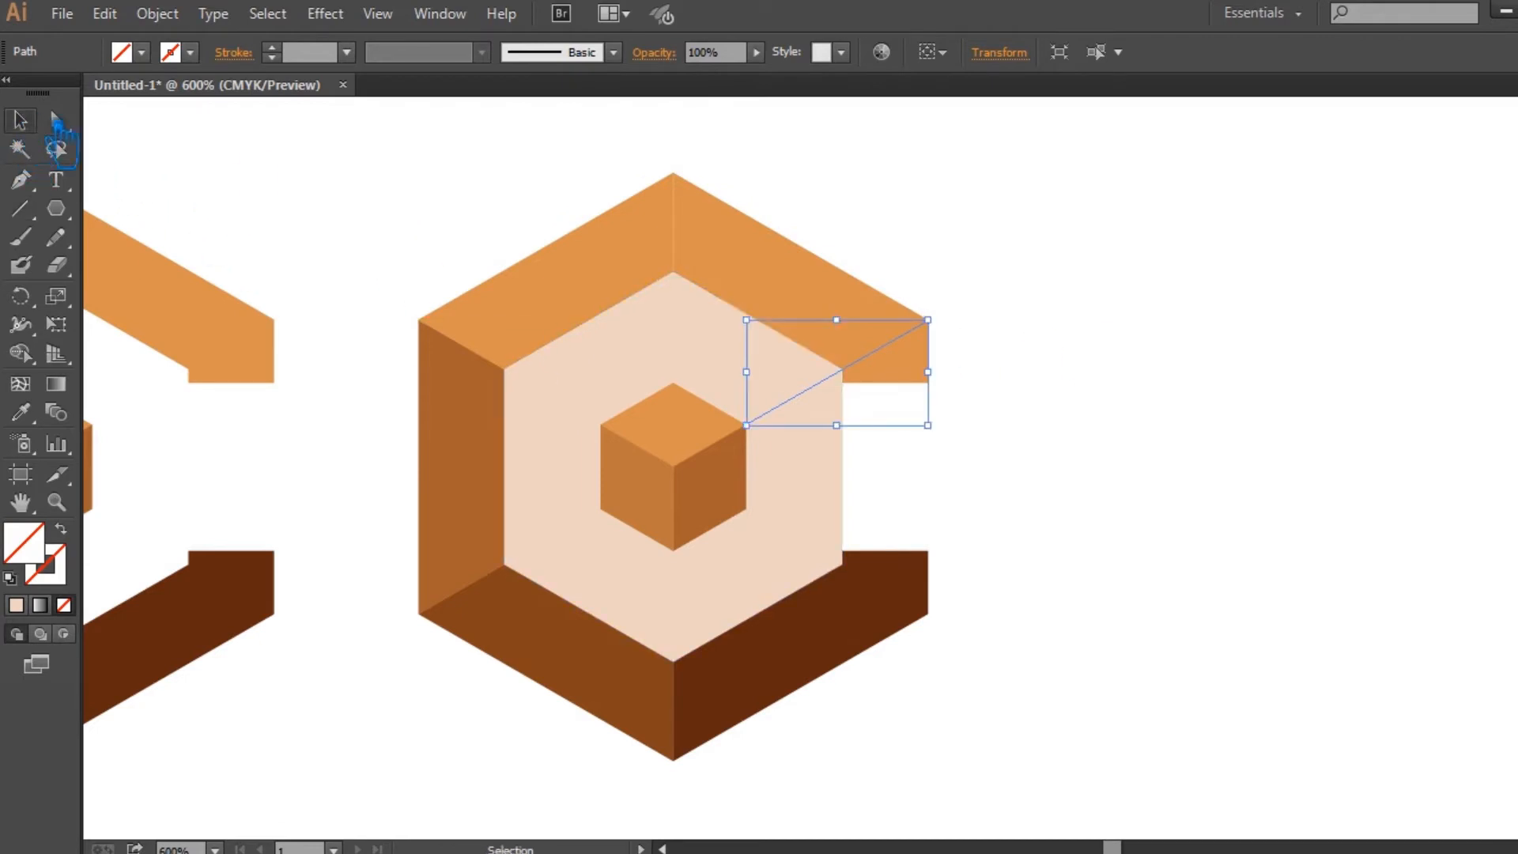
drag(948, 436, 987, 458)
click(1109, 481)
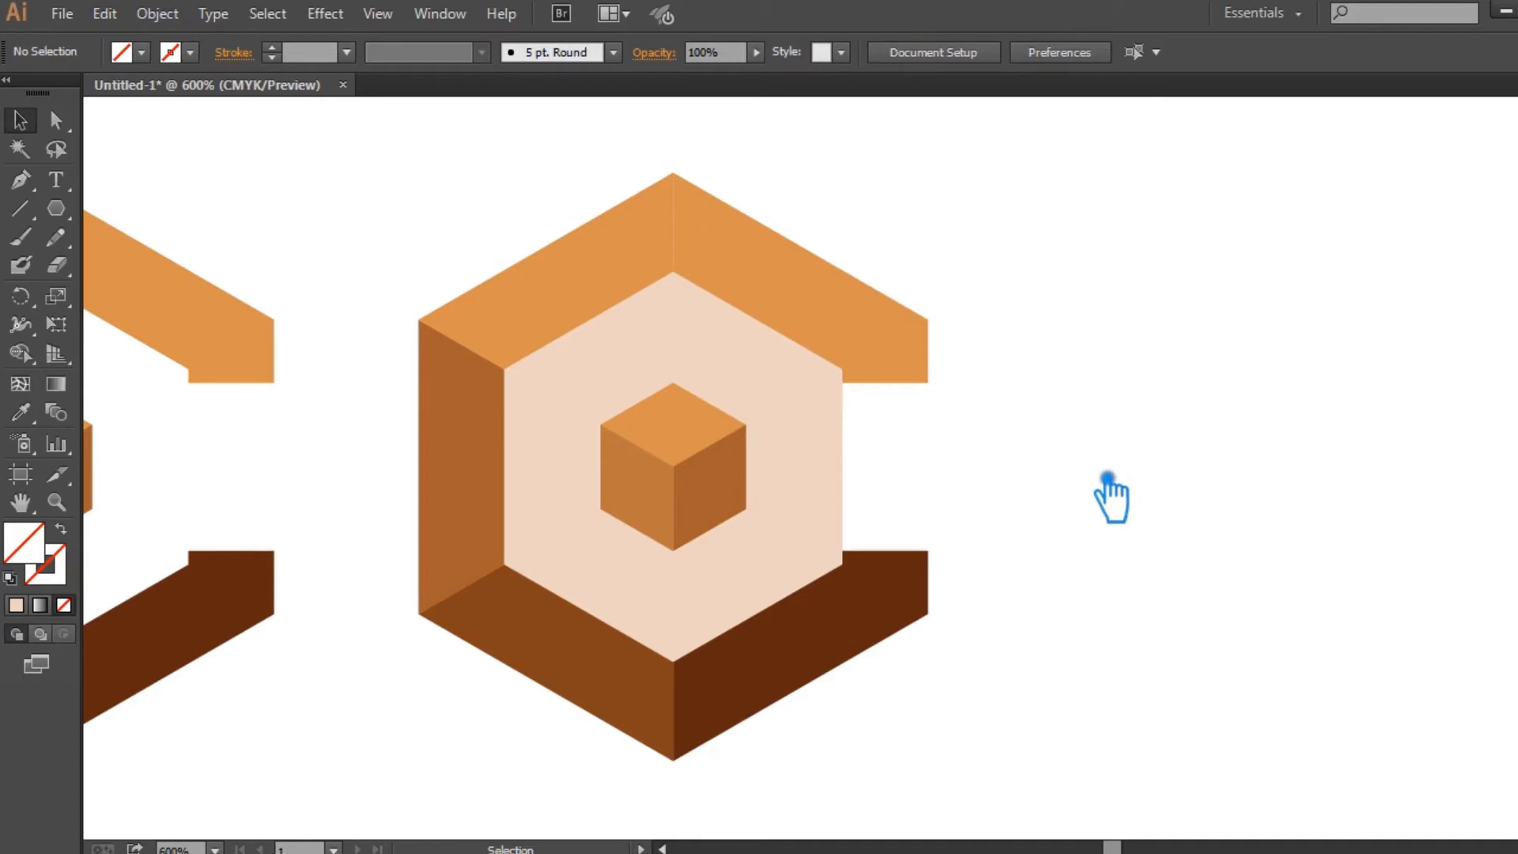
Step: Draw a matching diagonal line from the small cube's lower right corner through the lower arm's outer corner, extended past both ends
click(20, 208)
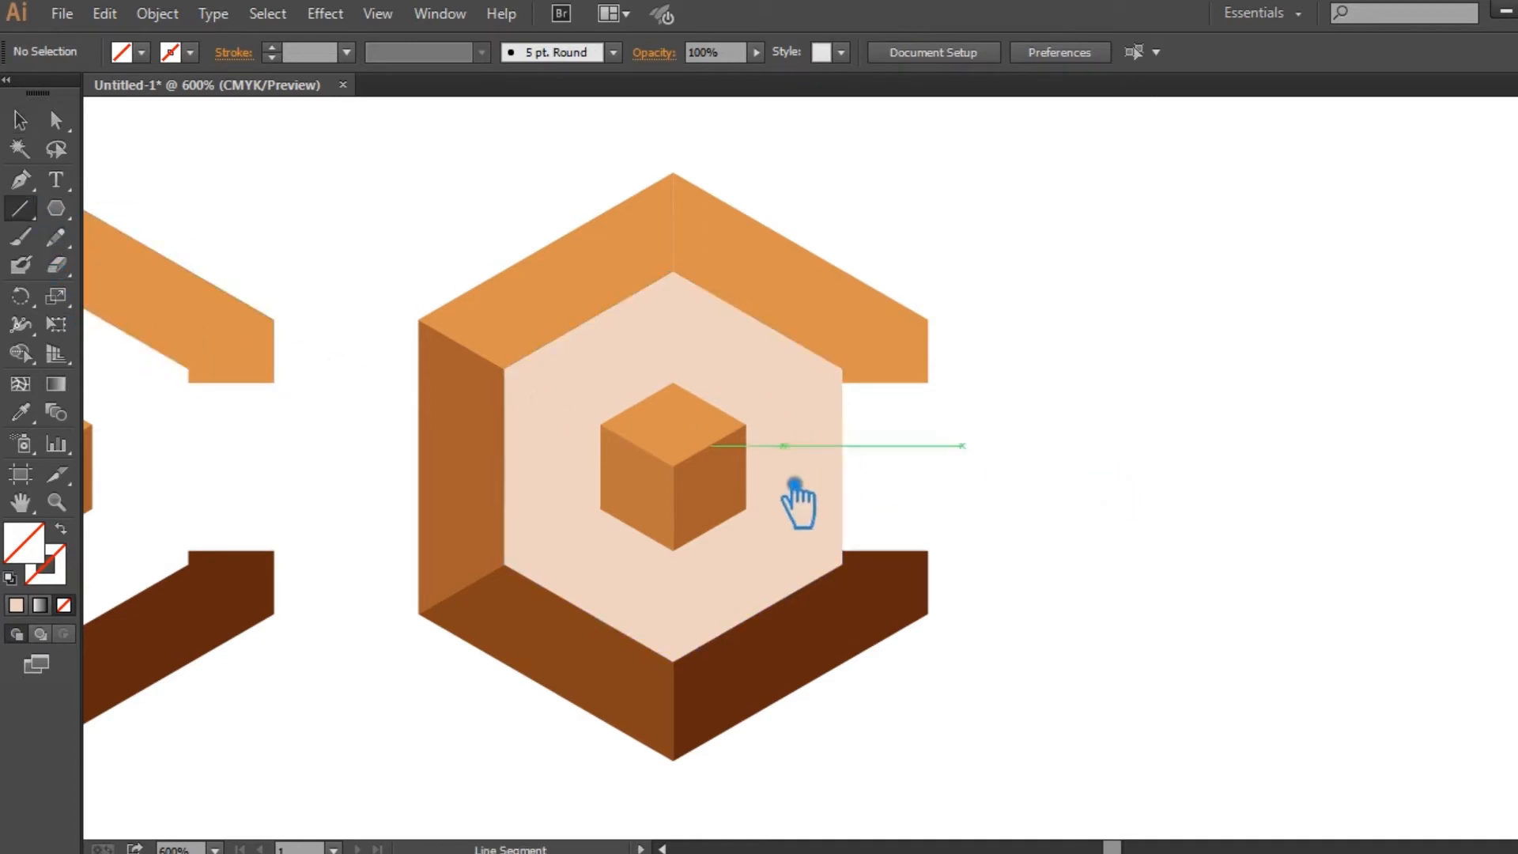
drag(770, 519, 951, 624)
click(20, 119)
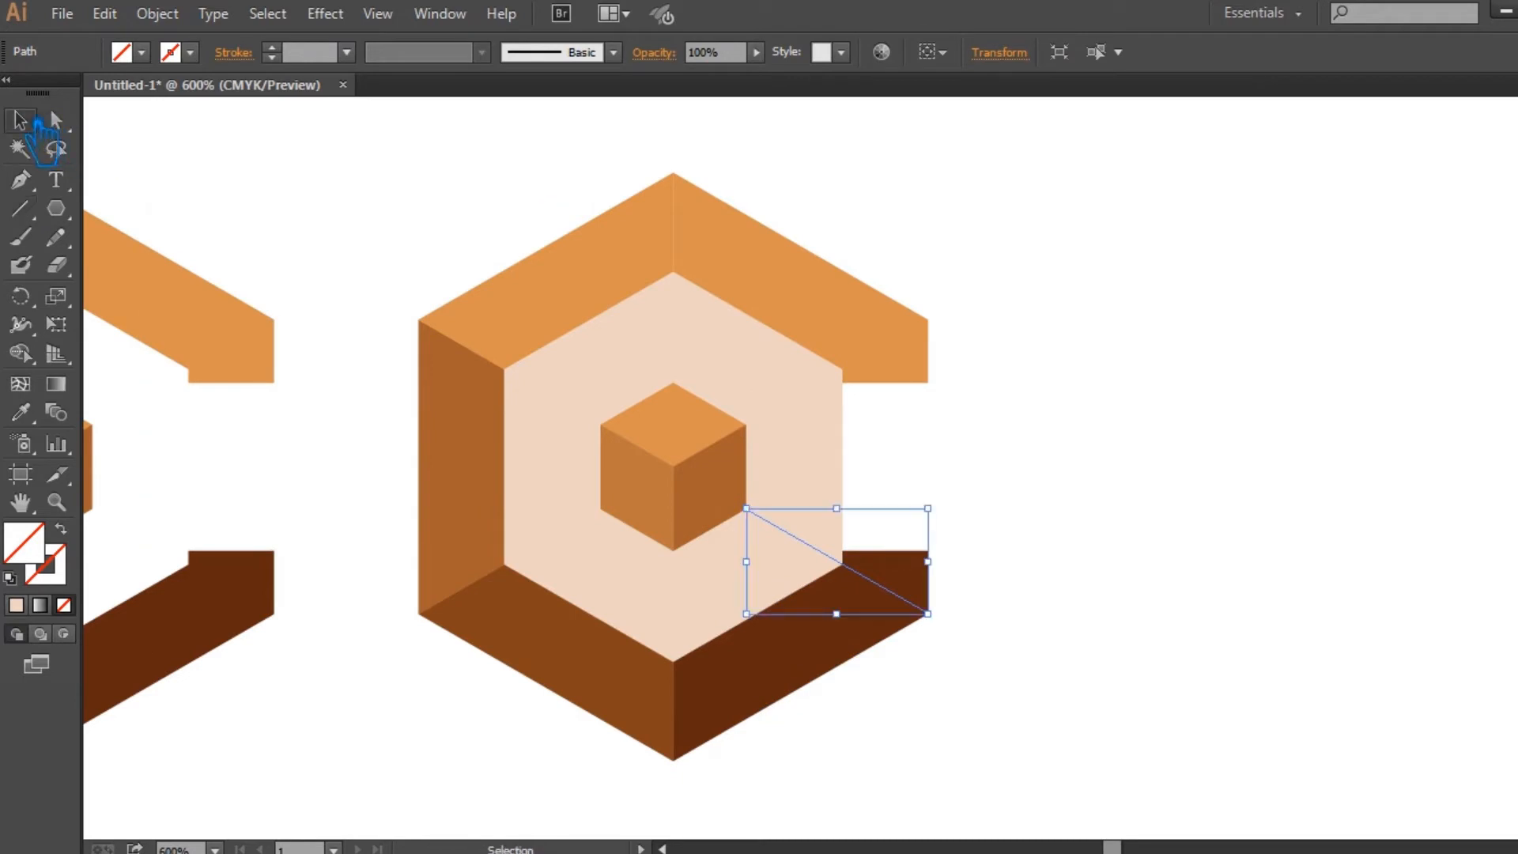
drag(928, 614, 972, 638)
Step: Select both diagonal lines with the upper and lower right arms of the frame and divide the arms along the lines
shift+click(926, 585)
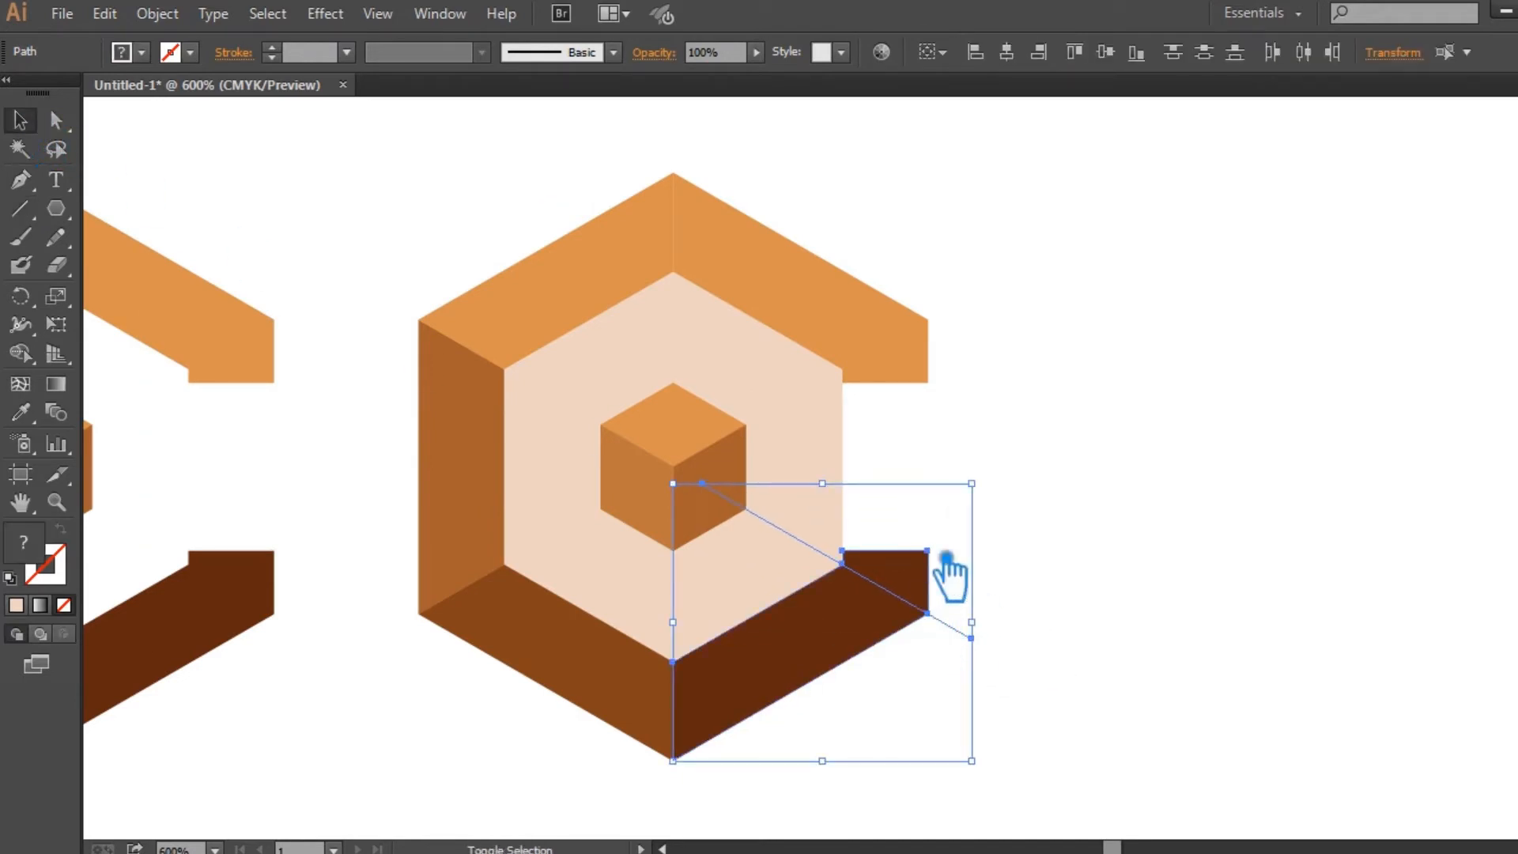
shift+click(914, 360)
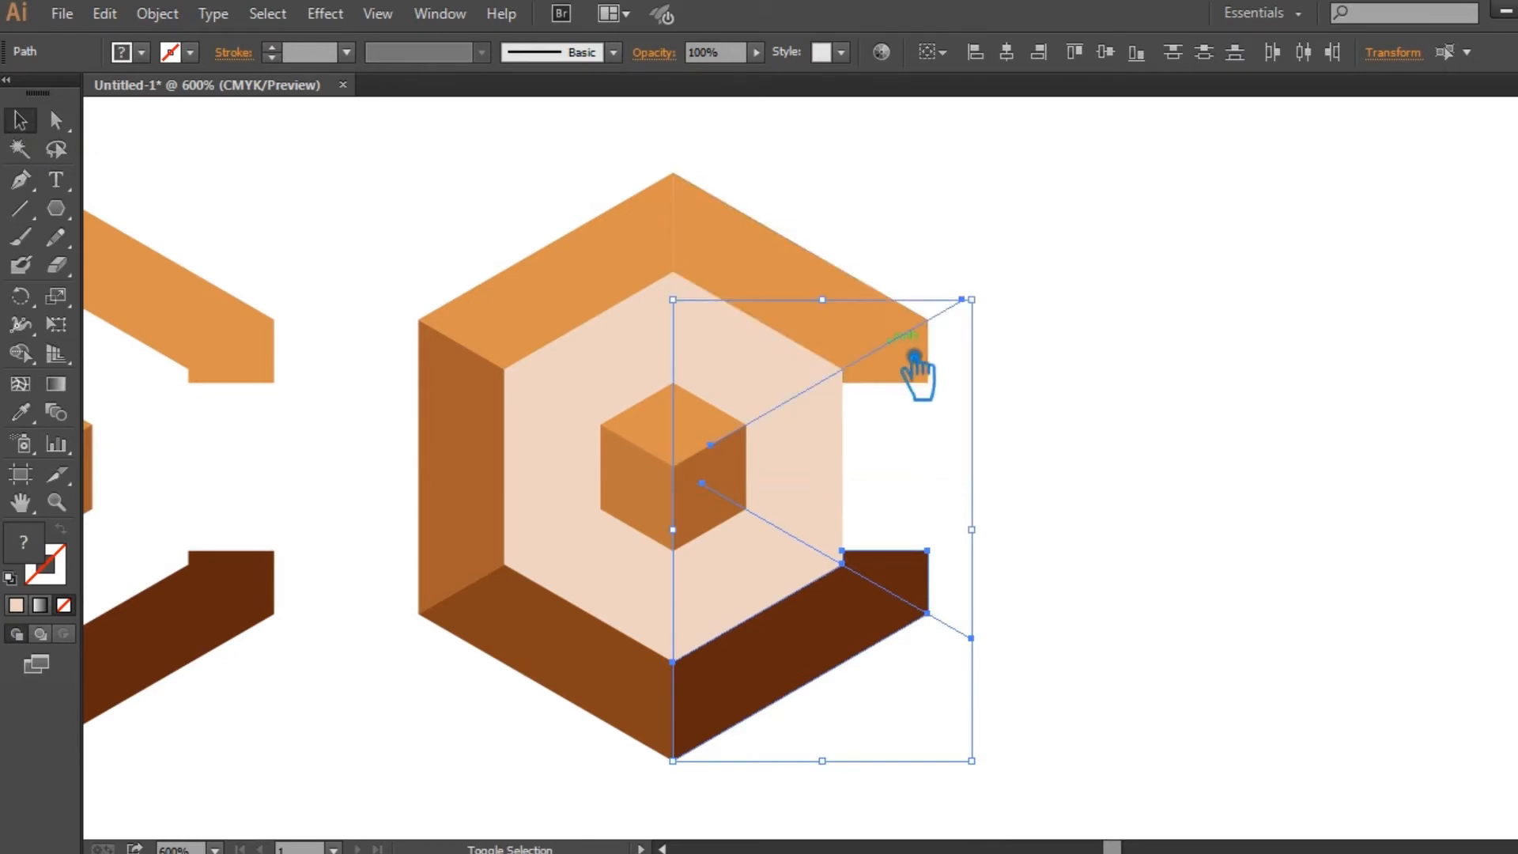
shift+click(921, 370)
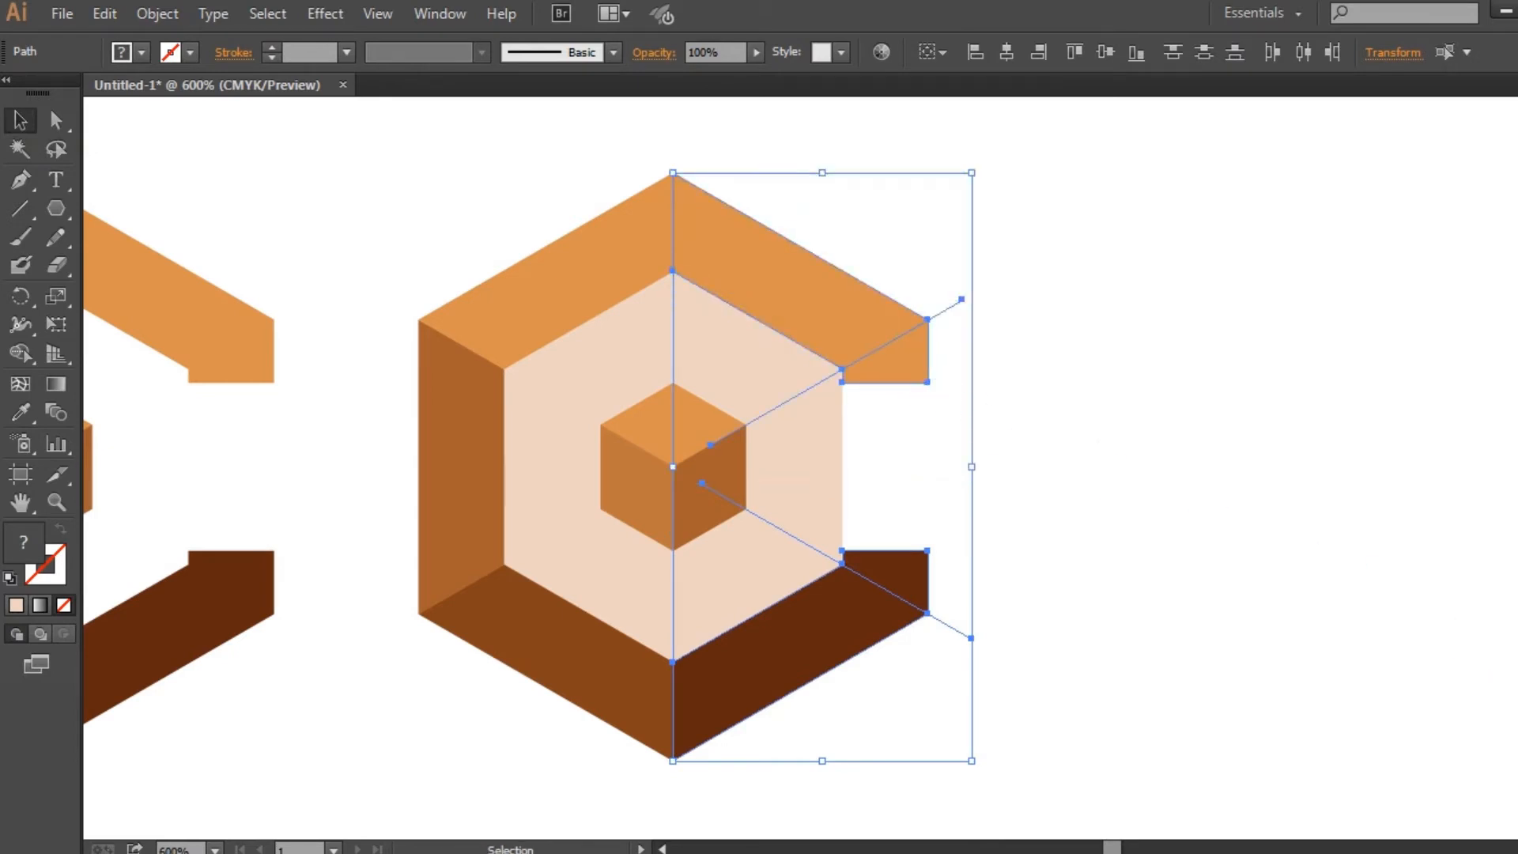
key(shift+ctrl+F9)
click(1322, 722)
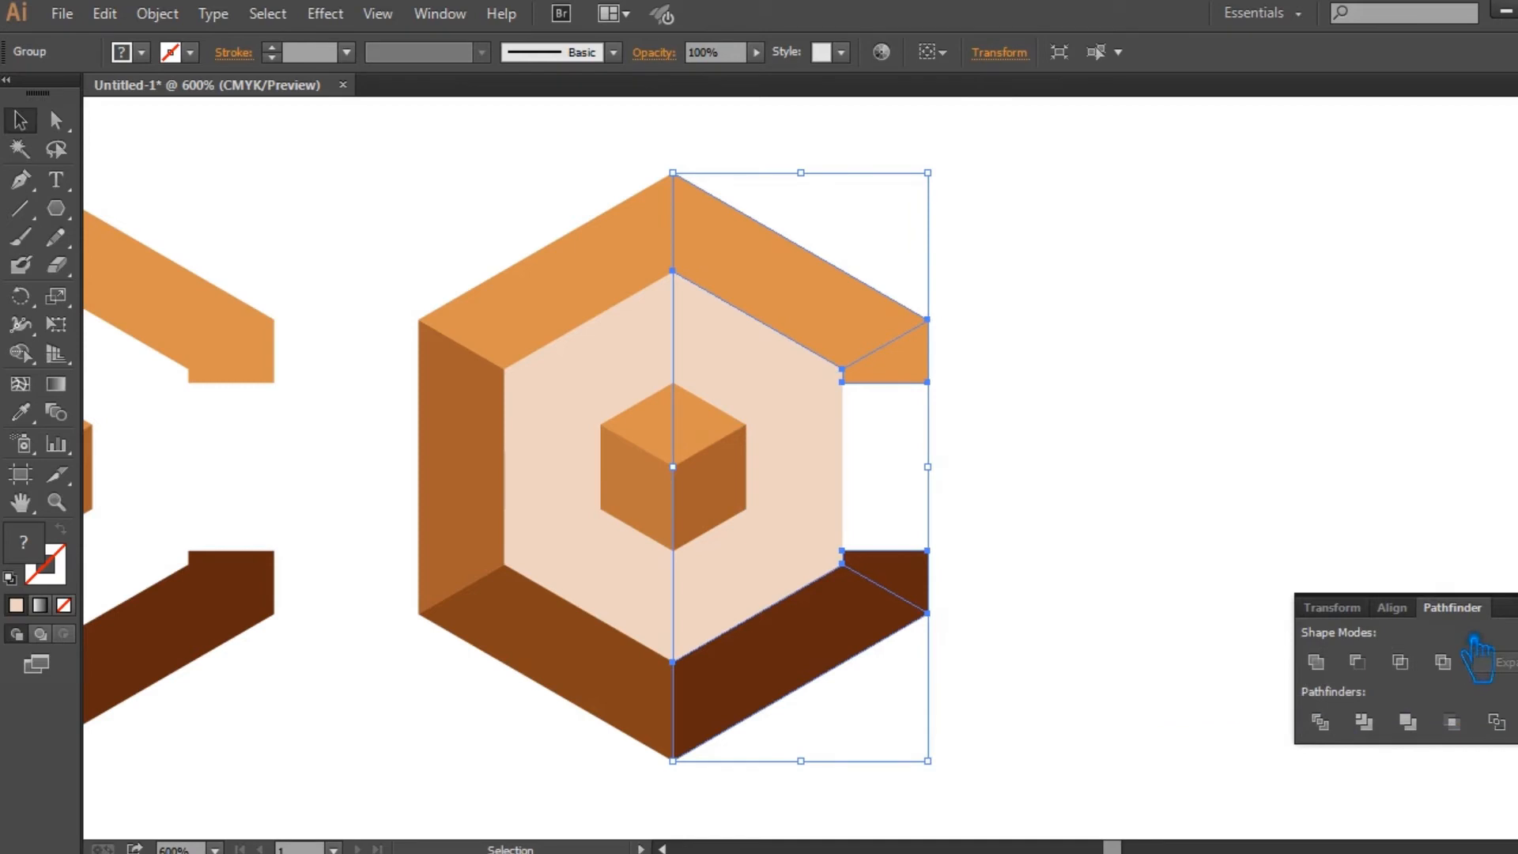
key(ctrl+shift+F9)
click(1320, 526)
Step: Ungroup the divided arm pieces and deselect them
click(920, 342)
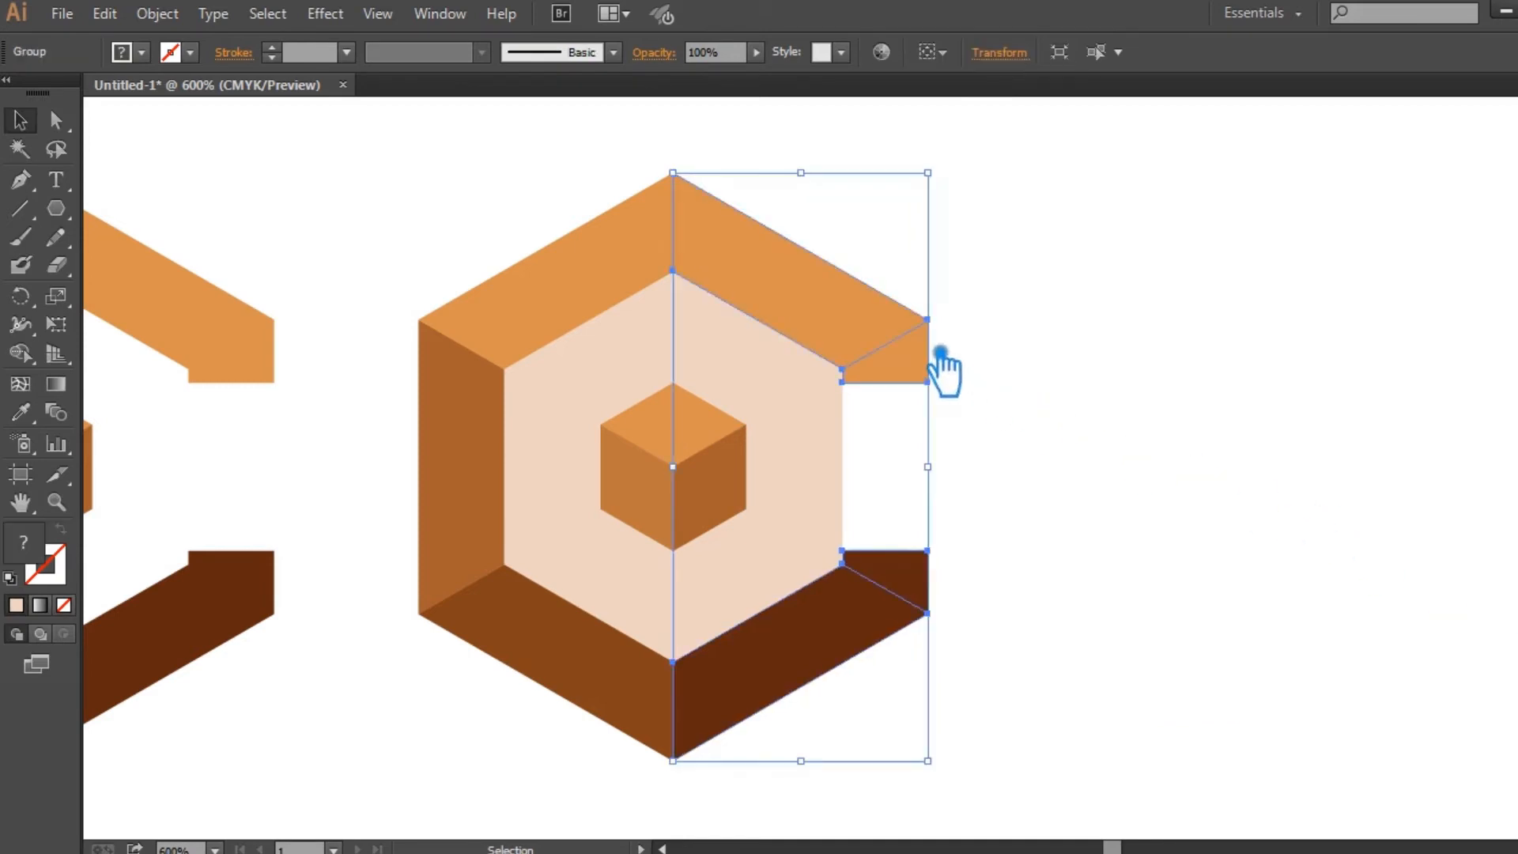
right_click(919, 343)
click(1026, 483)
click(1107, 455)
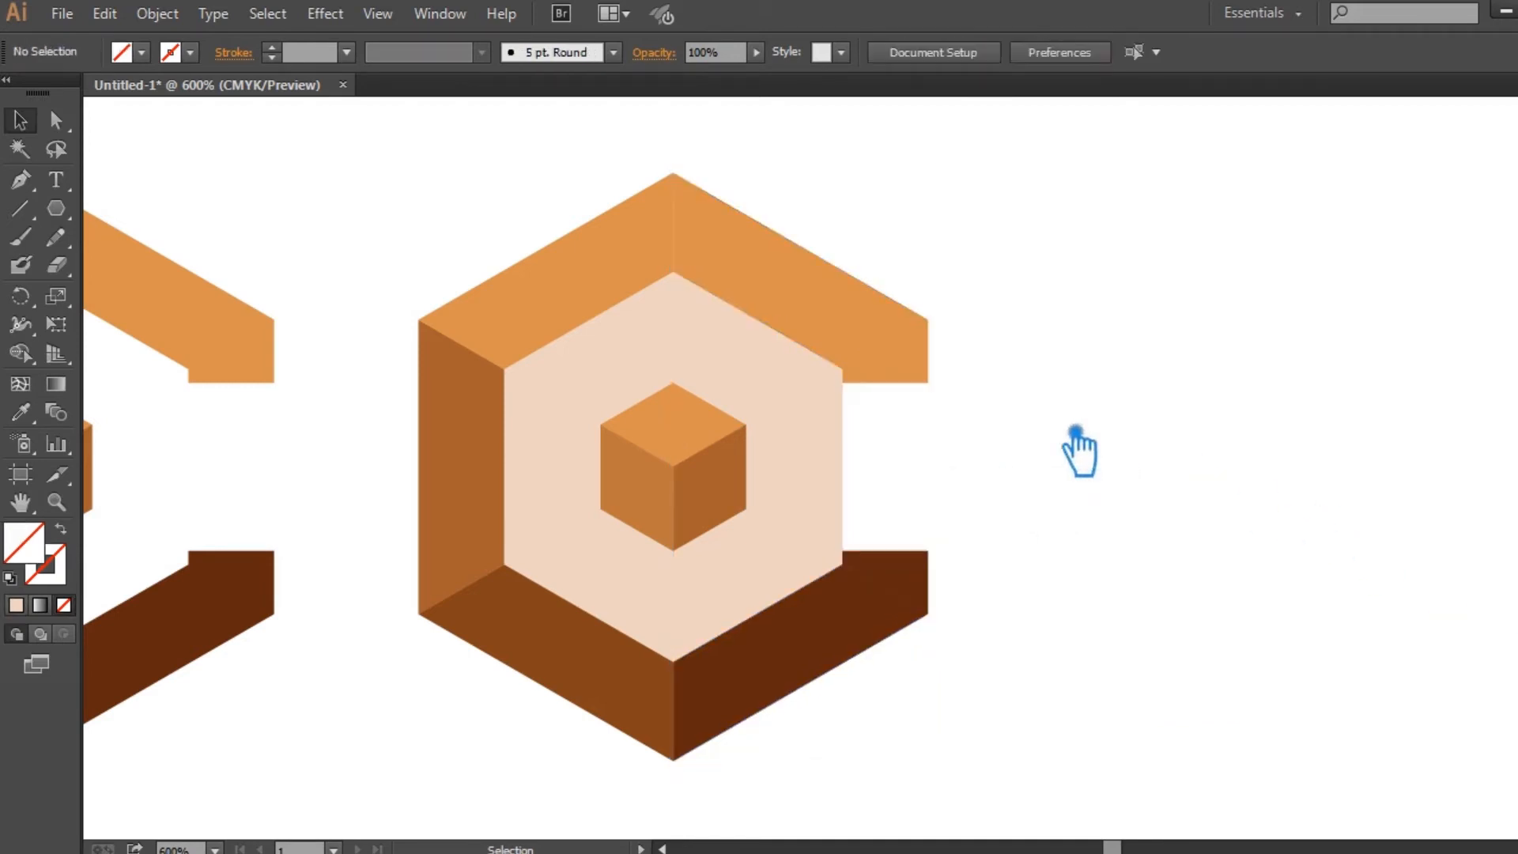
Step: Fill the small end face cut from the upper arm with the lighter orange #F4B17A
click(938, 370)
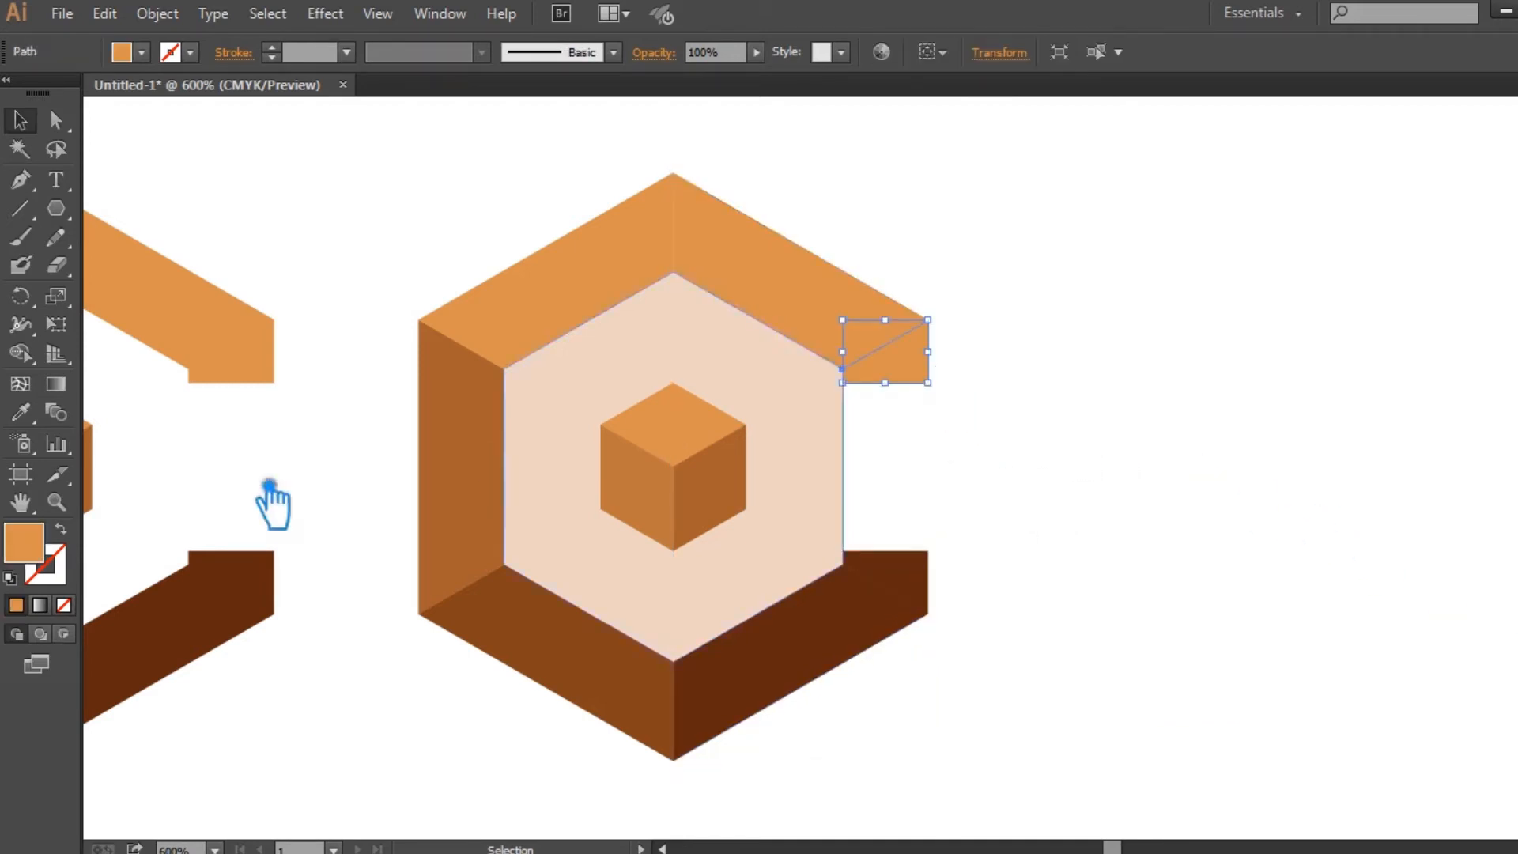
double_click(37, 545)
drag(1107, 279, 1088, 248)
click(1440, 236)
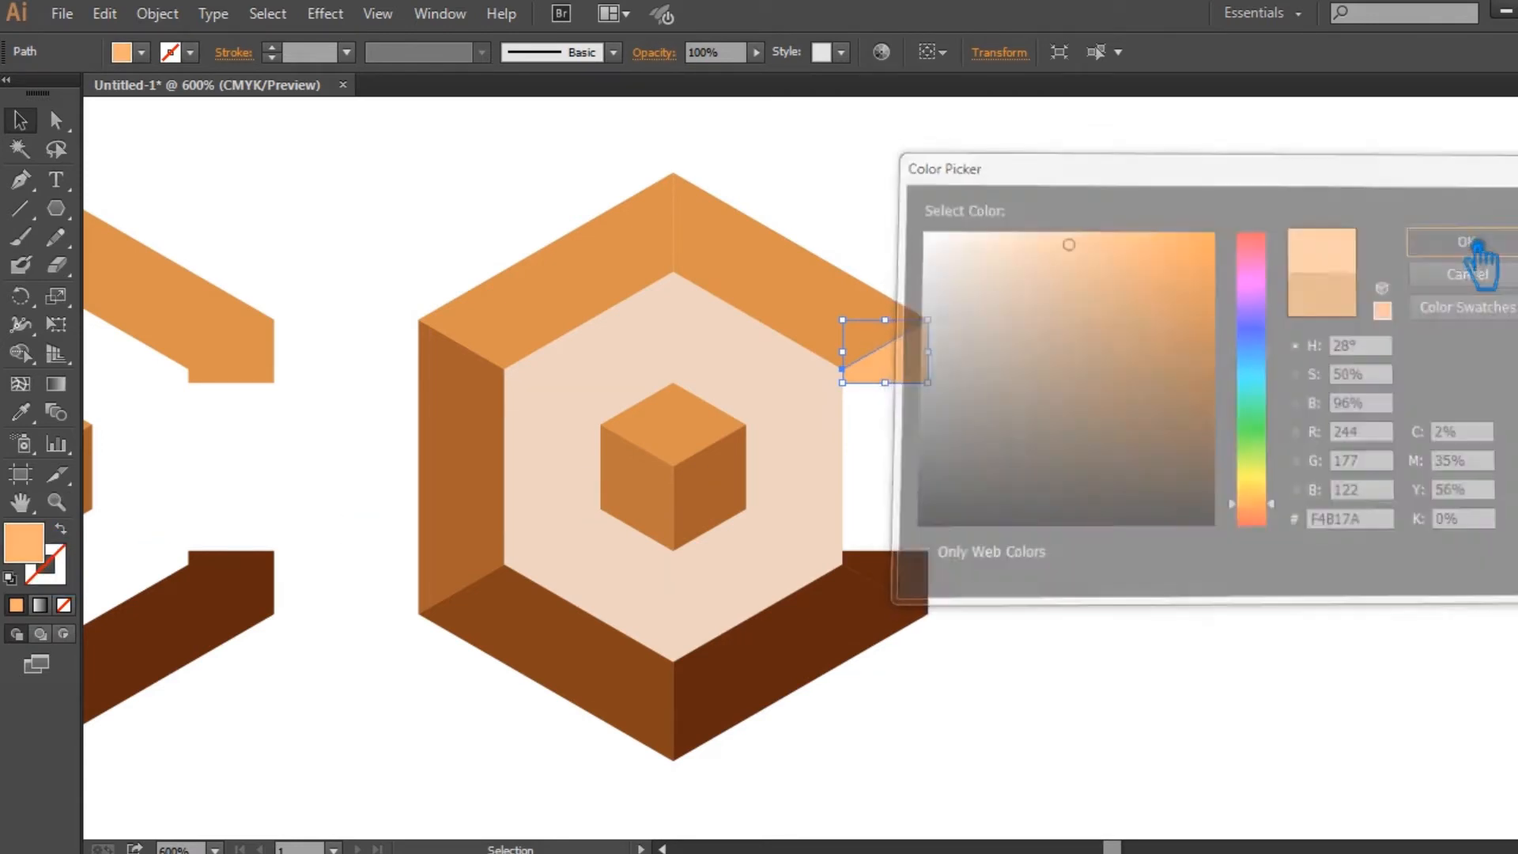
click(1159, 380)
Step: Fill the small end face cut from the lower arm with a darker brown than the rest of the arm
click(914, 587)
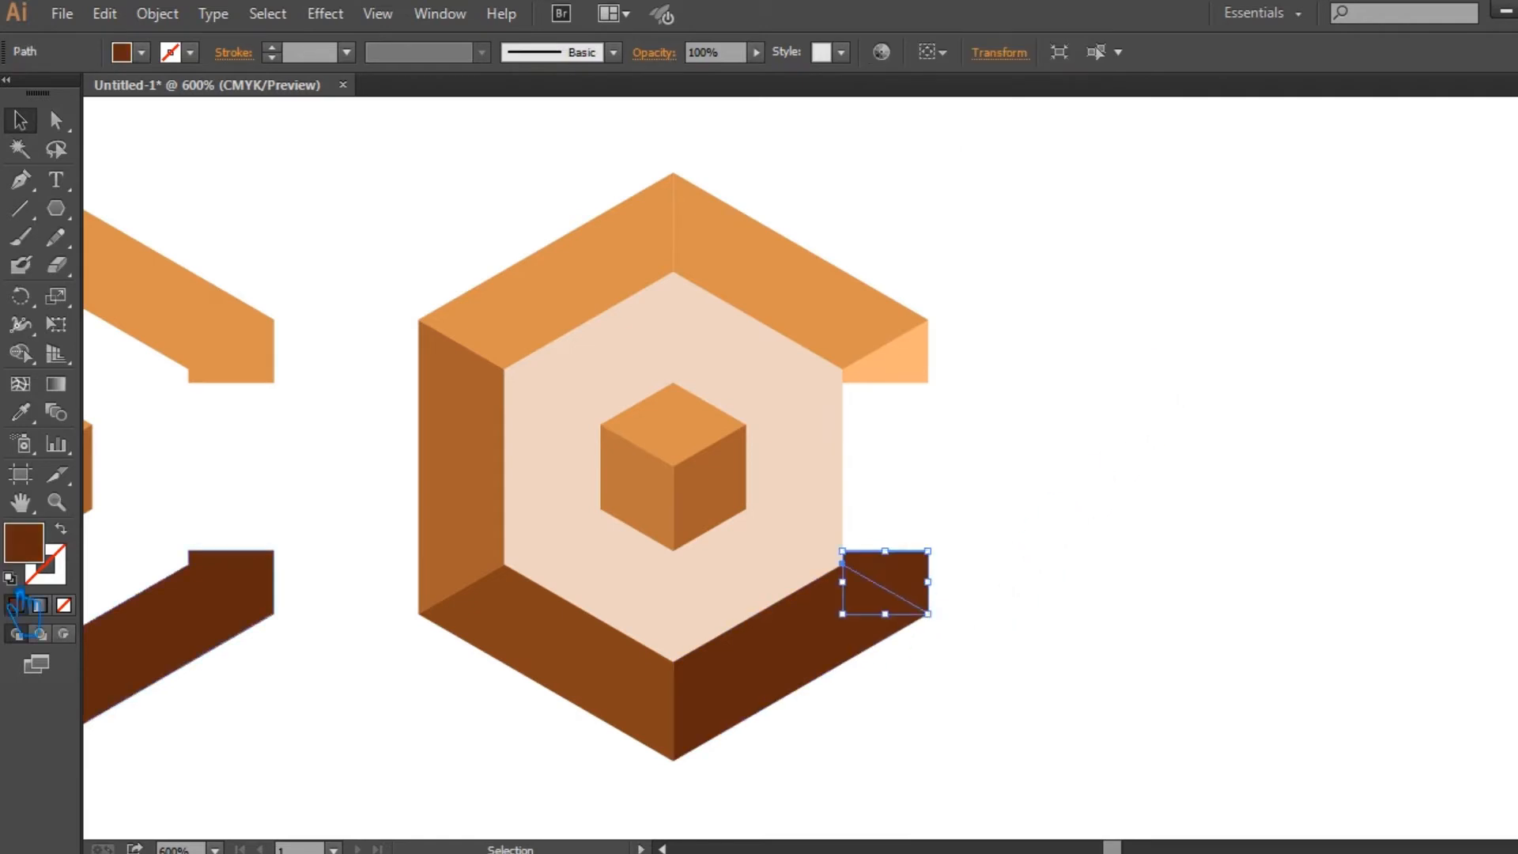
double_click(46, 555)
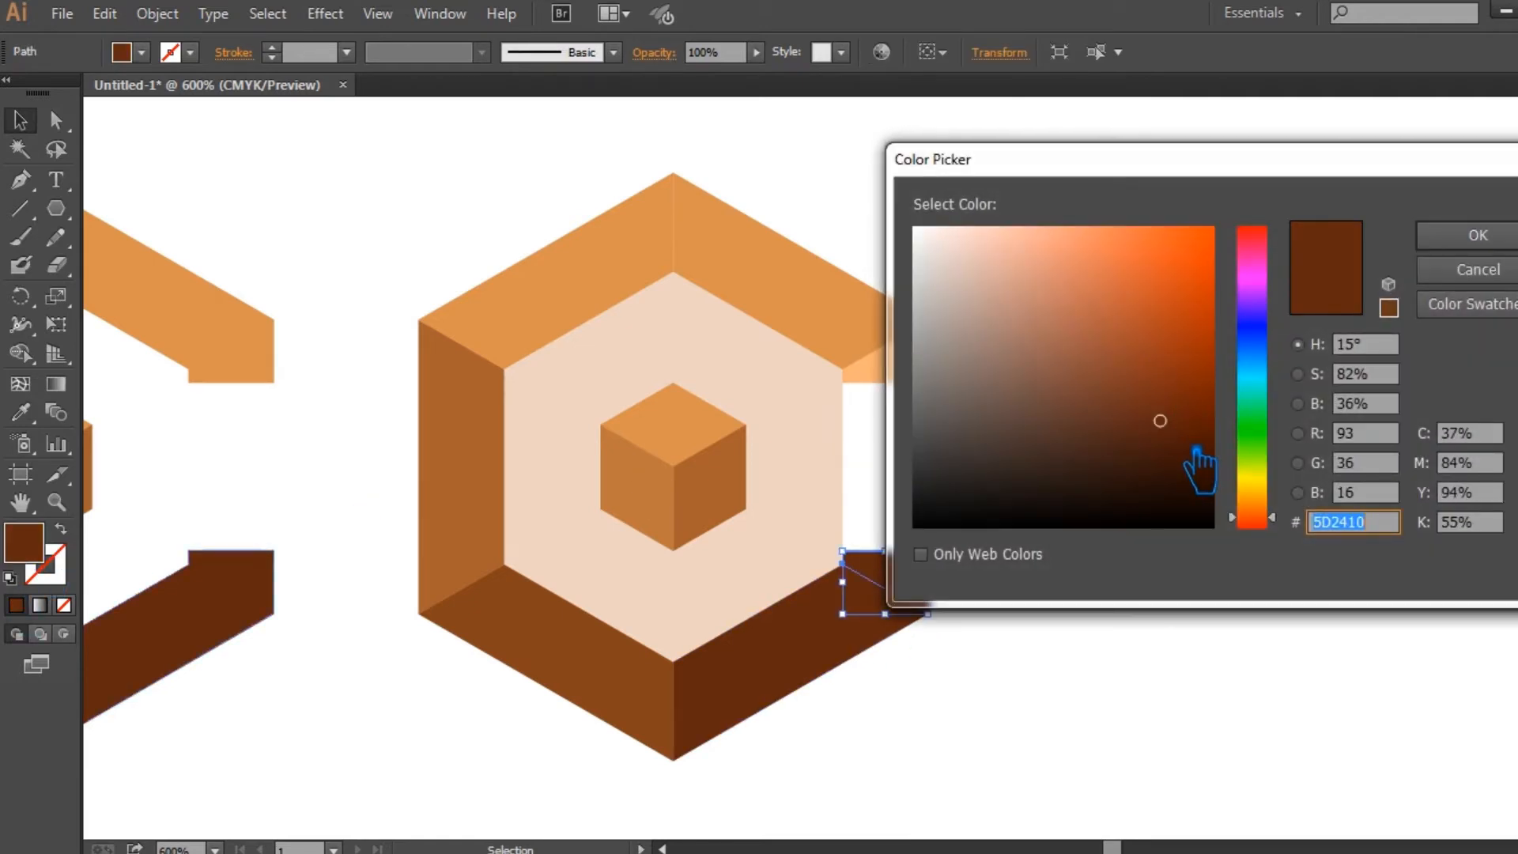
click(1170, 441)
click(1478, 235)
click(1228, 431)
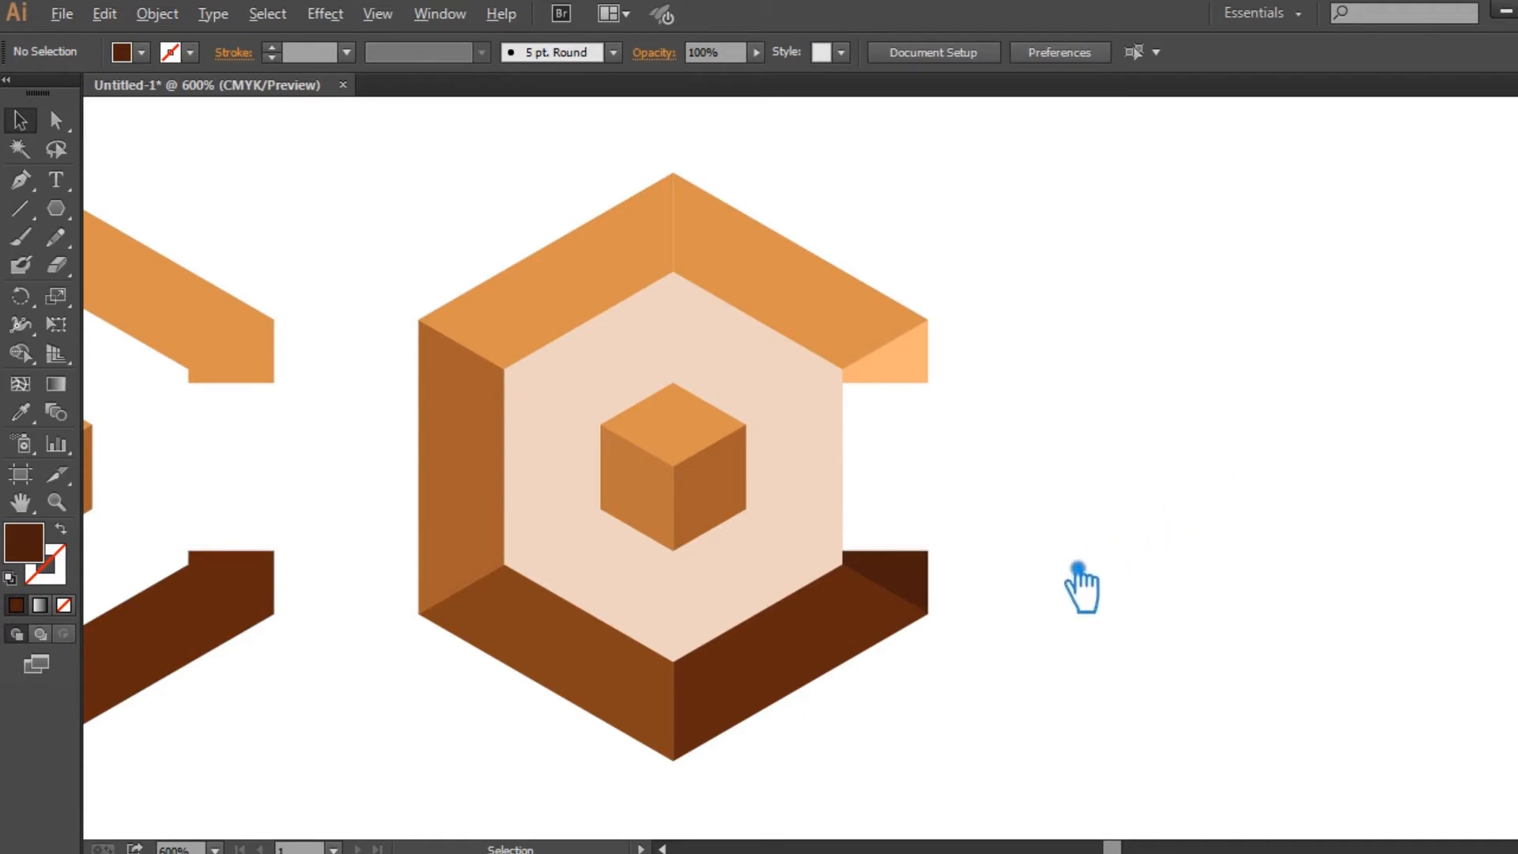
Step: Delete the dark end face of the lower arm and the light end face of the upper arm on the second logo
scroll(1081, 594, down, 2)
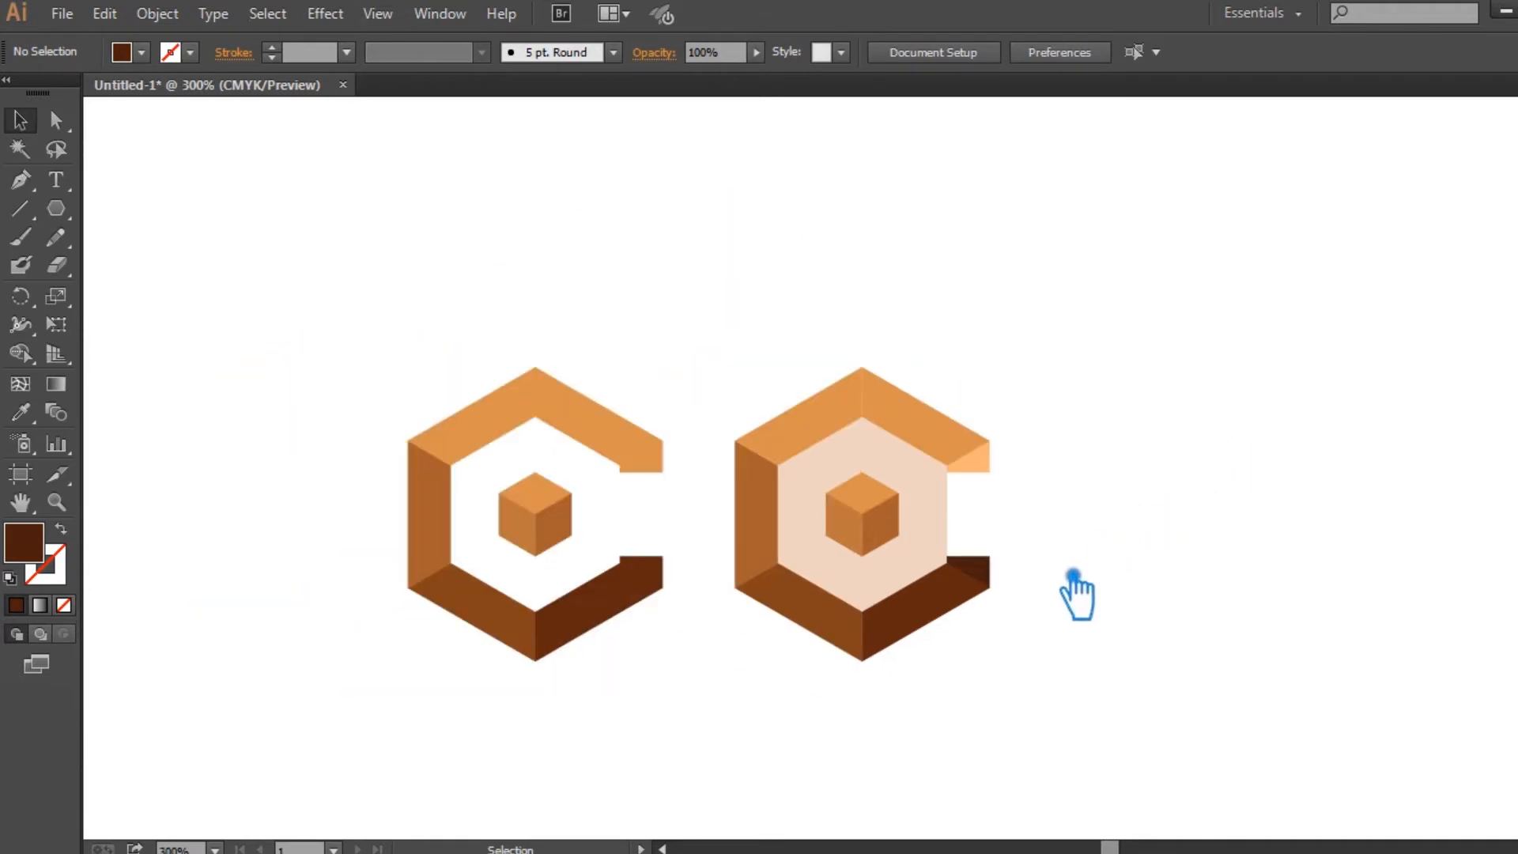
click(977, 569)
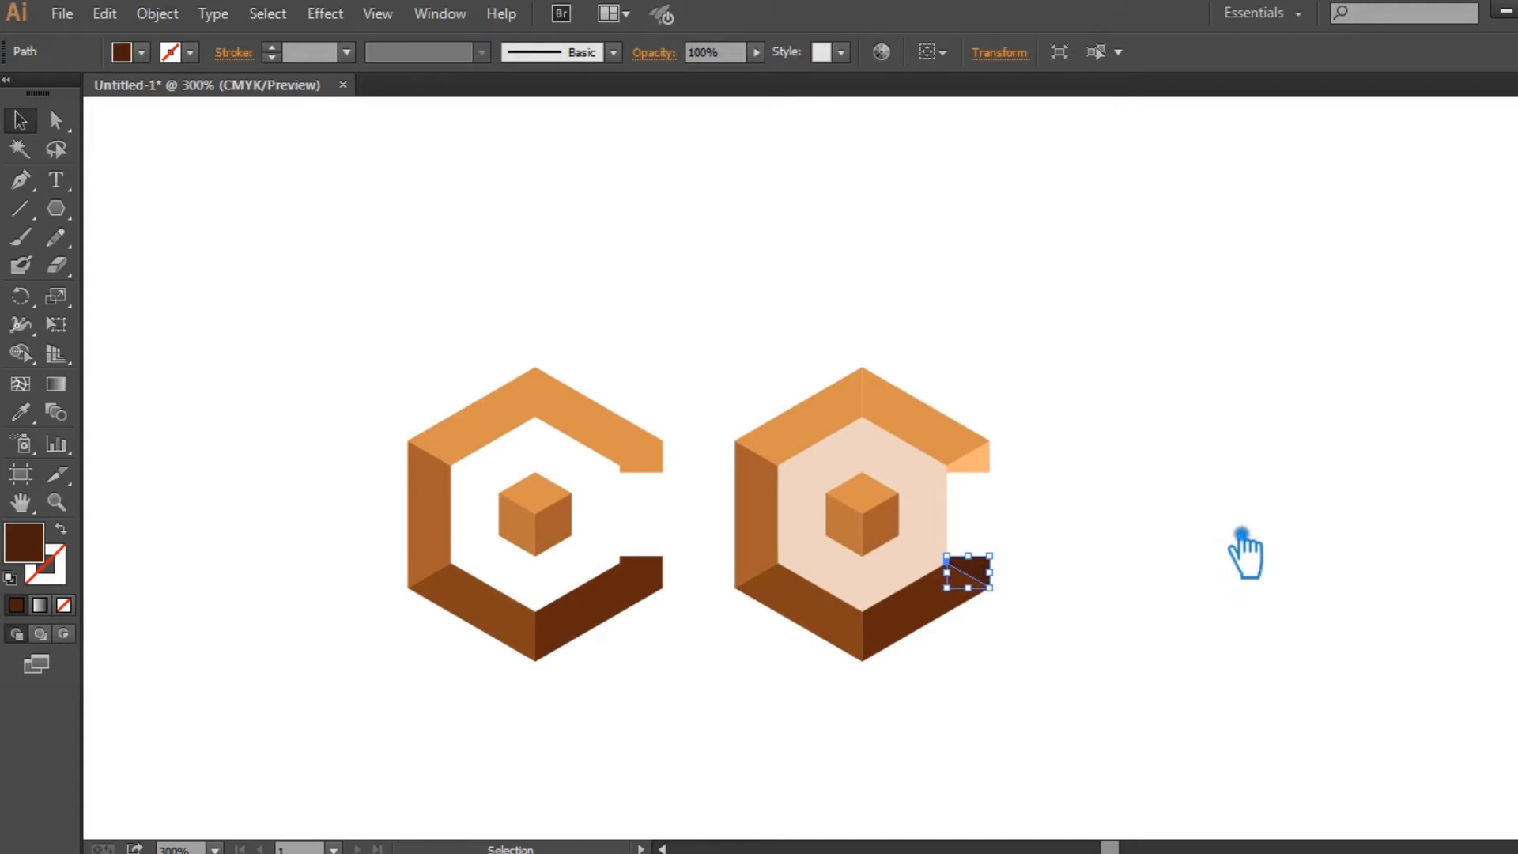
click(1252, 524)
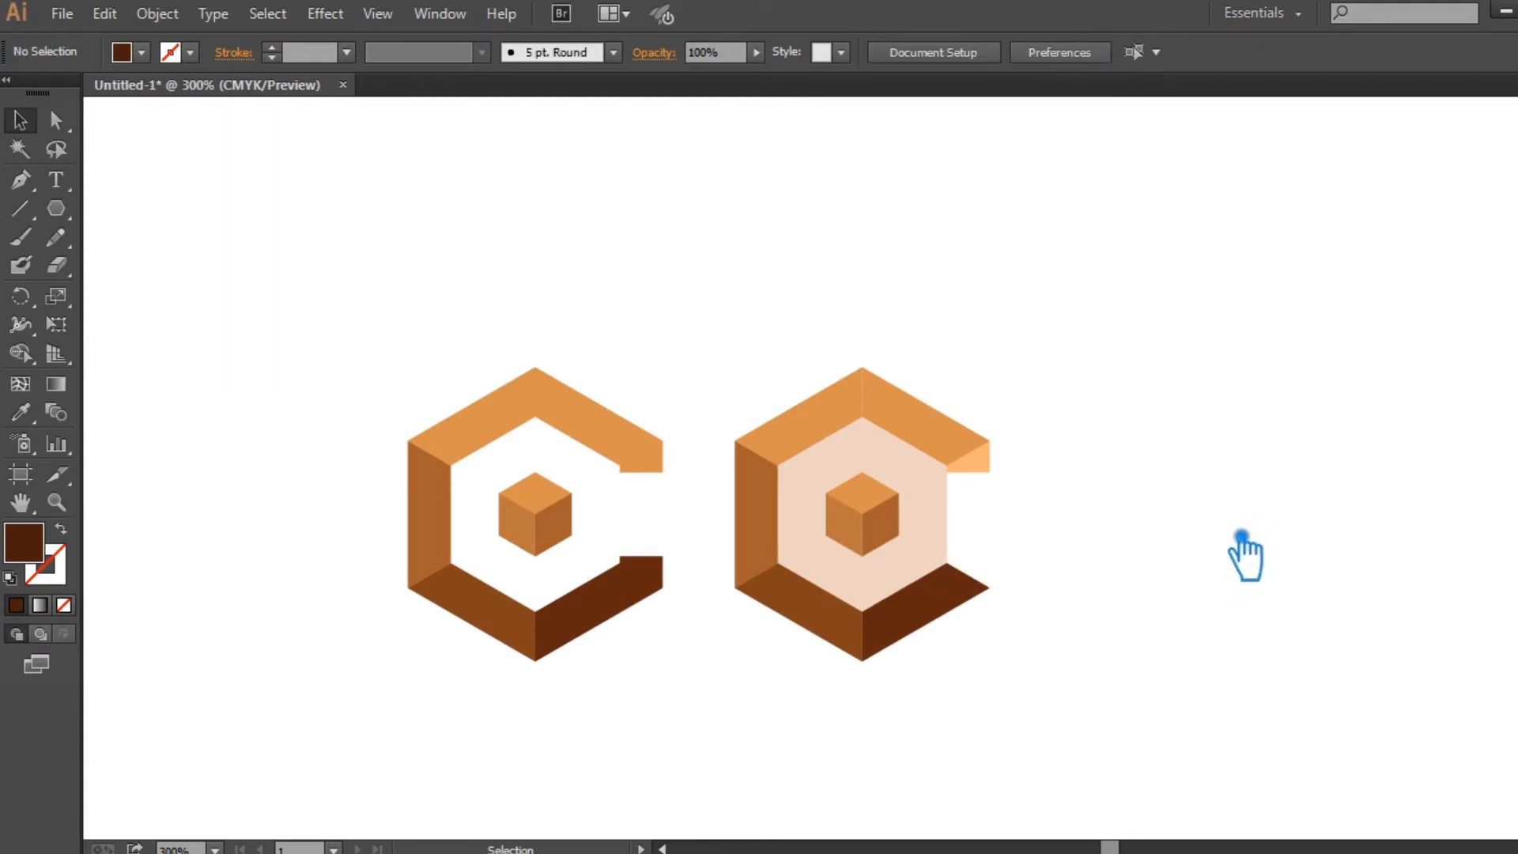
click(995, 473)
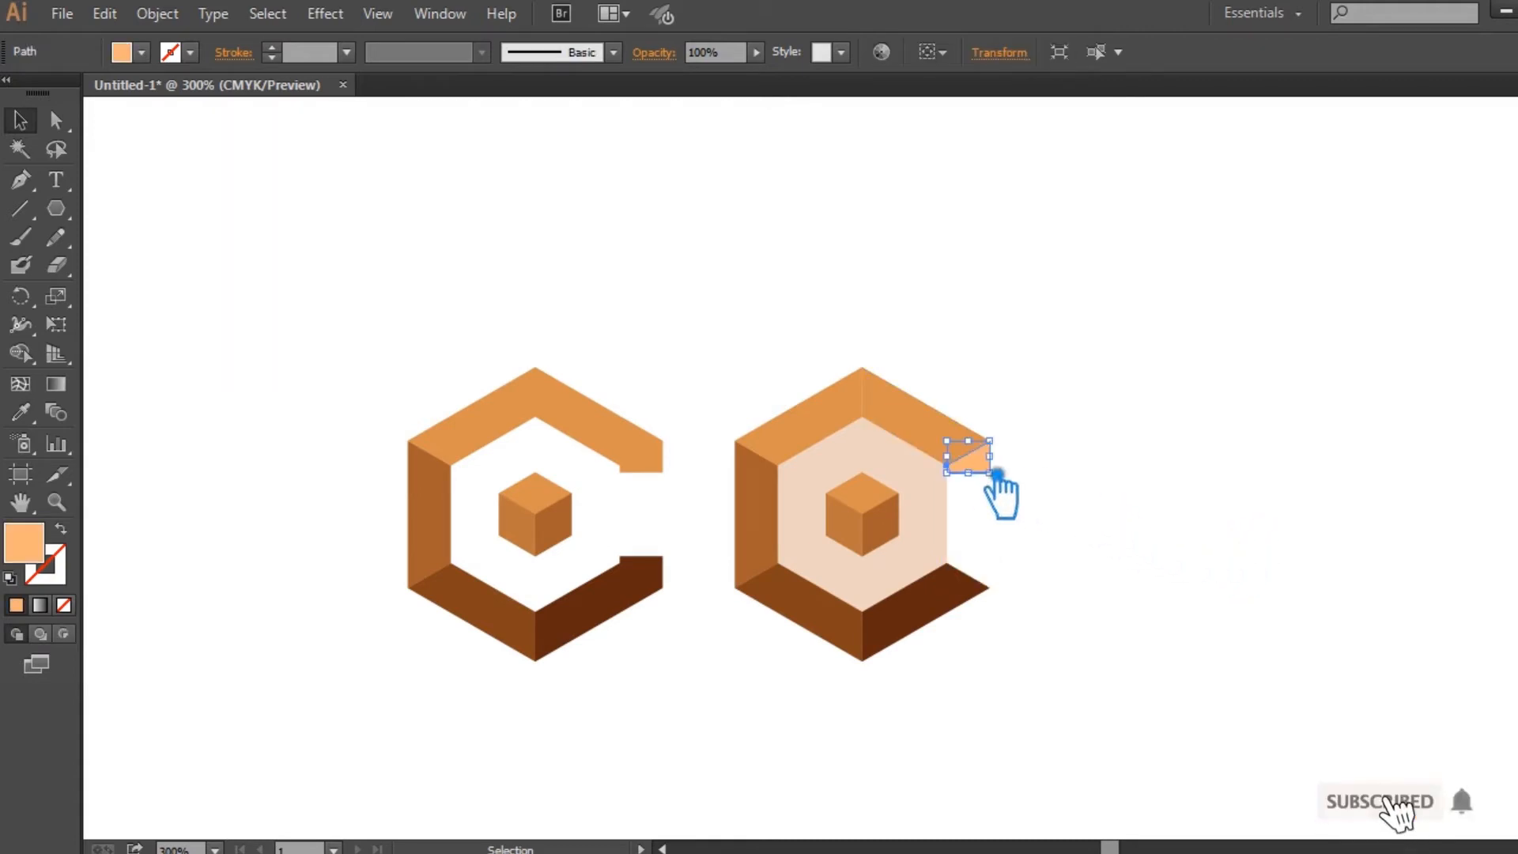
key(Delete)
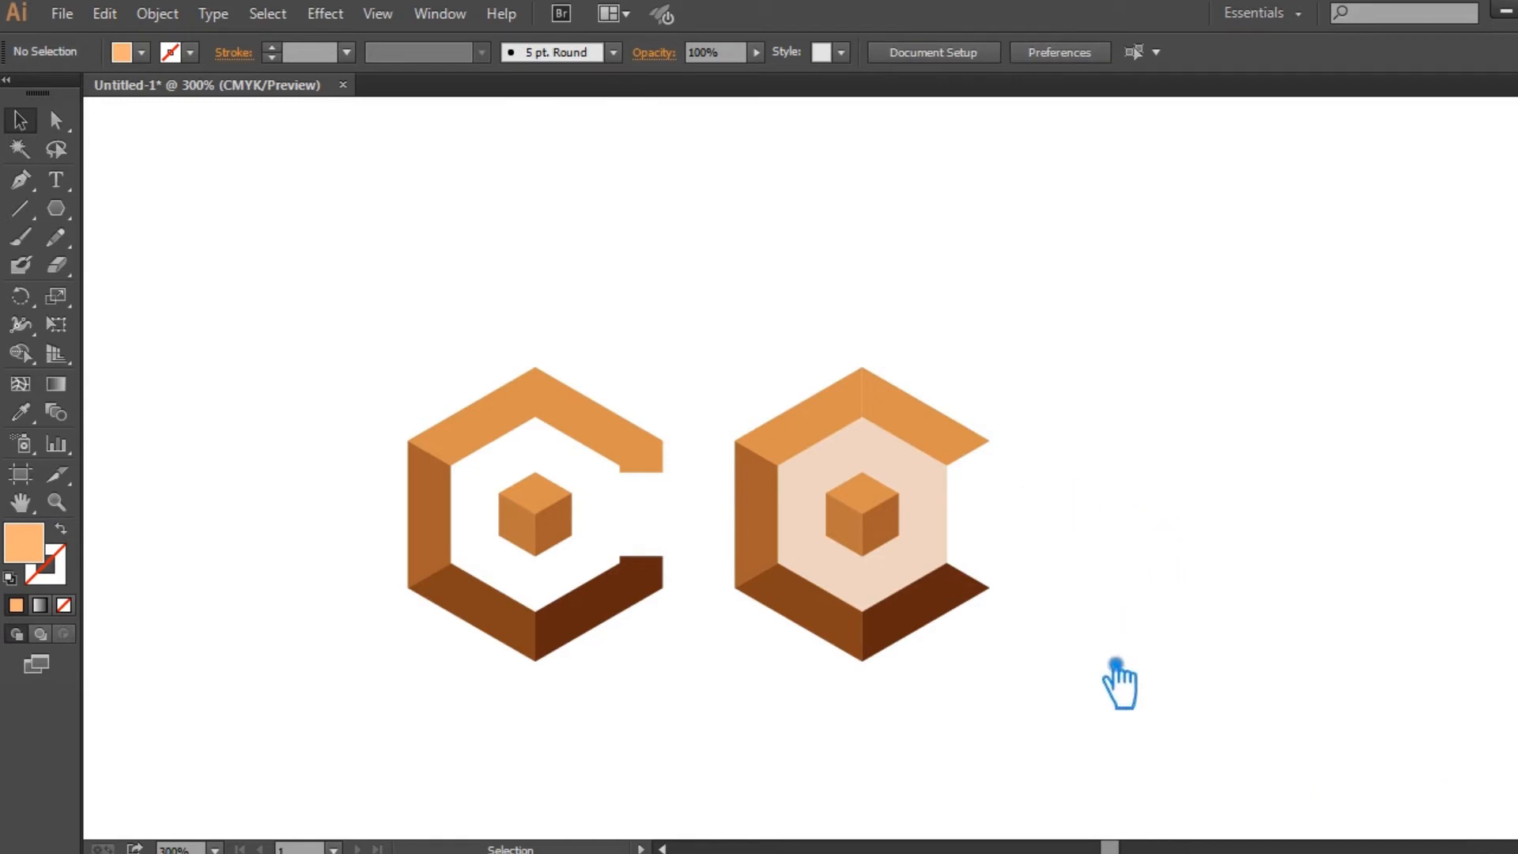
Step: Duplicate the whole beige-hexagon logo horizontally, placing the copy beside it as a third variation
scroll(1030, 501, left, 1)
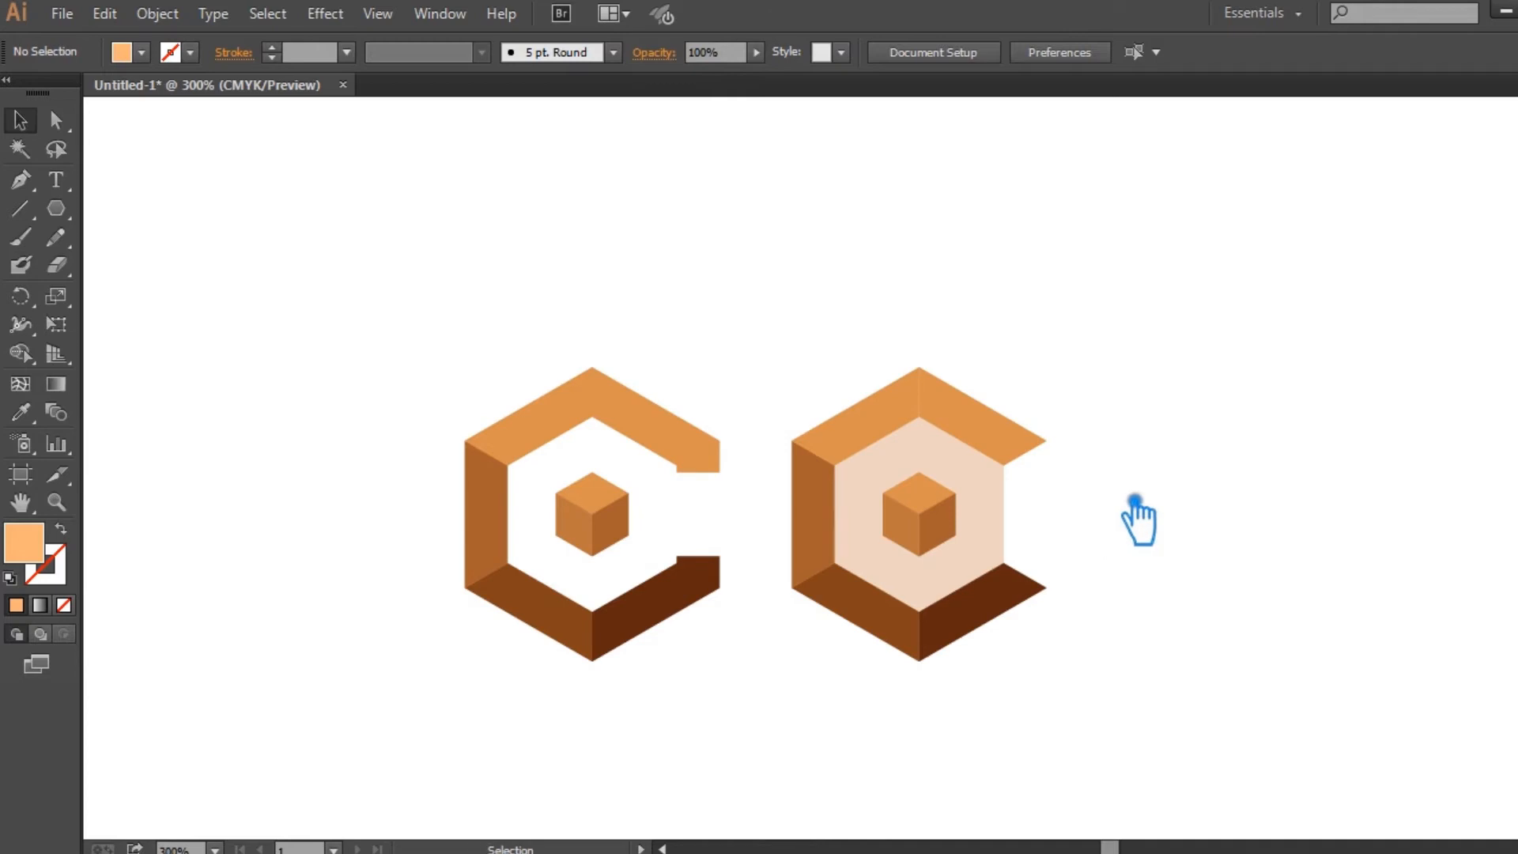
scroll(1097, 503, up, 2)
scroll(1097, 503, down, 2)
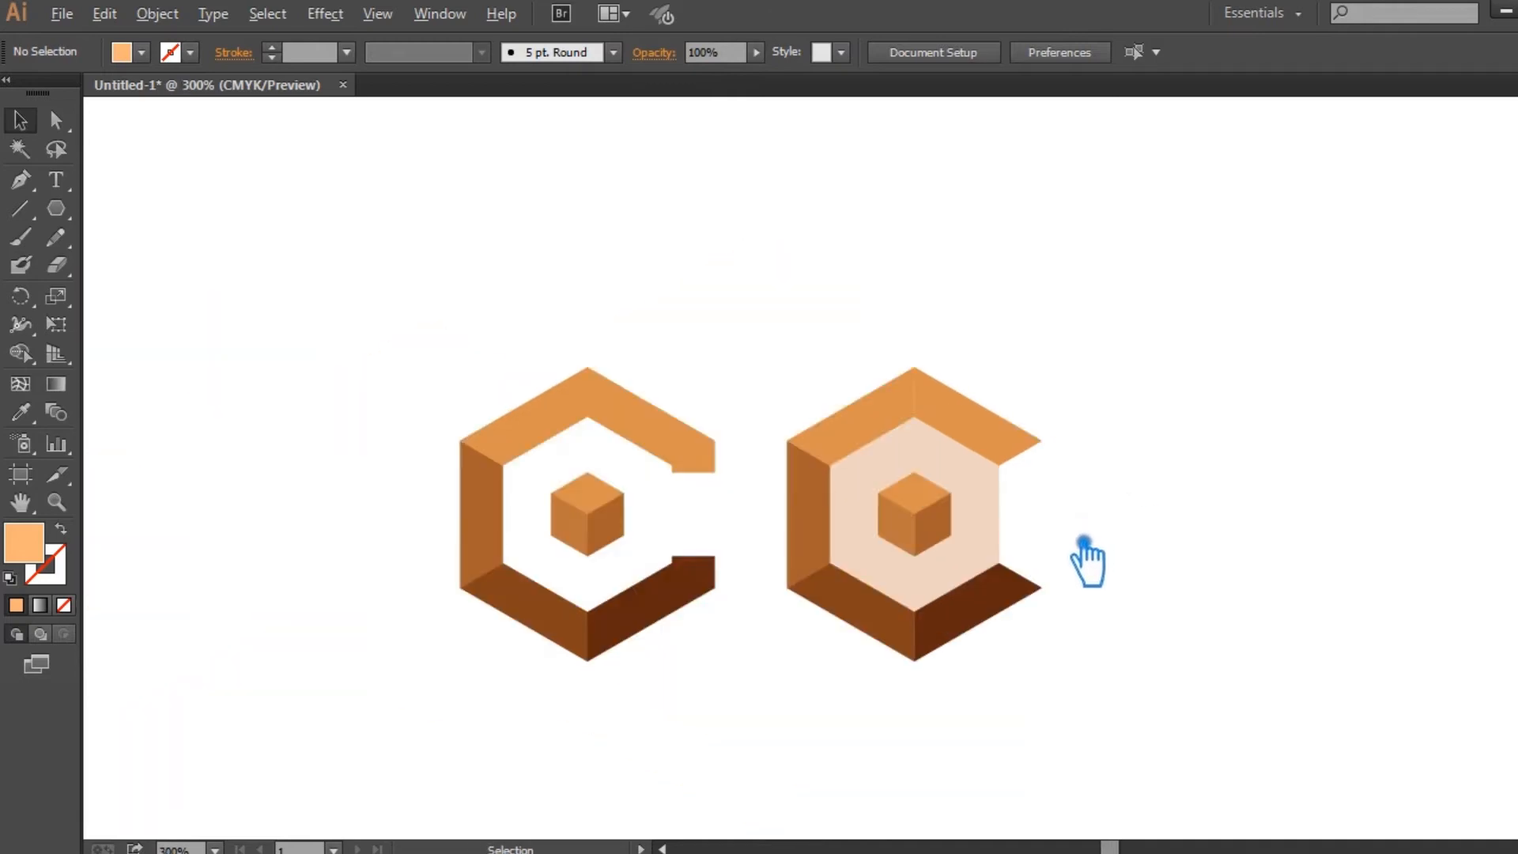
drag(1101, 733, 819, 348)
drag(939, 532, 1233, 533)
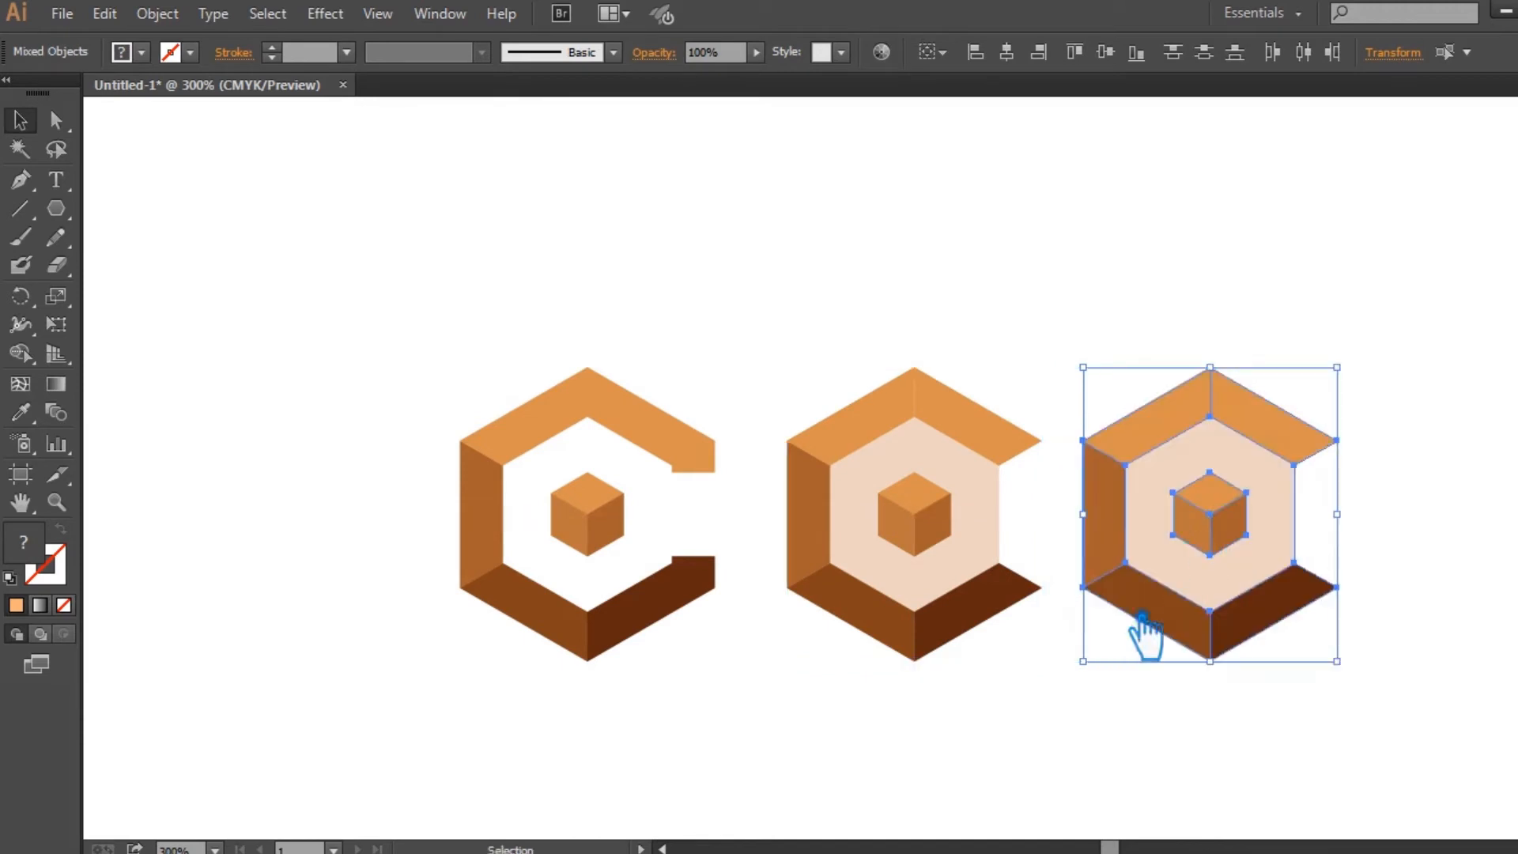
click(1083, 701)
drag(1143, 711, 842, 704)
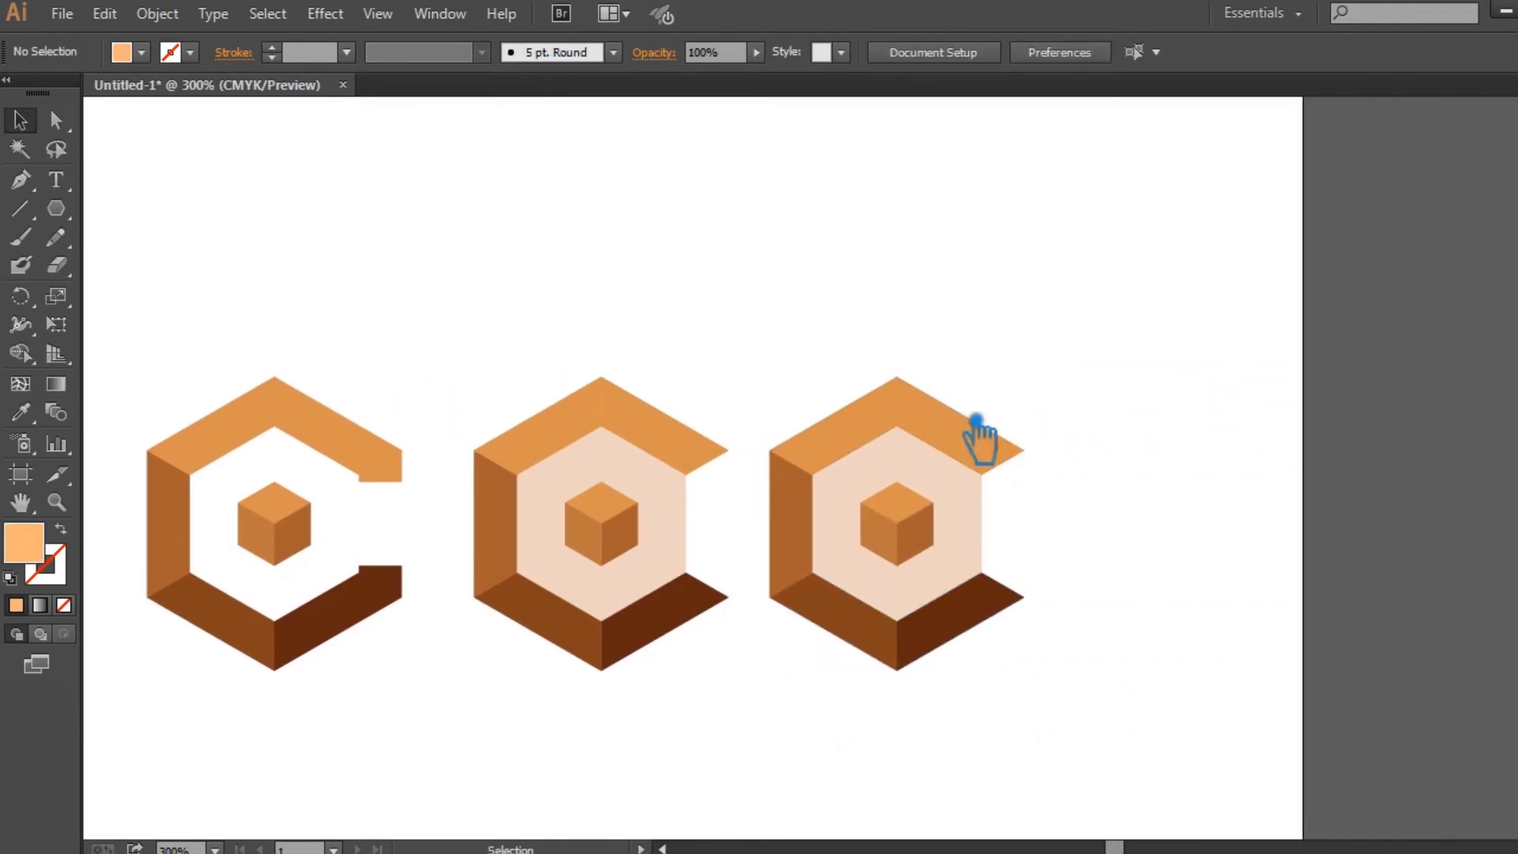
Step: Copy the frame's left-face brown to the upper-left face of the middle logo and lighten that fill to #B76C39
click(976, 437)
click(301, 806)
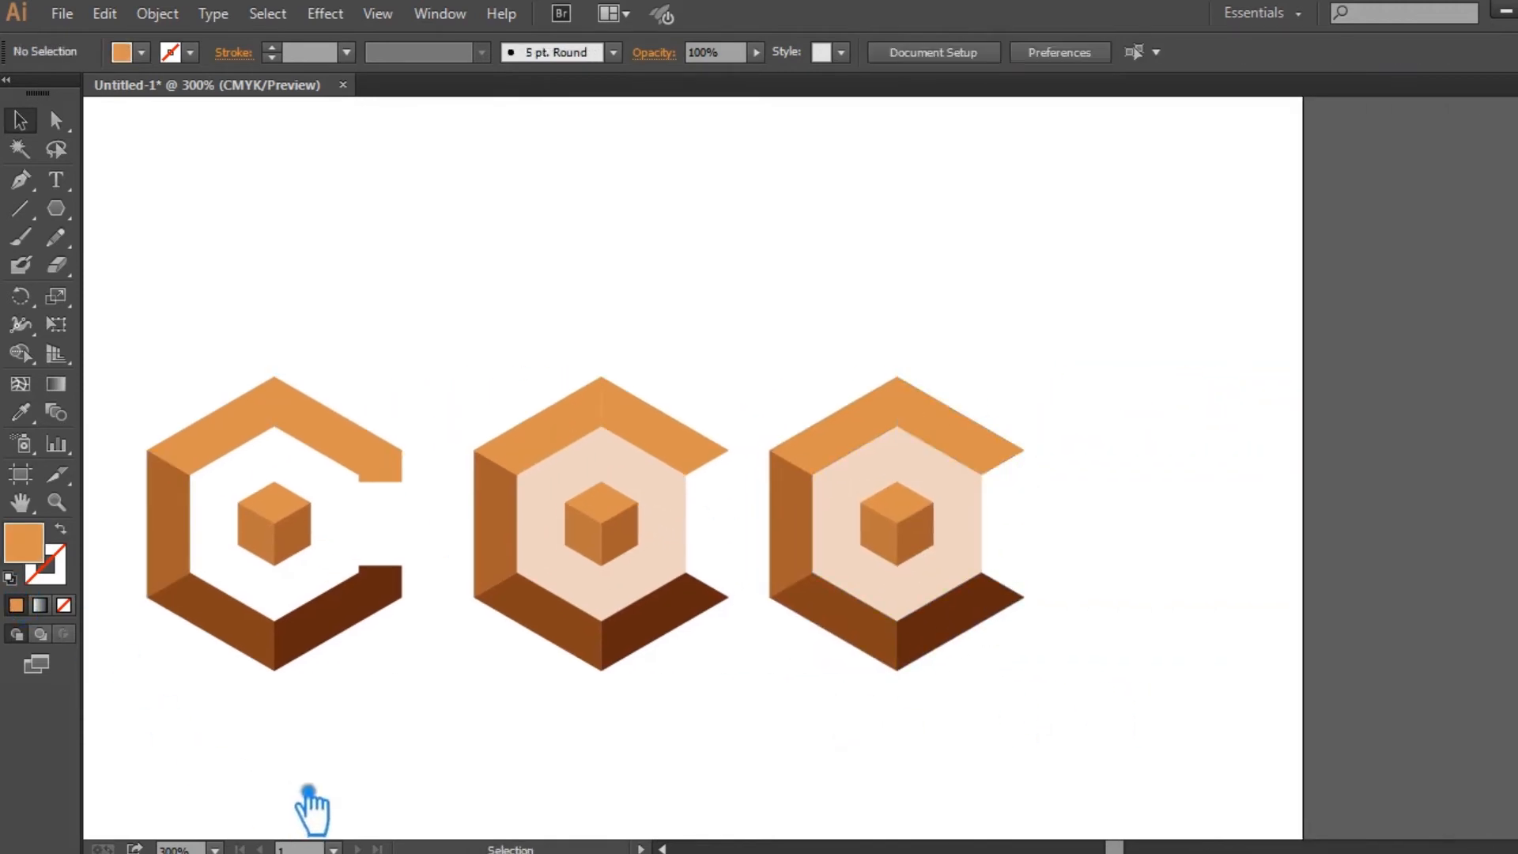
scroll(254, 453, left, 4)
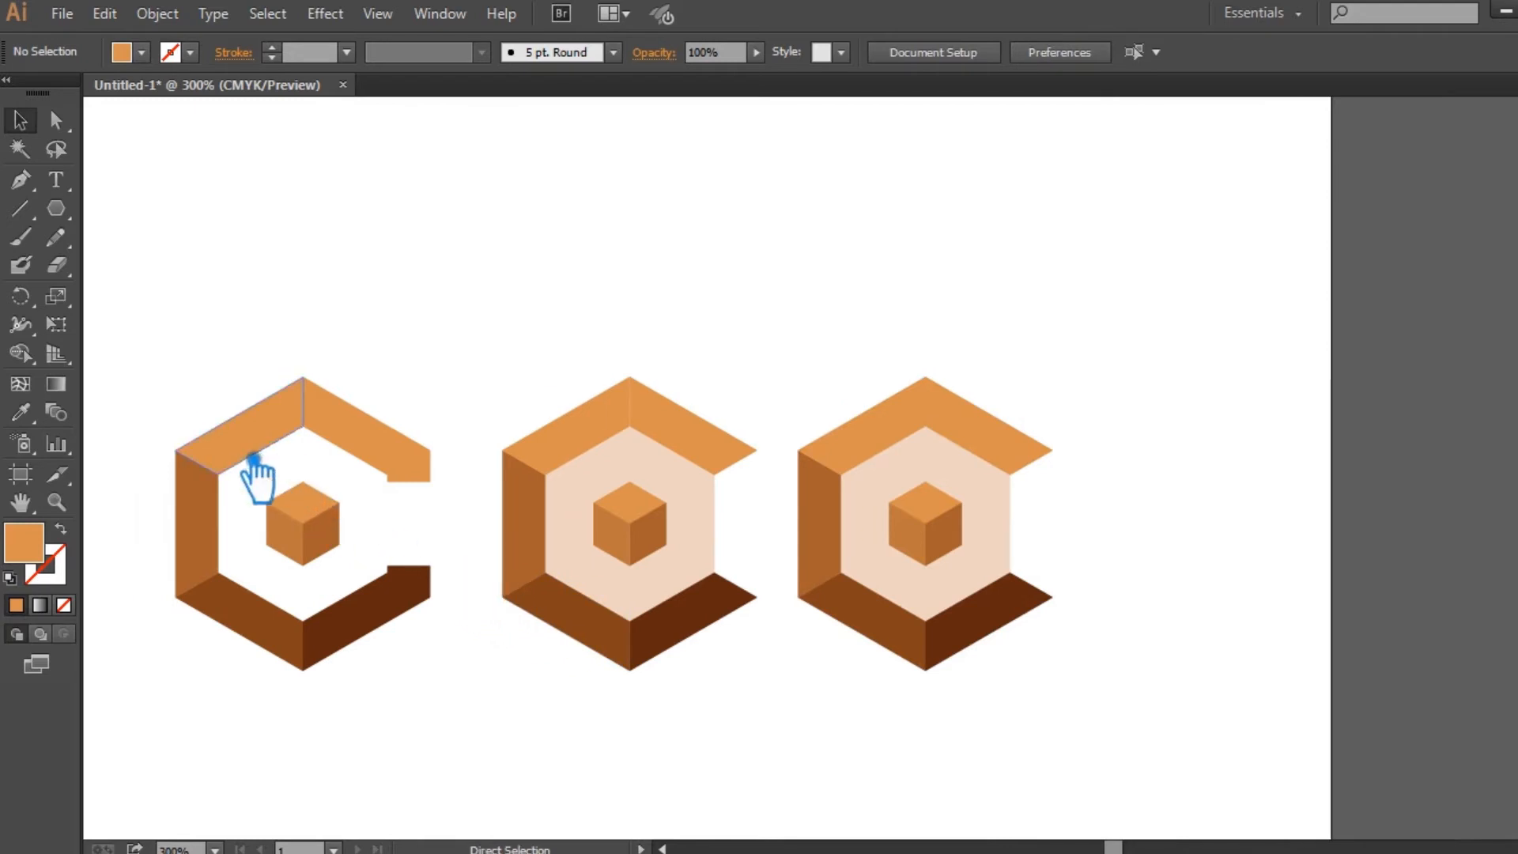
scroll(648, 458, up, 2)
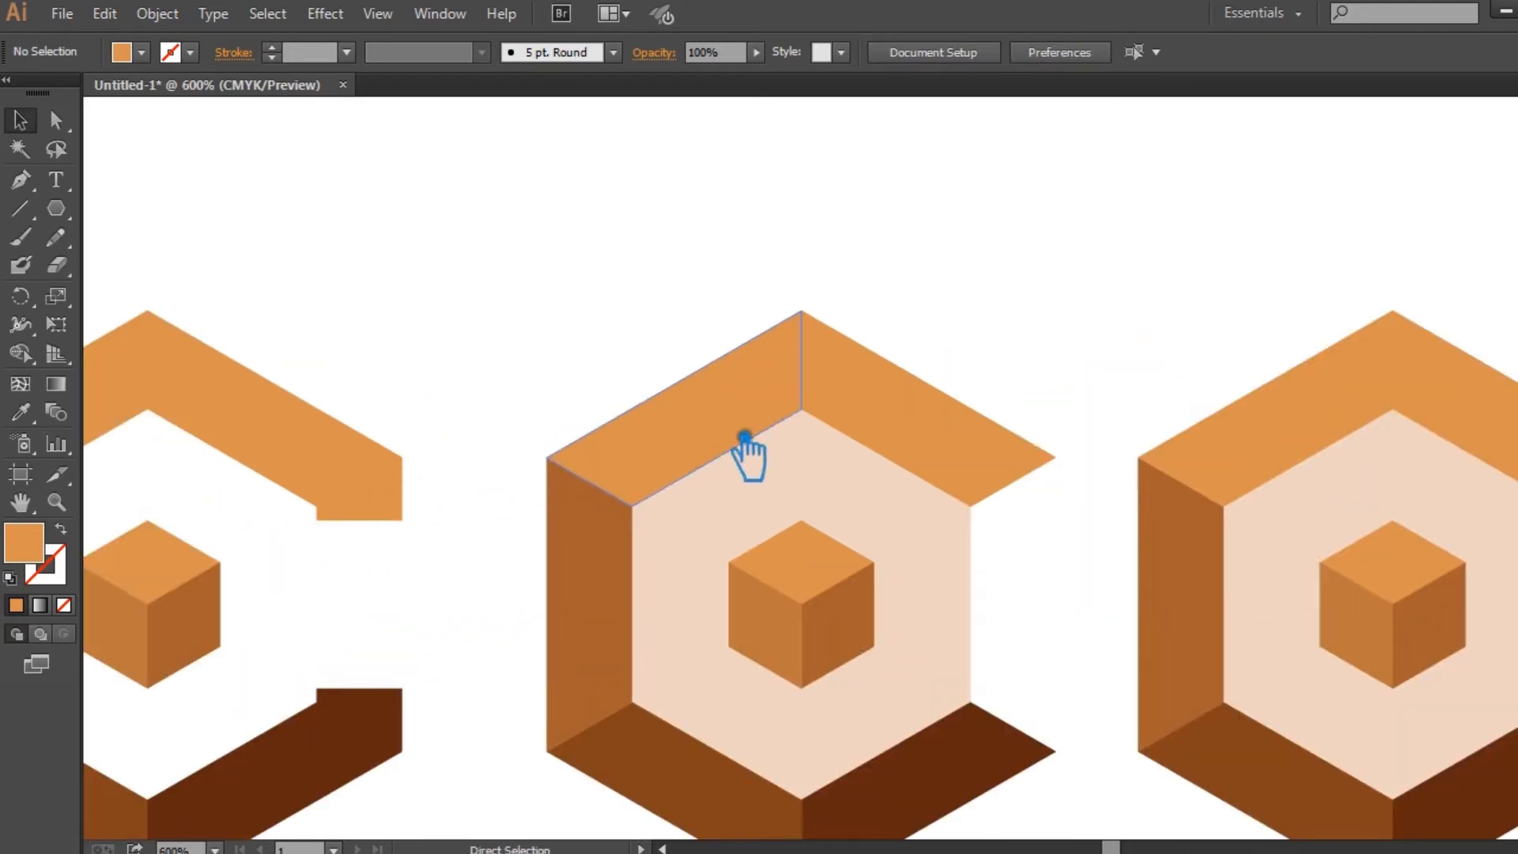
click(739, 432)
click(31, 421)
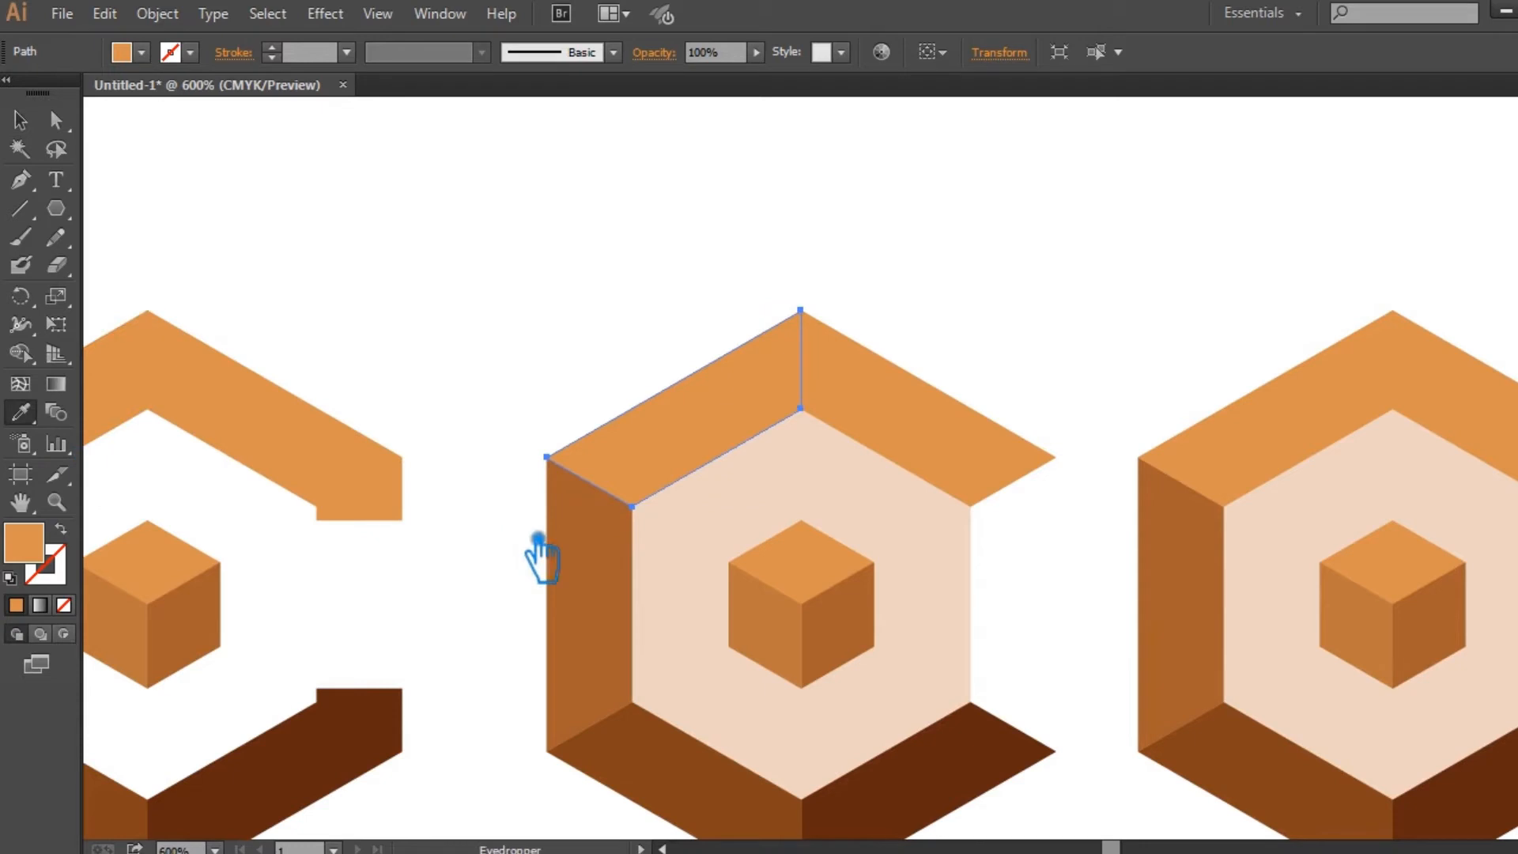
click(582, 565)
double_click(40, 545)
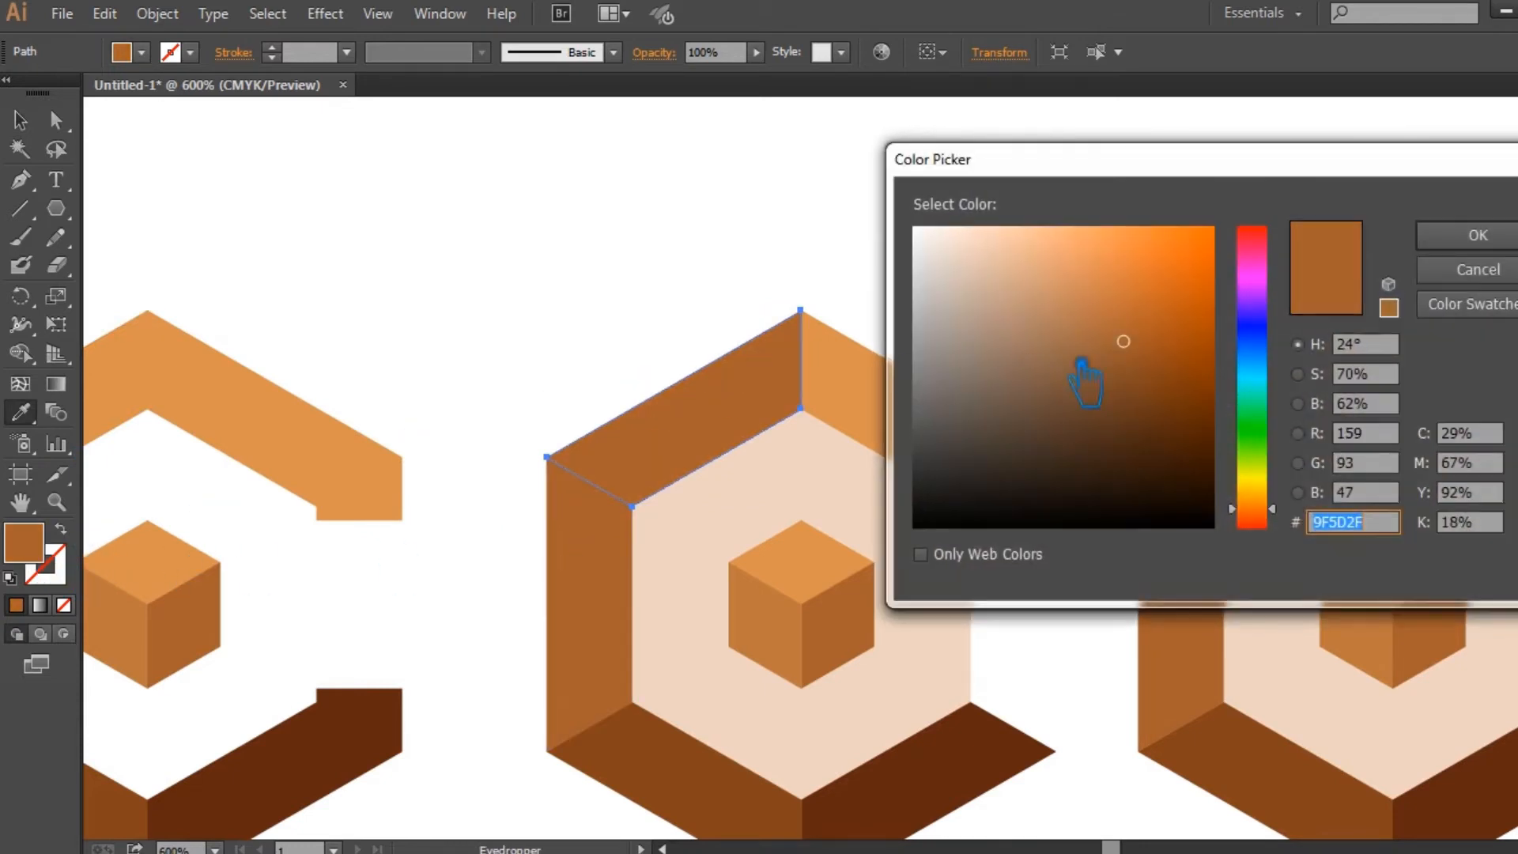
click(1143, 329)
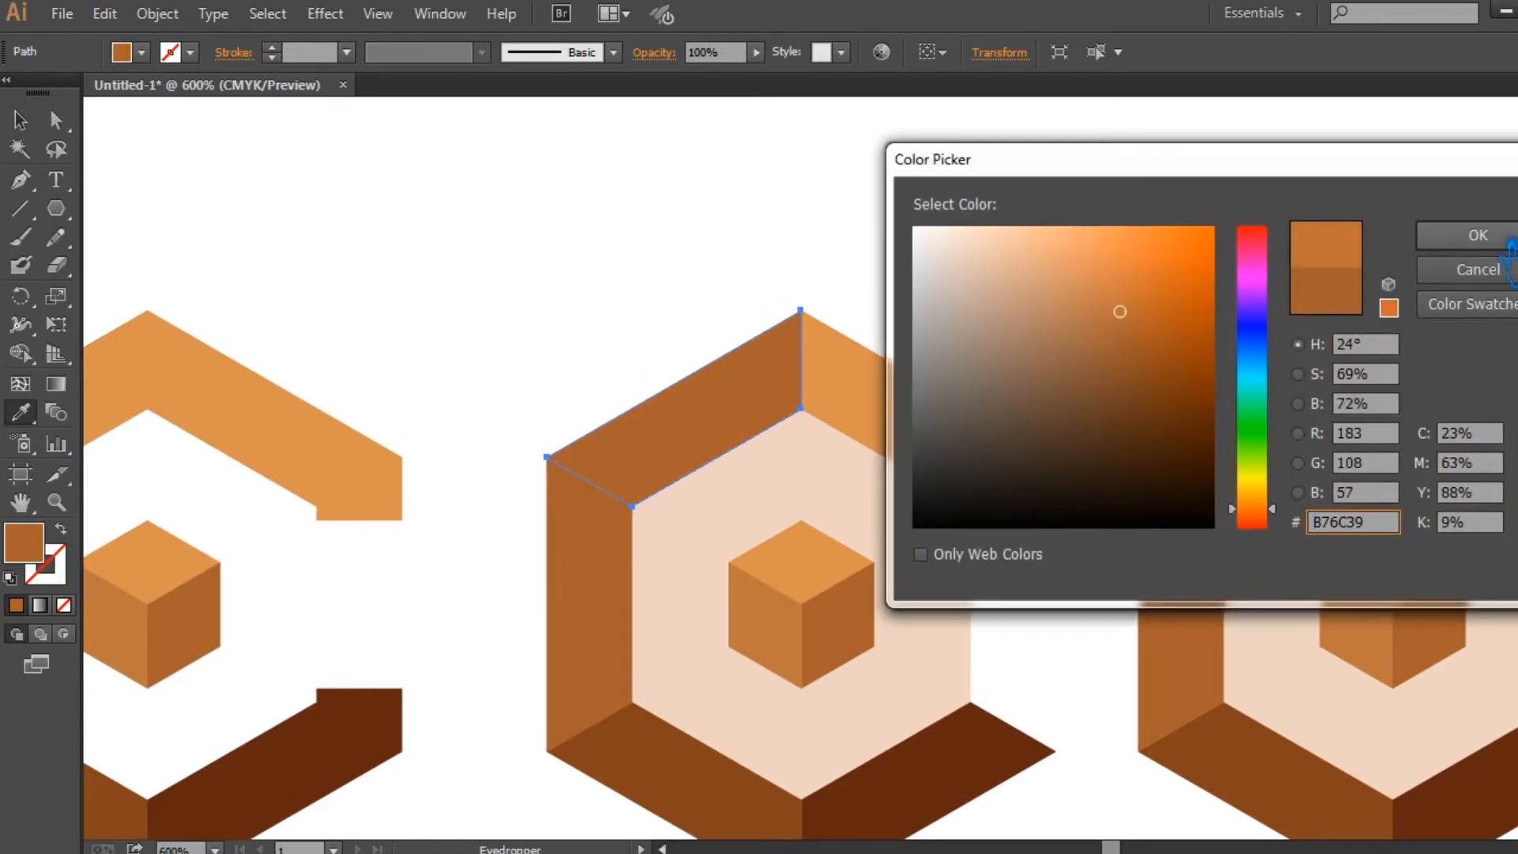
click(1482, 237)
Step: Lighten the fill of the middle logo's upper-left face further to #C47945 and deselect it
double_click(33, 552)
click(1137, 313)
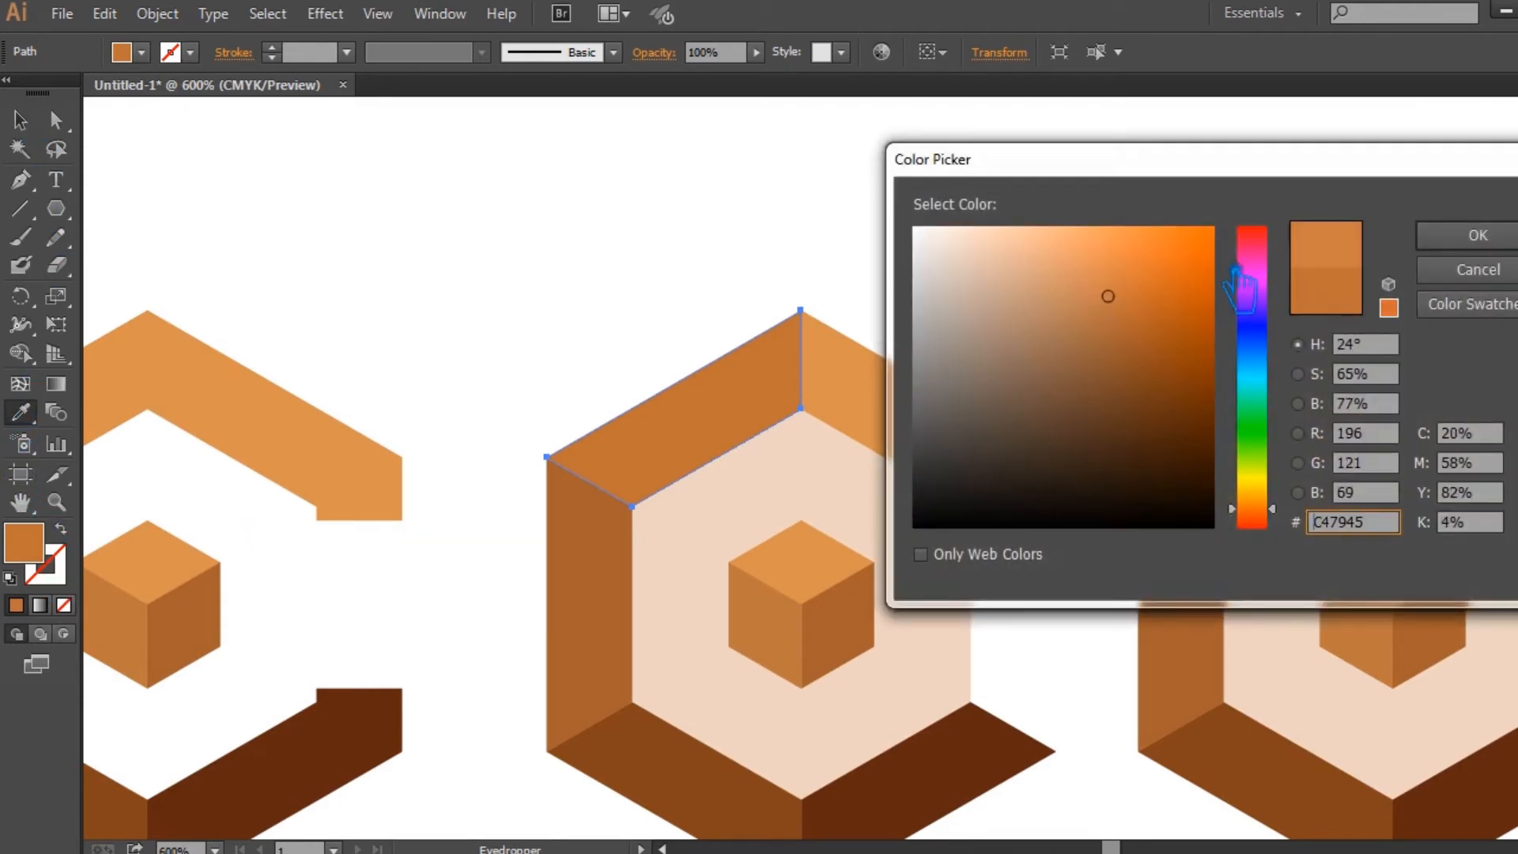
click(1423, 236)
click(30, 117)
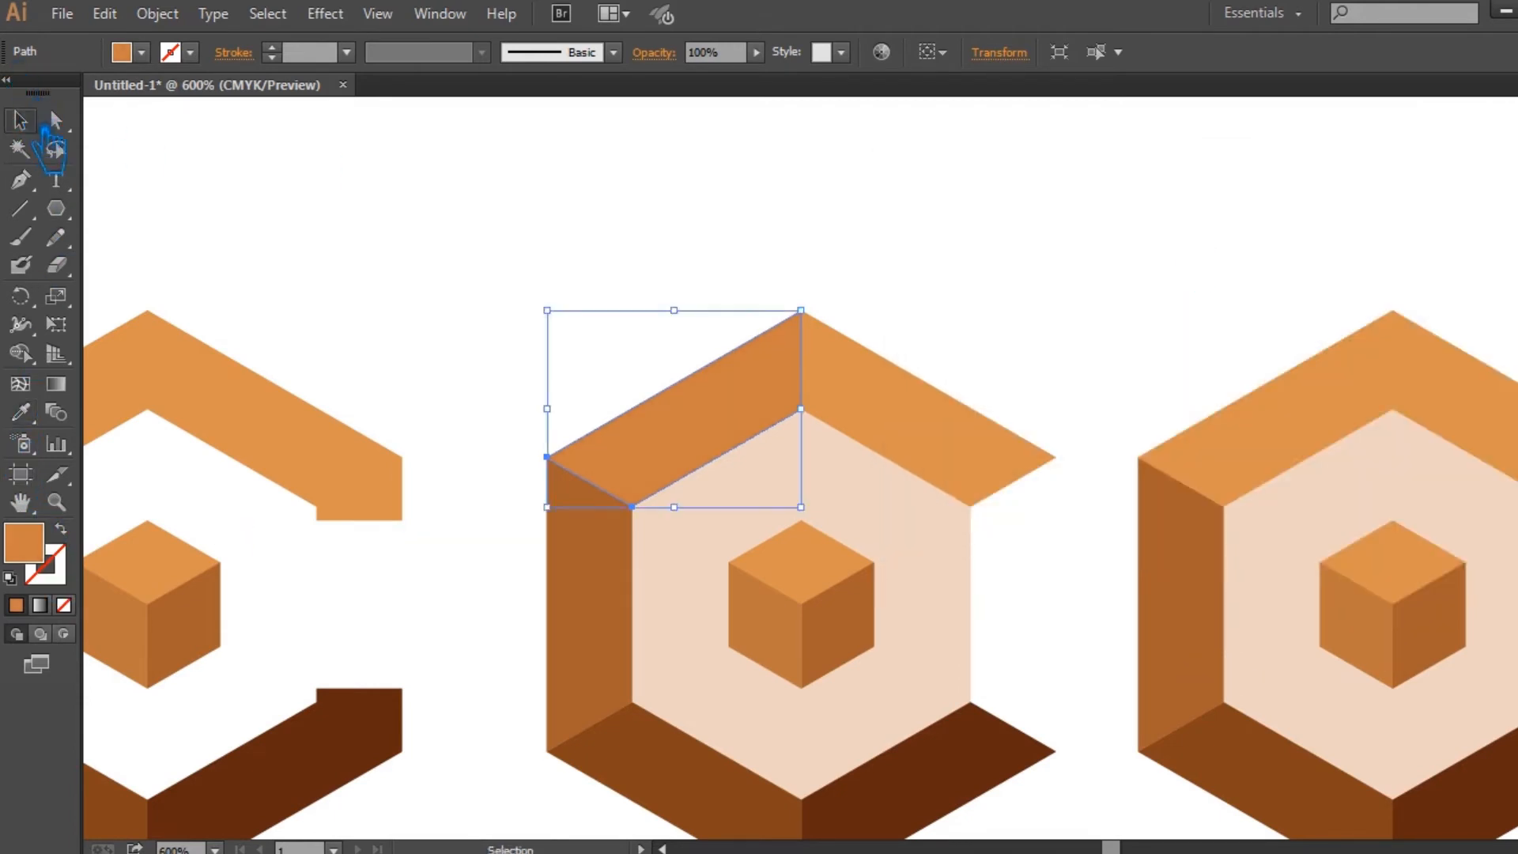
click(474, 212)
Step: Apply the middle logo's upper-left face color to the matching upper-left faces of the first and third logos
scroll(467, 261, right, 2)
scroll(473, 262, down, 1)
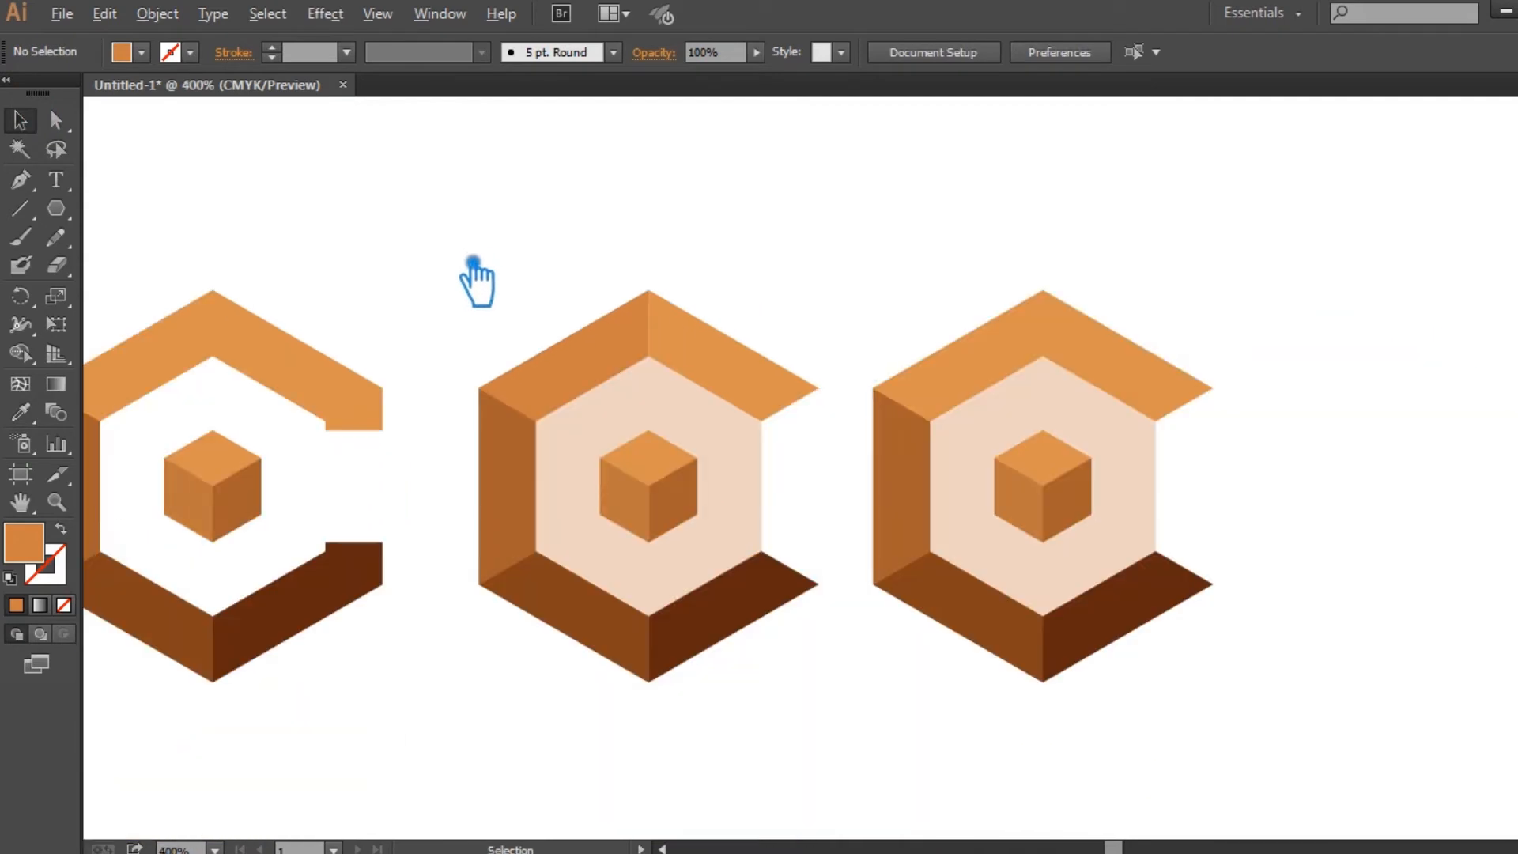
ctrl+click(1028, 362)
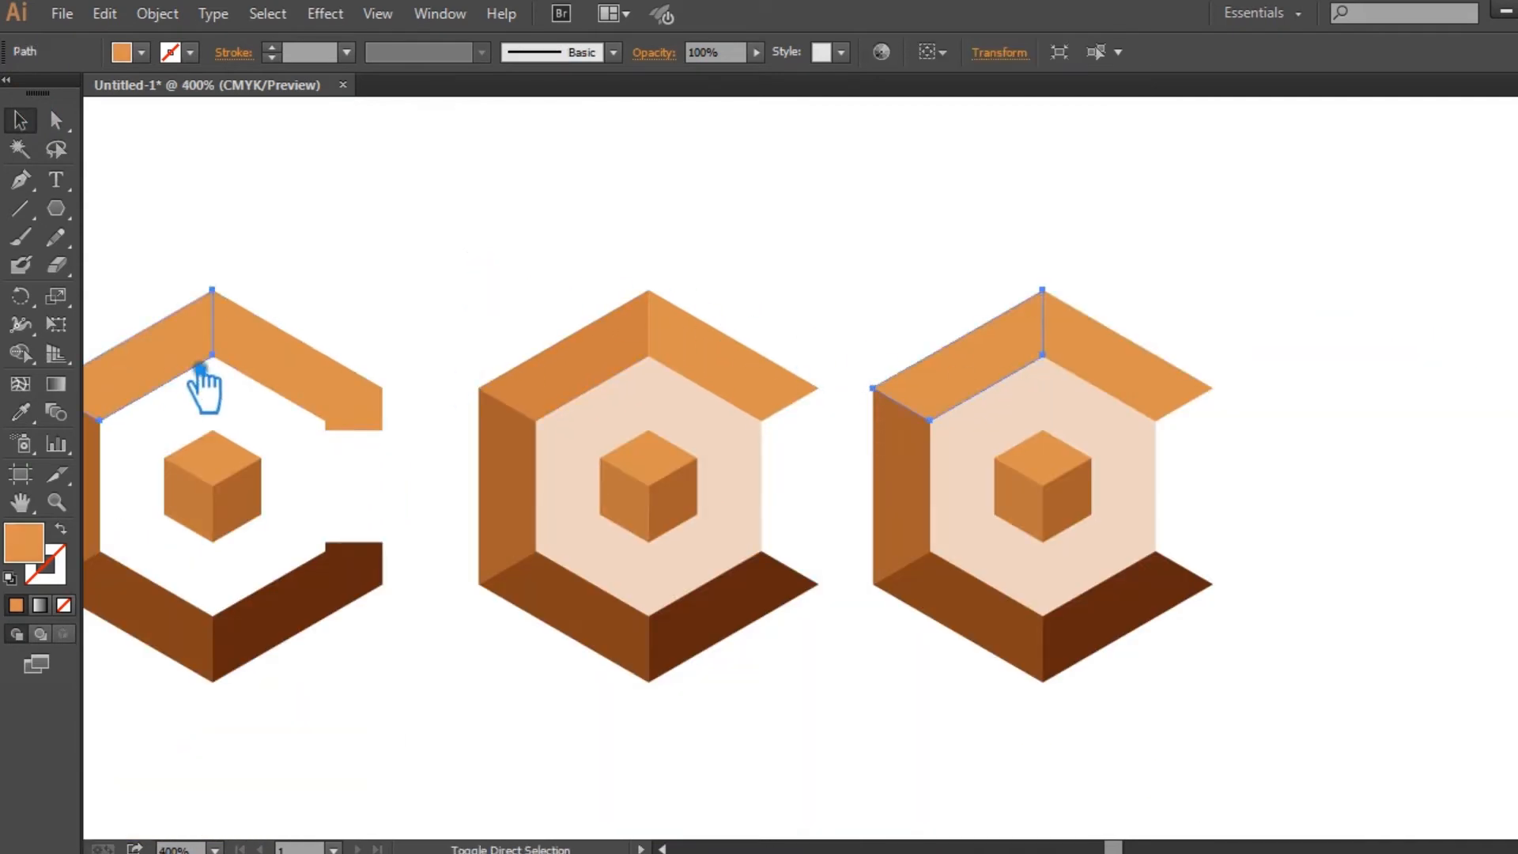
shift+click(190, 362)
click(20, 412)
click(572, 395)
click(19, 120)
click(1492, 546)
scroll(1396, 579, down, 1)
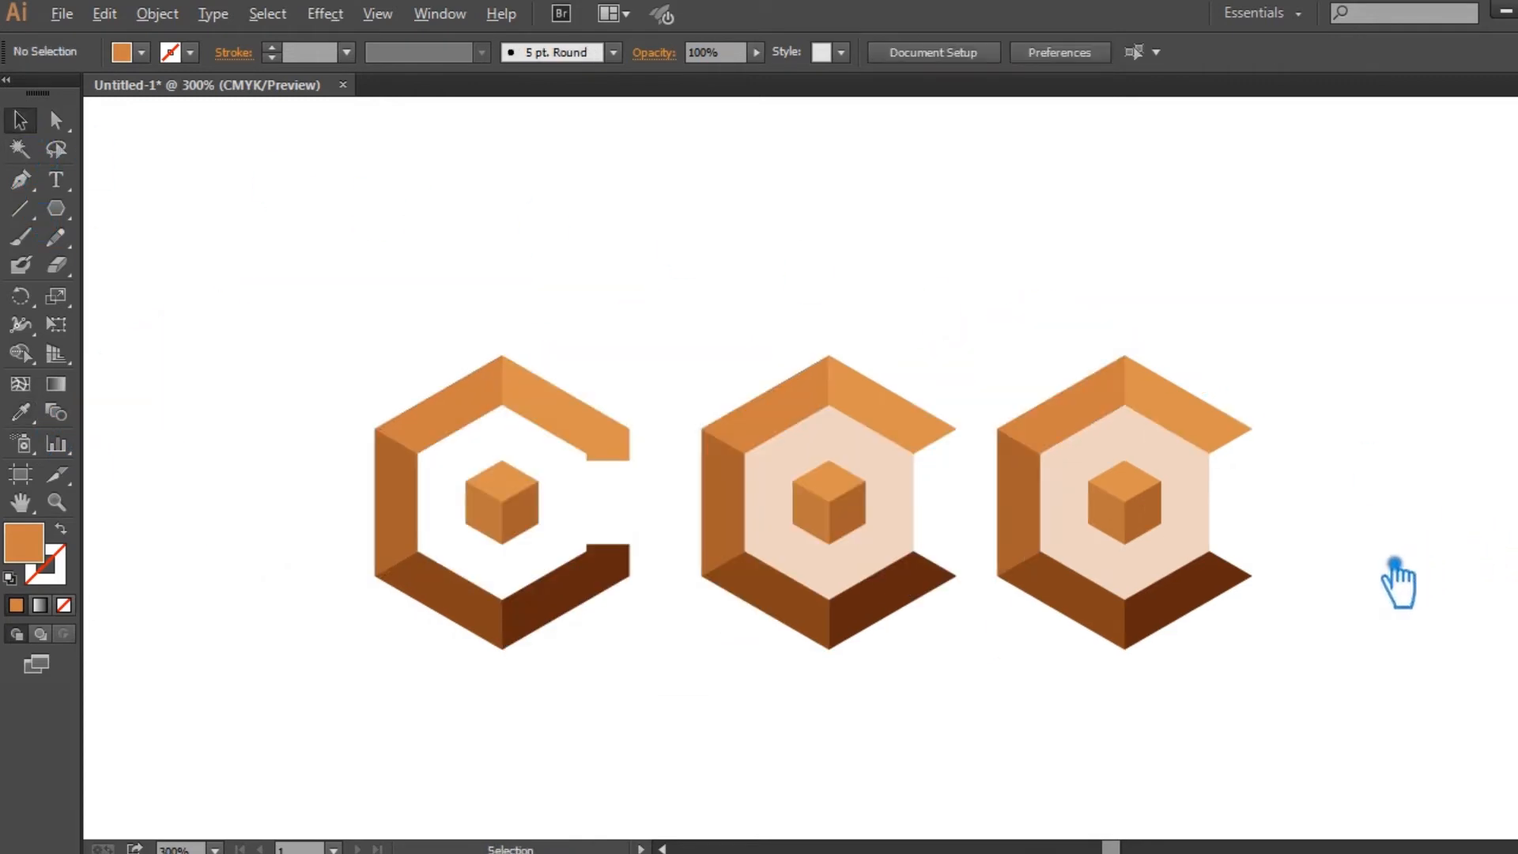
drag(1326, 668, 1247, 672)
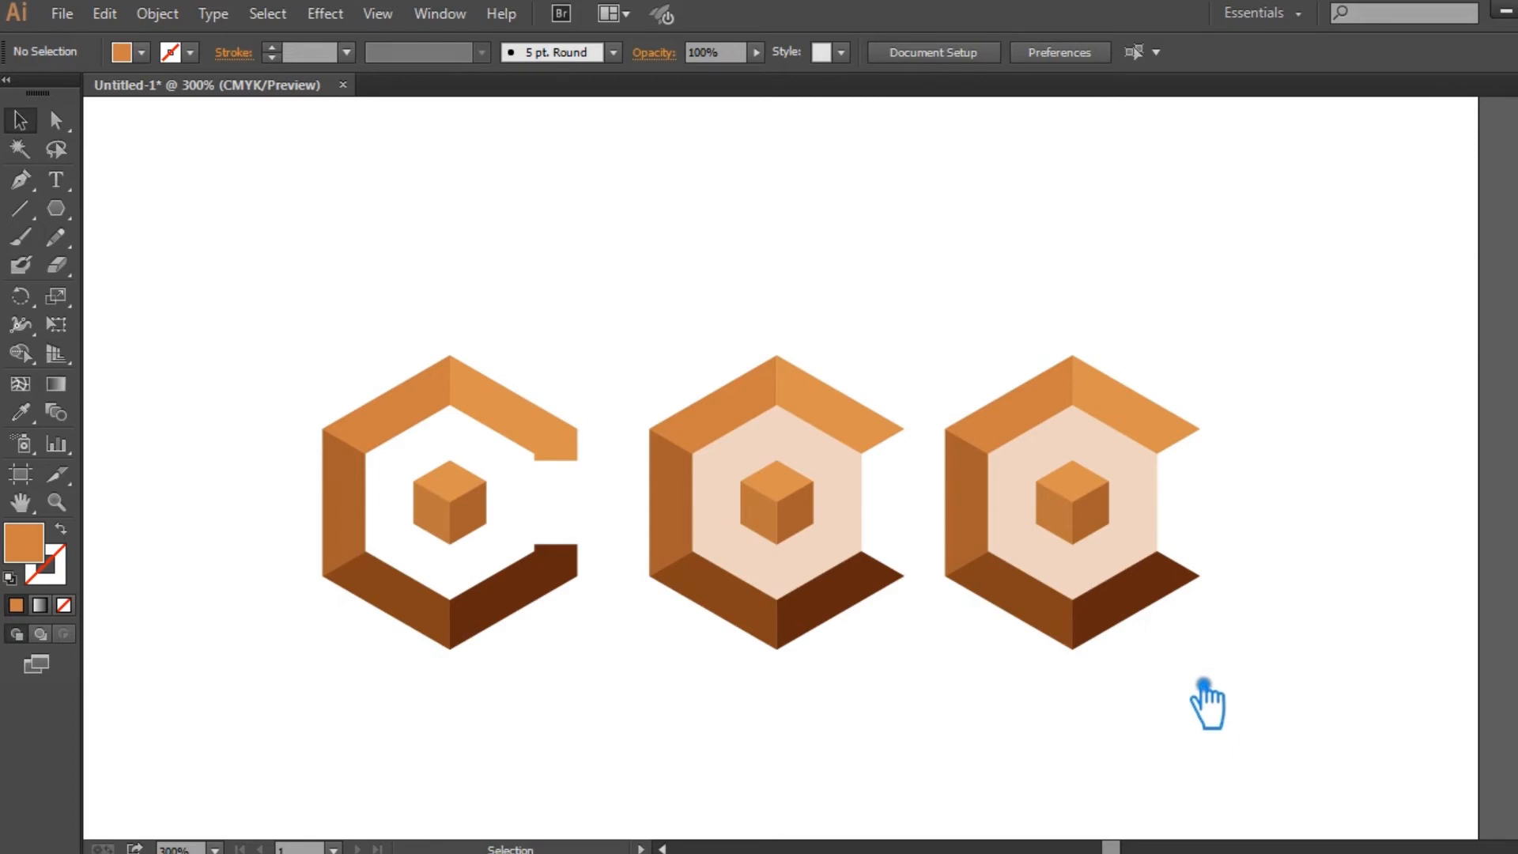
Step: Draw a line on the third logo from the cube's lower-right corner to the hexagon's lower-right corner and extend it beyond both ends
alt+scroll(1257, 596, up, 2)
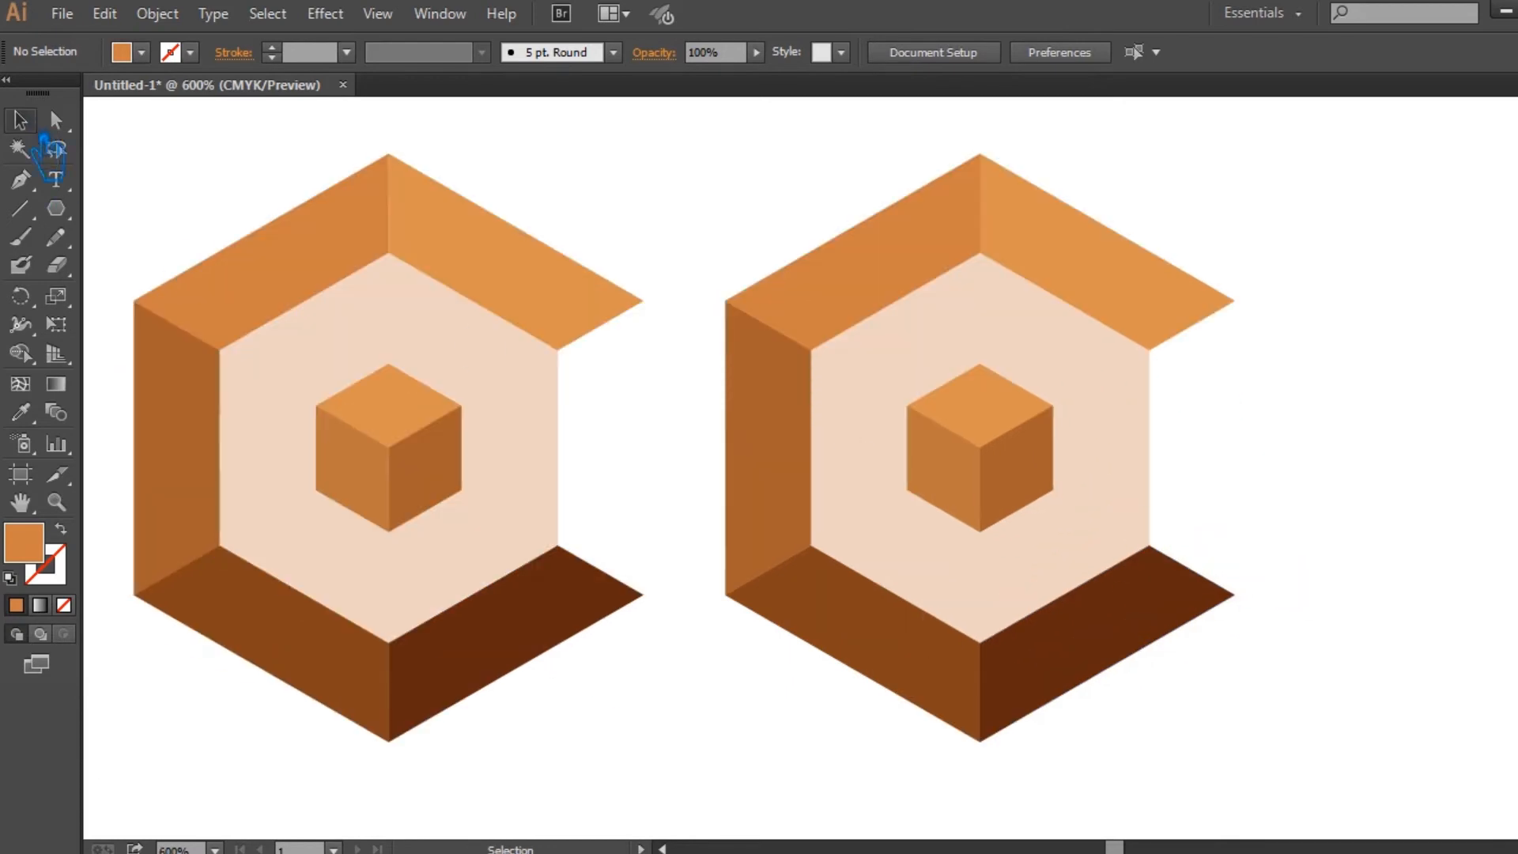
click(44, 207)
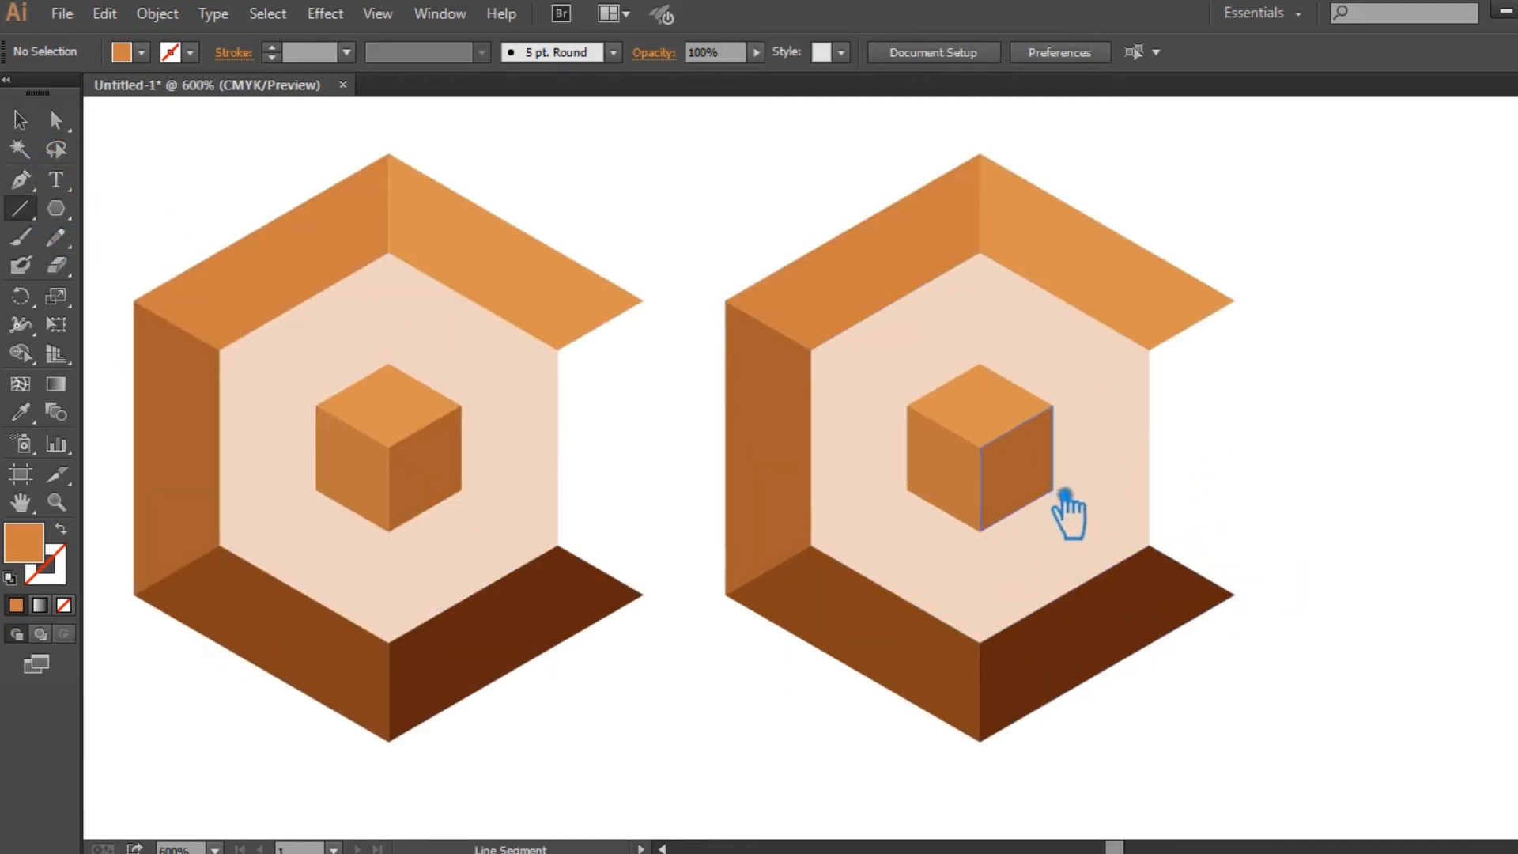
drag(1074, 501, 1182, 561)
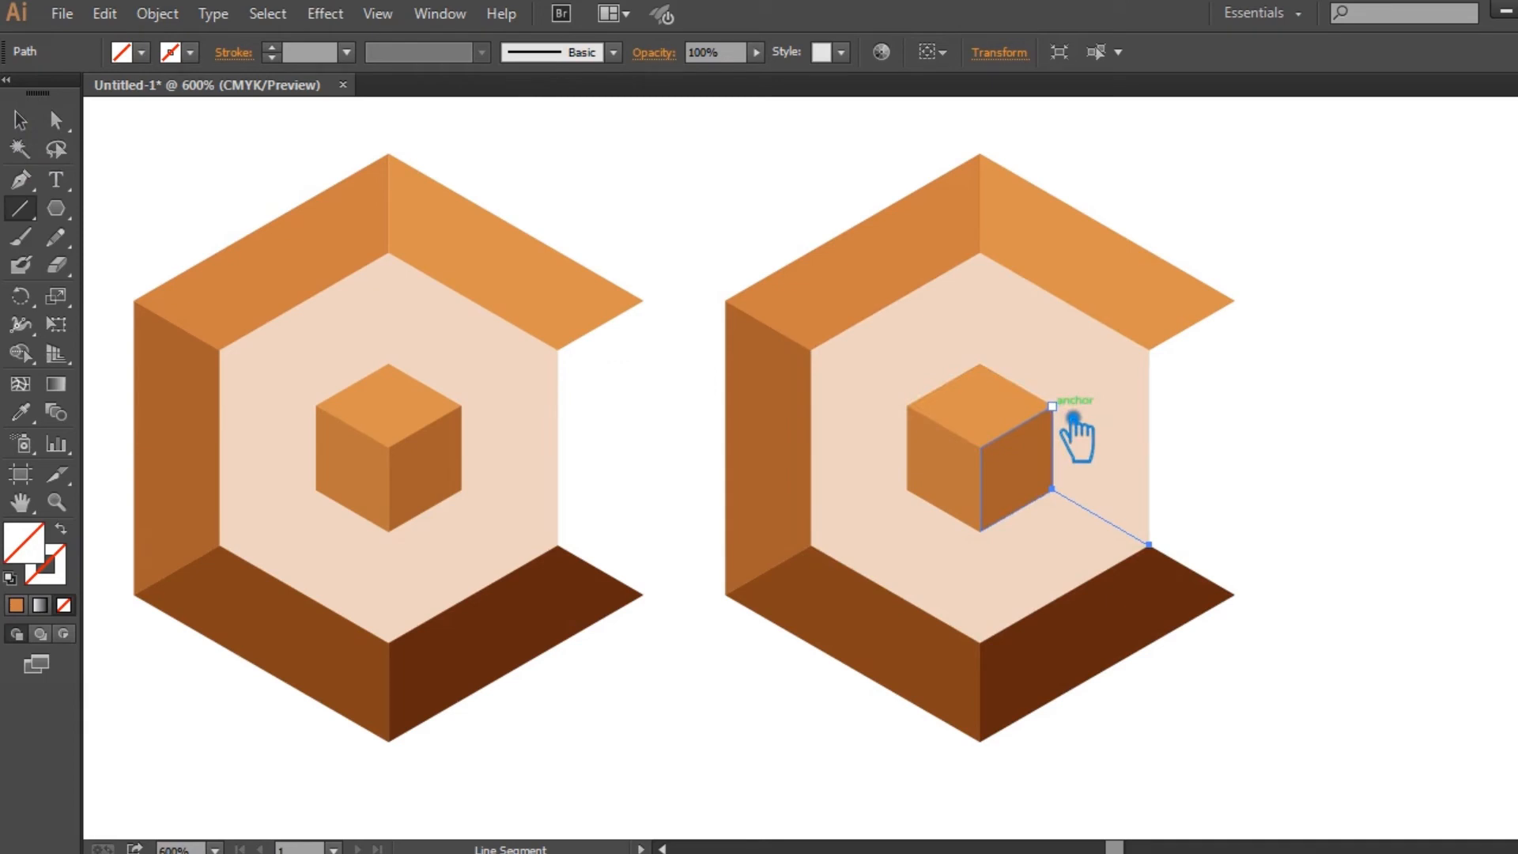
ctrl+click(1187, 434)
mouse_move(907, 405)
mouse_down()
mouse_move(1078, 505)
mouse_move(1186, 542)
mouse_move(1233, 586)
mouse_up()
click(34, 121)
Step: Draw a second line through the inner hexagon's upper-right corner and the cube's center, and extend it past the hexagon's edge
click(20, 208)
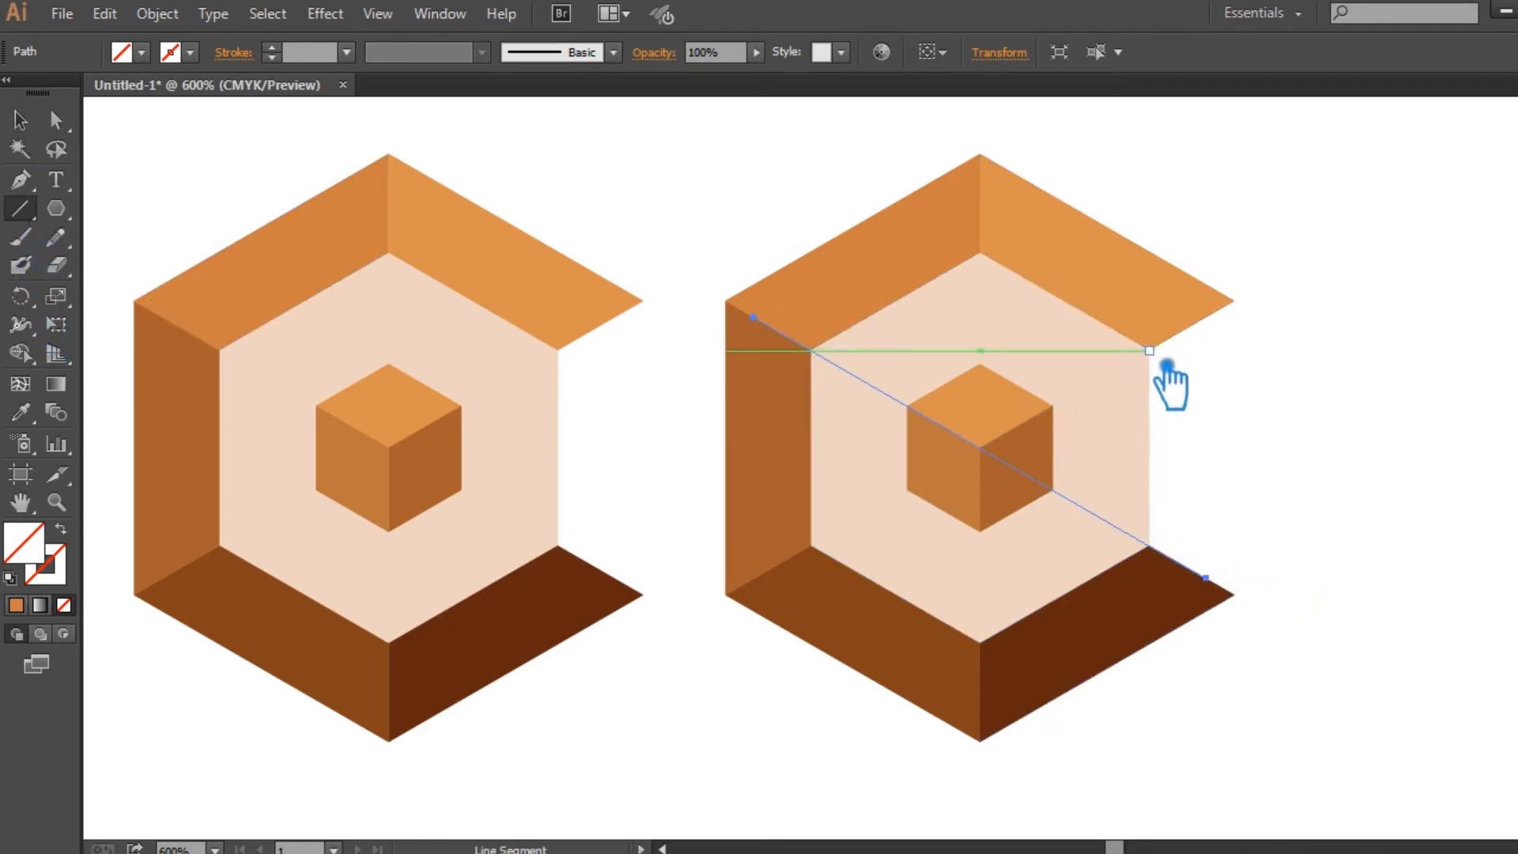
drag(1149, 351, 1001, 465)
click(20, 120)
drag(1171, 457, 1281, 532)
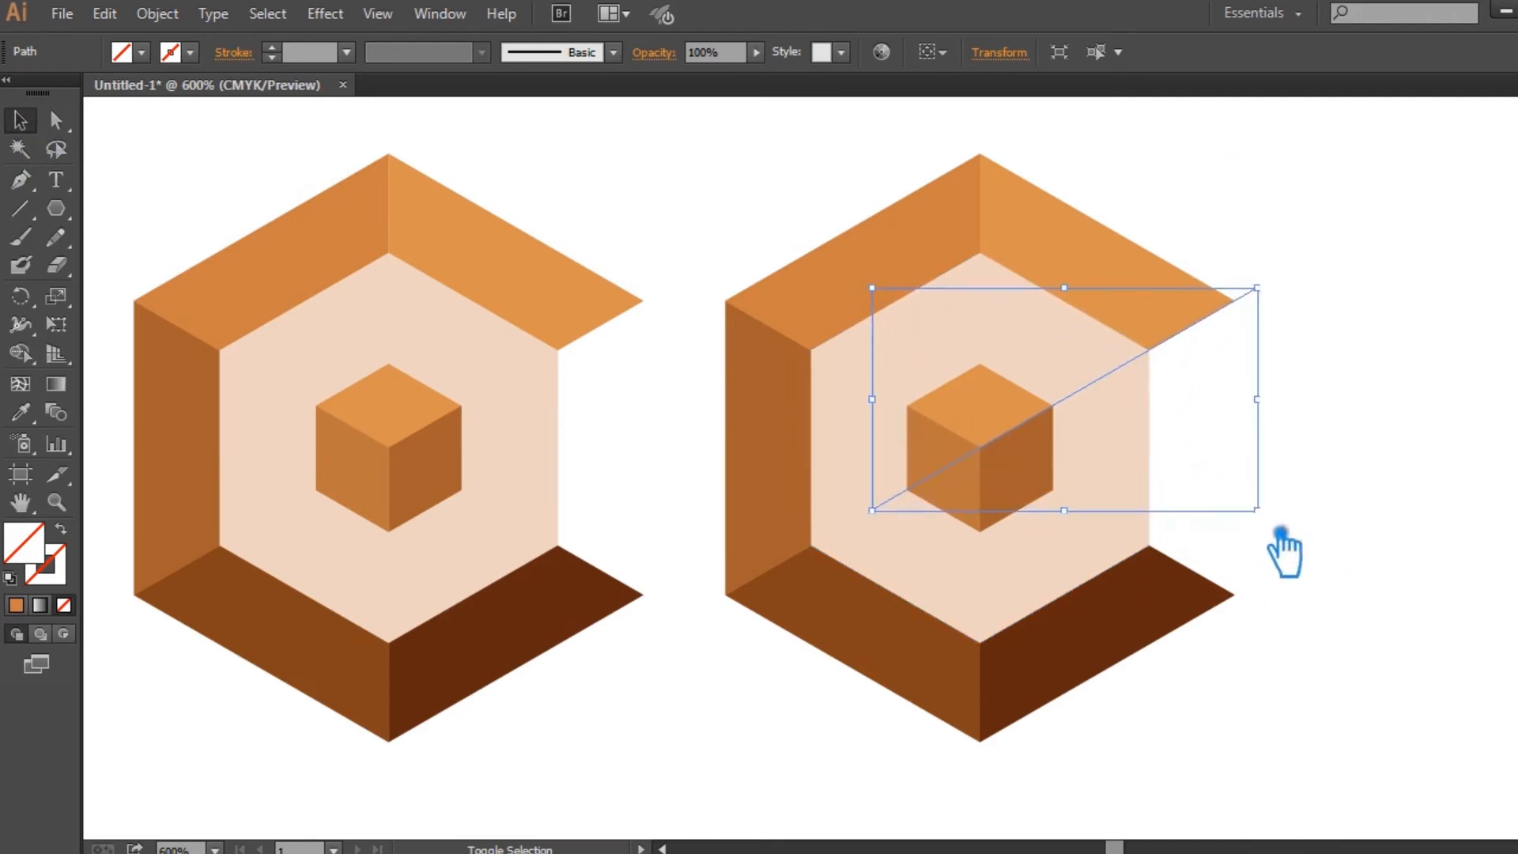
Step: Select both diagonal lines with the third logo's beige hexagon and divide the hexagon along them
shift+click(1108, 521)
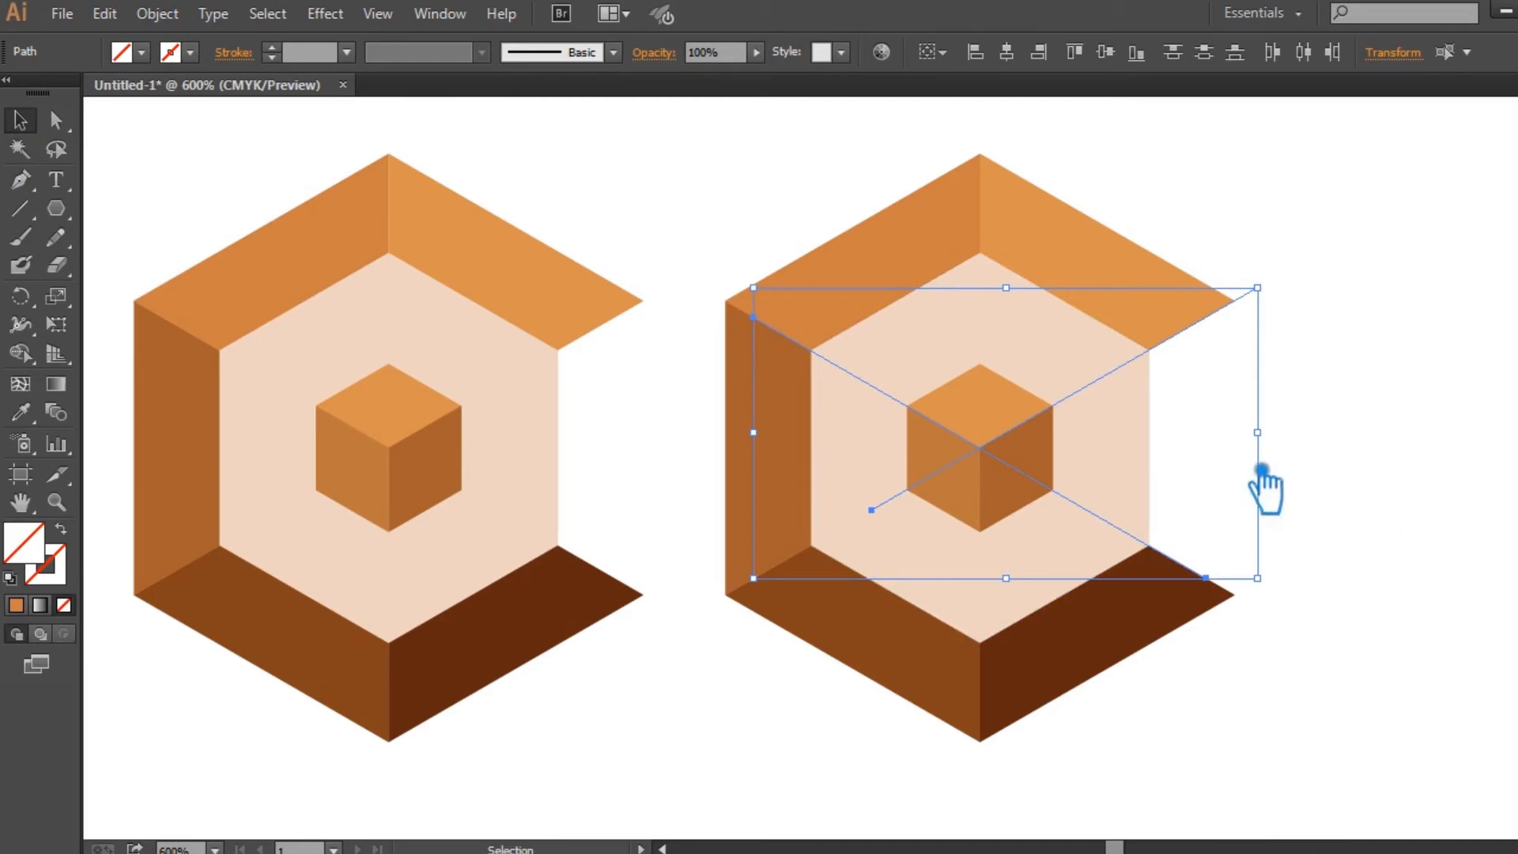
shift+click(1122, 466)
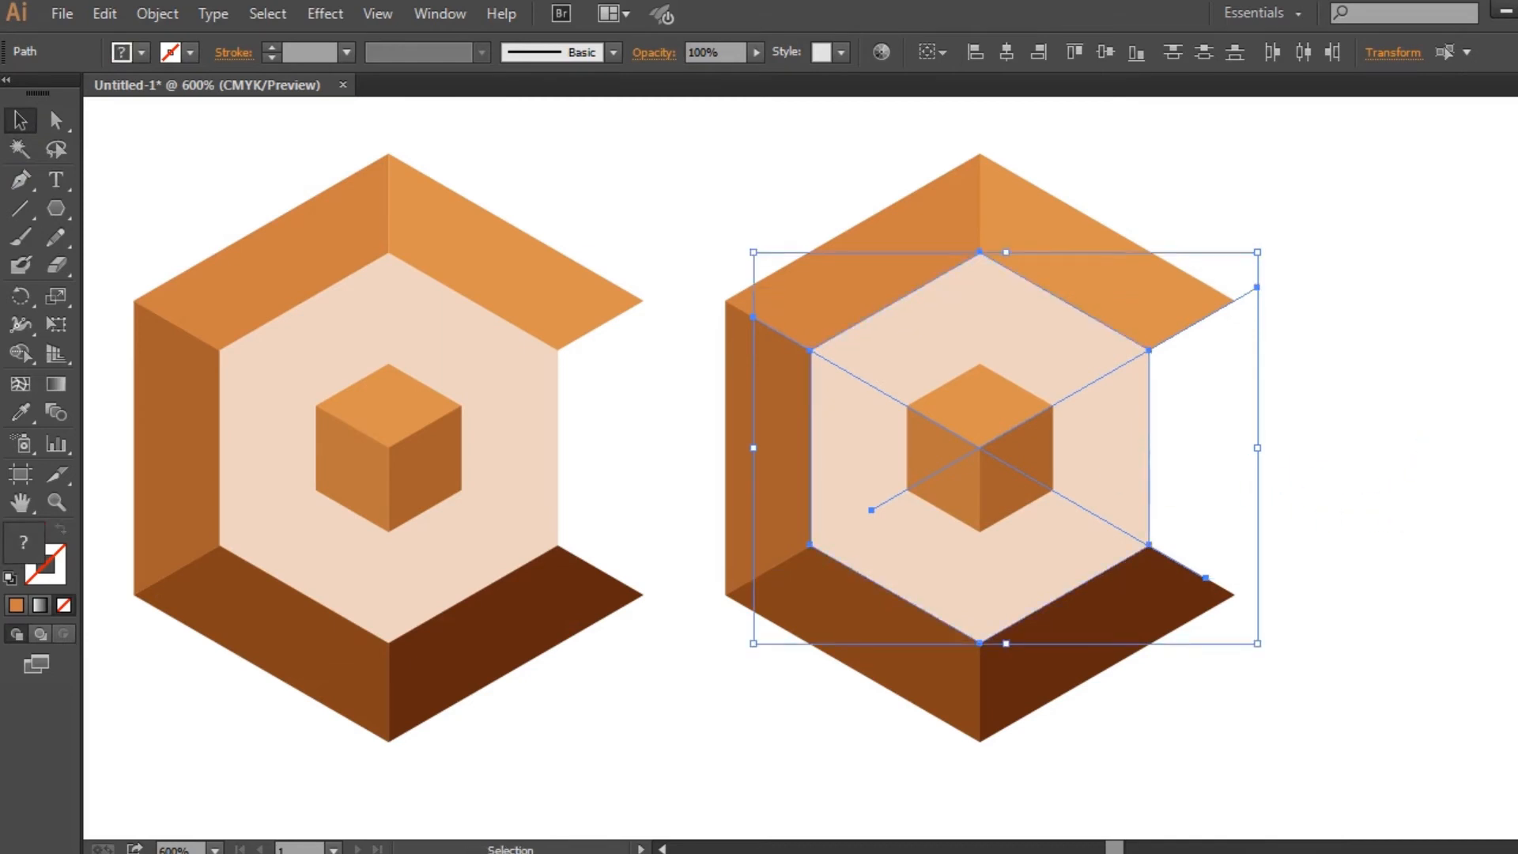
key(shift+ctrl+F9)
click(1319, 721)
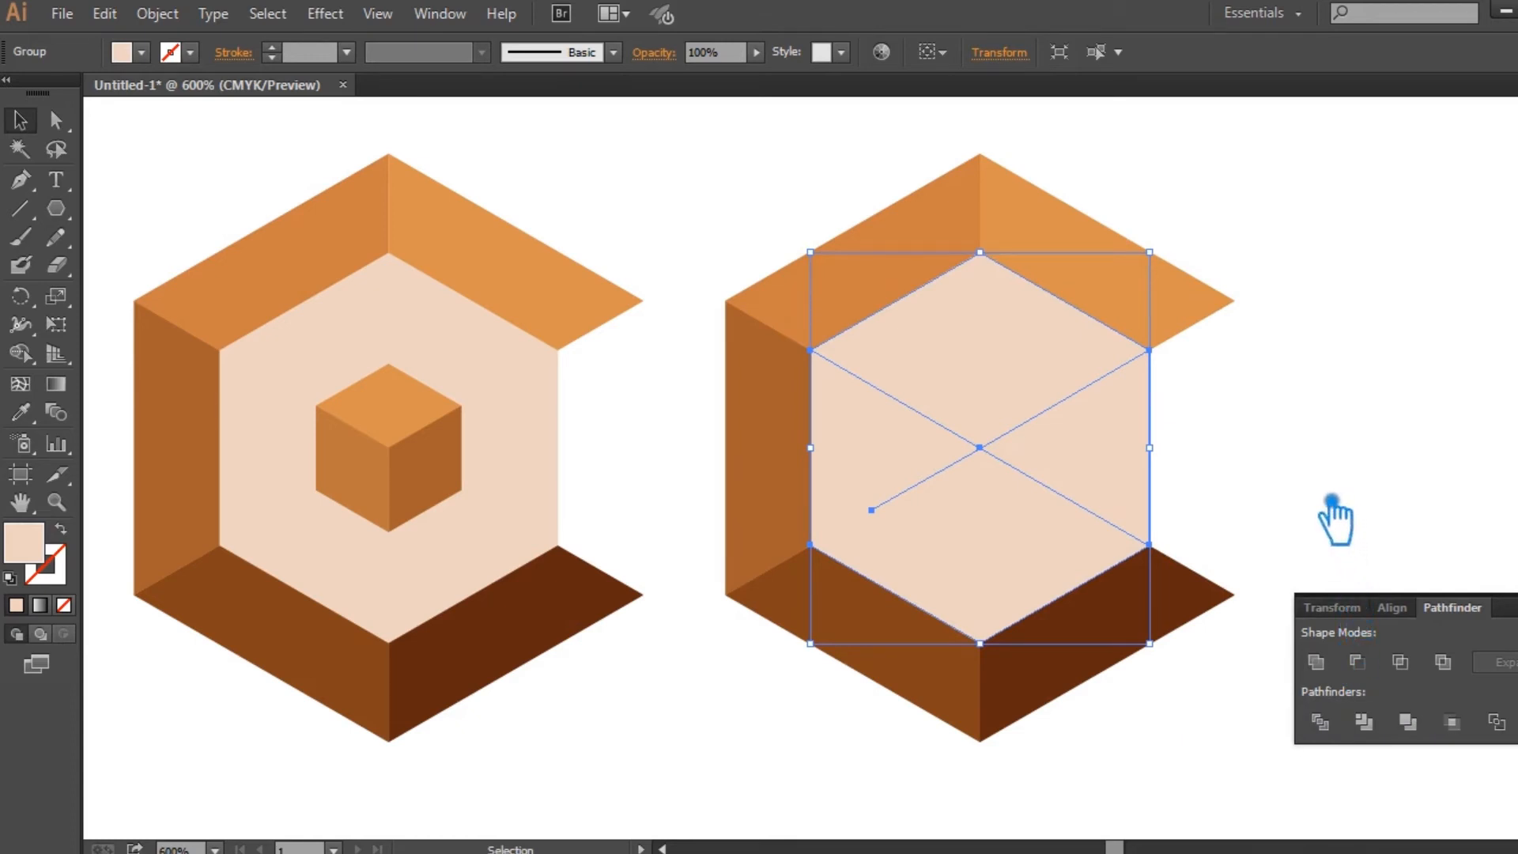
Step: Send the divided beige hexagon group behind the cube of the third logo and deselect it
click(1332, 501)
click(1056, 467)
key(ctrl+shift+[)
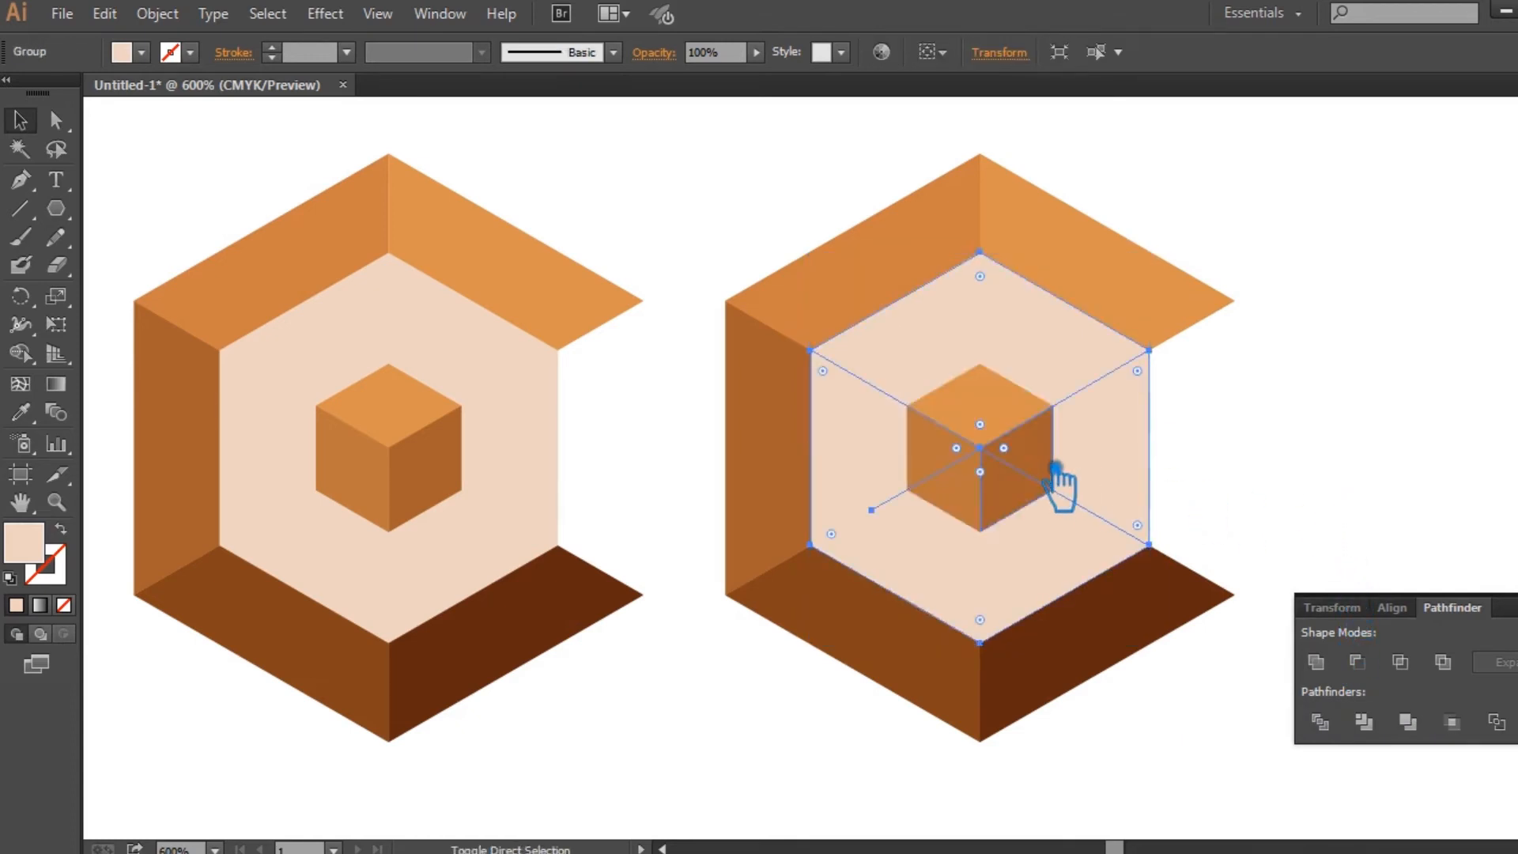
click(1265, 498)
Step: Ungroup the divided hexagon, delete its right-hand wedge between the two arms, and hide the Pathfinder options
click(1118, 462)
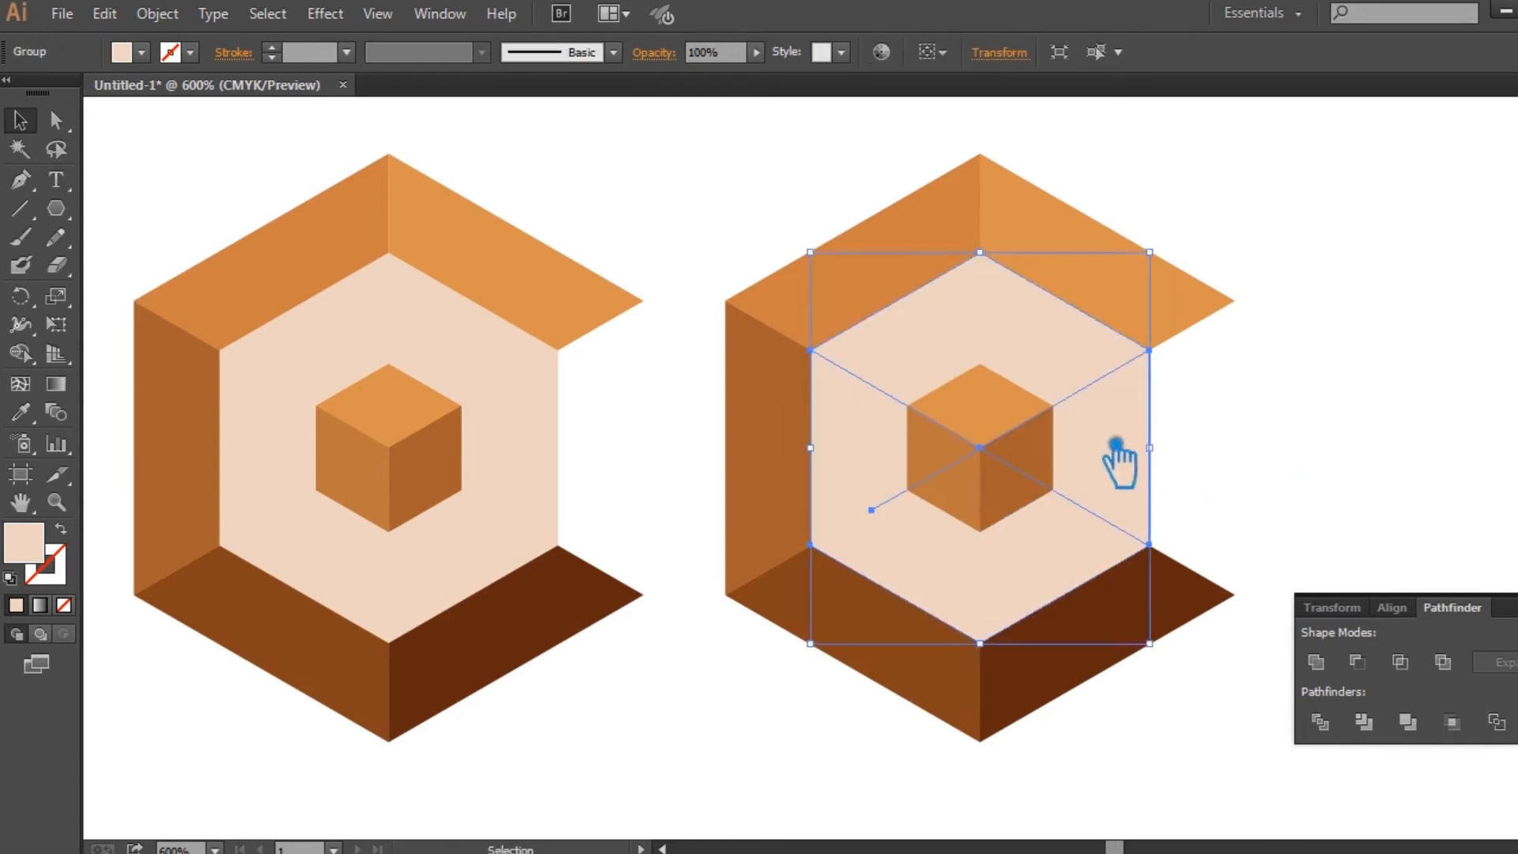
right_click(1116, 447)
click(1139, 575)
click(1239, 490)
click(1171, 449)
key(Delete)
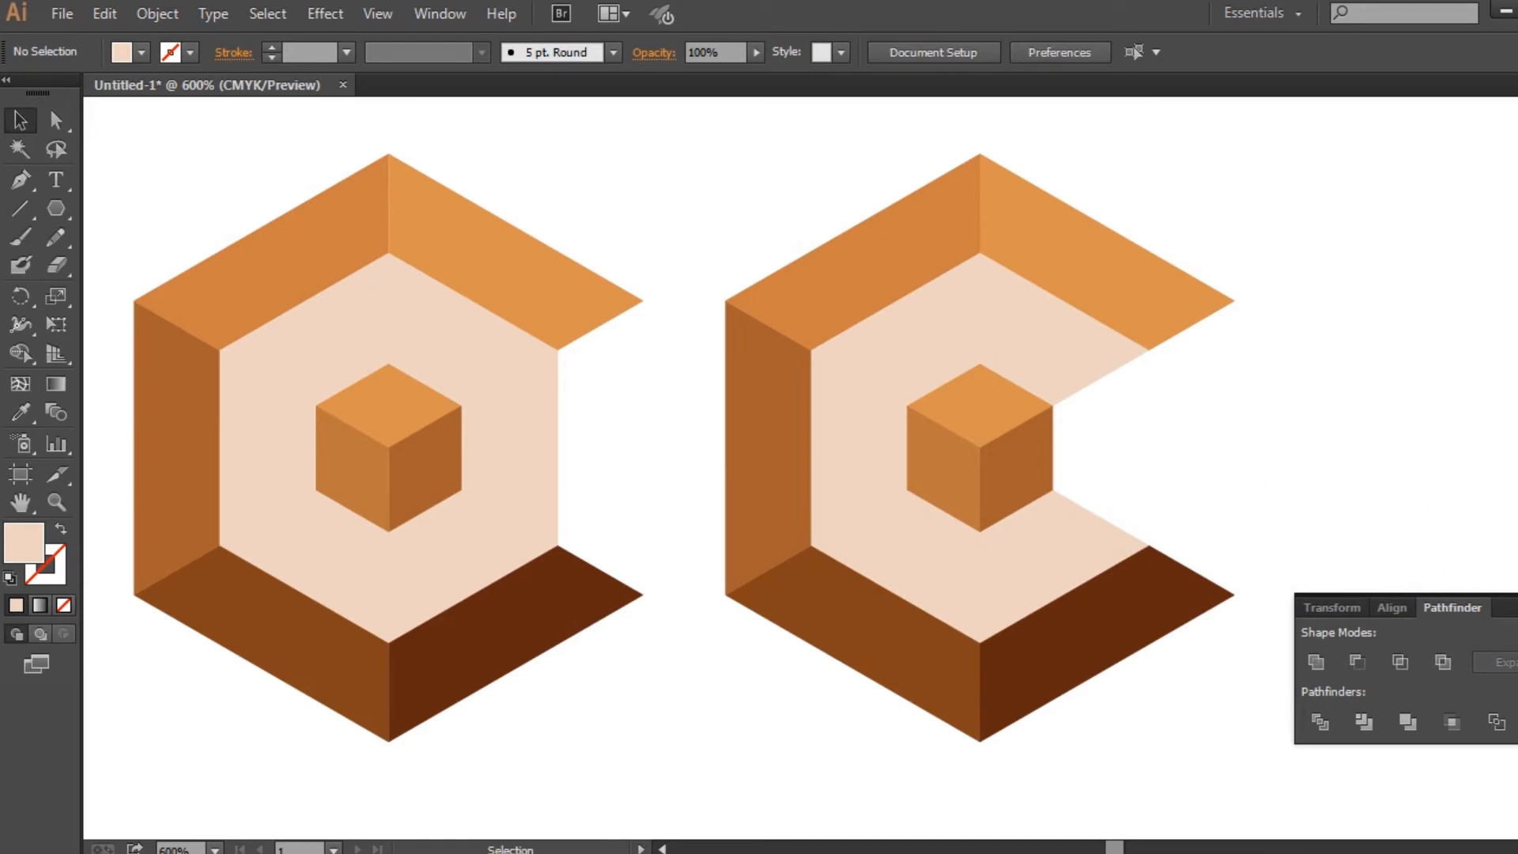
key(shift+Tab)
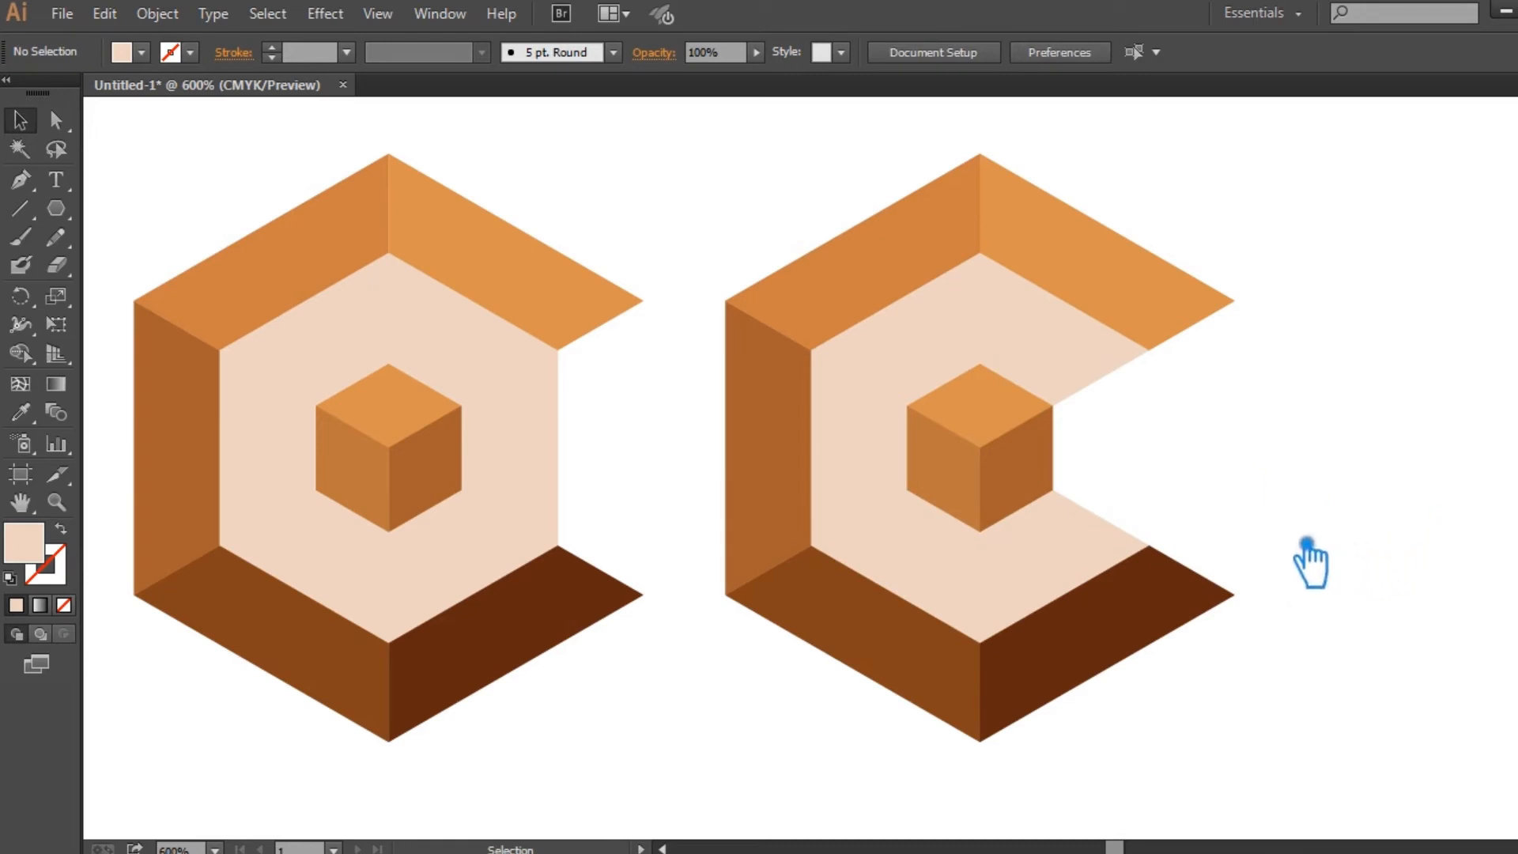
scroll(1293, 529, down, 2)
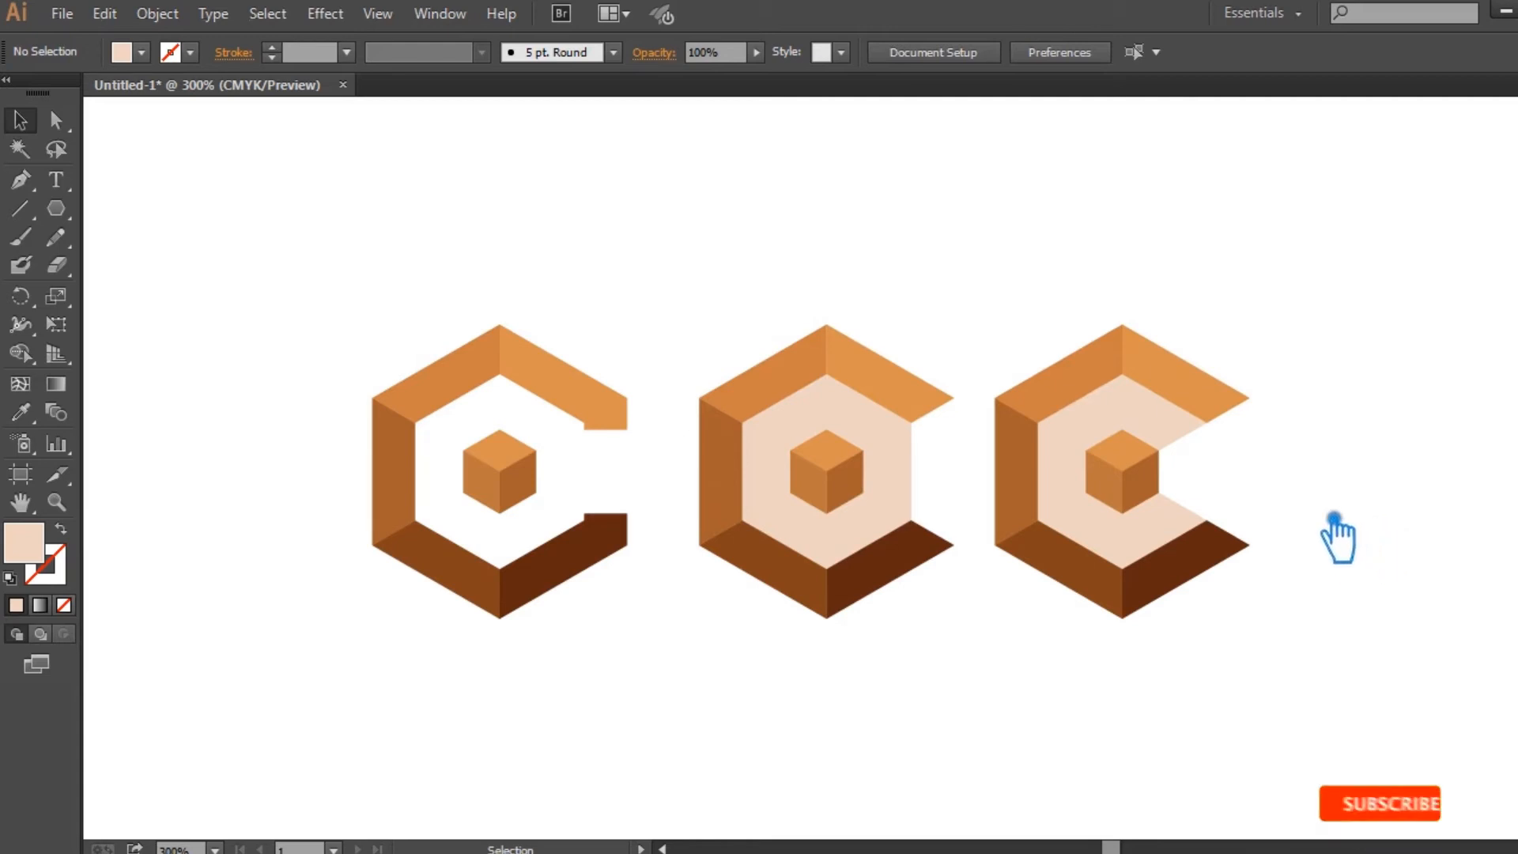
scroll(1308, 476, up, 1)
scroll(1300, 474, up, 1)
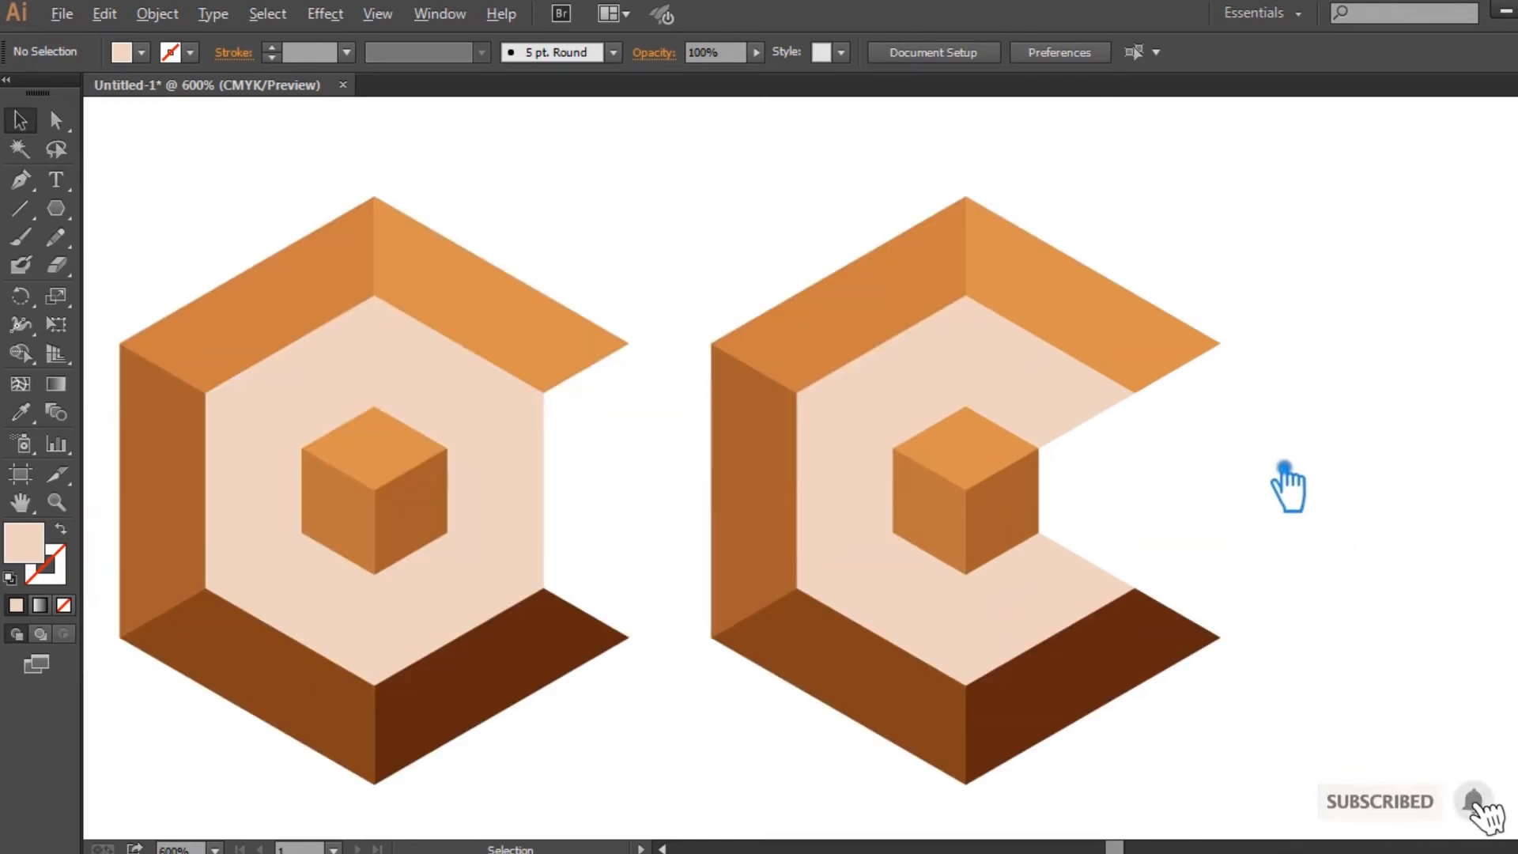
Step: Select the two remaining beige pieces of the third logo's inner hexagon, unite them into one shape, and deselect it
click(1051, 405)
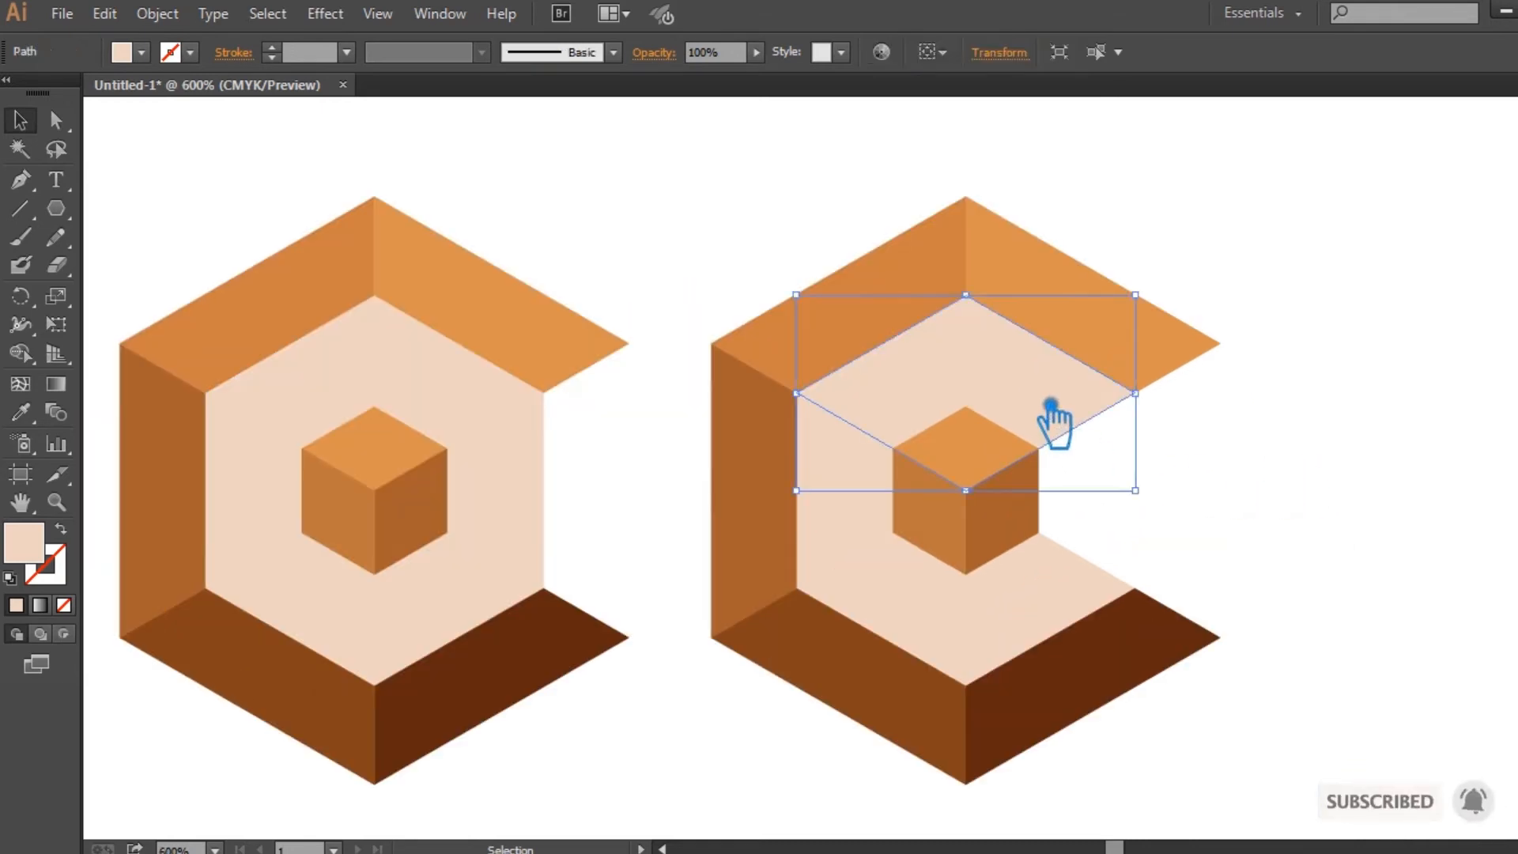
click(901, 605)
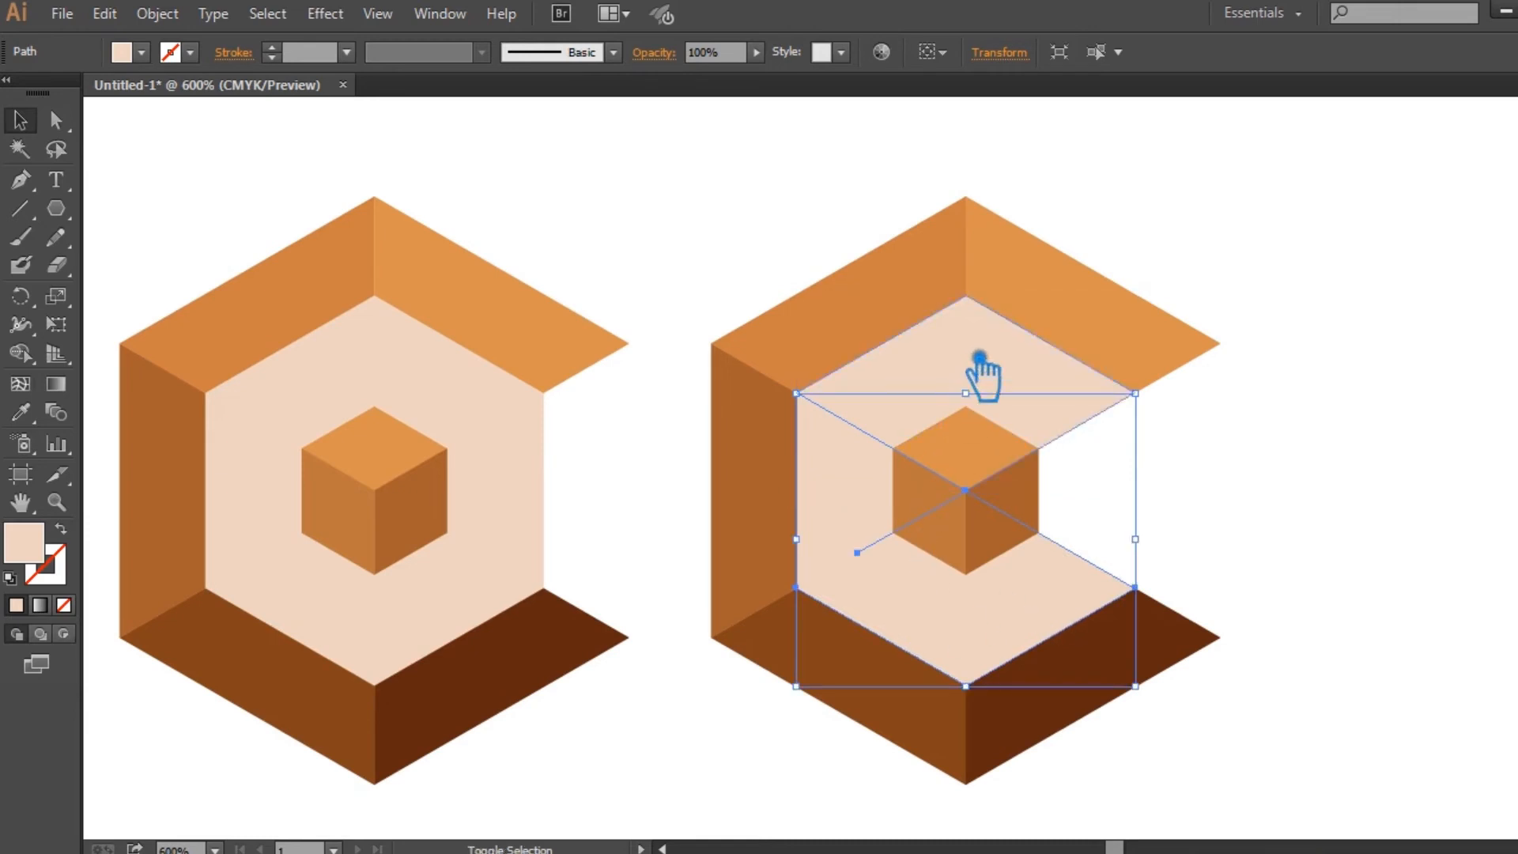
shift+click(982, 372)
key(shift+ctrl+F9)
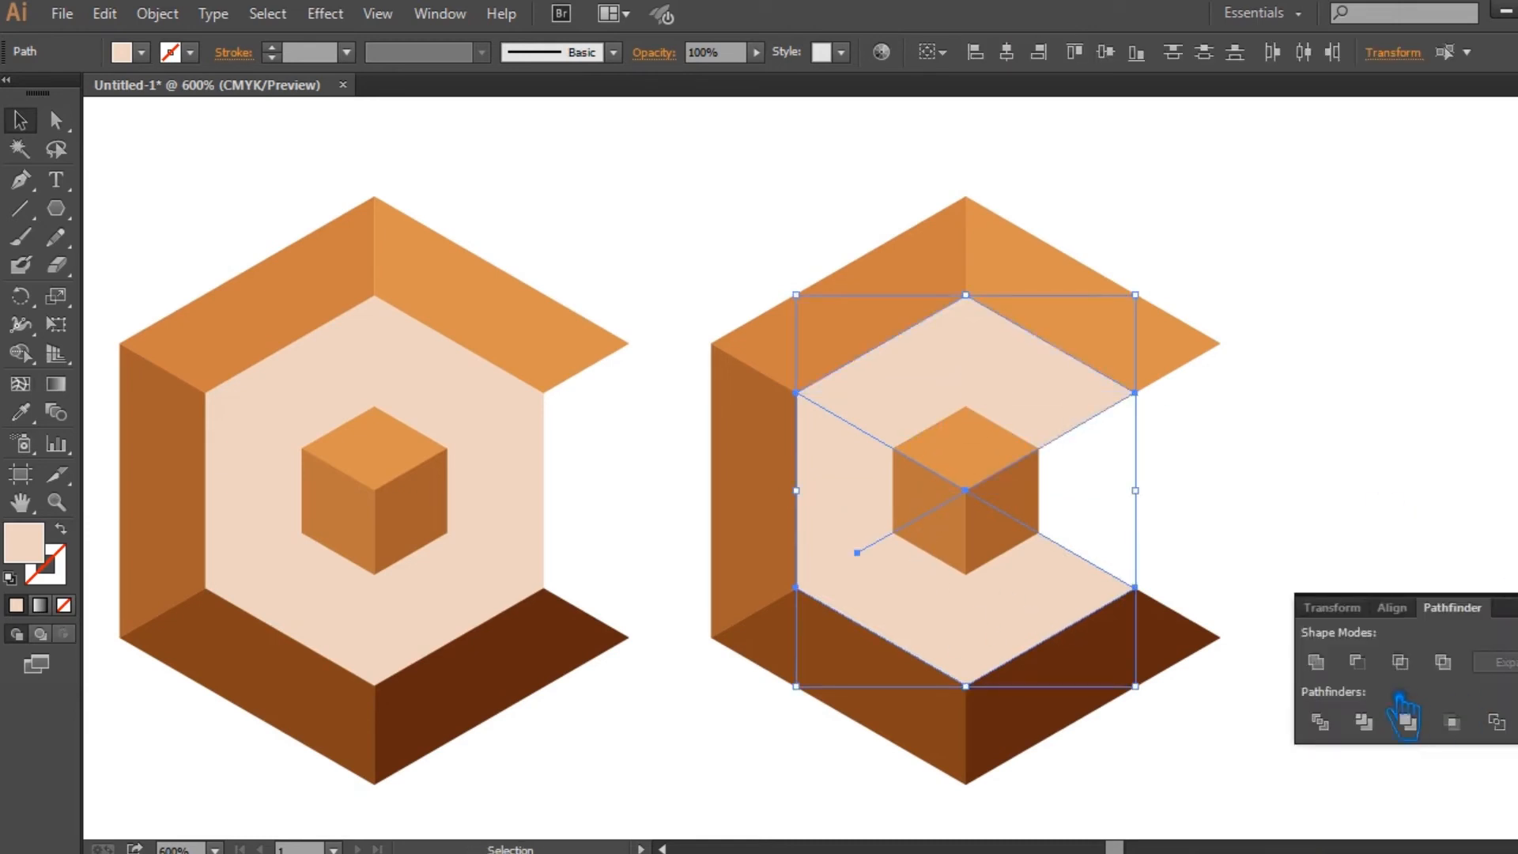
click(1335, 669)
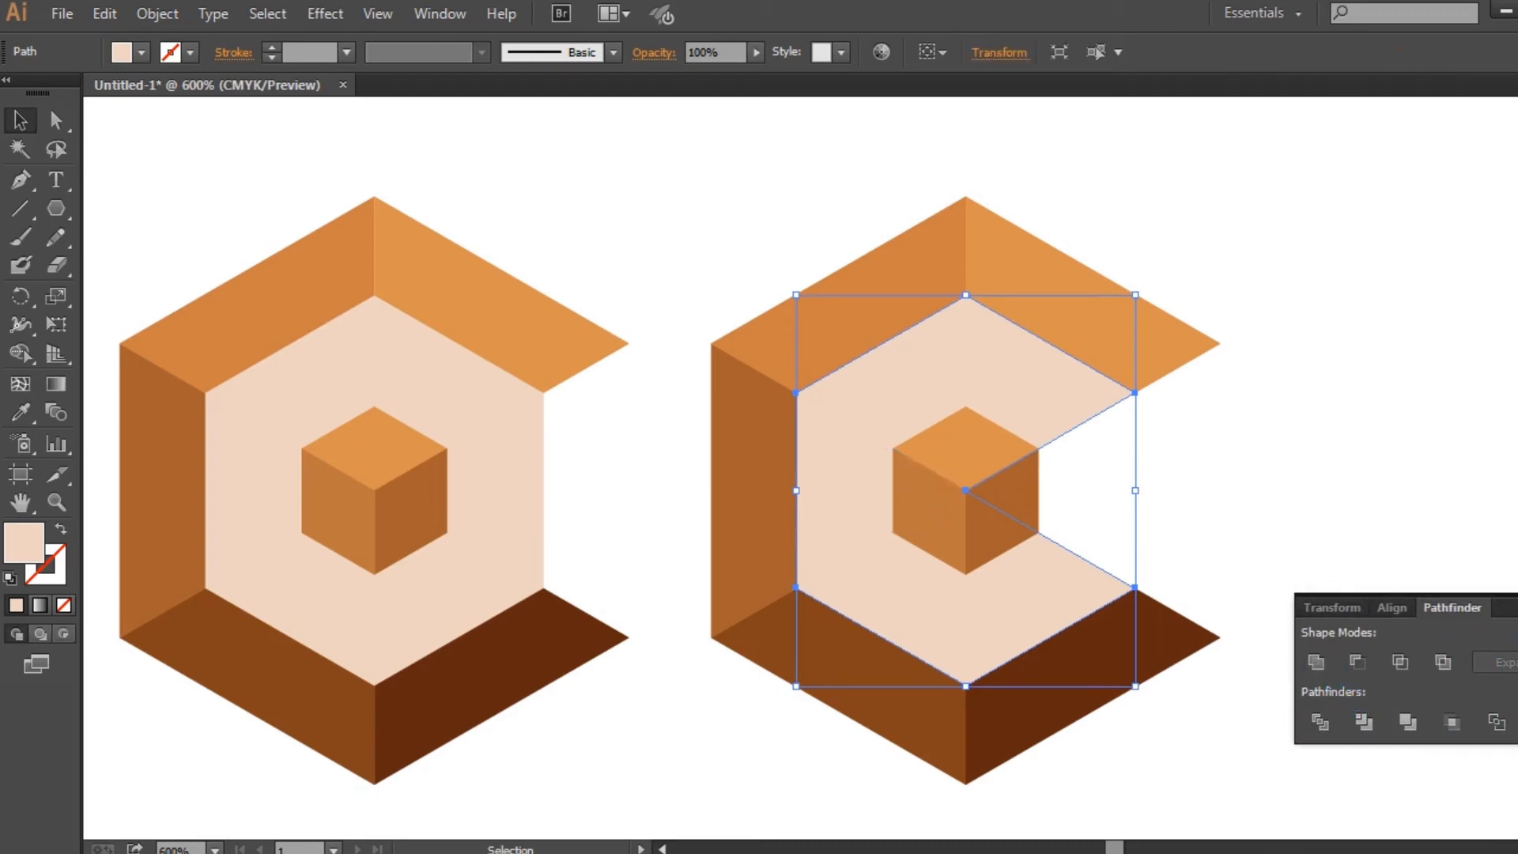
click(1383, 600)
scroll(1383, 600, down, 2)
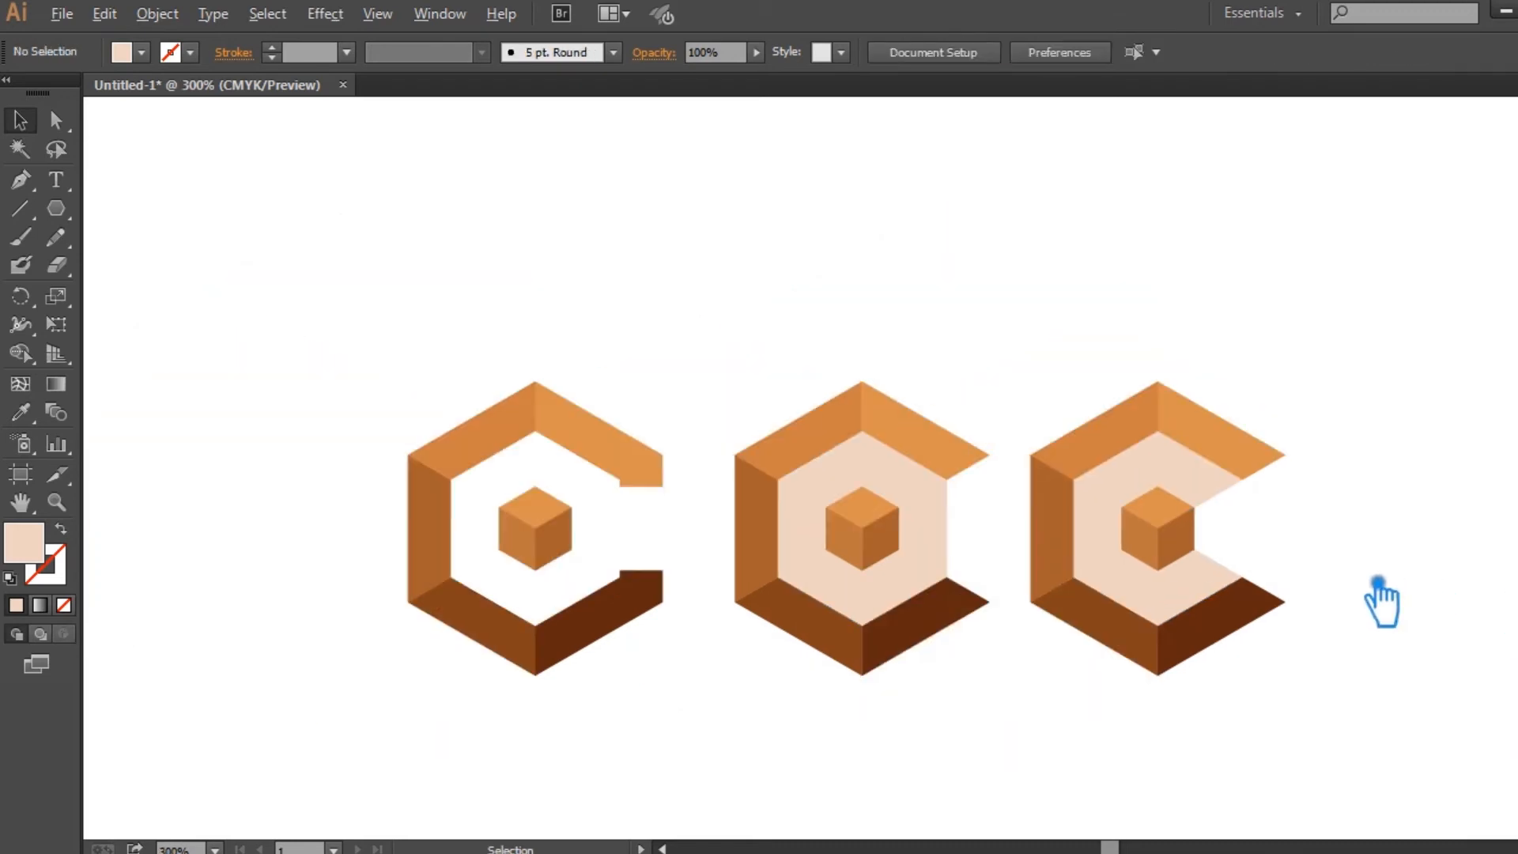
drag(1393, 696, 1273, 715)
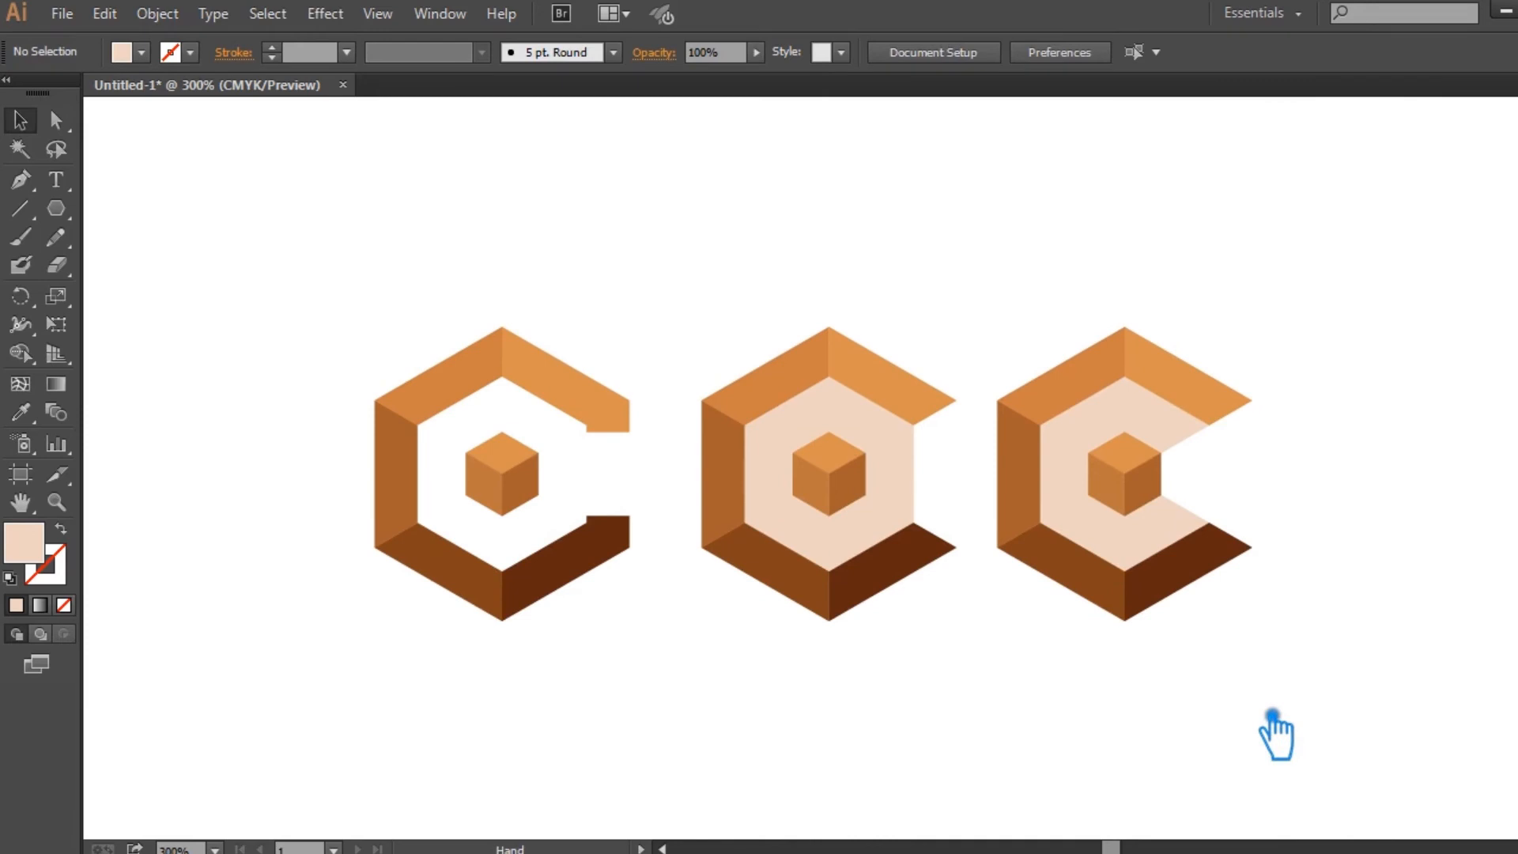
Step: Recolor the upper-right segment of the third logo's outer hexagon with a brighter, more saturated orange and deselect it
click(1192, 438)
click(1344, 535)
ctrl+click(1236, 414)
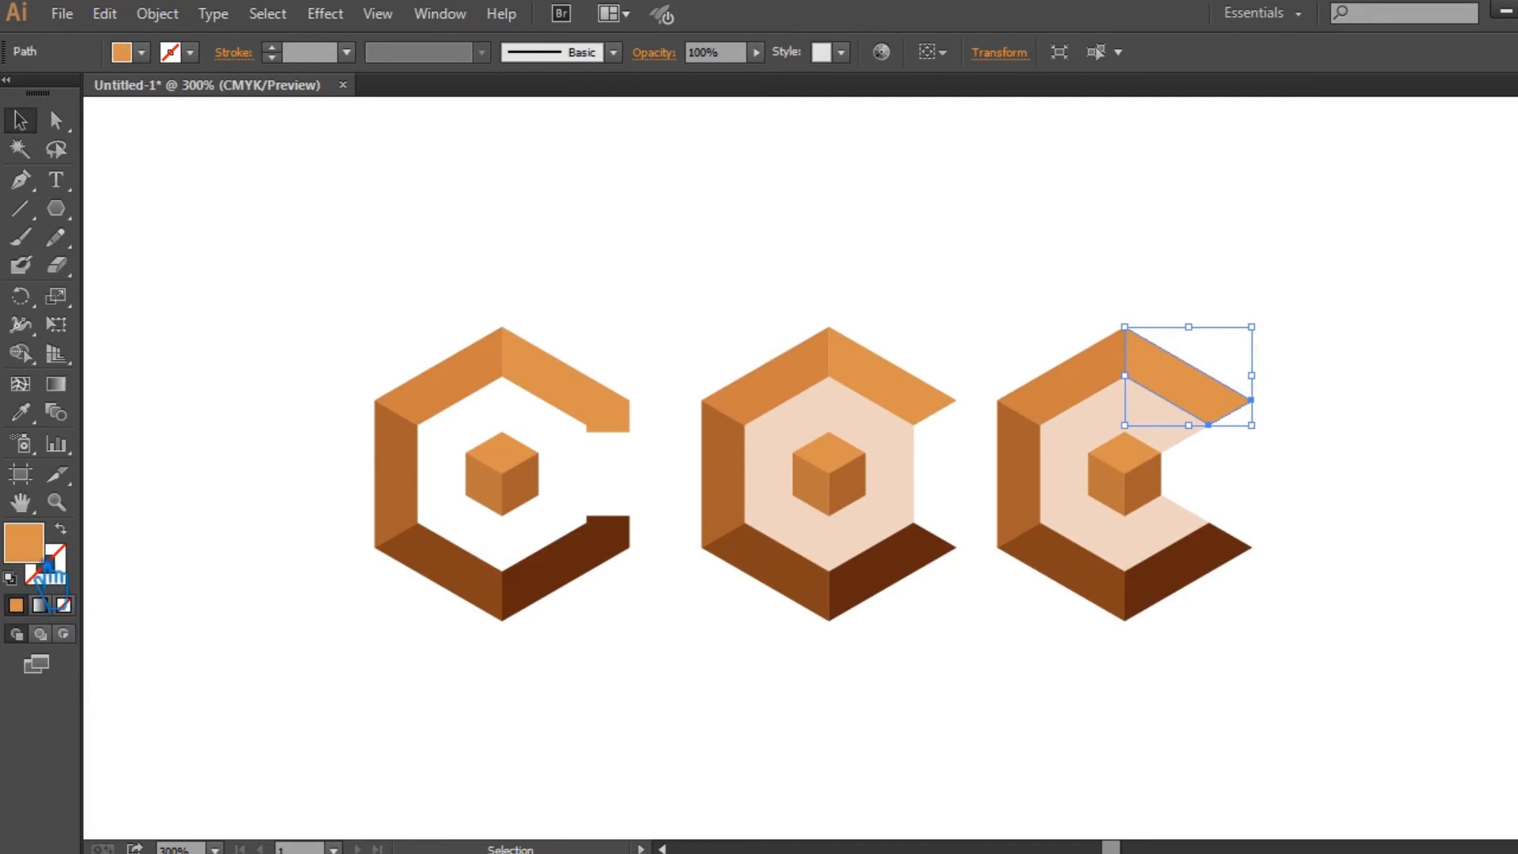
double_click(42, 560)
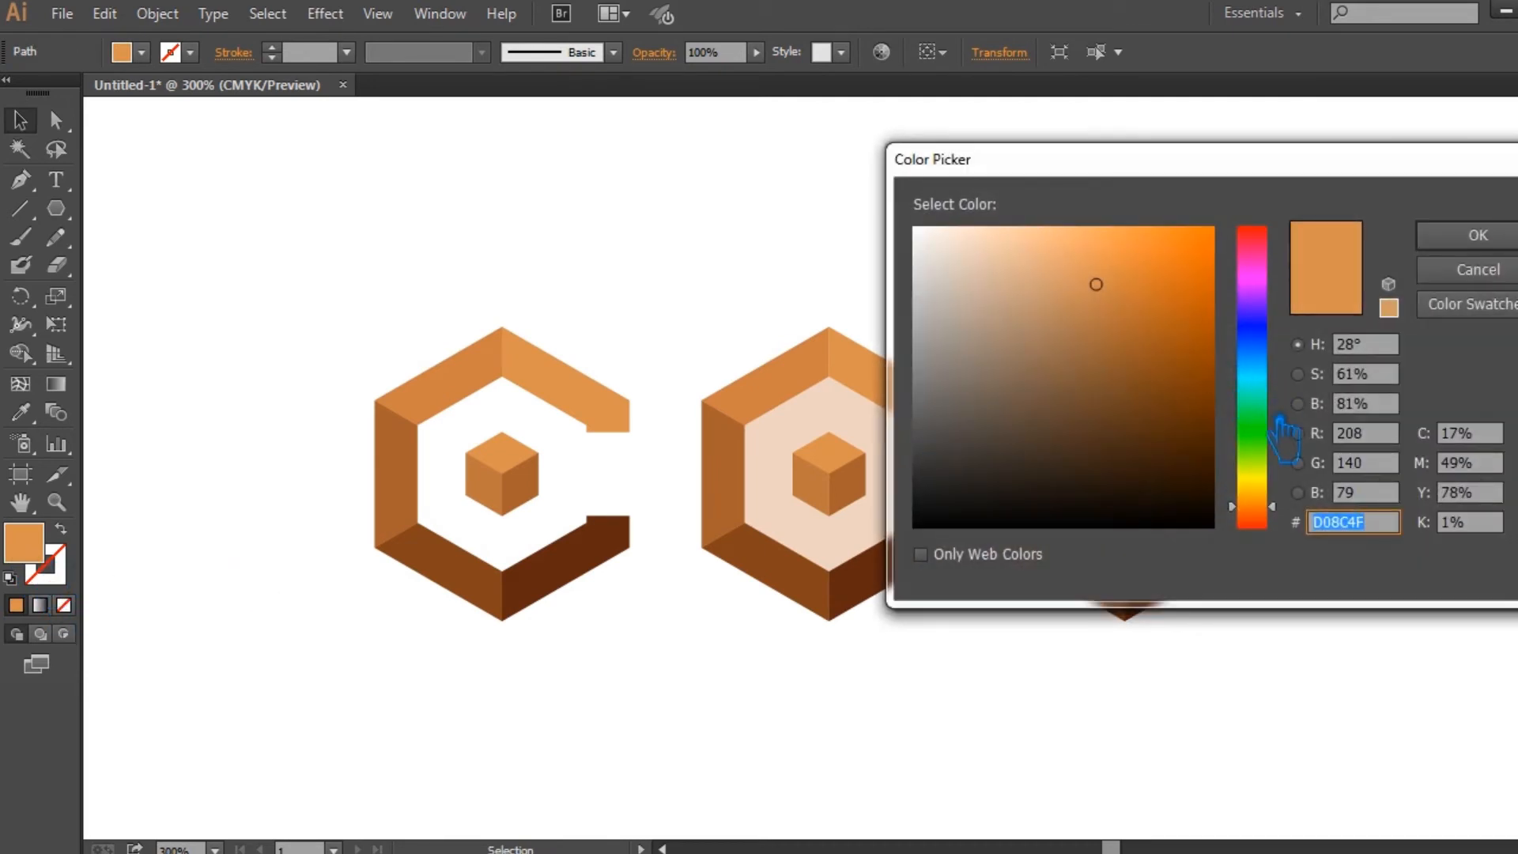
mouse_move(1281, 490)
mouse_down()
mouse_move(1281, 474)
mouse_move(1284, 514)
mouse_up()
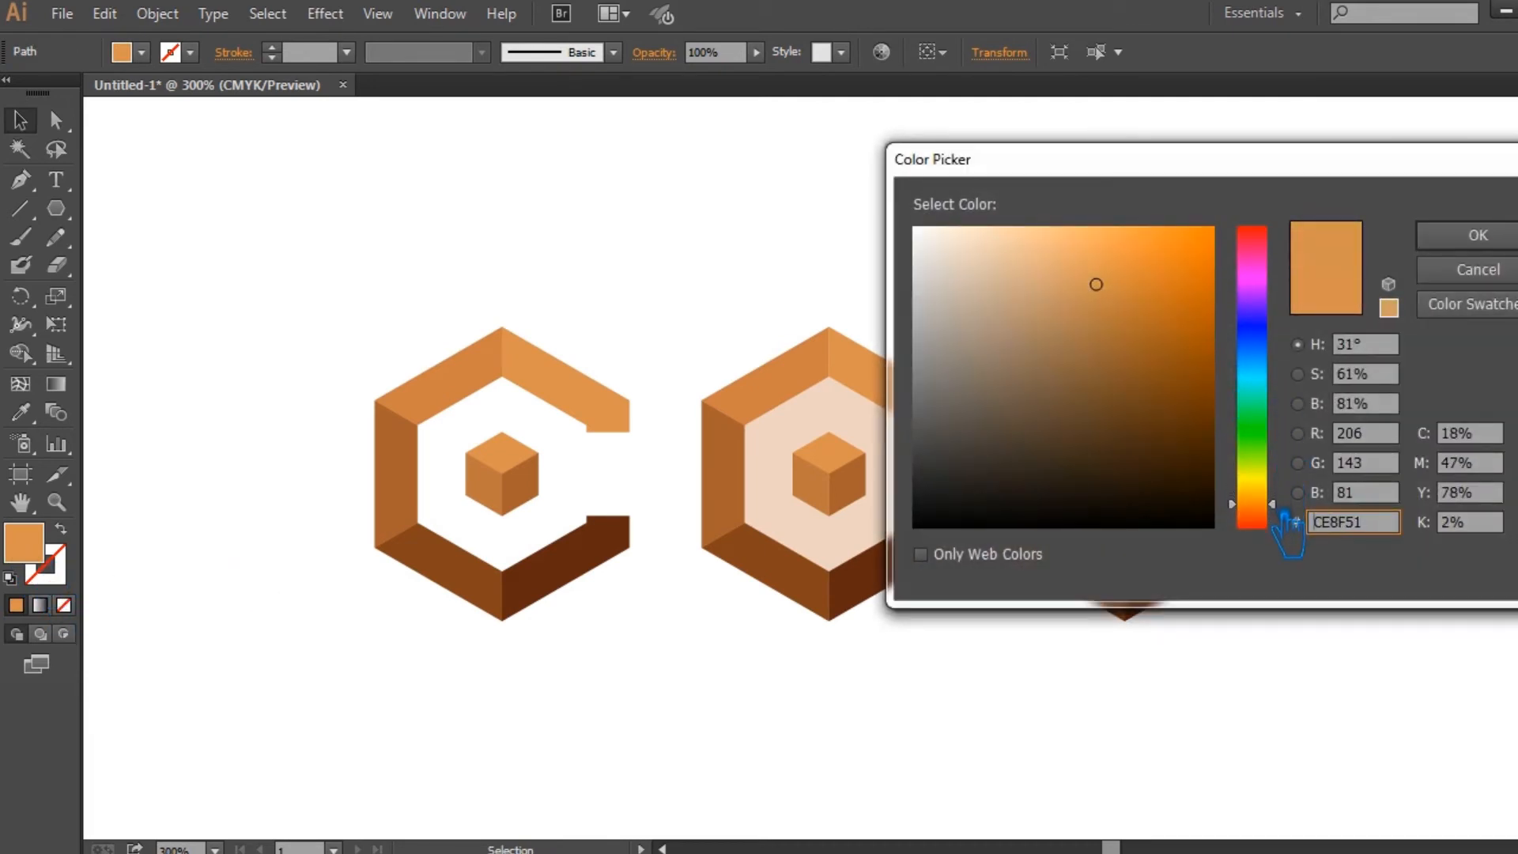
mouse_move(1186, 268)
mouse_down()
mouse_move(1179, 250)
mouse_move(1187, 260)
mouse_up()
click(1477, 235)
click(1328, 384)
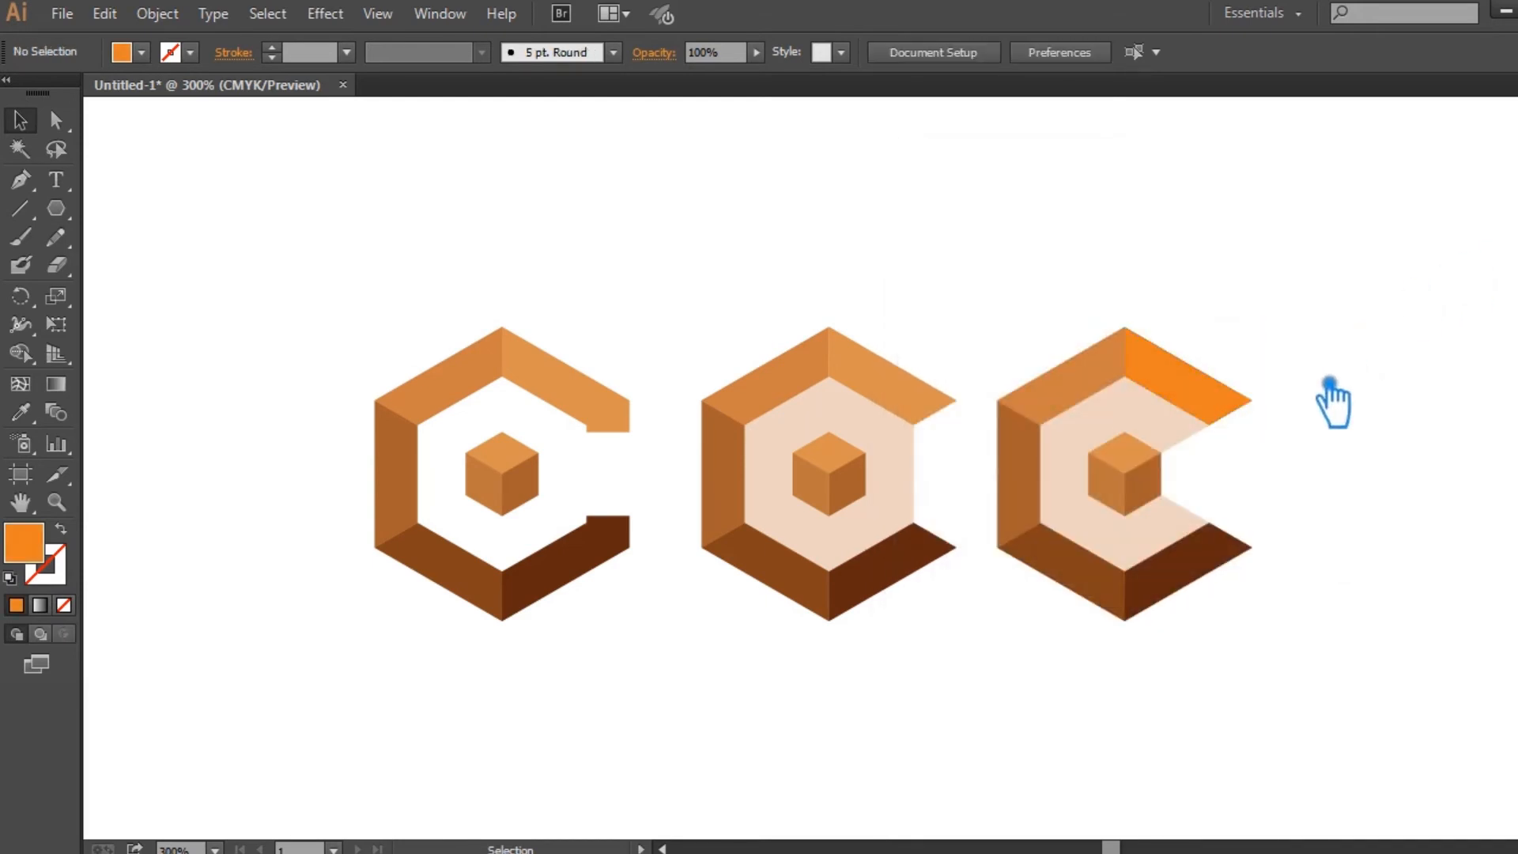
Step: Sample the bright orange onto the third logo's upper-left segment and darken its fill to C6651C
click(1105, 378)
click(31, 419)
click(1208, 375)
double_click(39, 552)
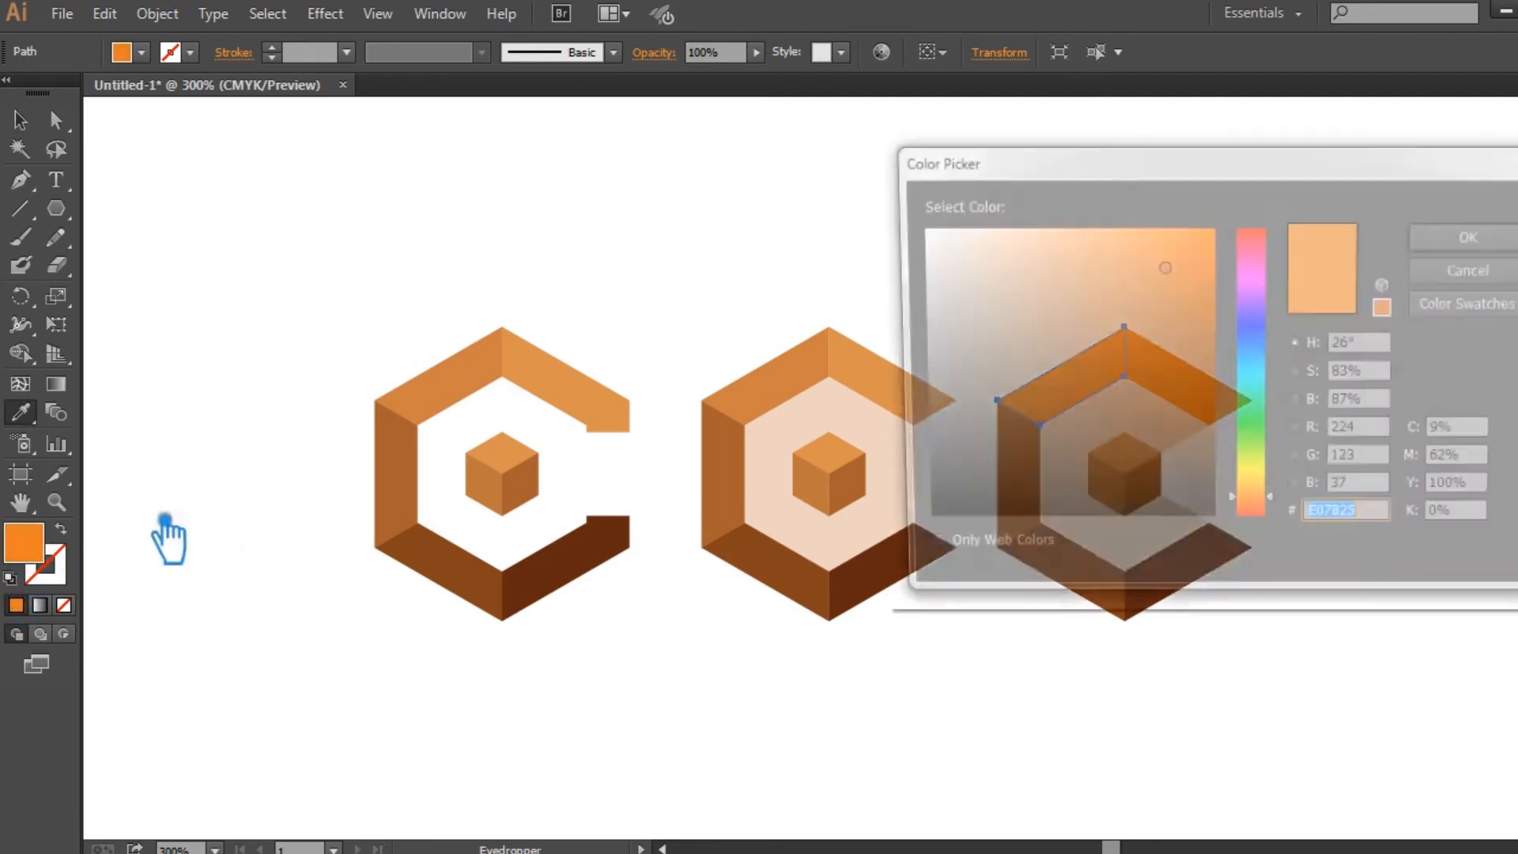
click(1194, 304)
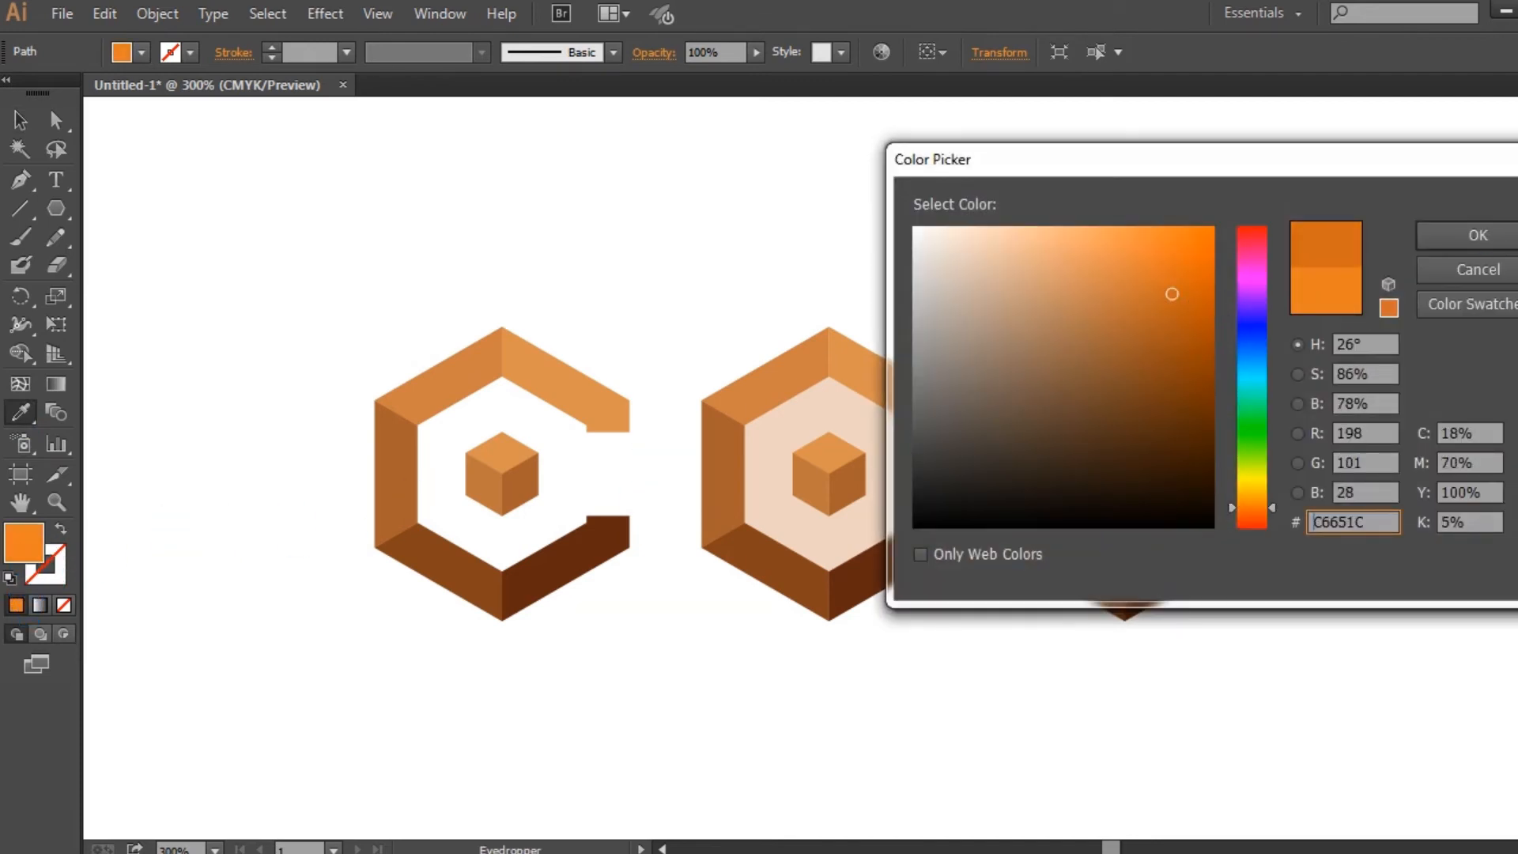
click(1478, 235)
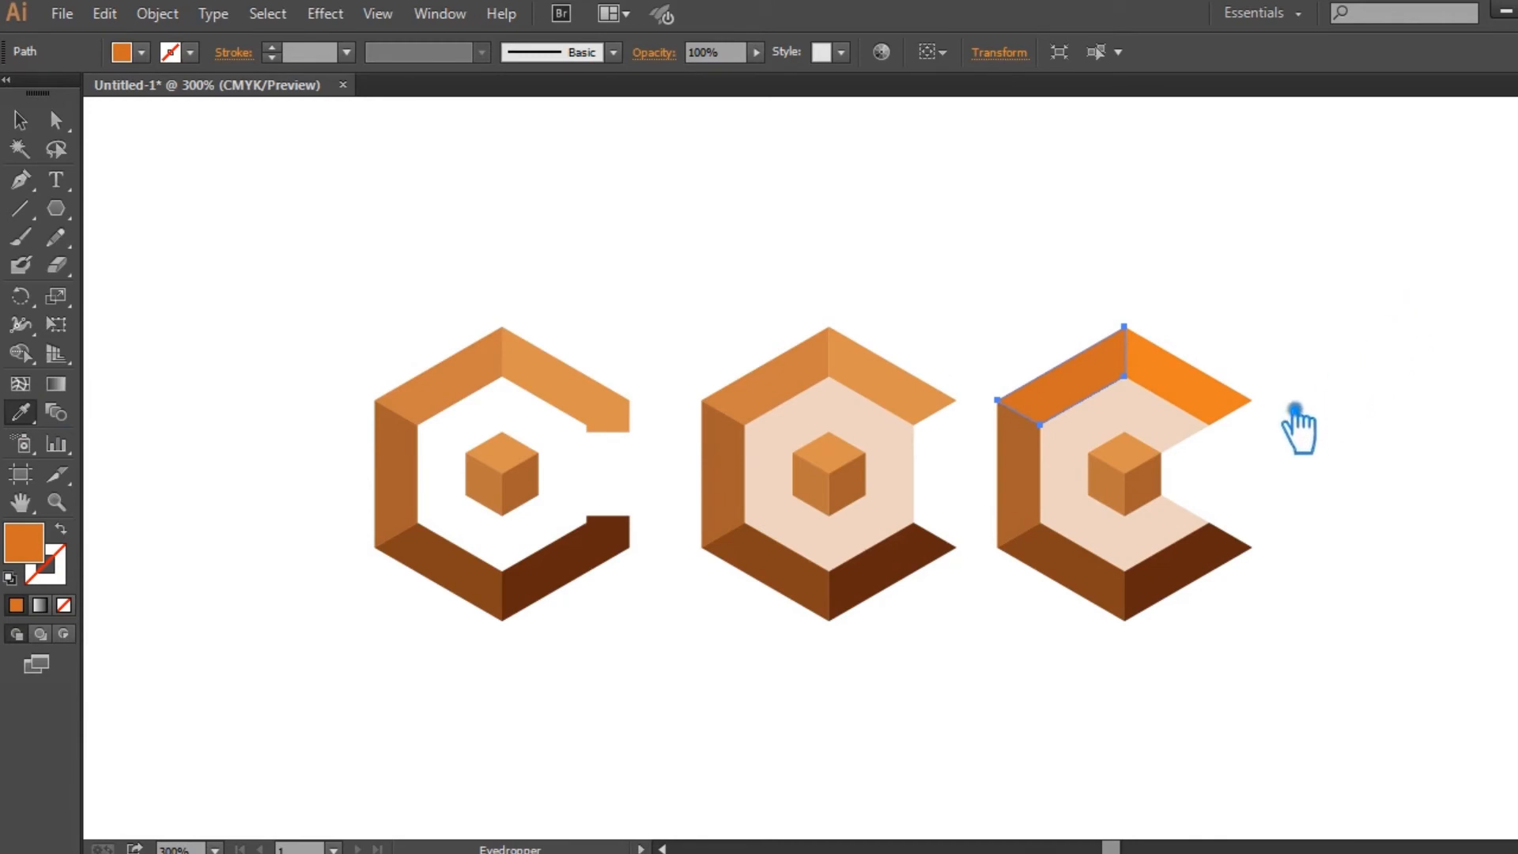
Step: Sample the upper-left segment's orange onto the third logo's vertical left segment and darken its fill to AF5426
key(v)
click(1042, 479)
key(i)
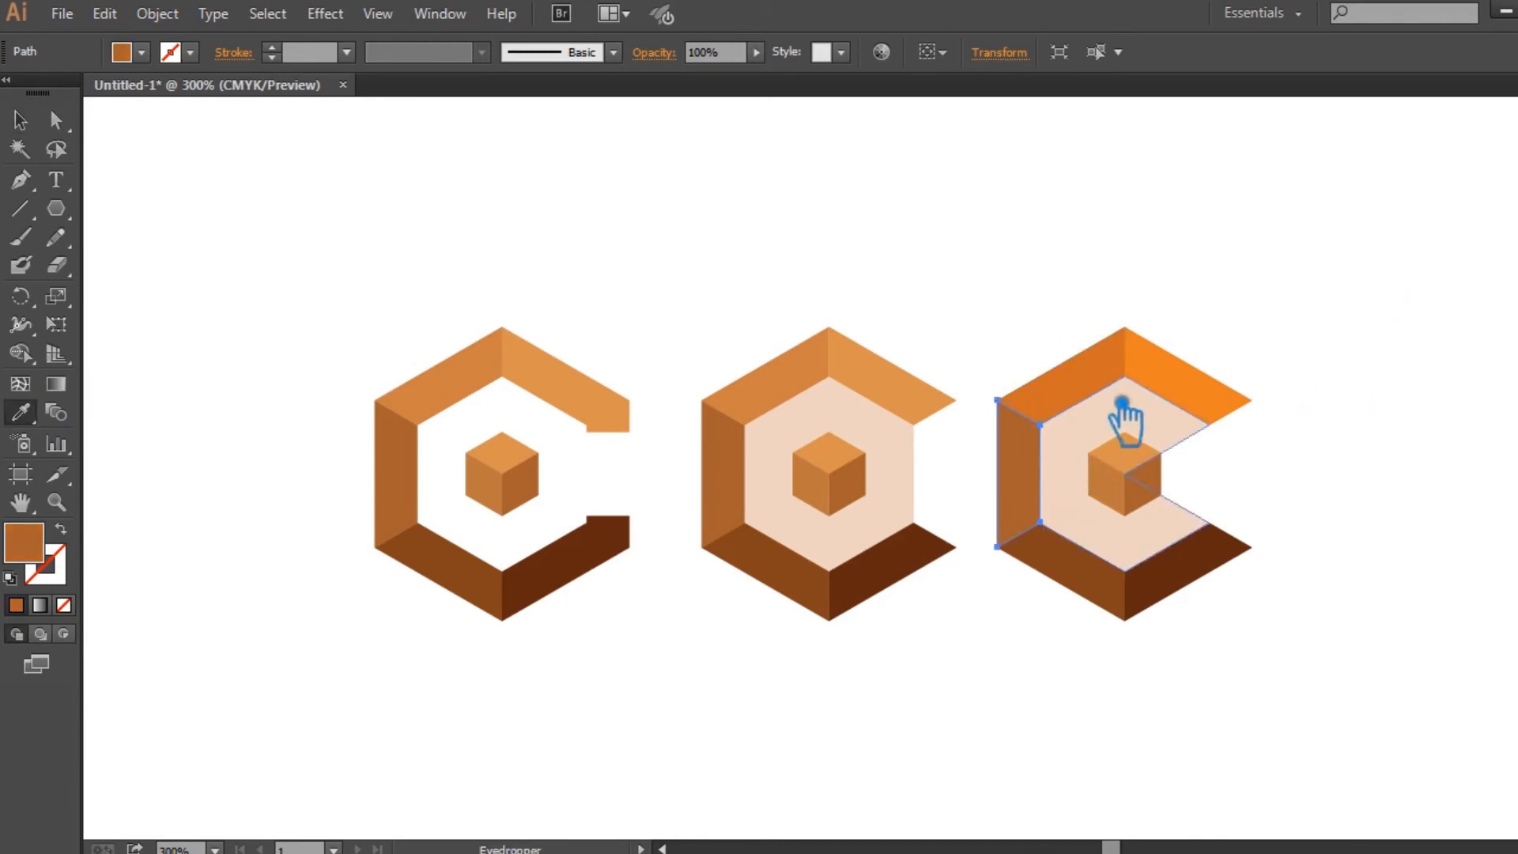
click(1108, 387)
key(v)
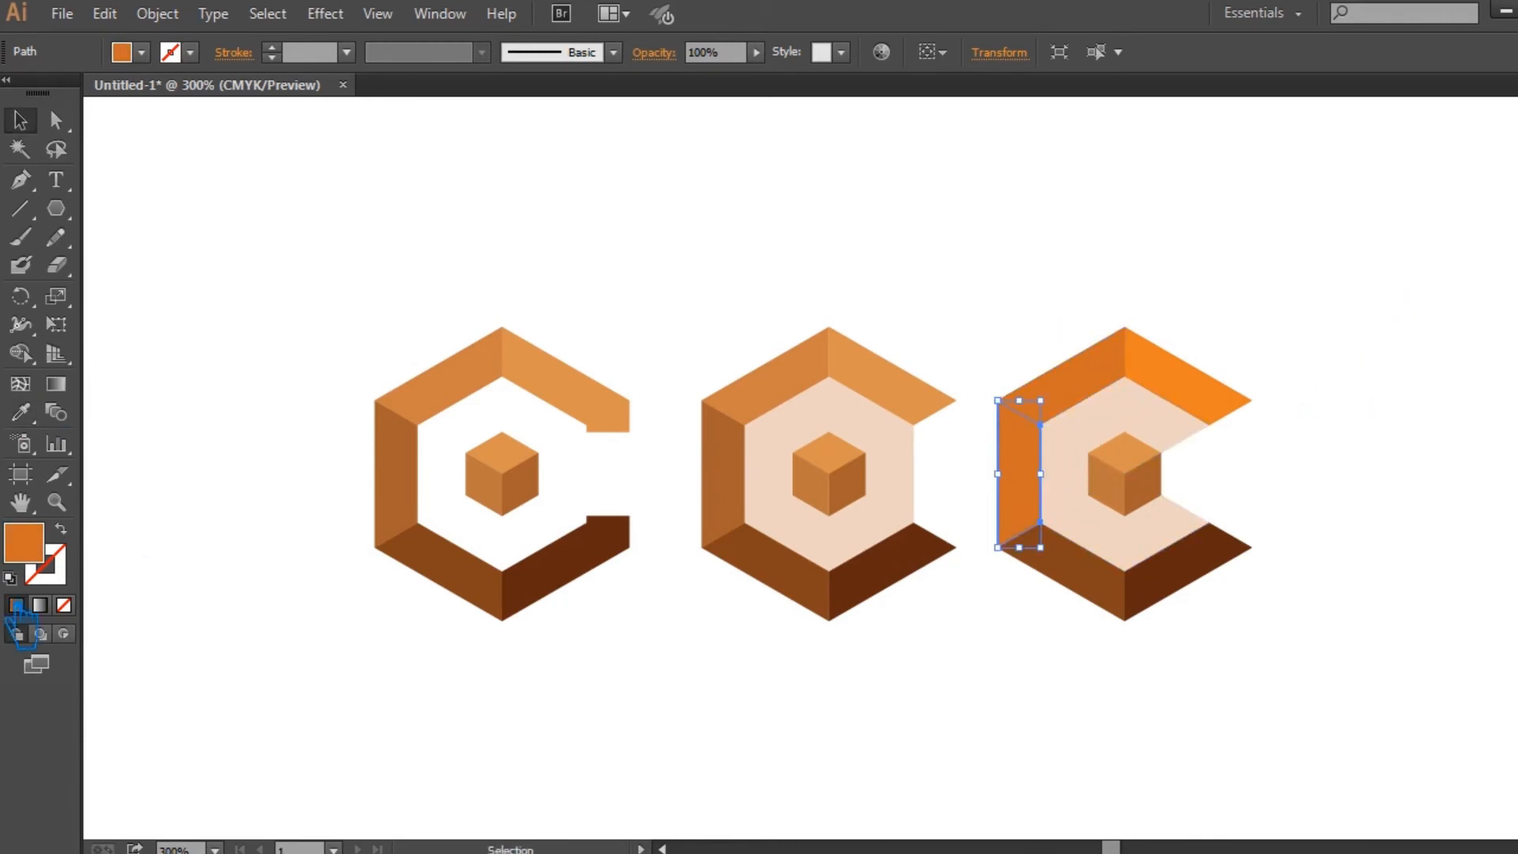
double_click(43, 544)
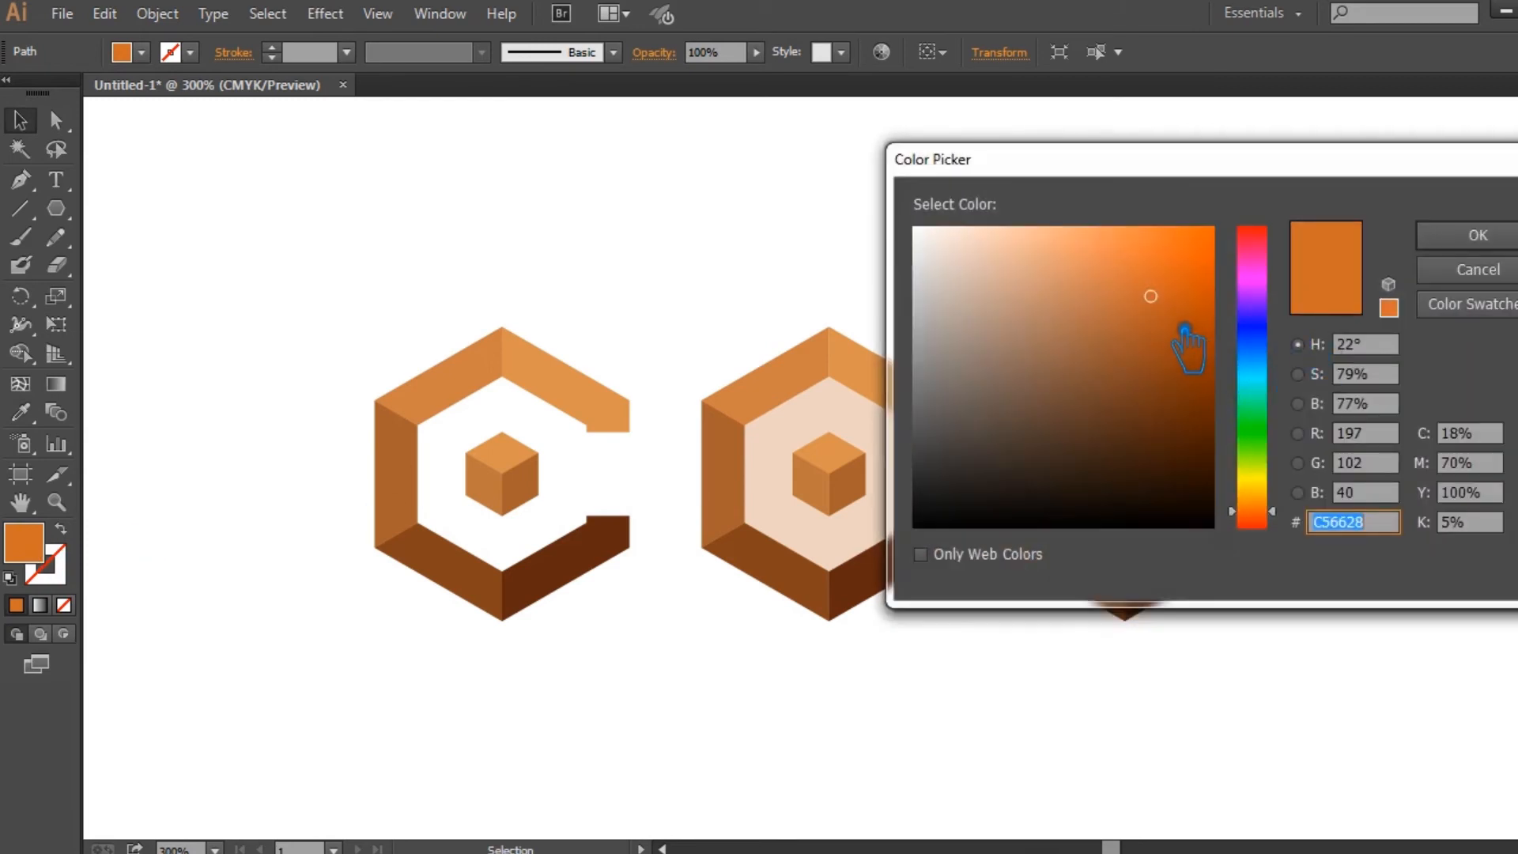
click(1156, 321)
click(1477, 235)
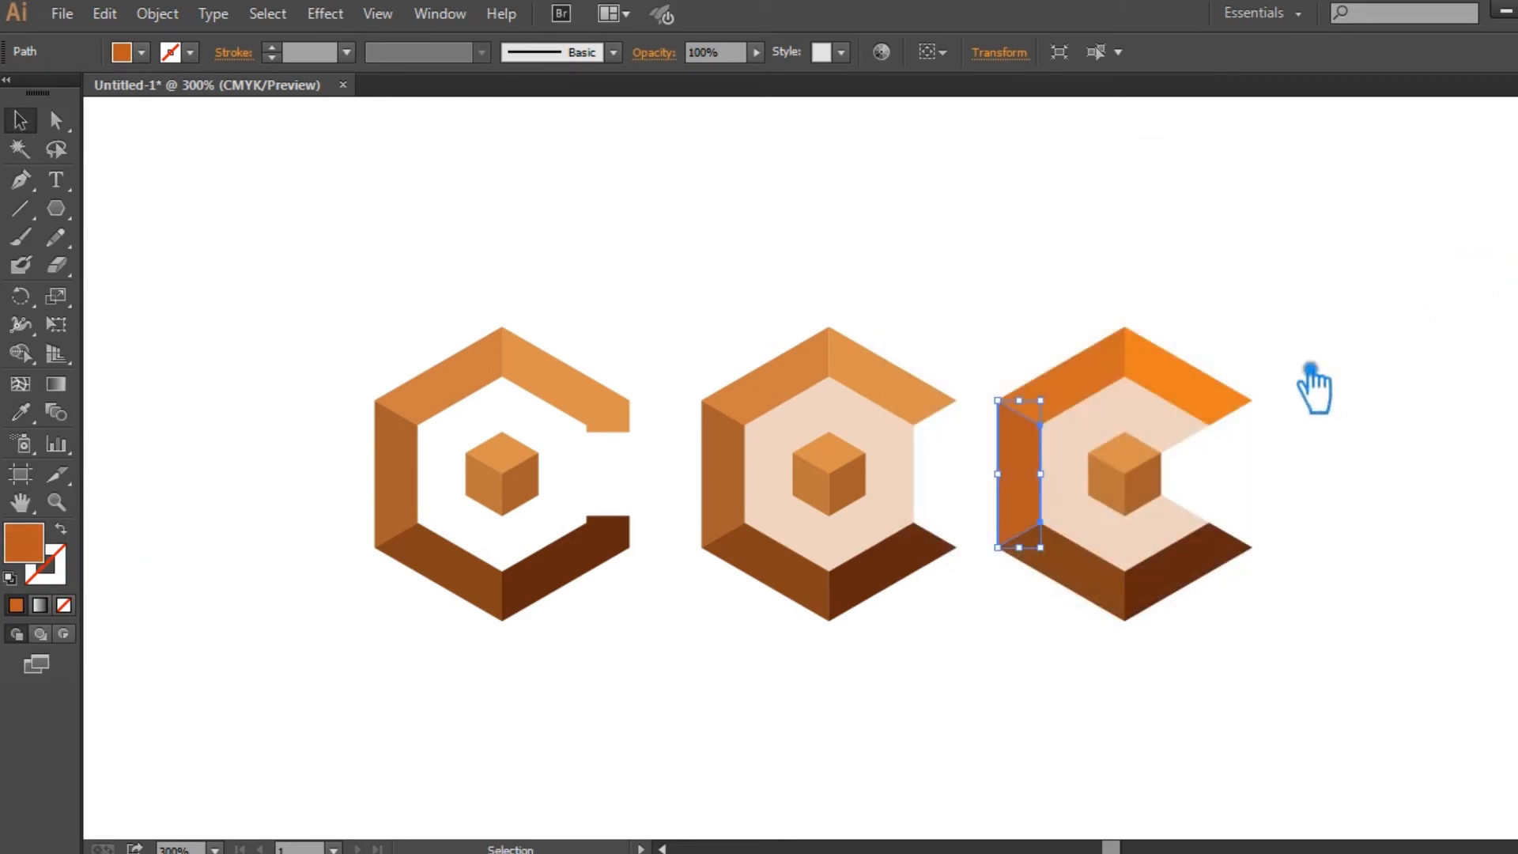
Step: Sample the vertical left segment's color onto the third logo's lower-left segment and darken its fill to 994019
click(1096, 585)
key(i)
click(1045, 503)
key(v)
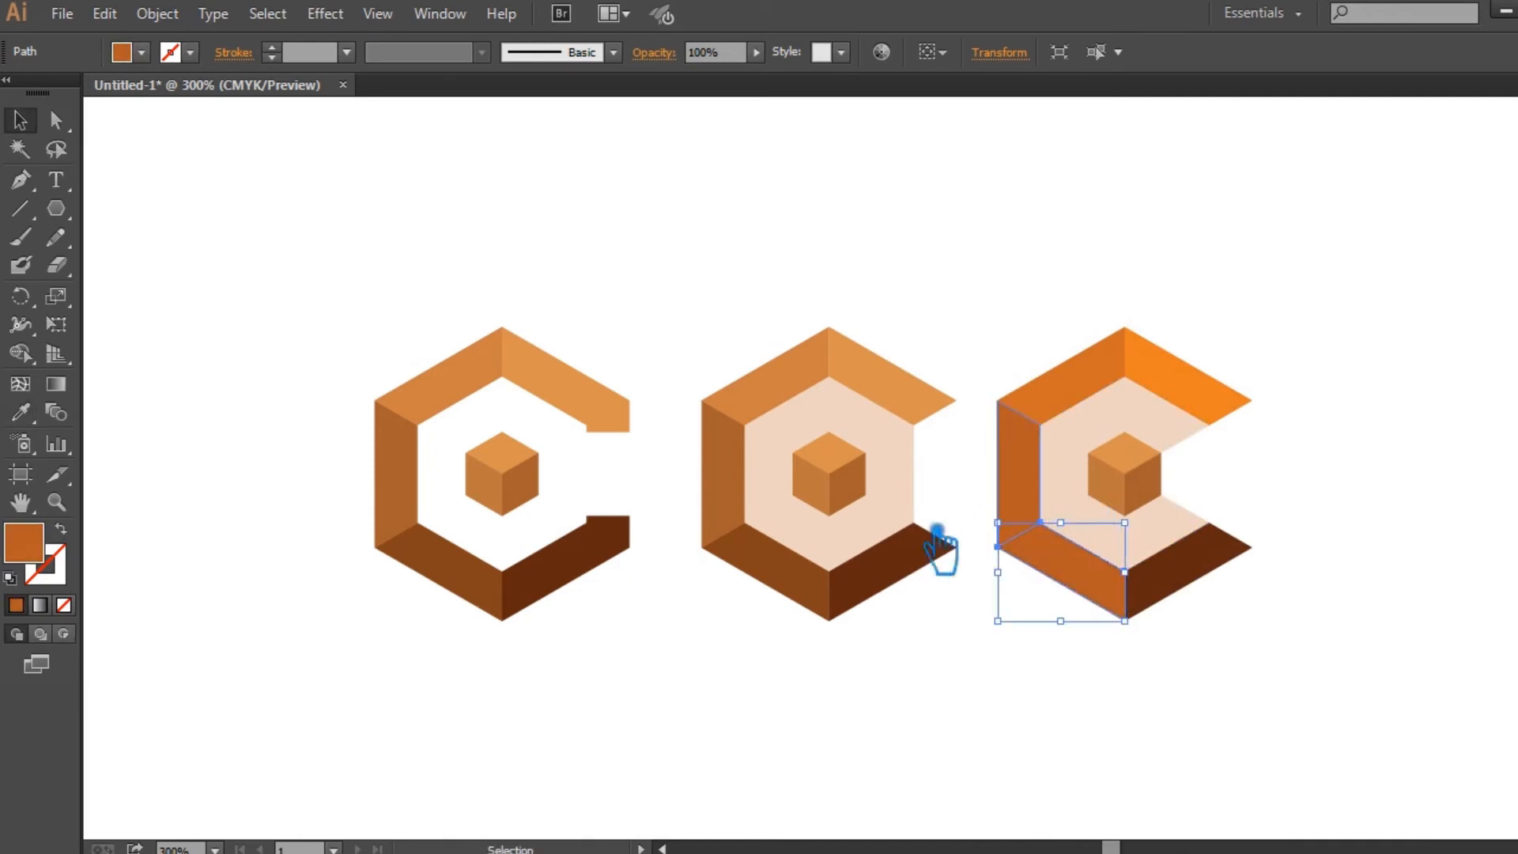
double_click(44, 557)
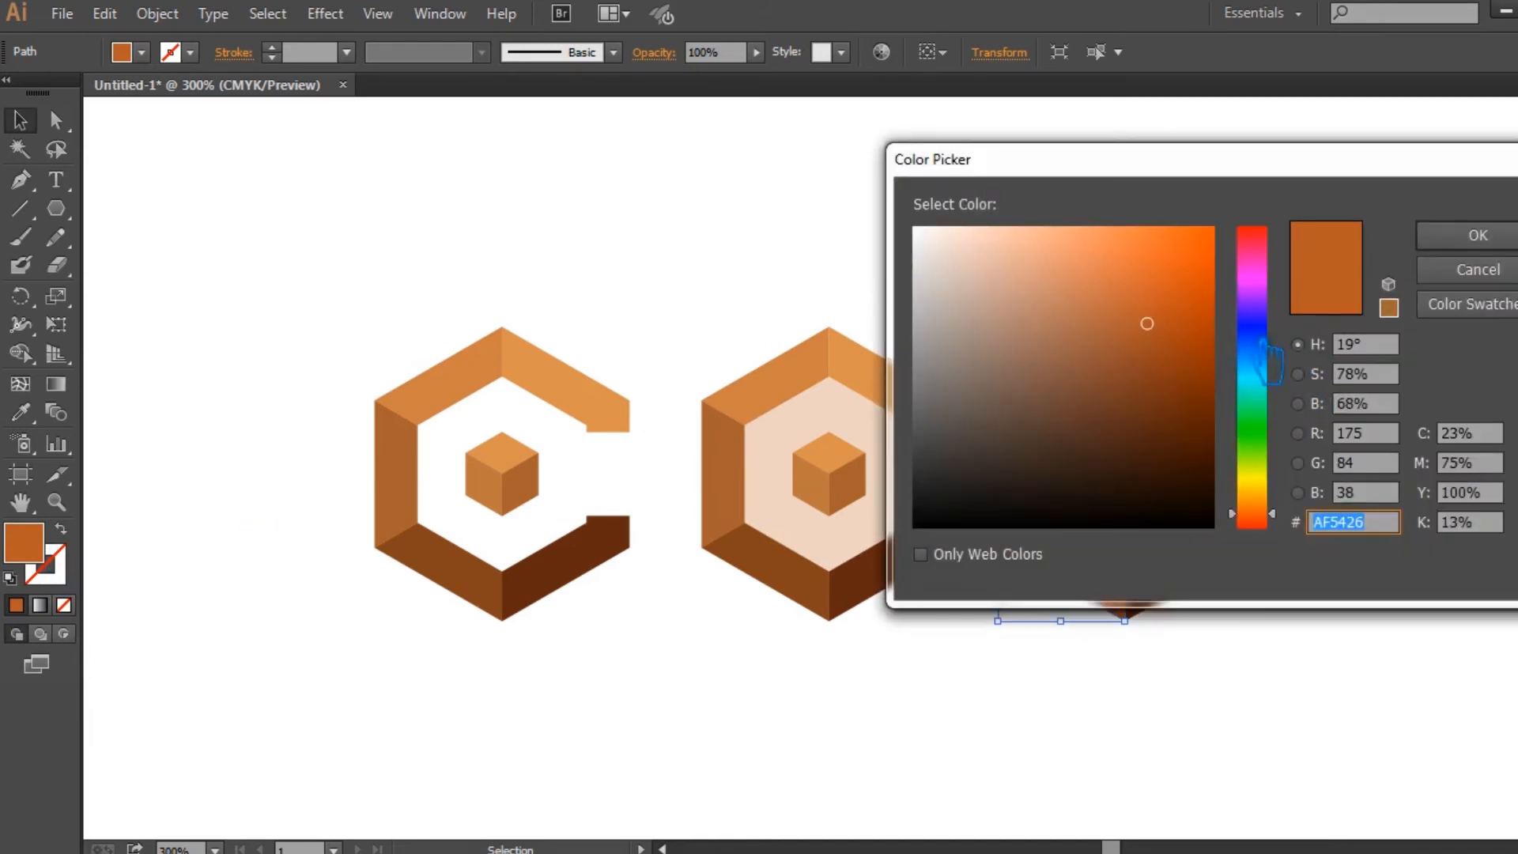
click(1190, 357)
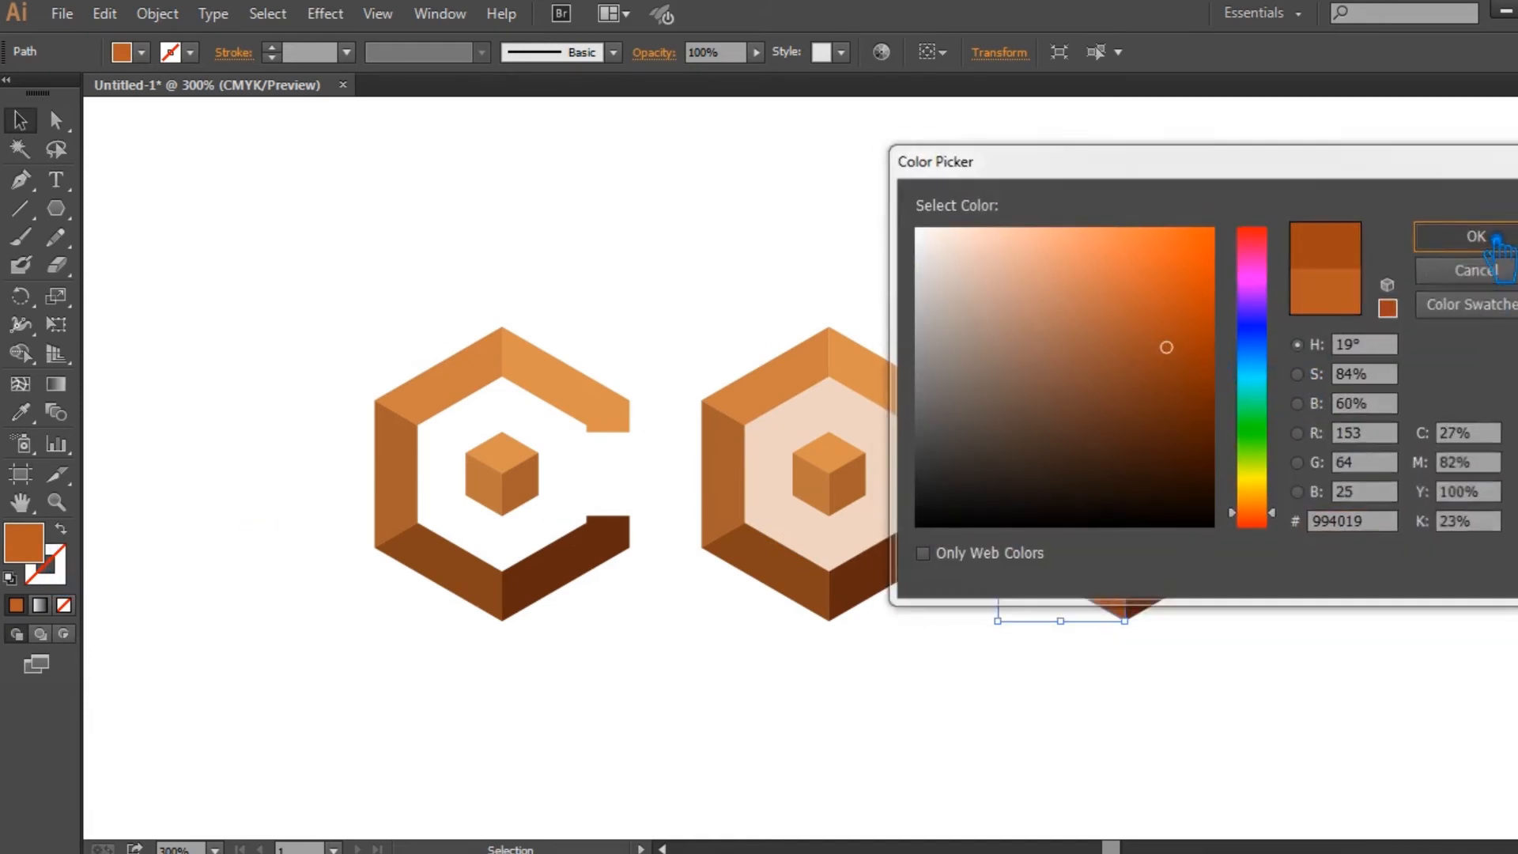
click(1477, 235)
Step: Sample the lower-left segment's color onto the third logo's lower-right segment and darken its fill to a deep reddish brown
key(a)
click(1206, 566)
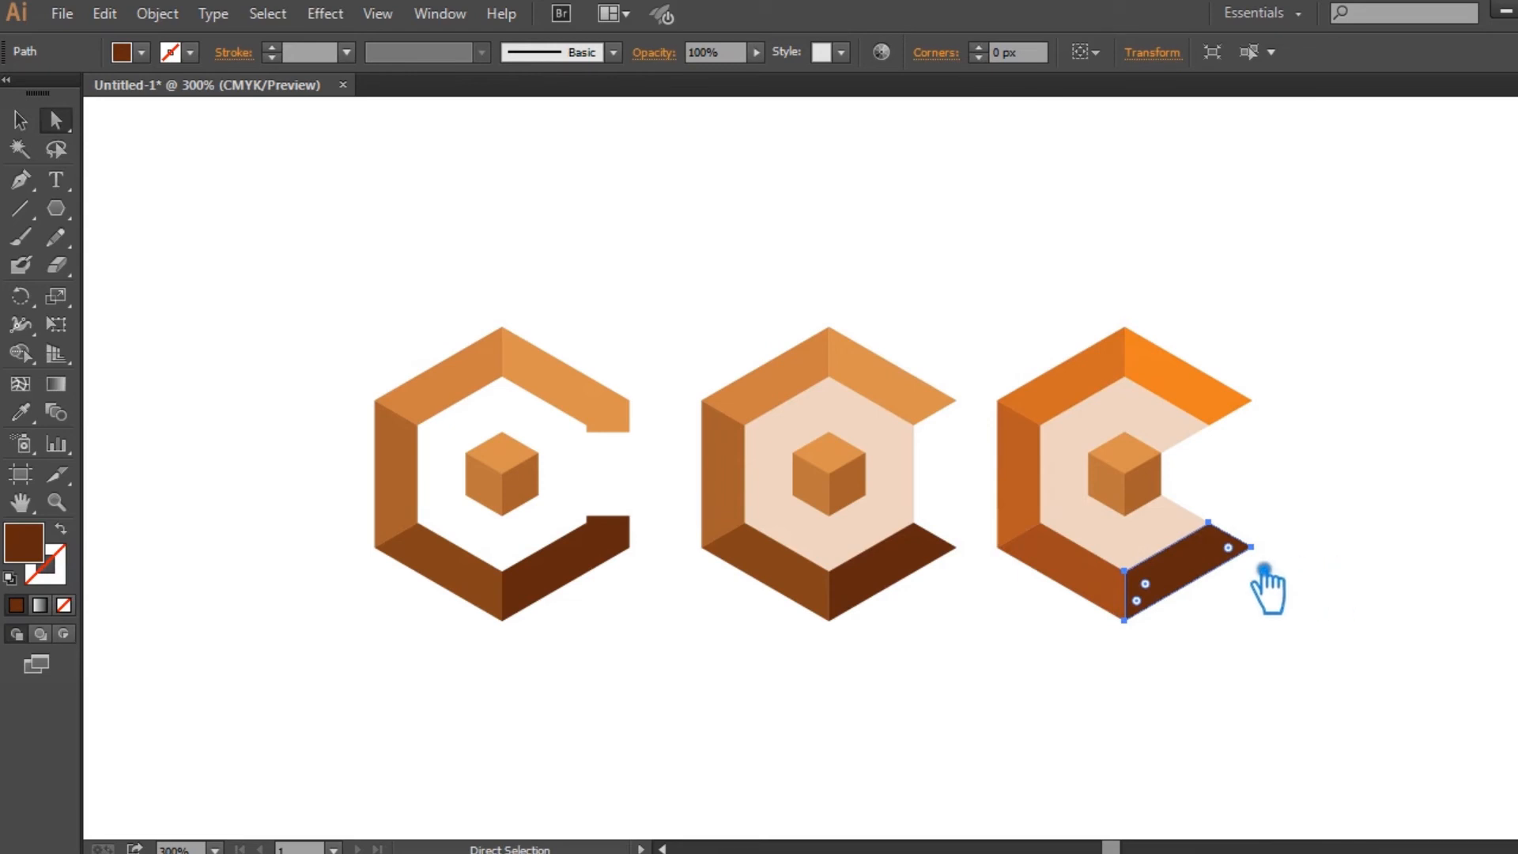
key(i)
click(1106, 595)
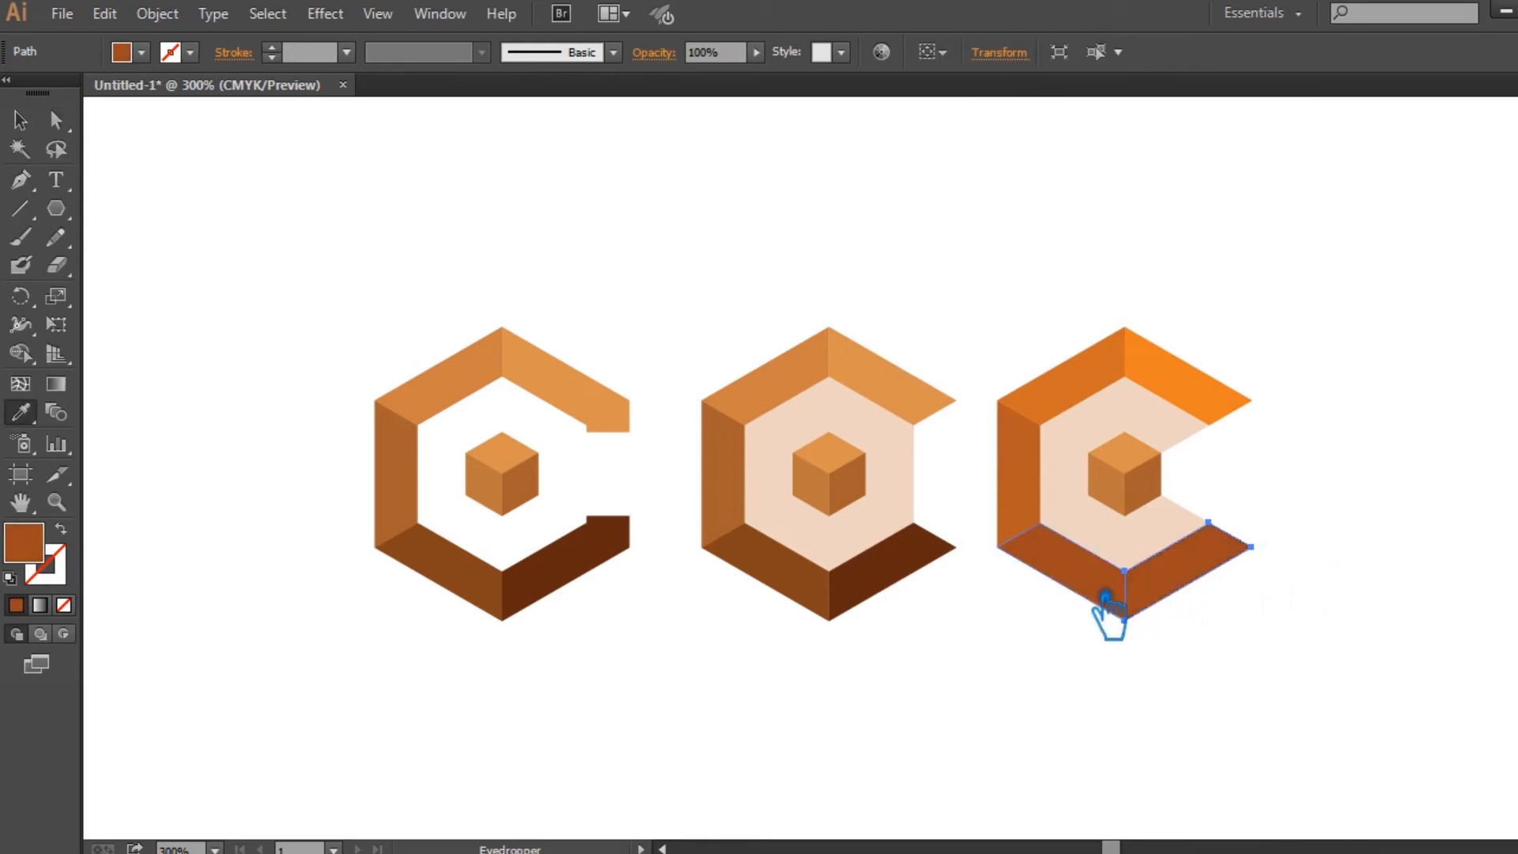
key(v)
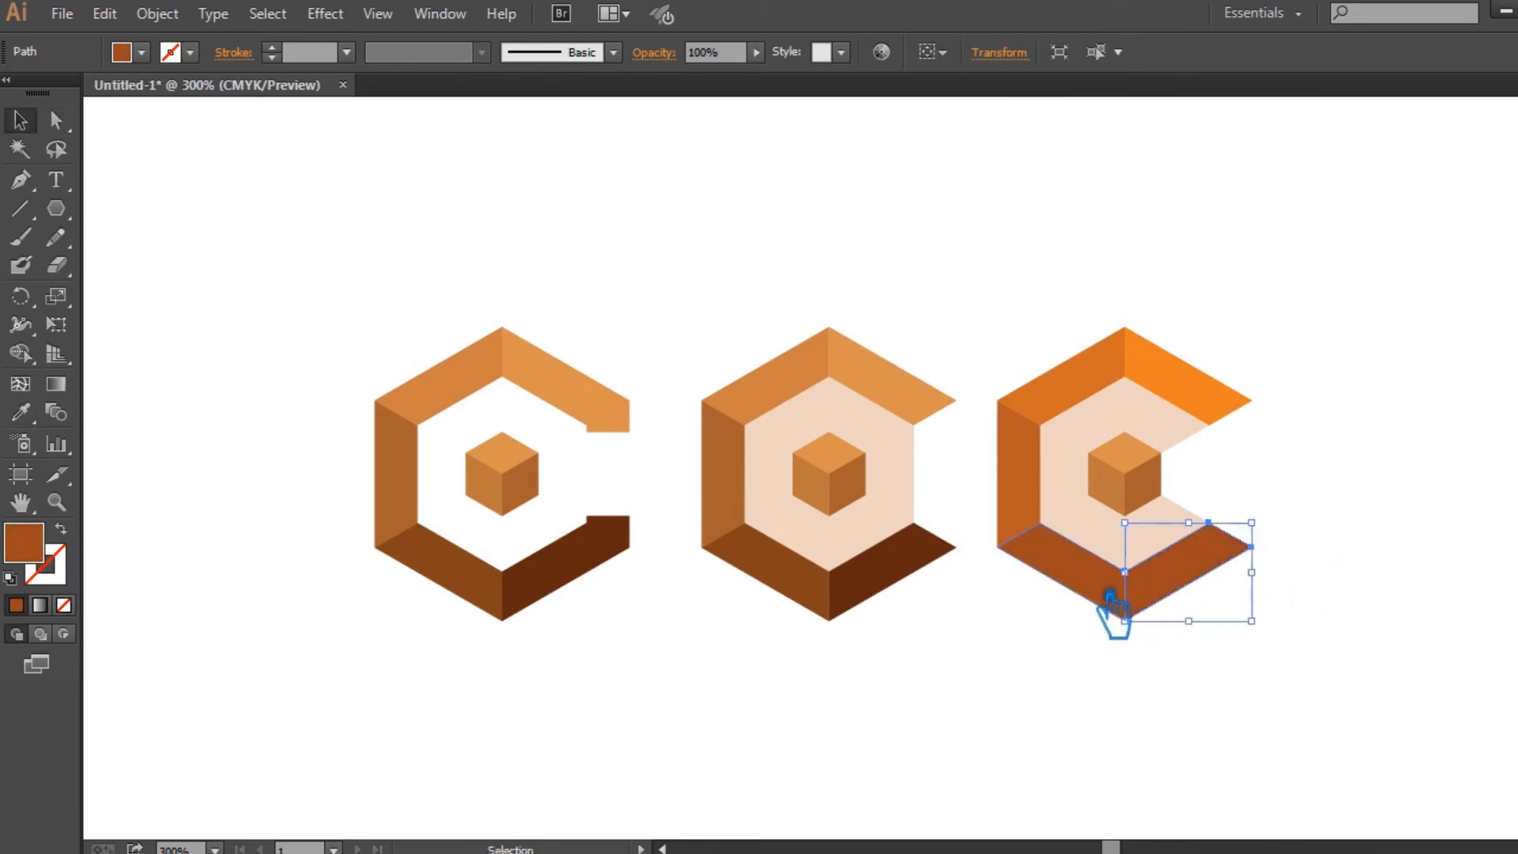
double_click(30, 550)
click(1166, 371)
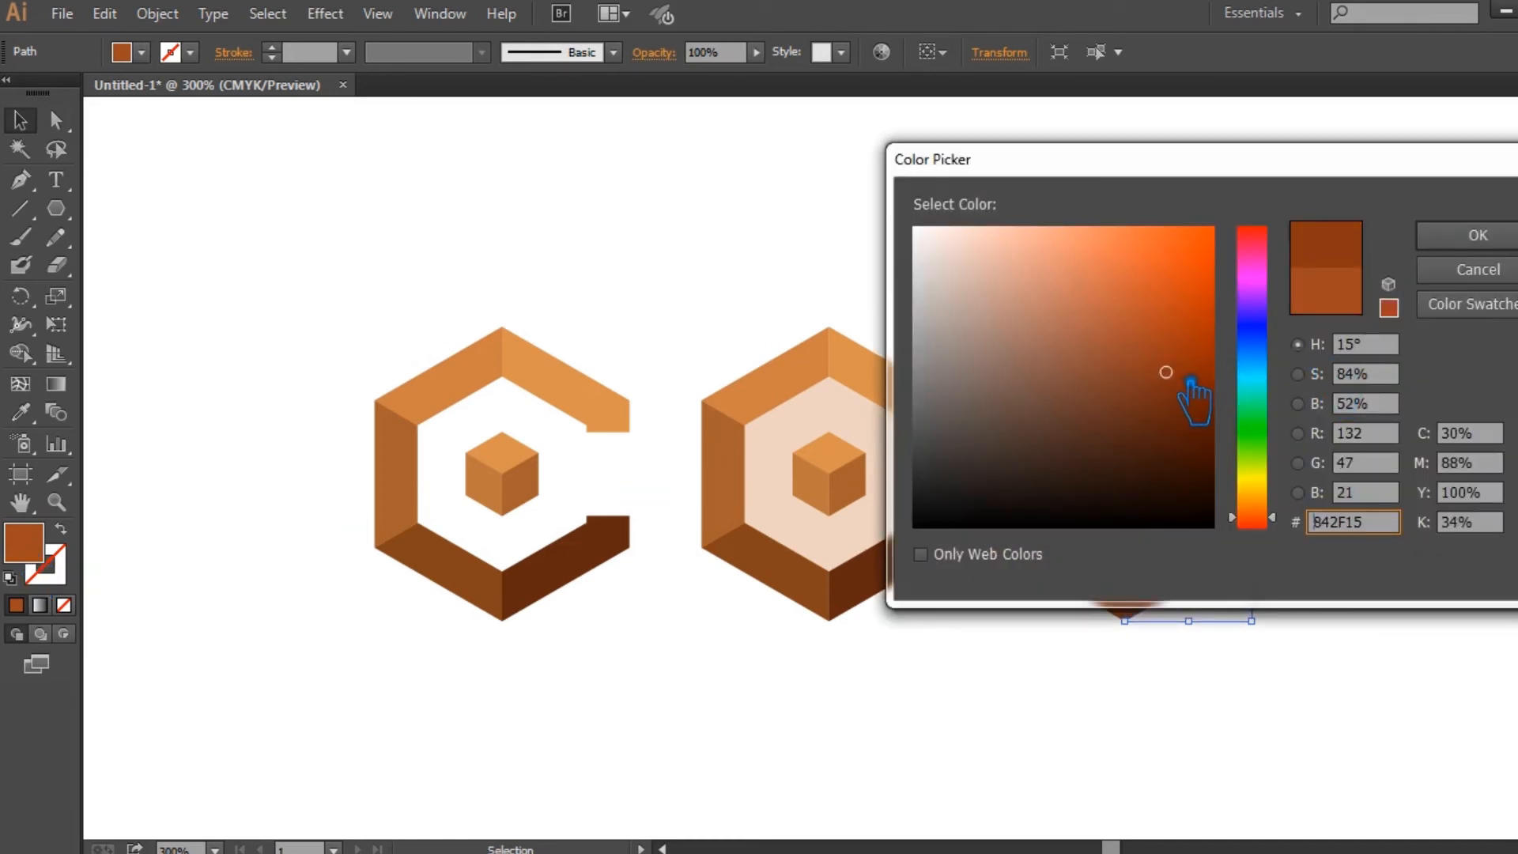
click(1475, 238)
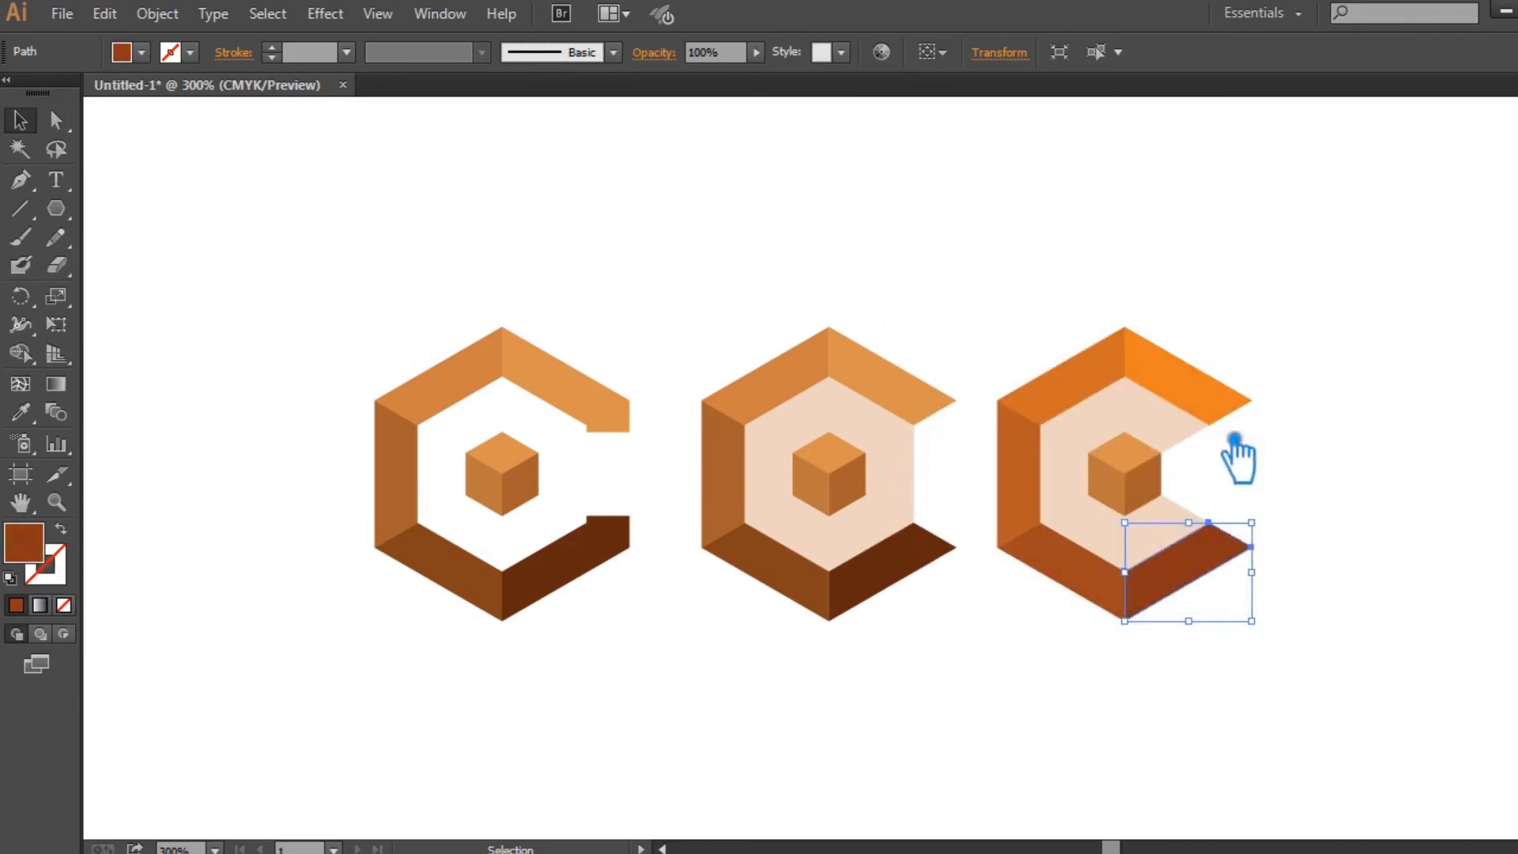
double_click(43, 547)
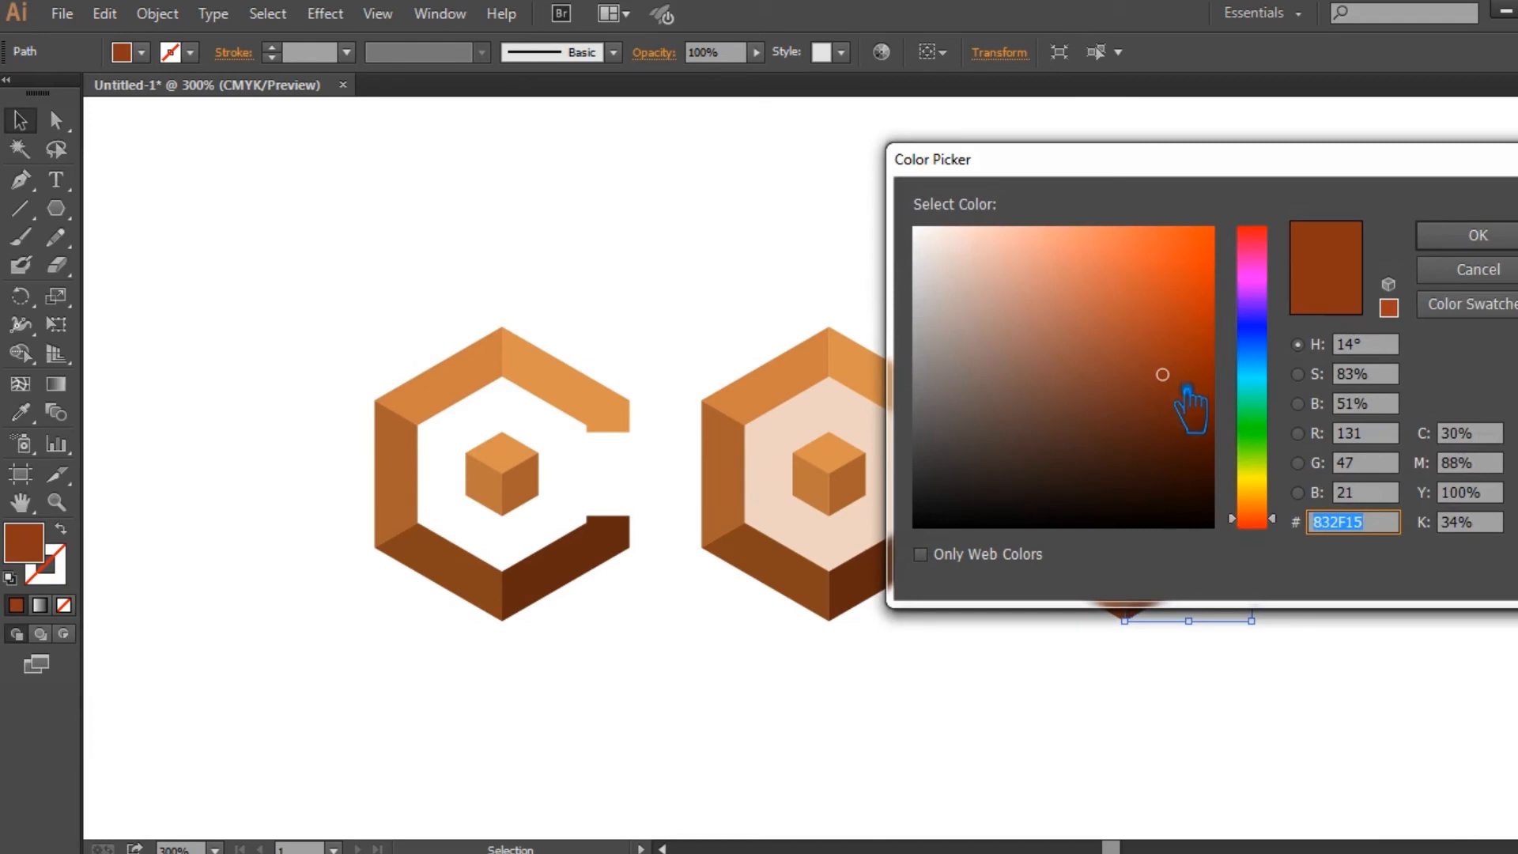
click(1477, 235)
Step: Fill the second logo's lower-right segment with a dark golden brown, RGB 137, 106, 27, and deselect it
click(1477, 271)
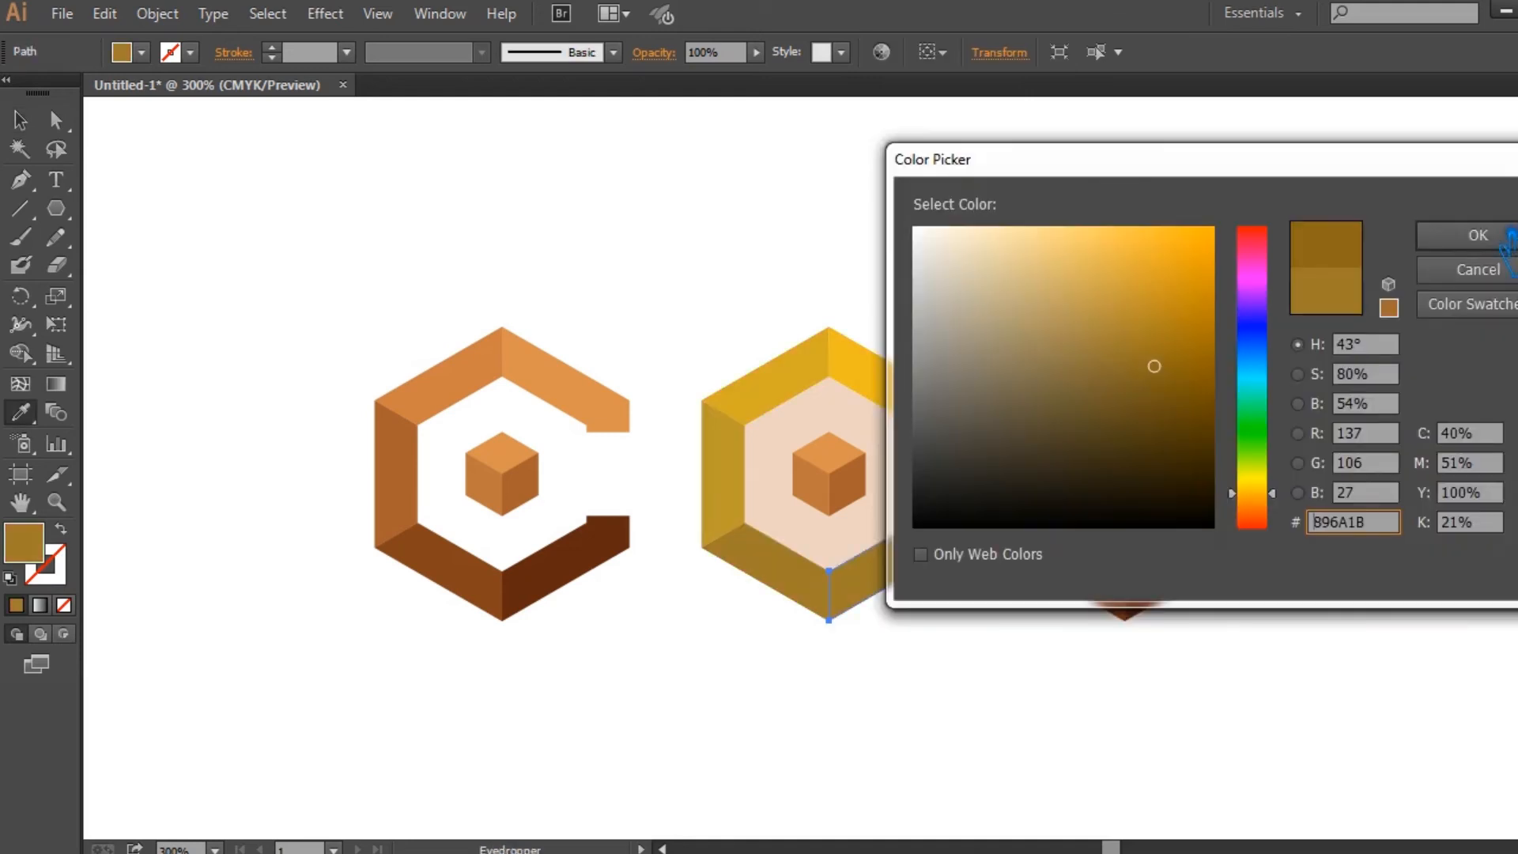
click(1502, 235)
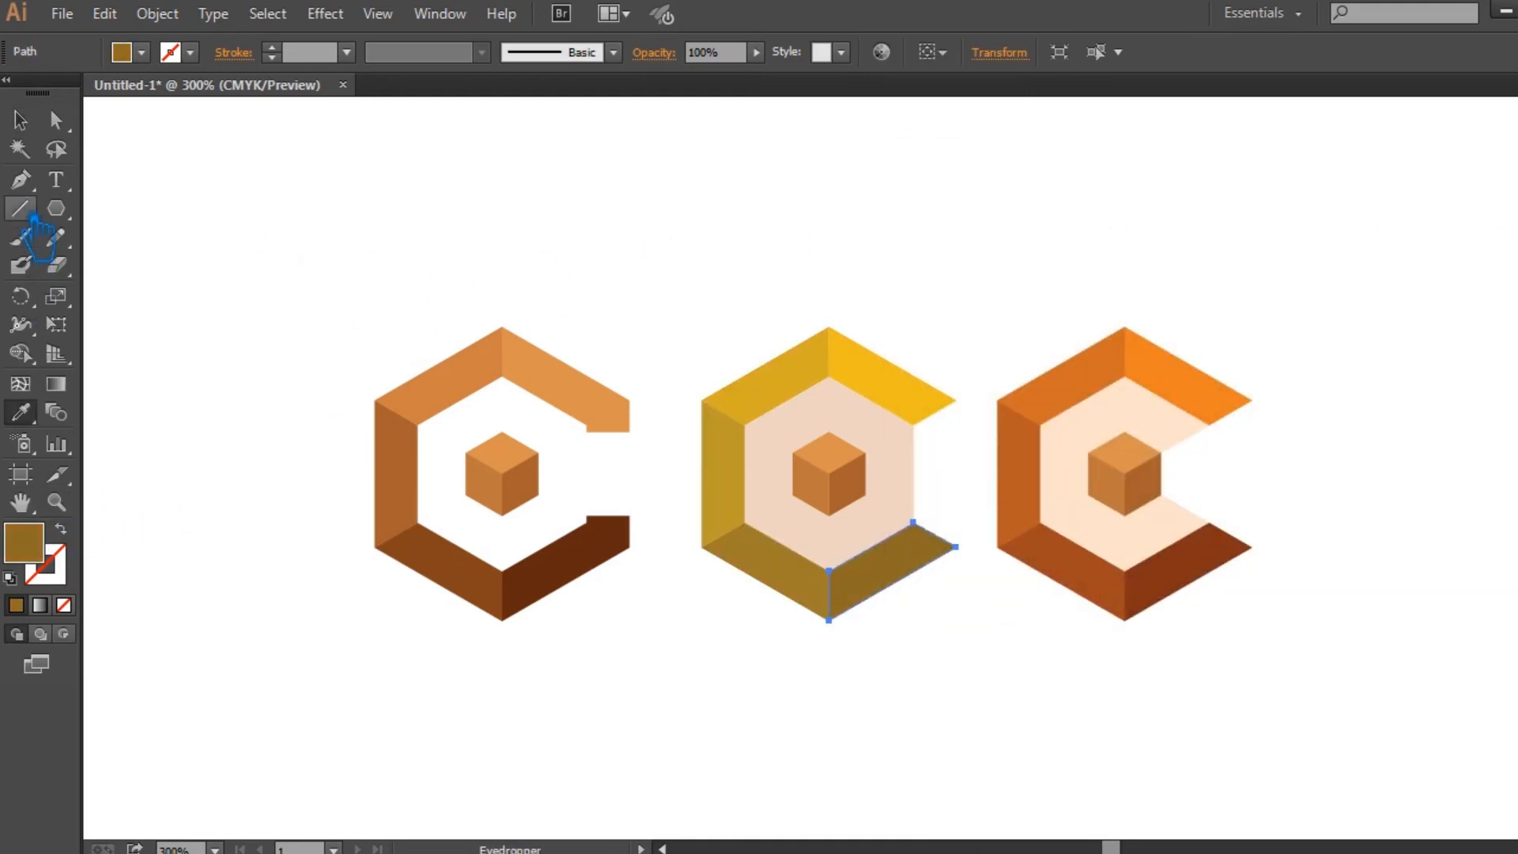
click(27, 120)
click(373, 159)
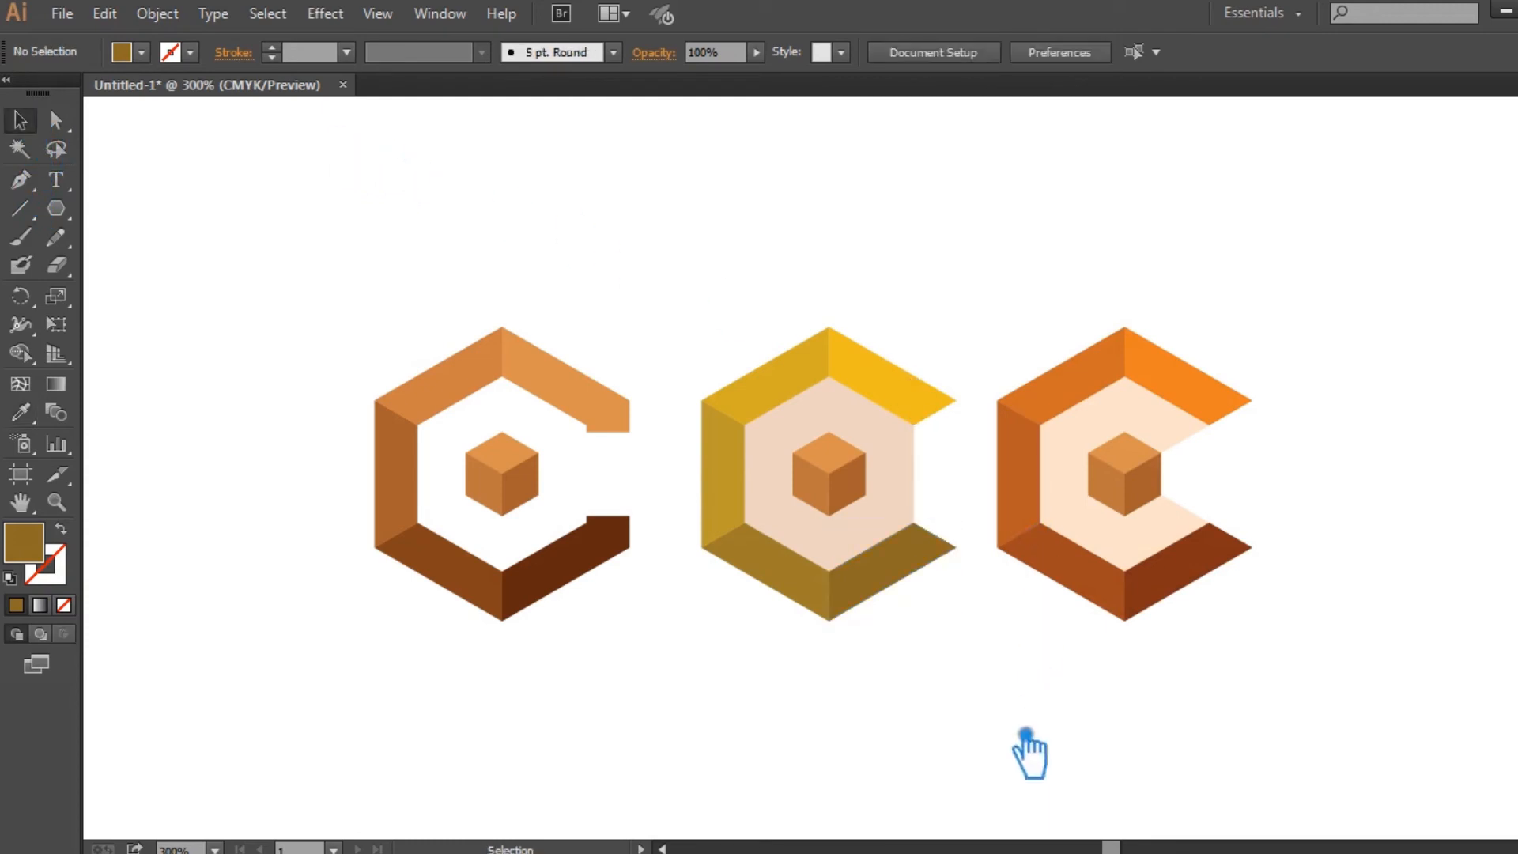
Step: Darken the fill of the second logo's lower-right segment to 775813 and deselect it
click(904, 569)
double_click(31, 544)
click(1166, 386)
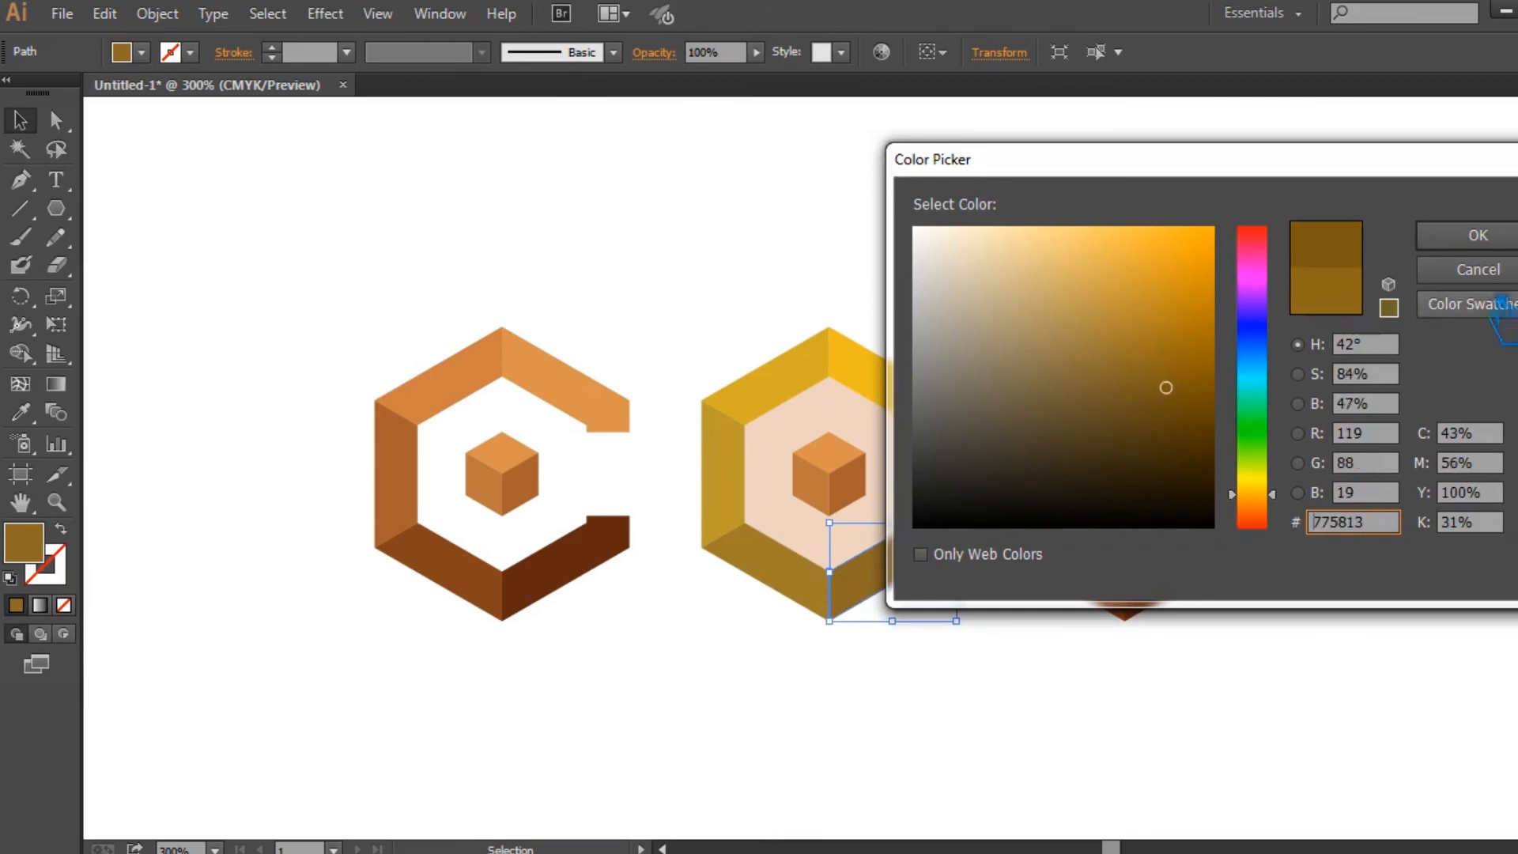
click(1477, 235)
click(499, 176)
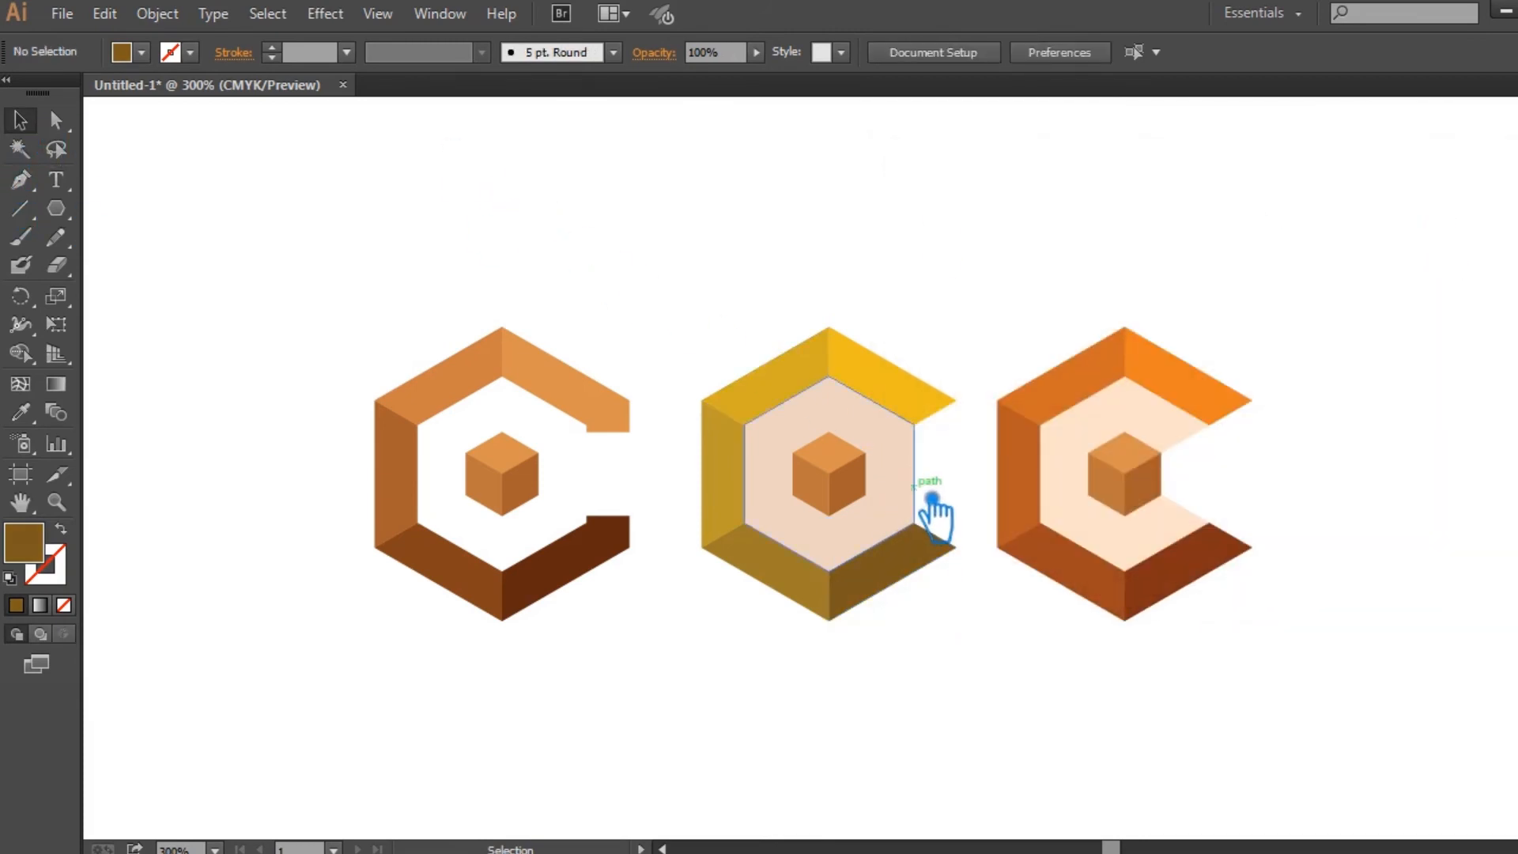
Step: Recolor the top face of the third logo's cube with the bright orange sampled from the outer hexagon's upper-right segment
click(1122, 458)
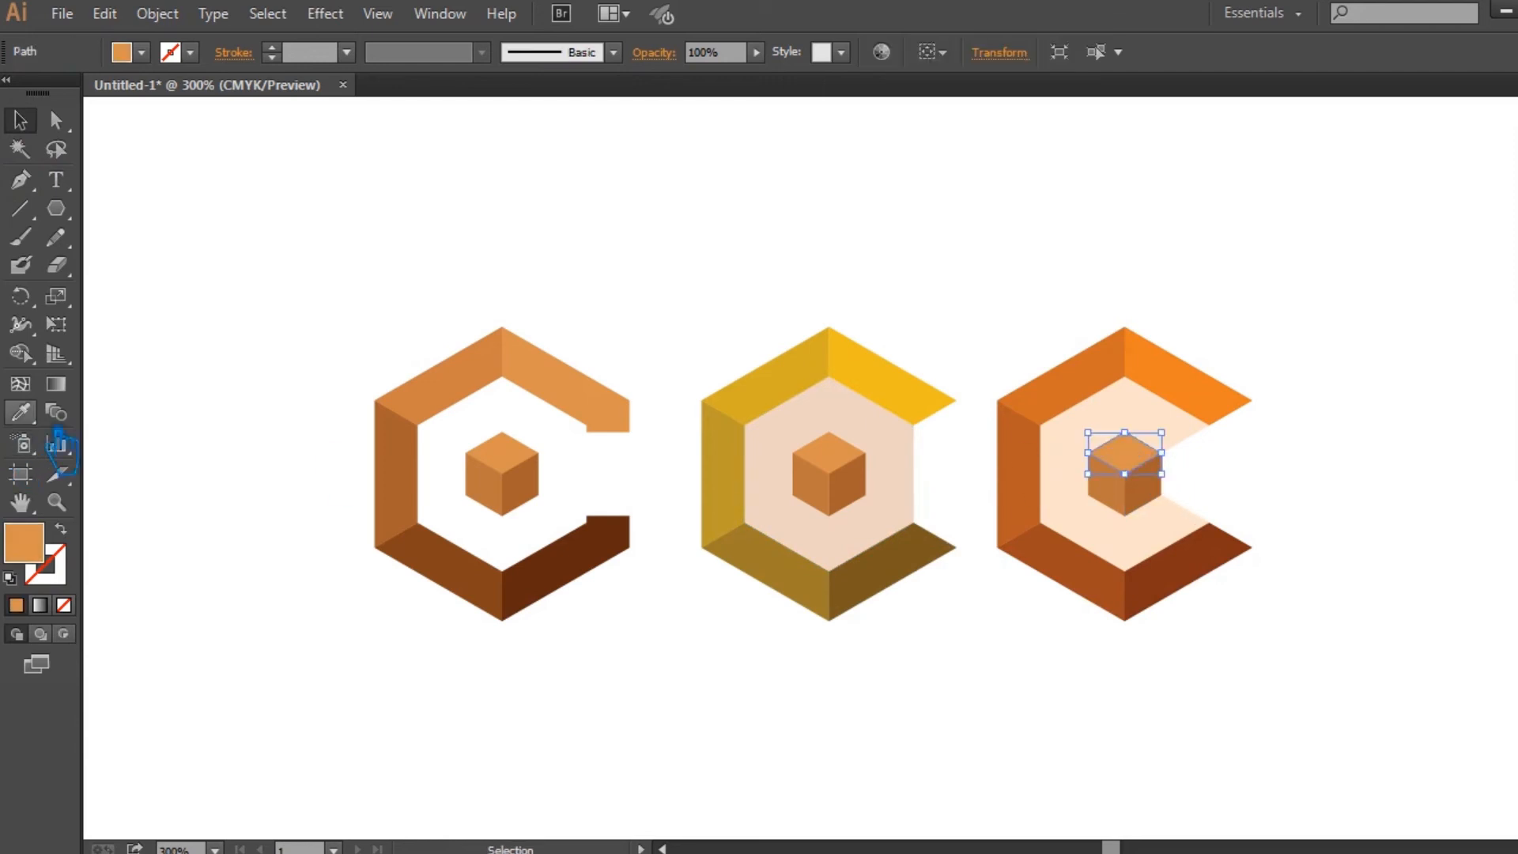
click(1202, 390)
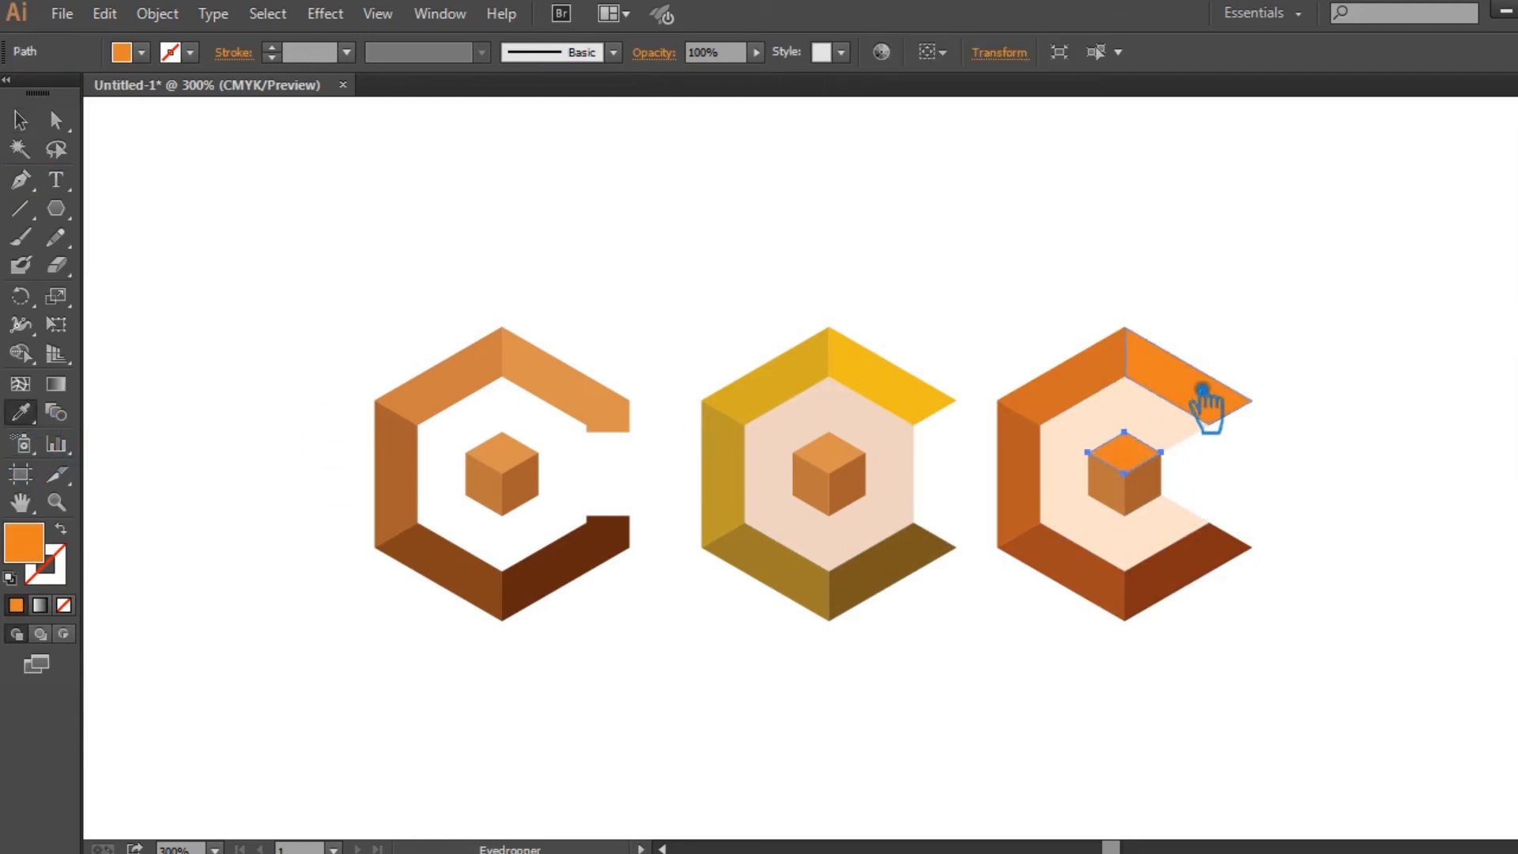
key(v)
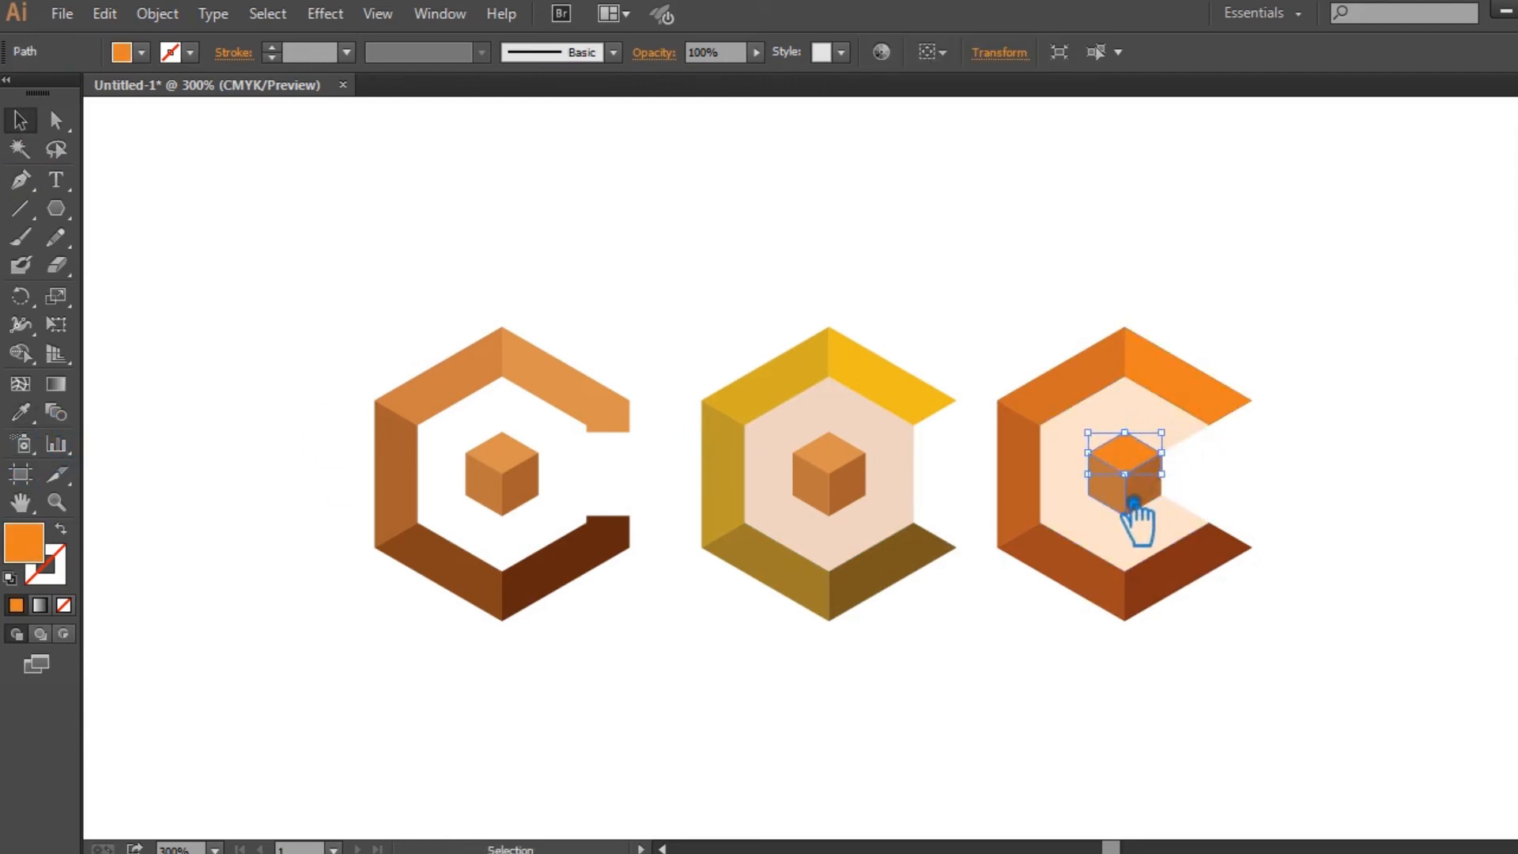
Step: Recolor the left face of the third logo's cube with the orange sampled from its outer hexagon's left segment, and deselect it
key(a)
click(1133, 503)
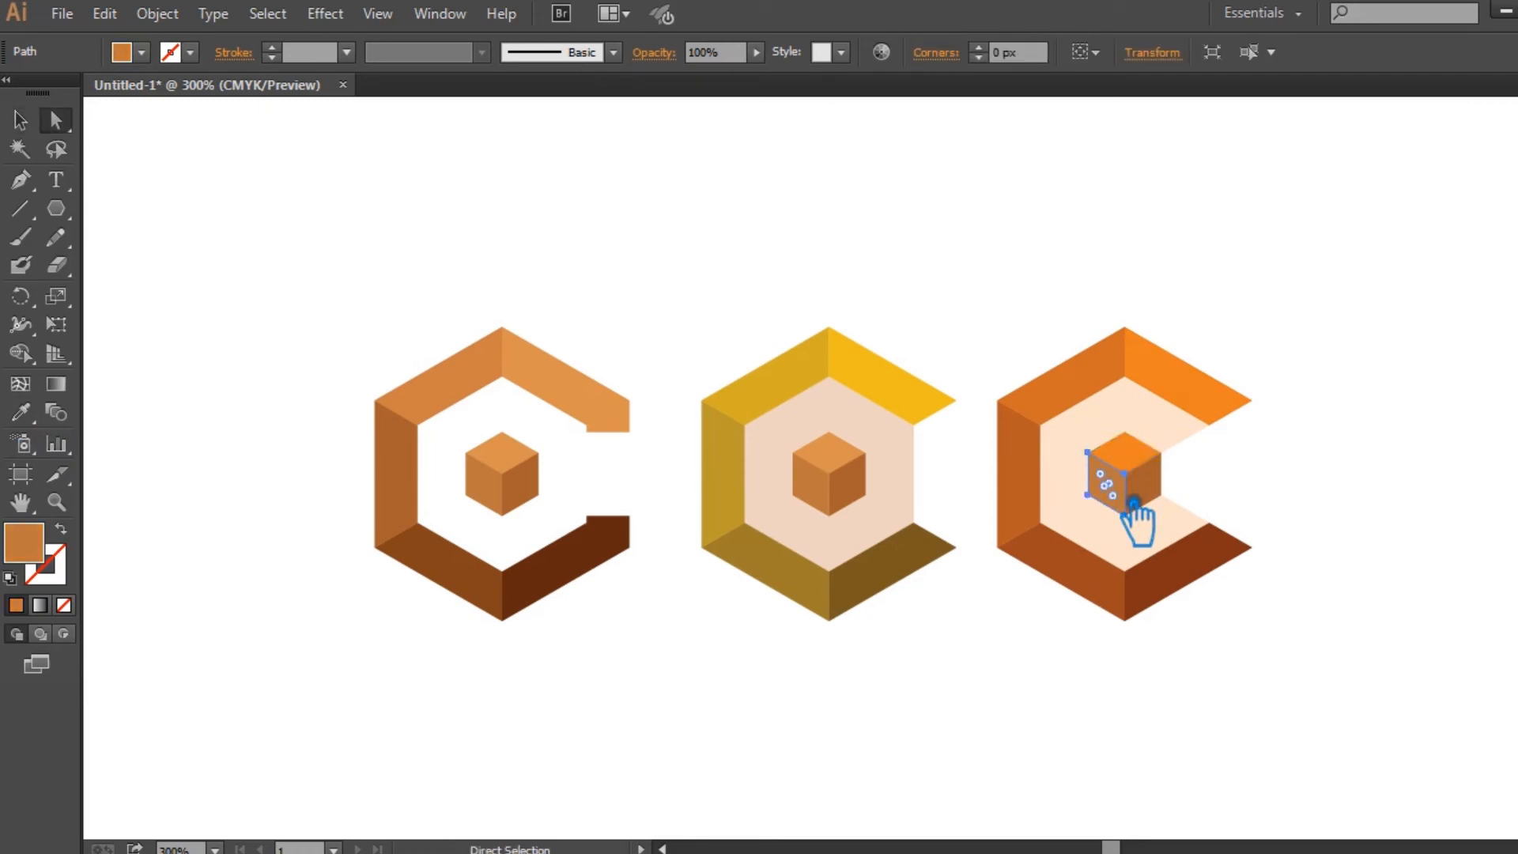
key(i)
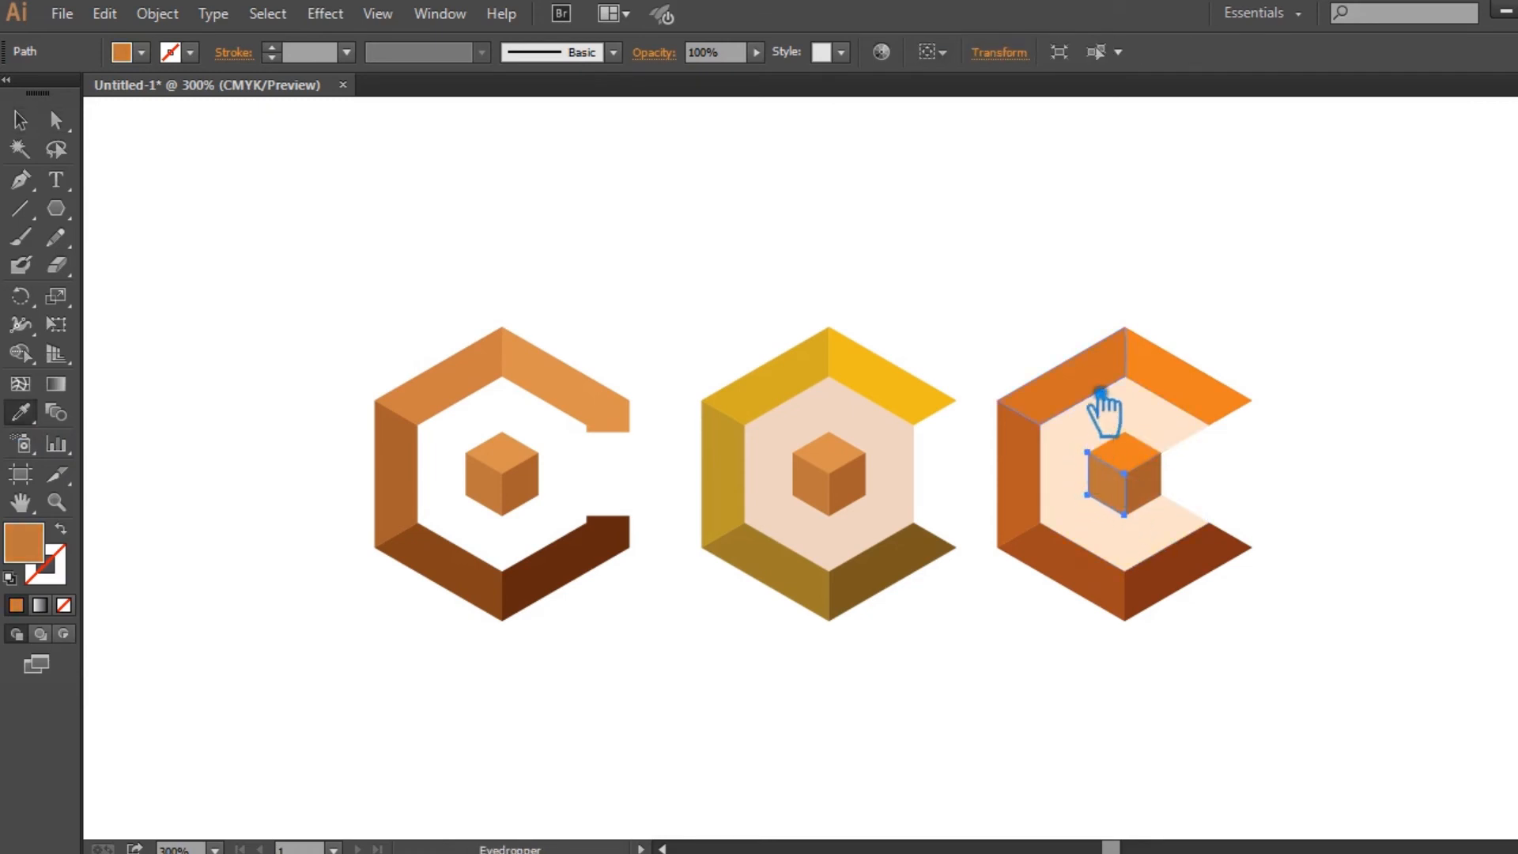
click(1048, 466)
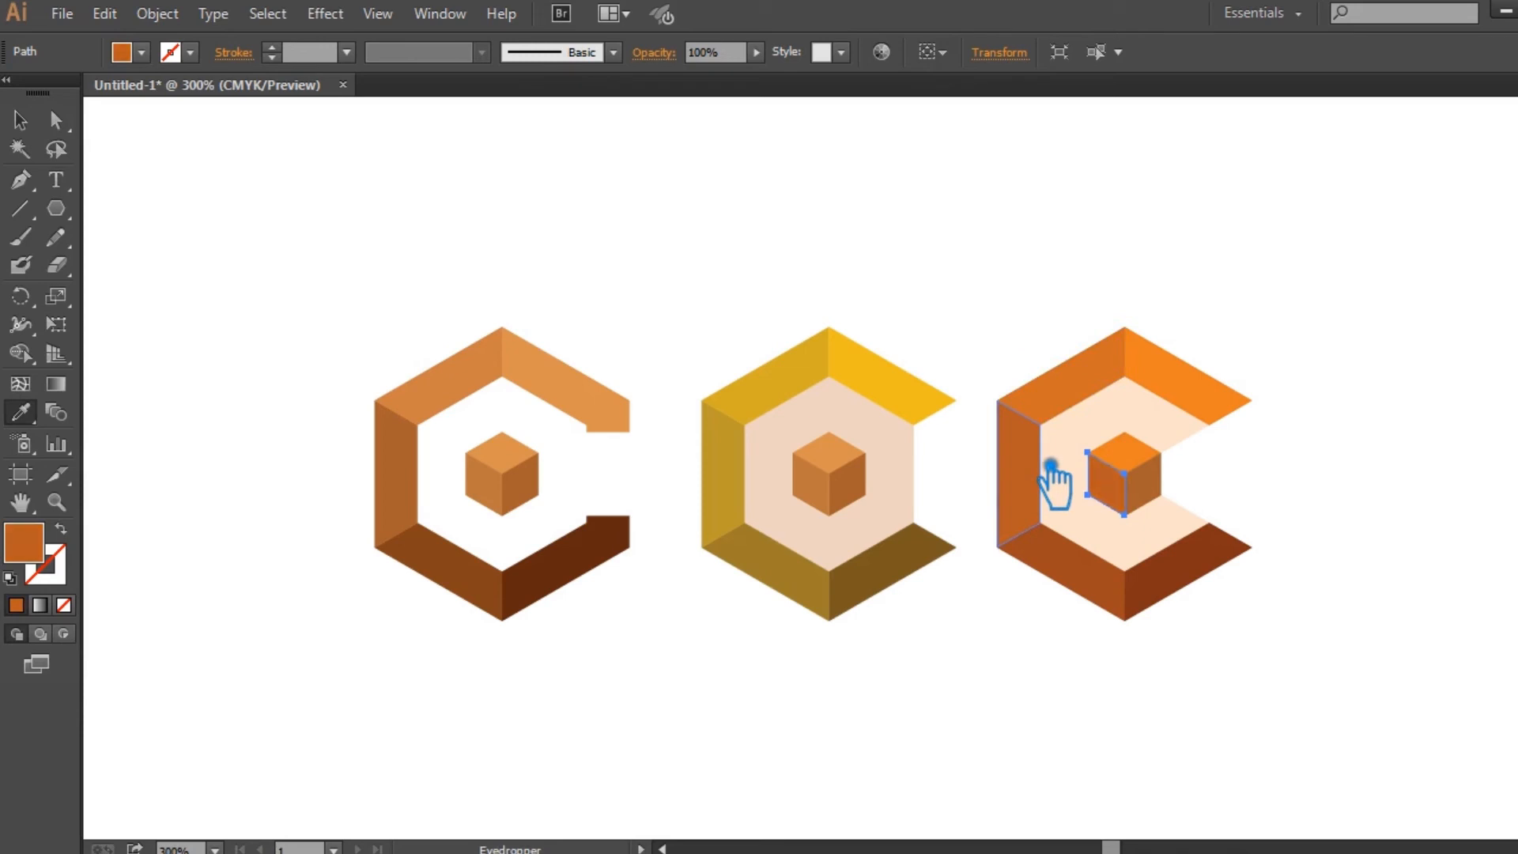
key(v)
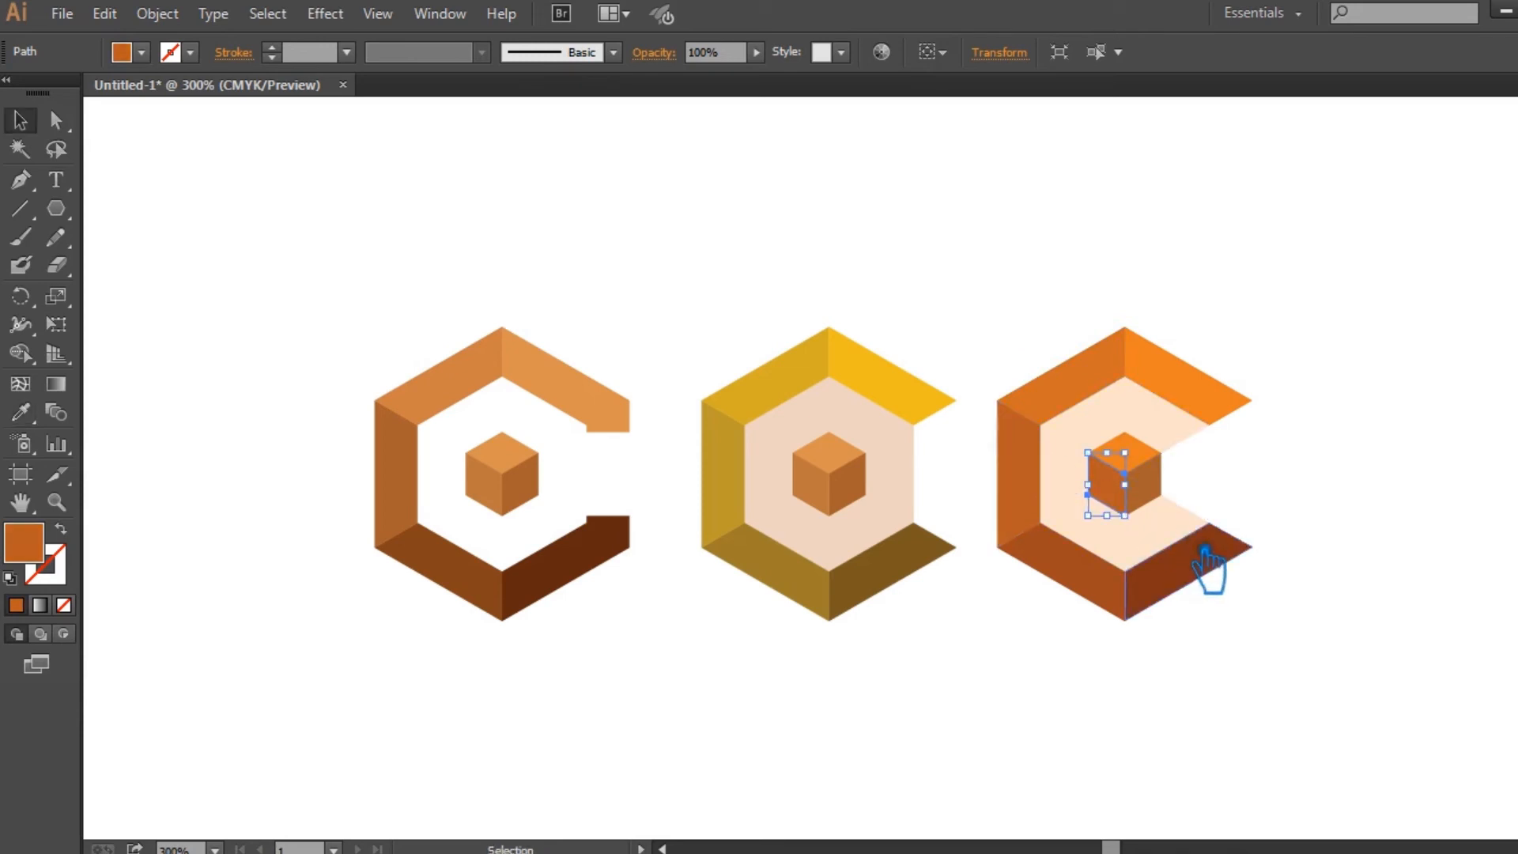
click(1169, 518)
click(1385, 522)
Step: Recolor the right face of the third logo's cube with the color sampled from its outer hexagon's lower-left segment, and deselect it
key(a)
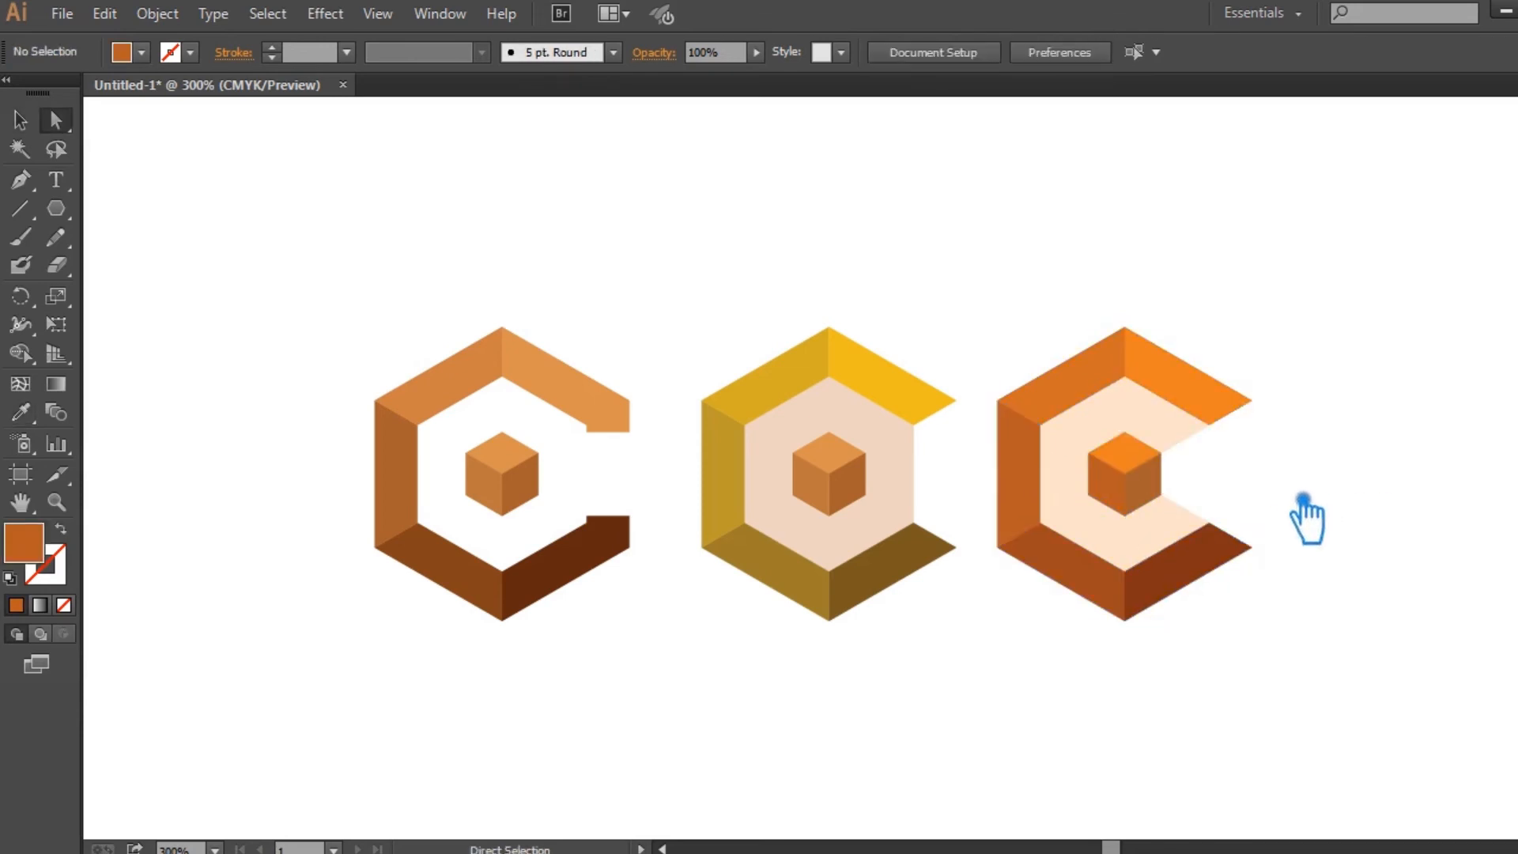
click(1170, 492)
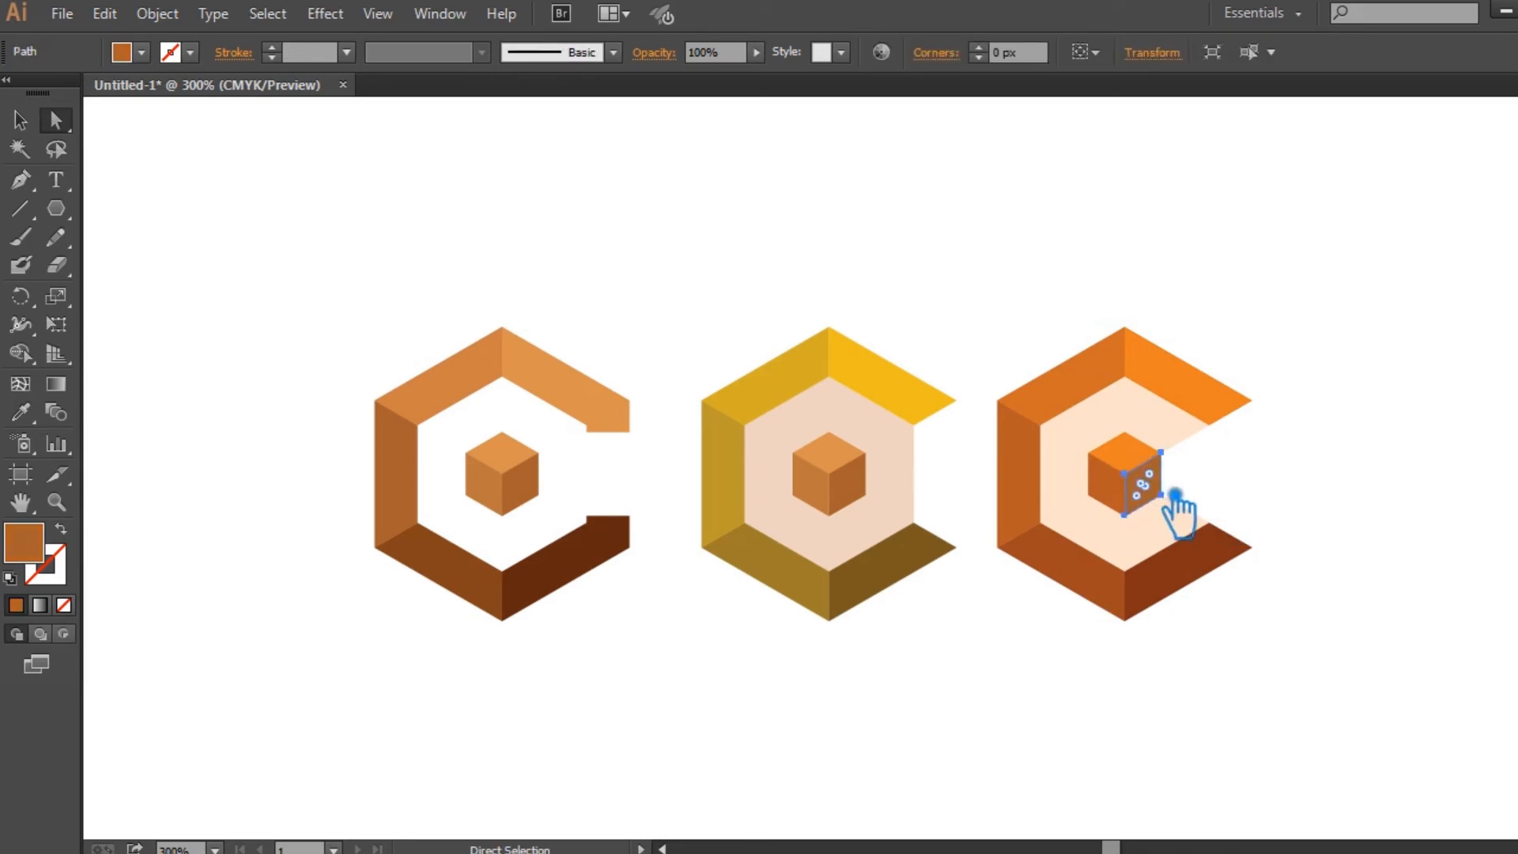
key(i)
click(1116, 577)
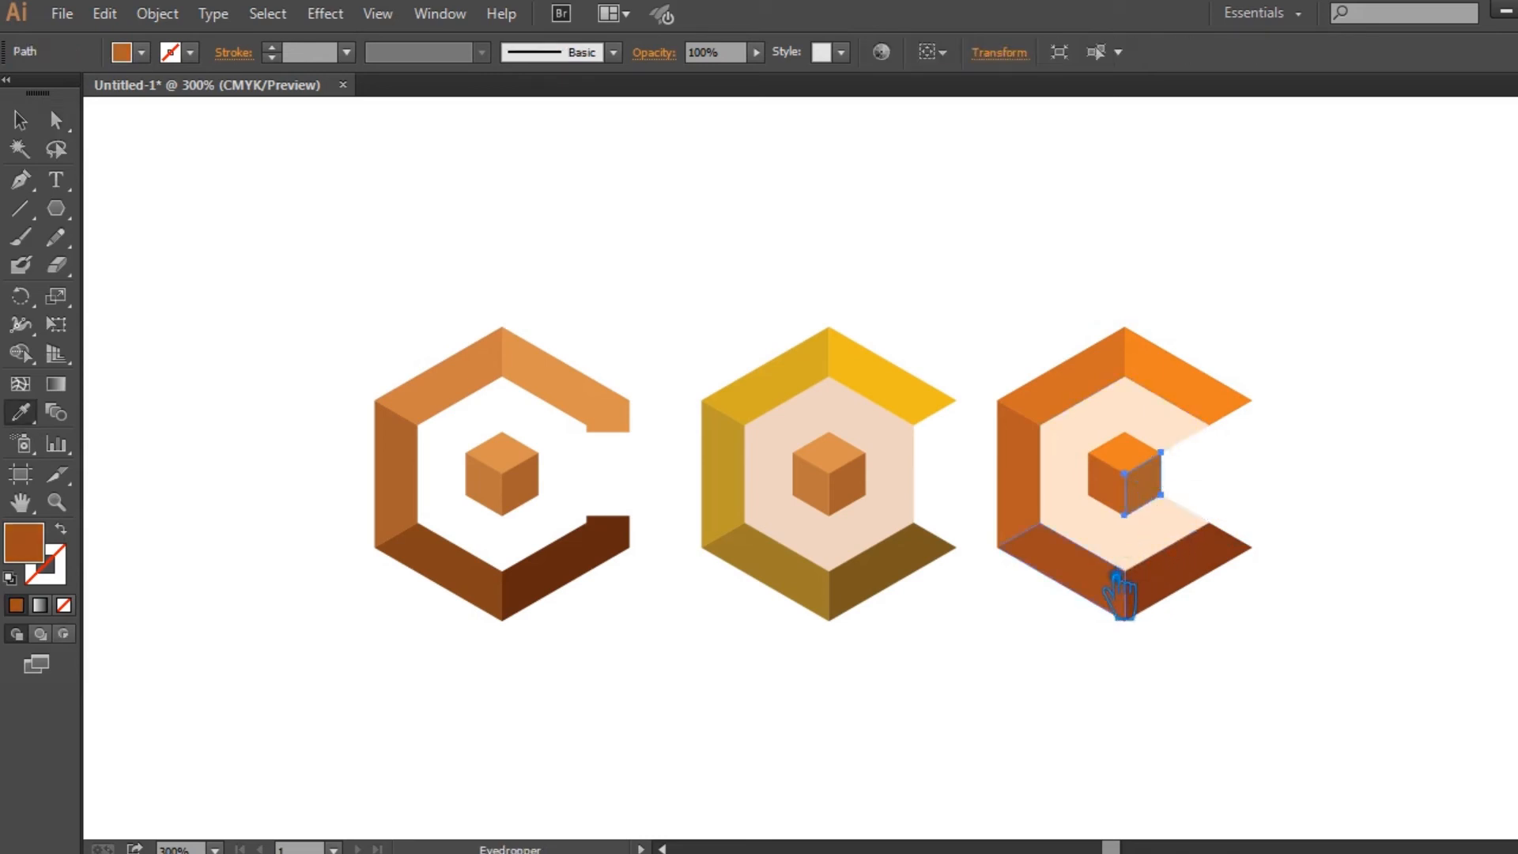
click(22, 123)
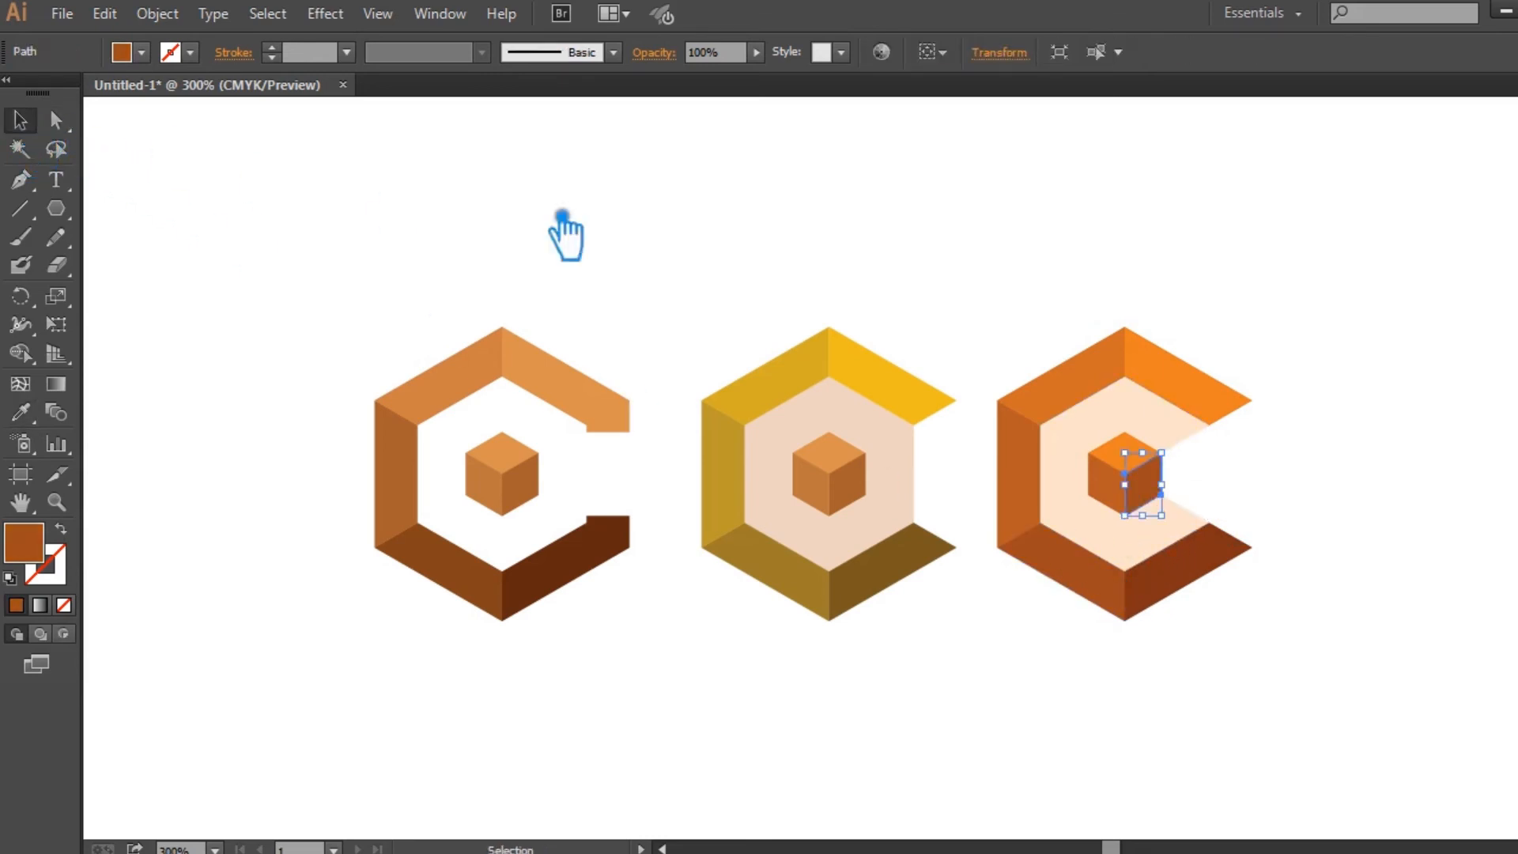
click(672, 215)
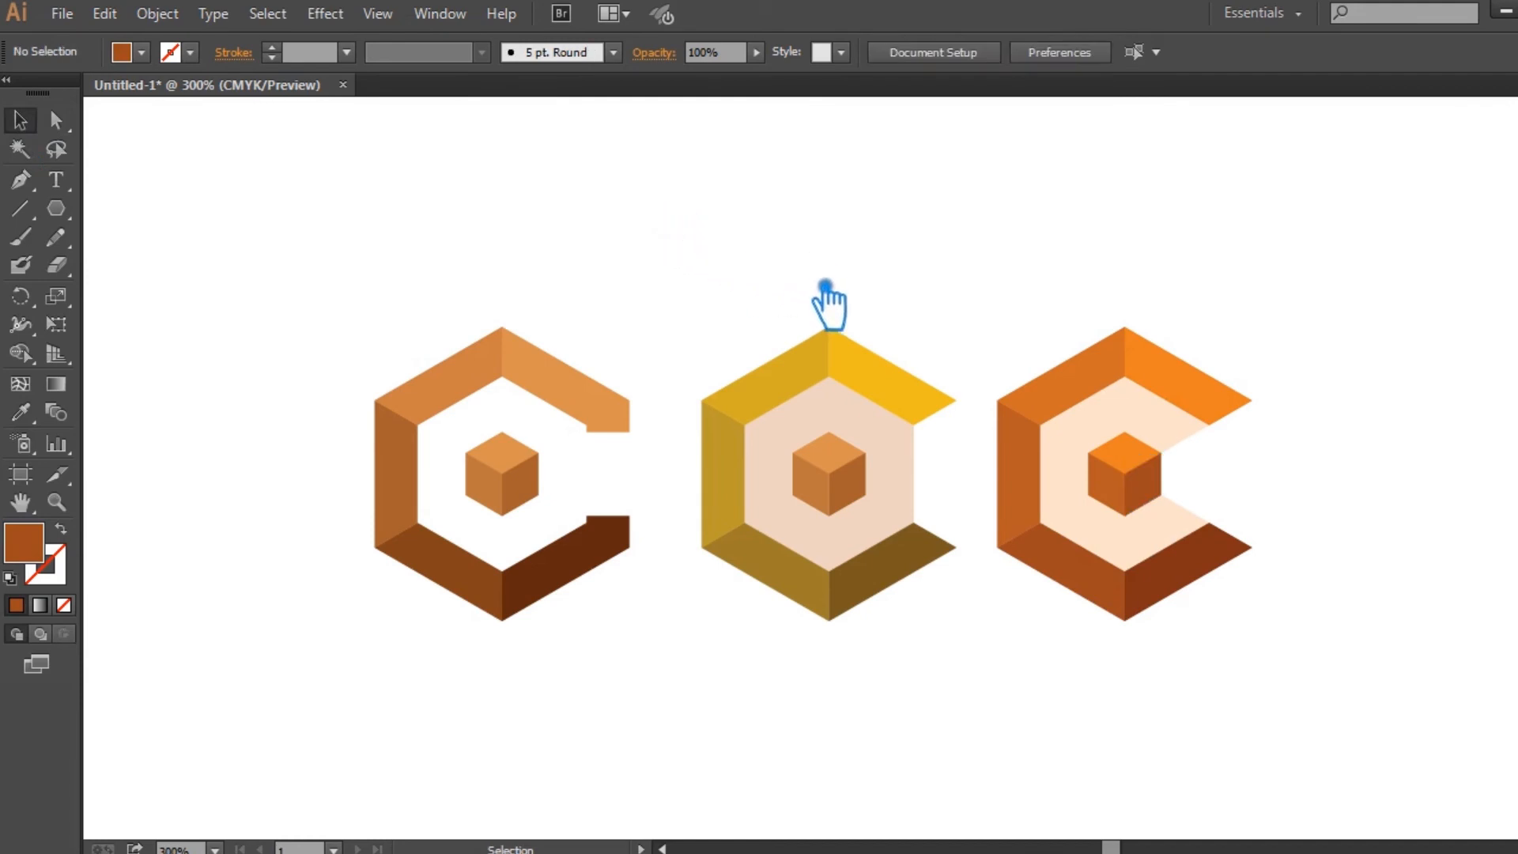
Step: Recolor the top face of the second logo's cube with the yellow sampled from its outer hexagon's upper-right segment
key(a)
click(870, 494)
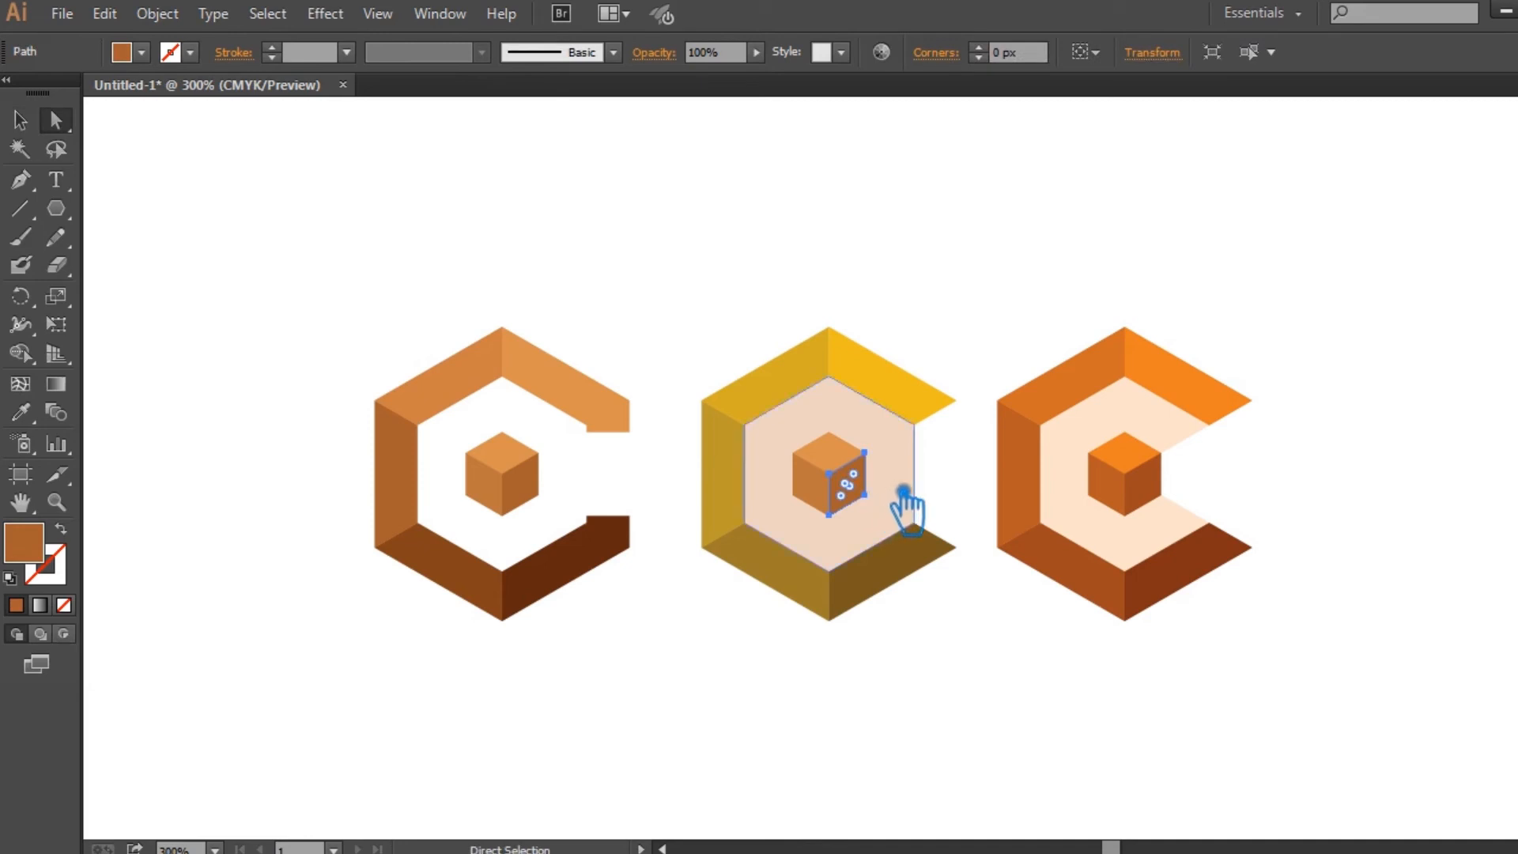
click(841, 456)
key(i)
click(909, 389)
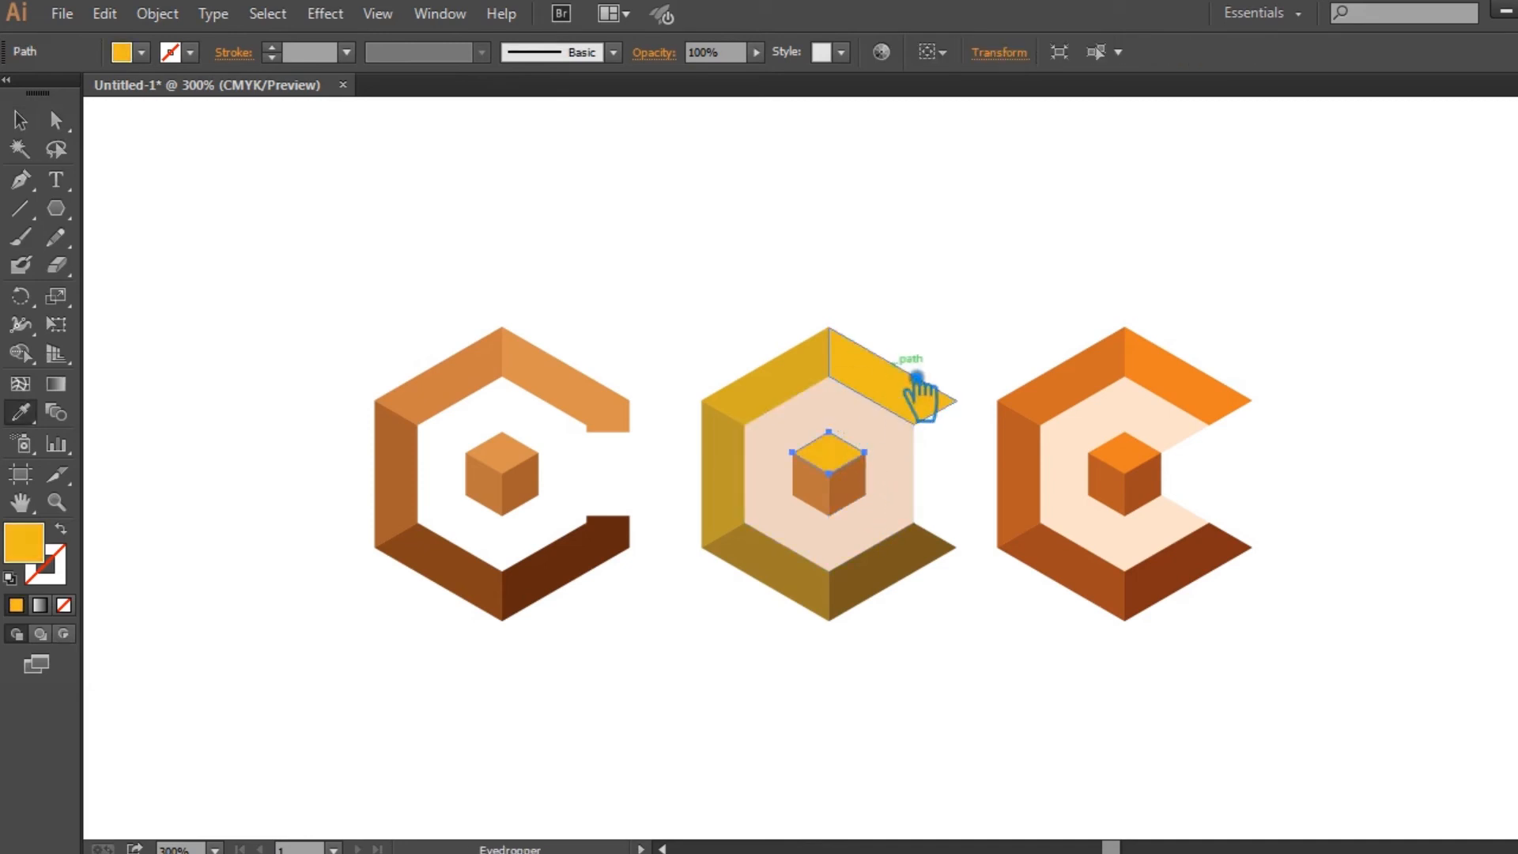
Step: Recolor the left face of the second logo's cube with the dark gold sampled from its outer hexagon's left segment
key(a)
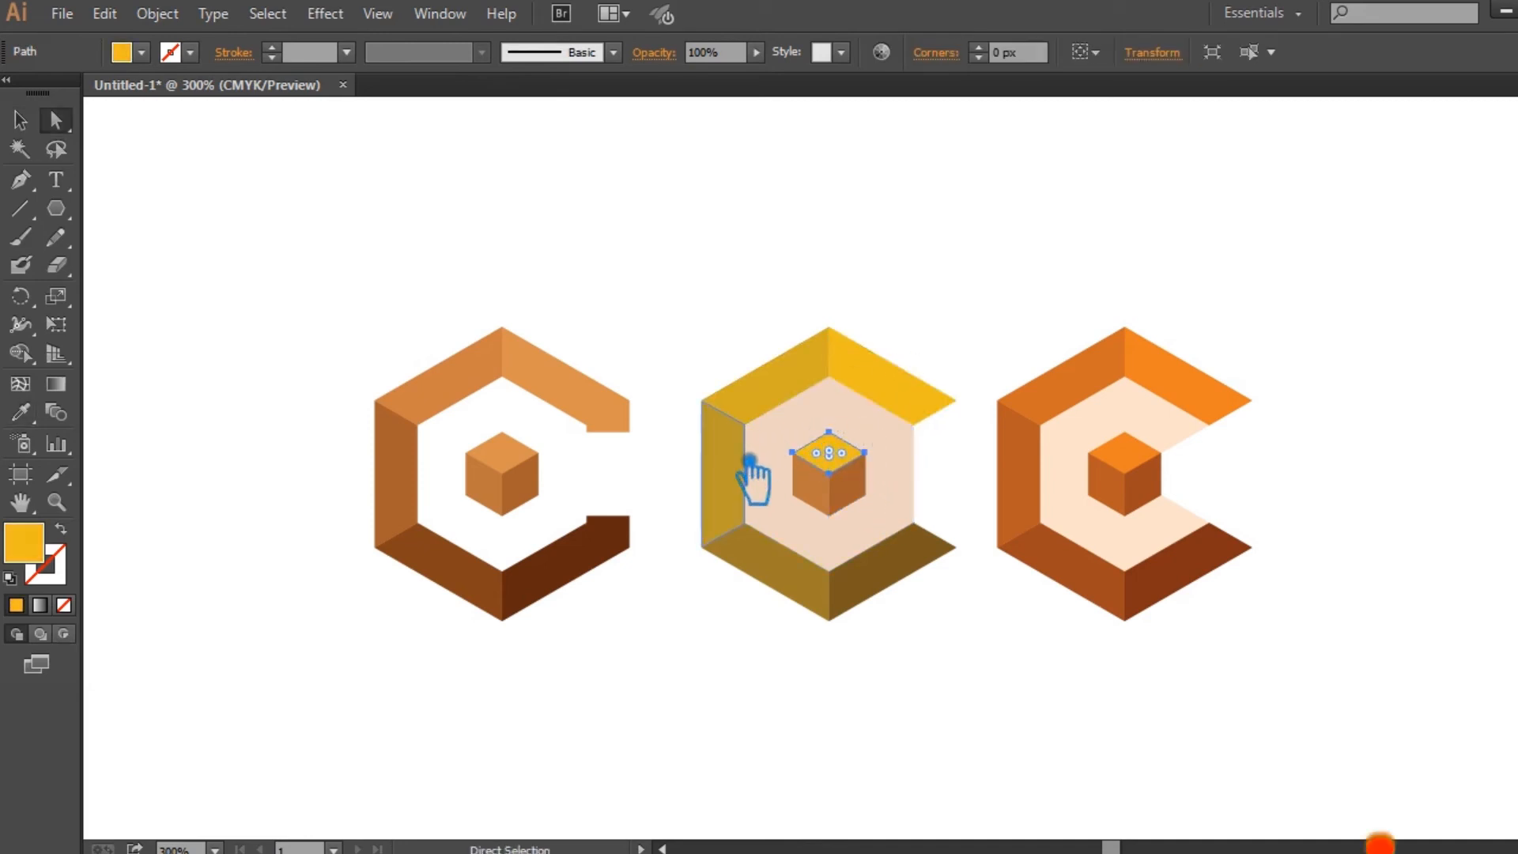
click(731, 475)
click(834, 497)
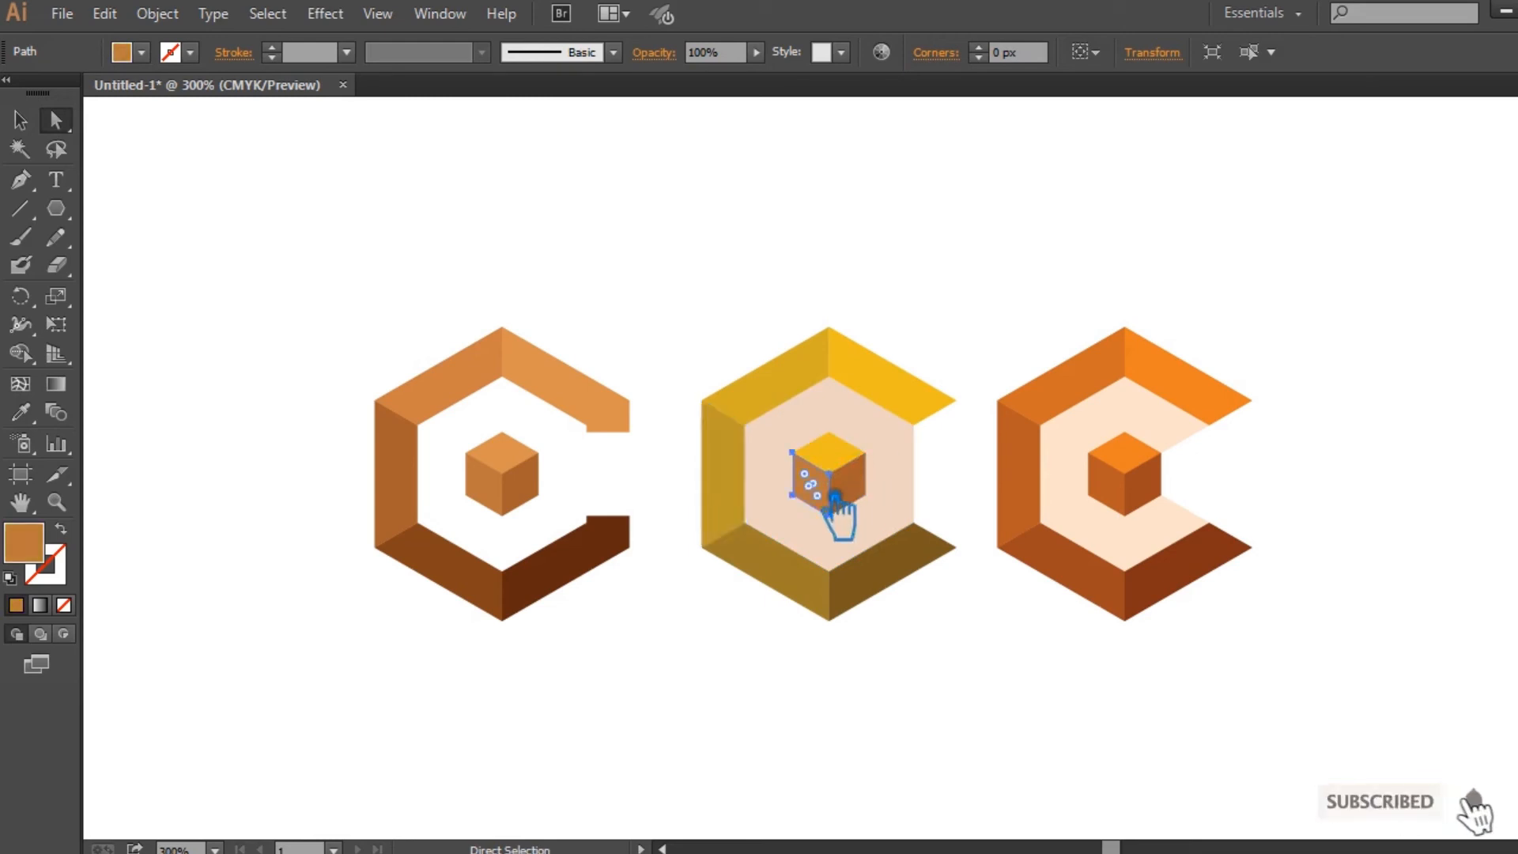
key(i)
click(751, 474)
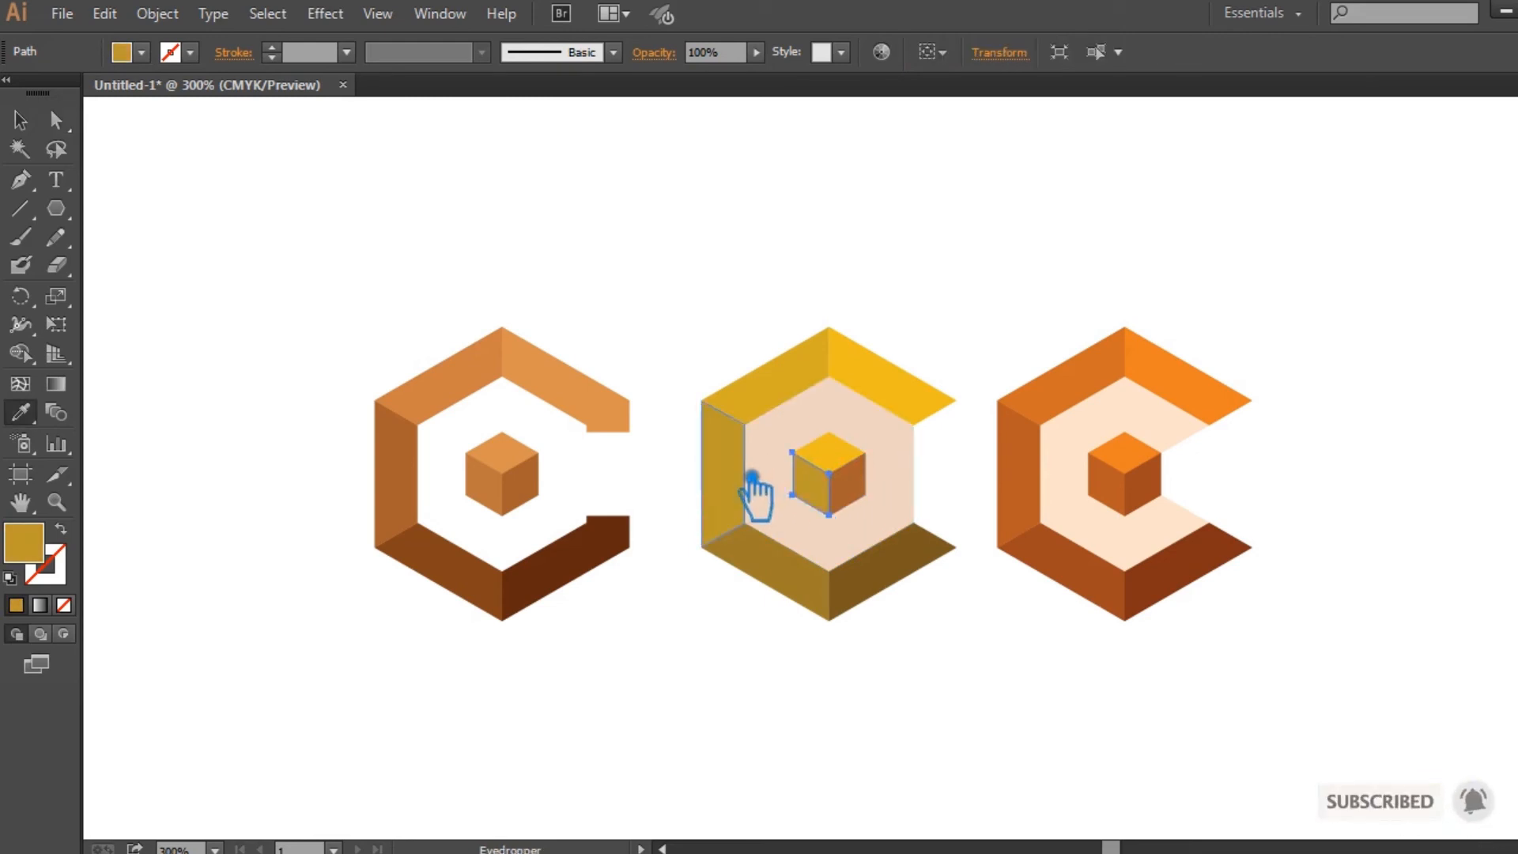
Step: Recolor the right face of the second logo's cube with the color sampled from its outer hexagon's lower-left segment, and deselect it
key(a)
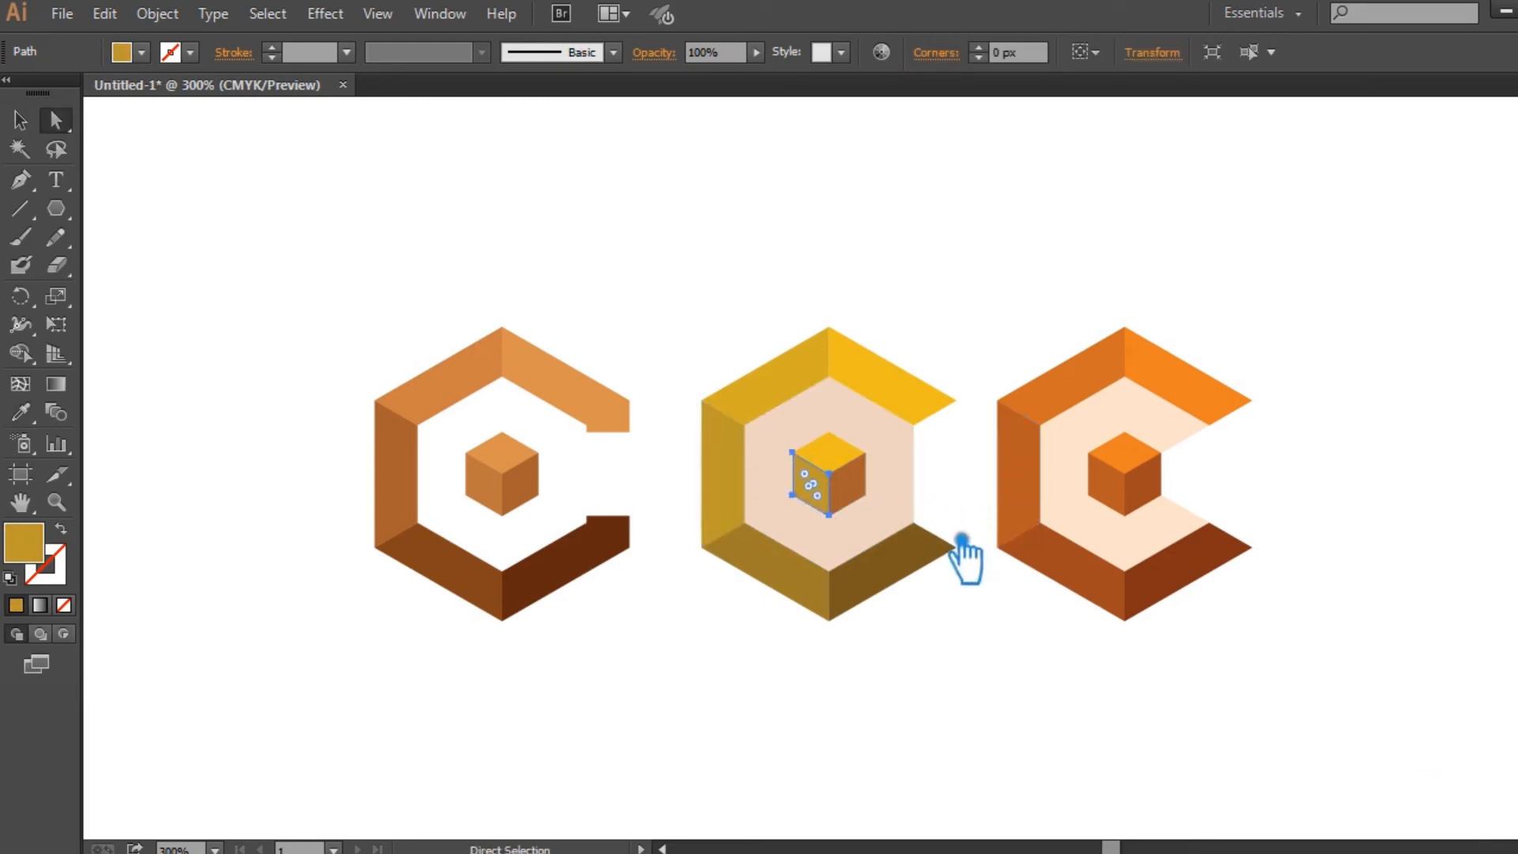
click(875, 493)
key(i)
click(817, 583)
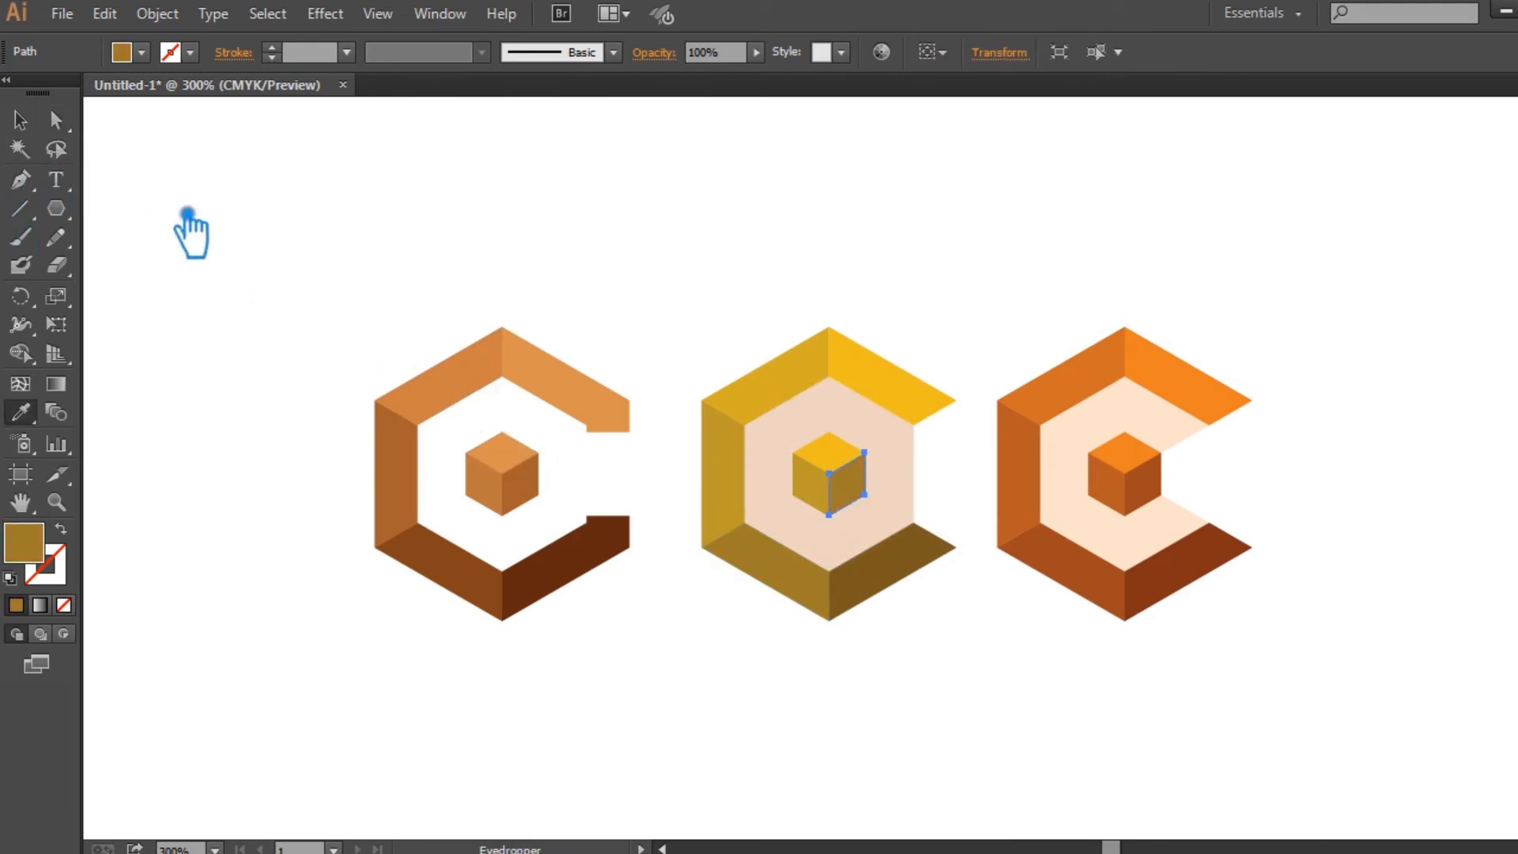
key(v)
click(445, 159)
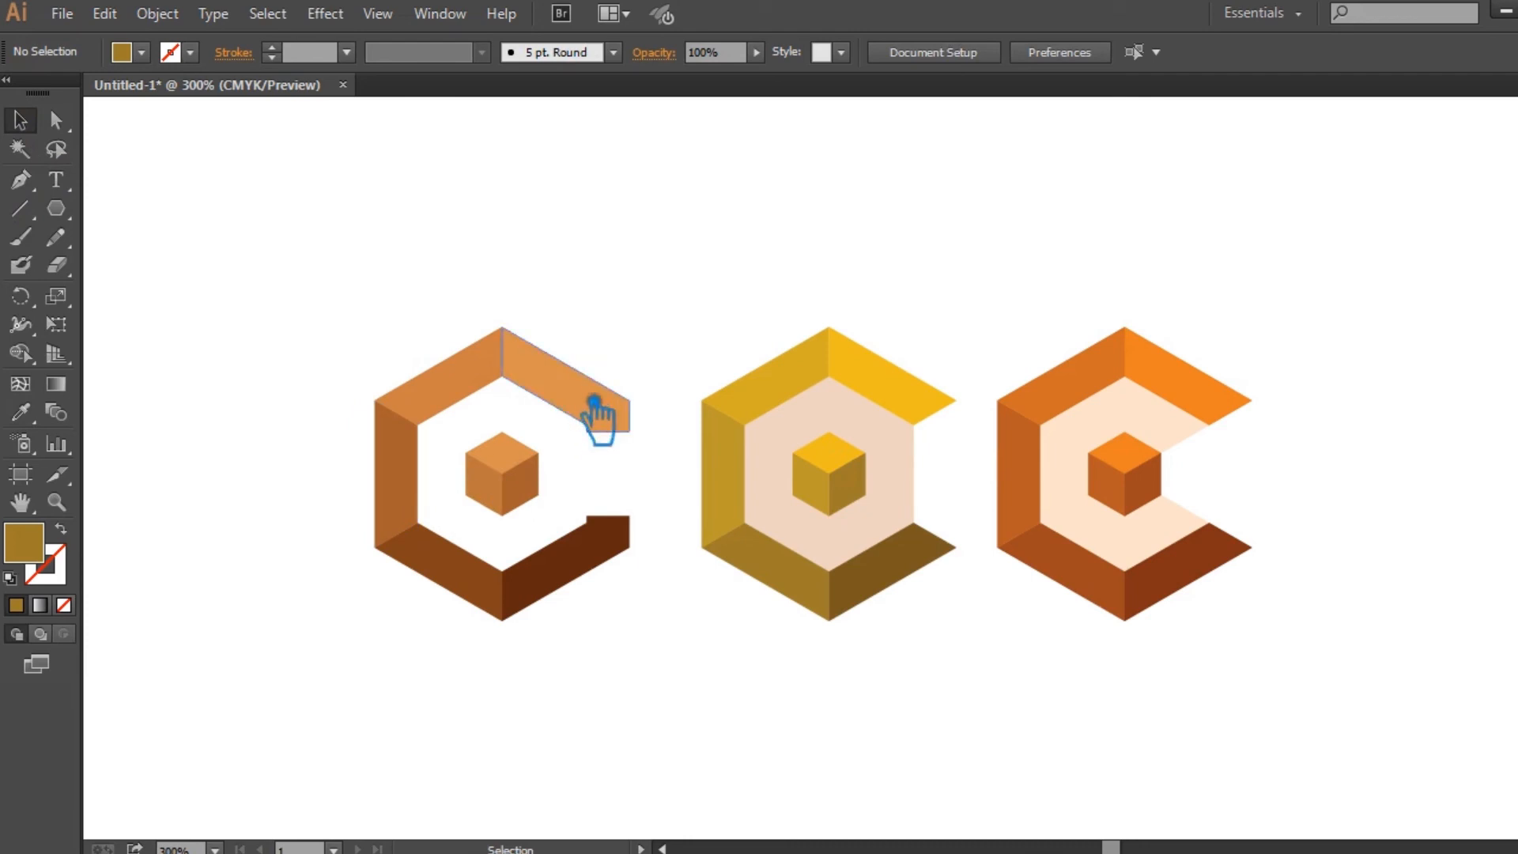
Step: Fill the first logo's upper-right segment with a more saturated orange, D88C30
click(595, 405)
double_click(46, 551)
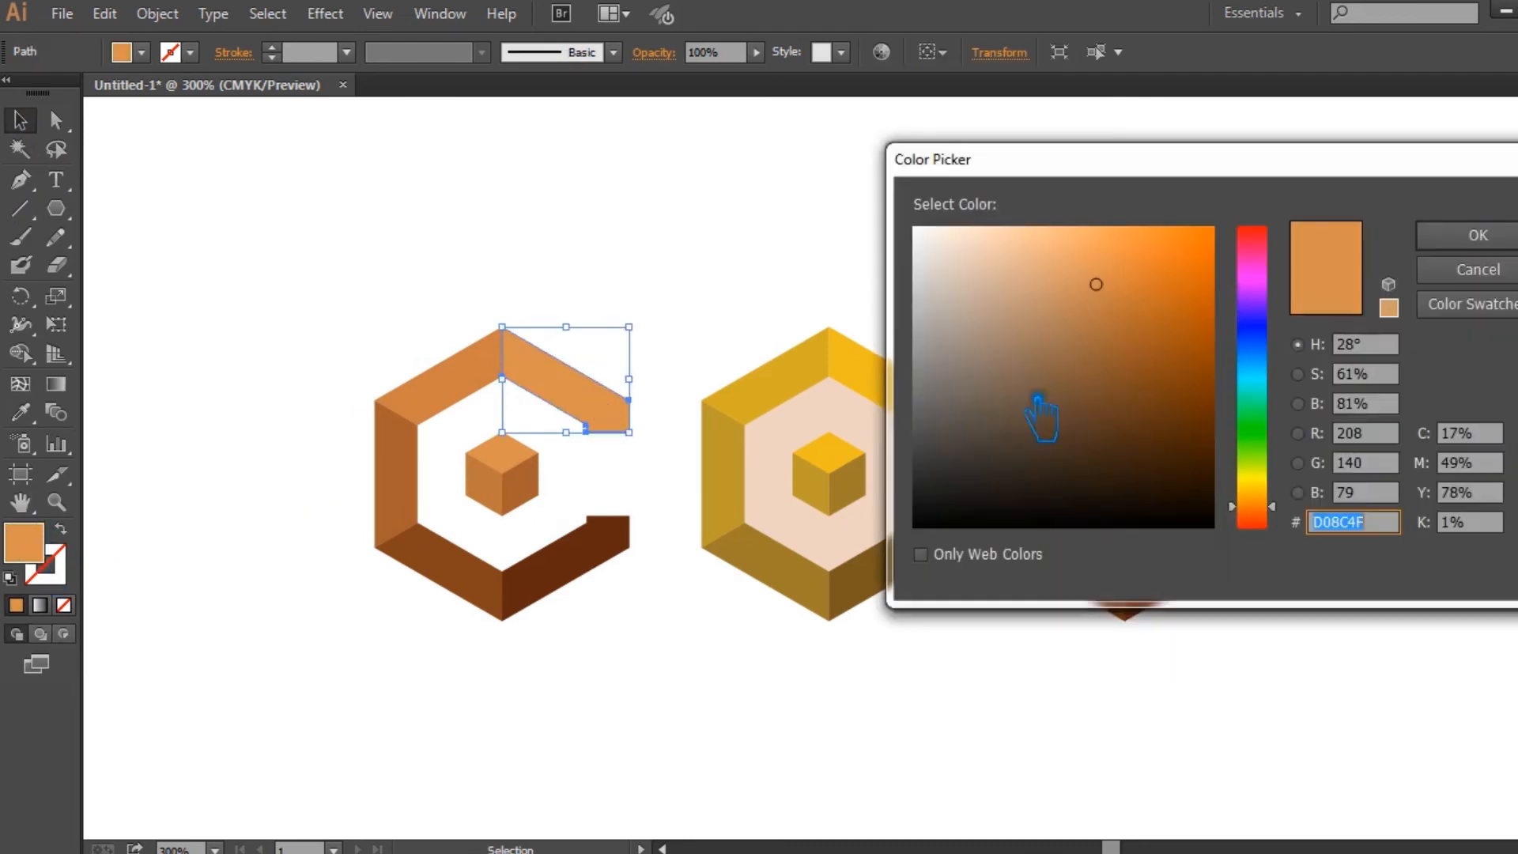
drag(1286, 510, 1275, 506)
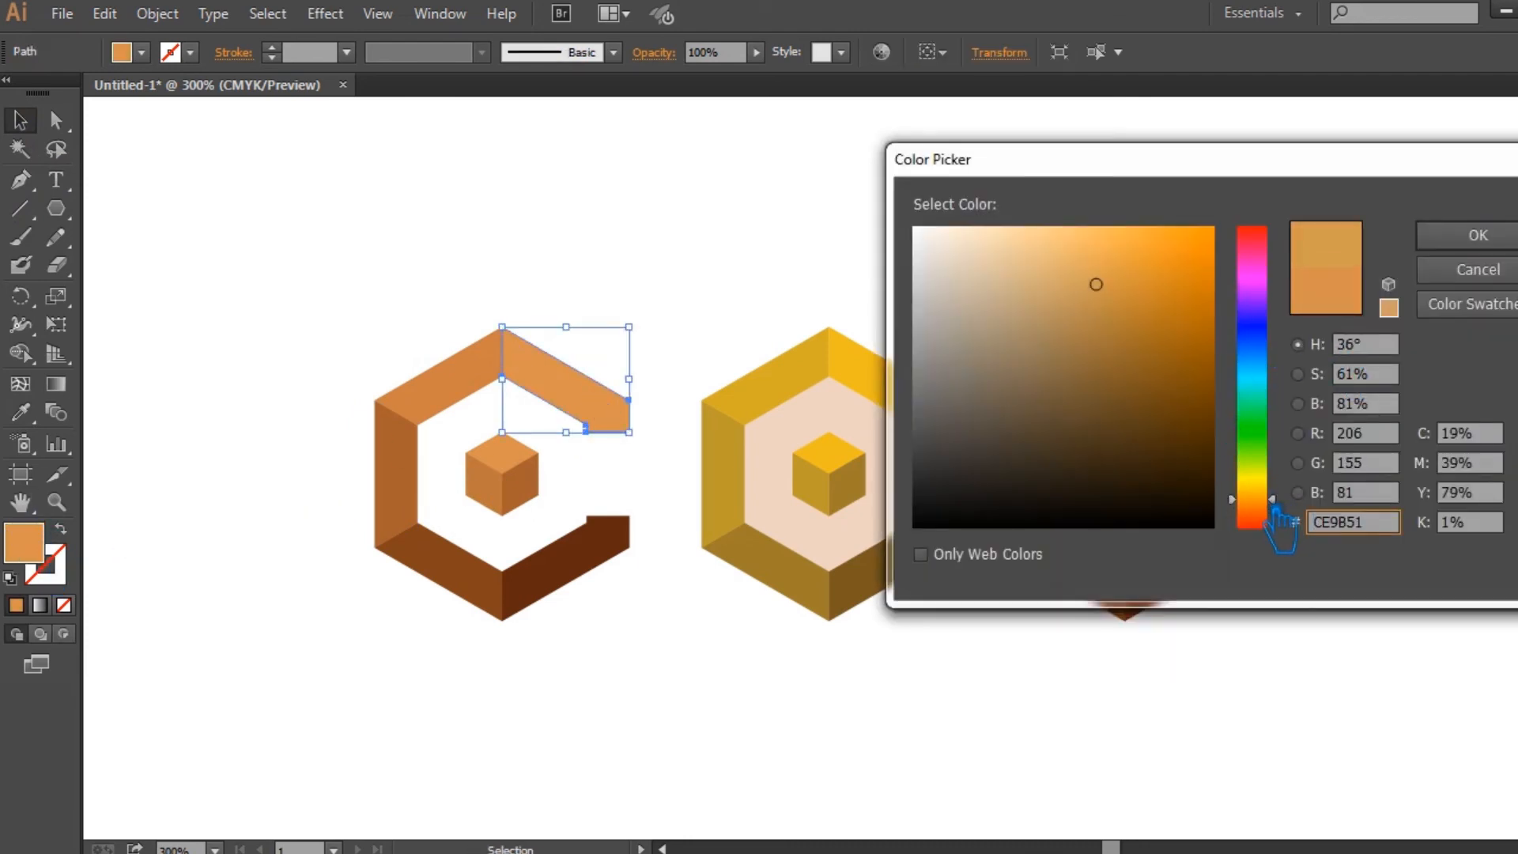
drag(1275, 511, 1275, 506)
mouse_move(1132, 293)
mouse_down()
mouse_move(1158, 339)
mouse_move(1155, 298)
mouse_move(1178, 305)
mouse_move(1171, 282)
mouse_up()
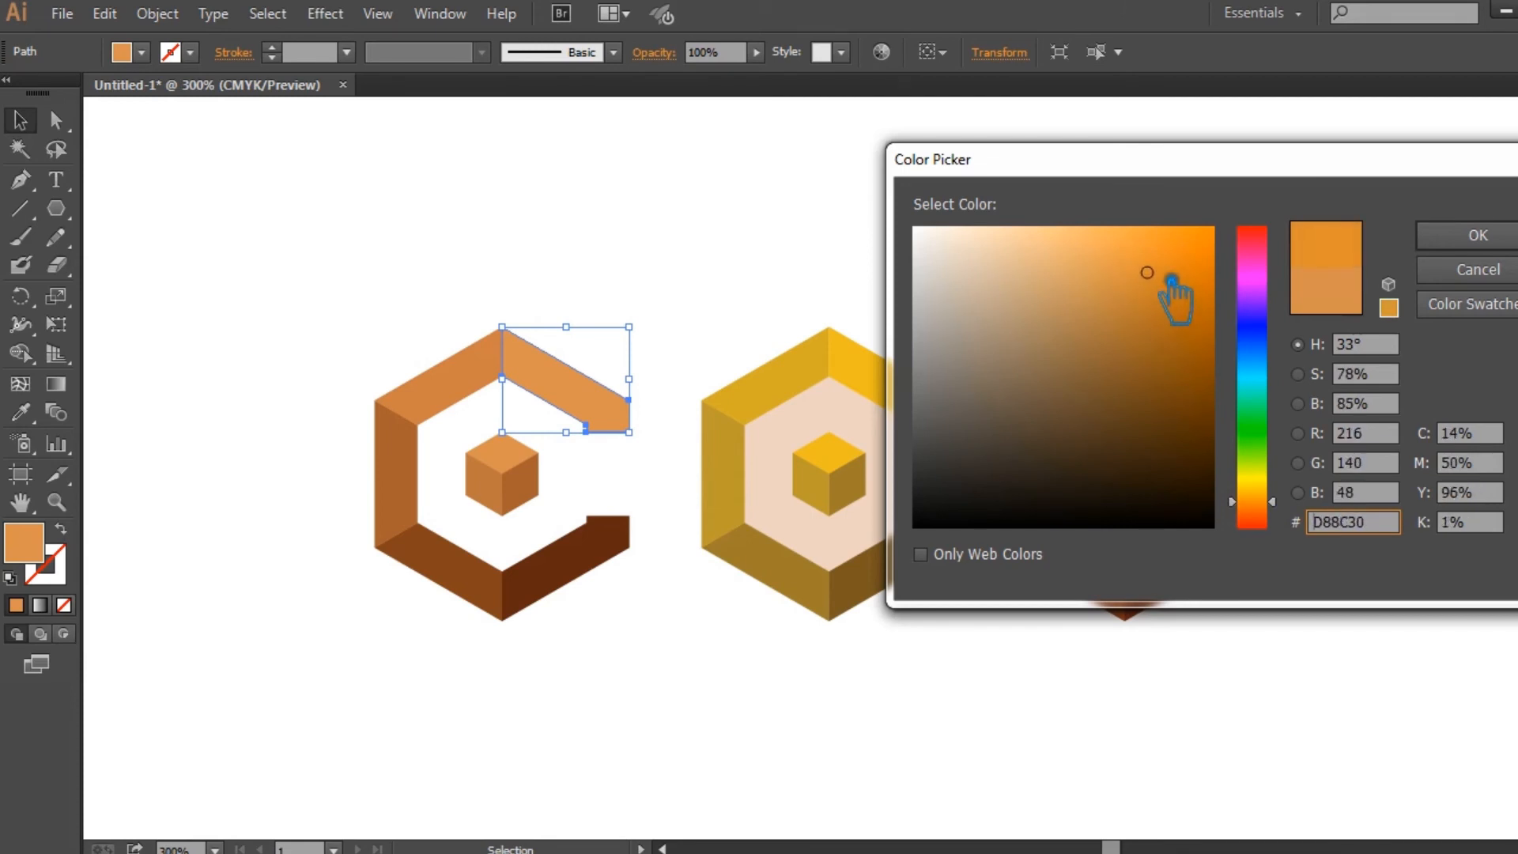
click(1475, 236)
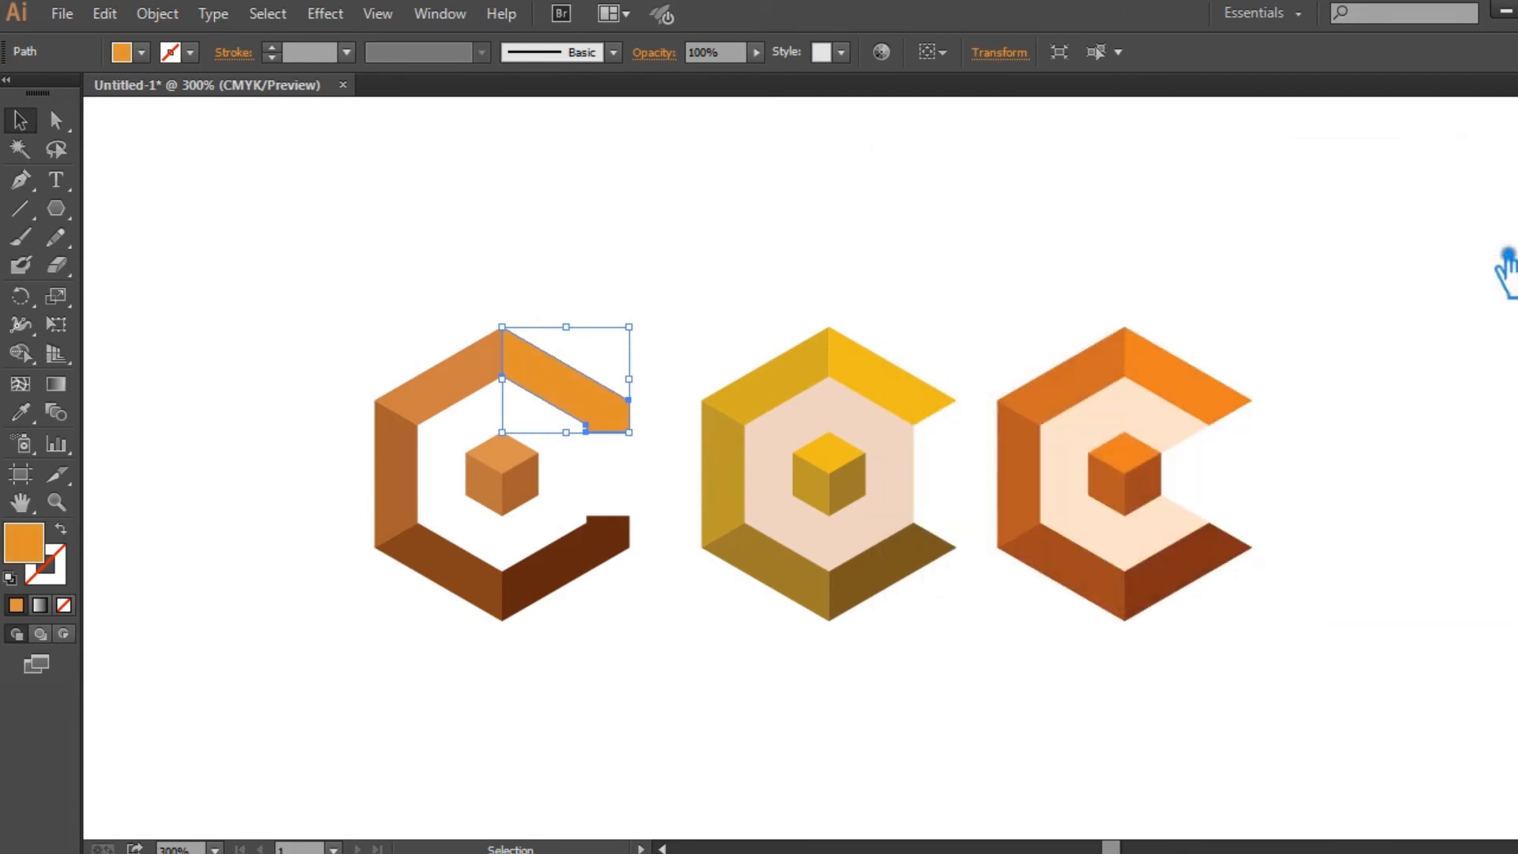
Step: Sample the upper-right segment's orange onto the first logo's upper-left segment and darken its fill to C17B2F
click(443, 404)
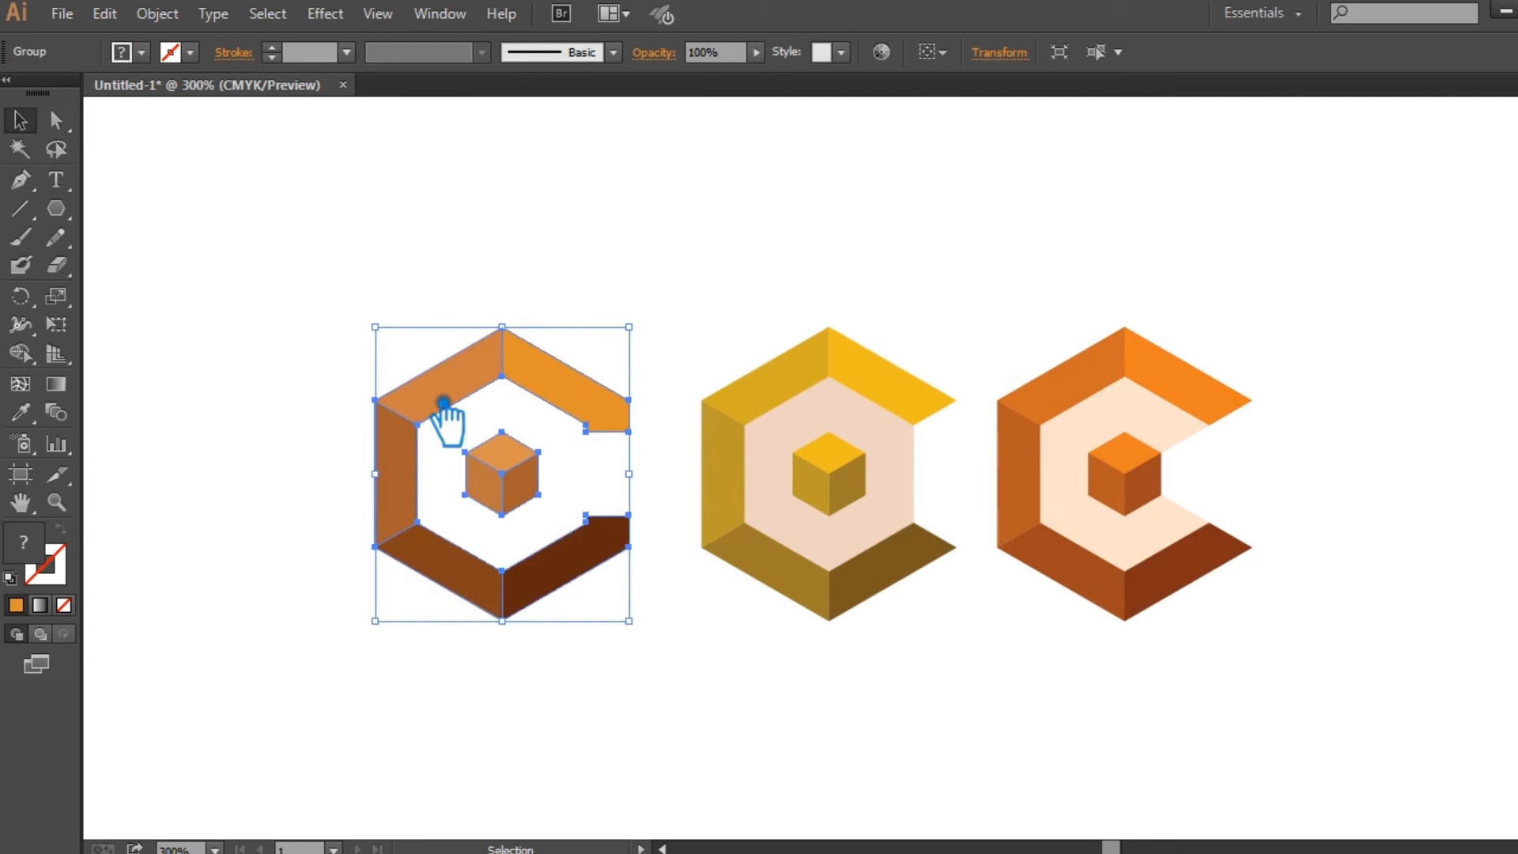
click(661, 649)
key(a)
click(478, 383)
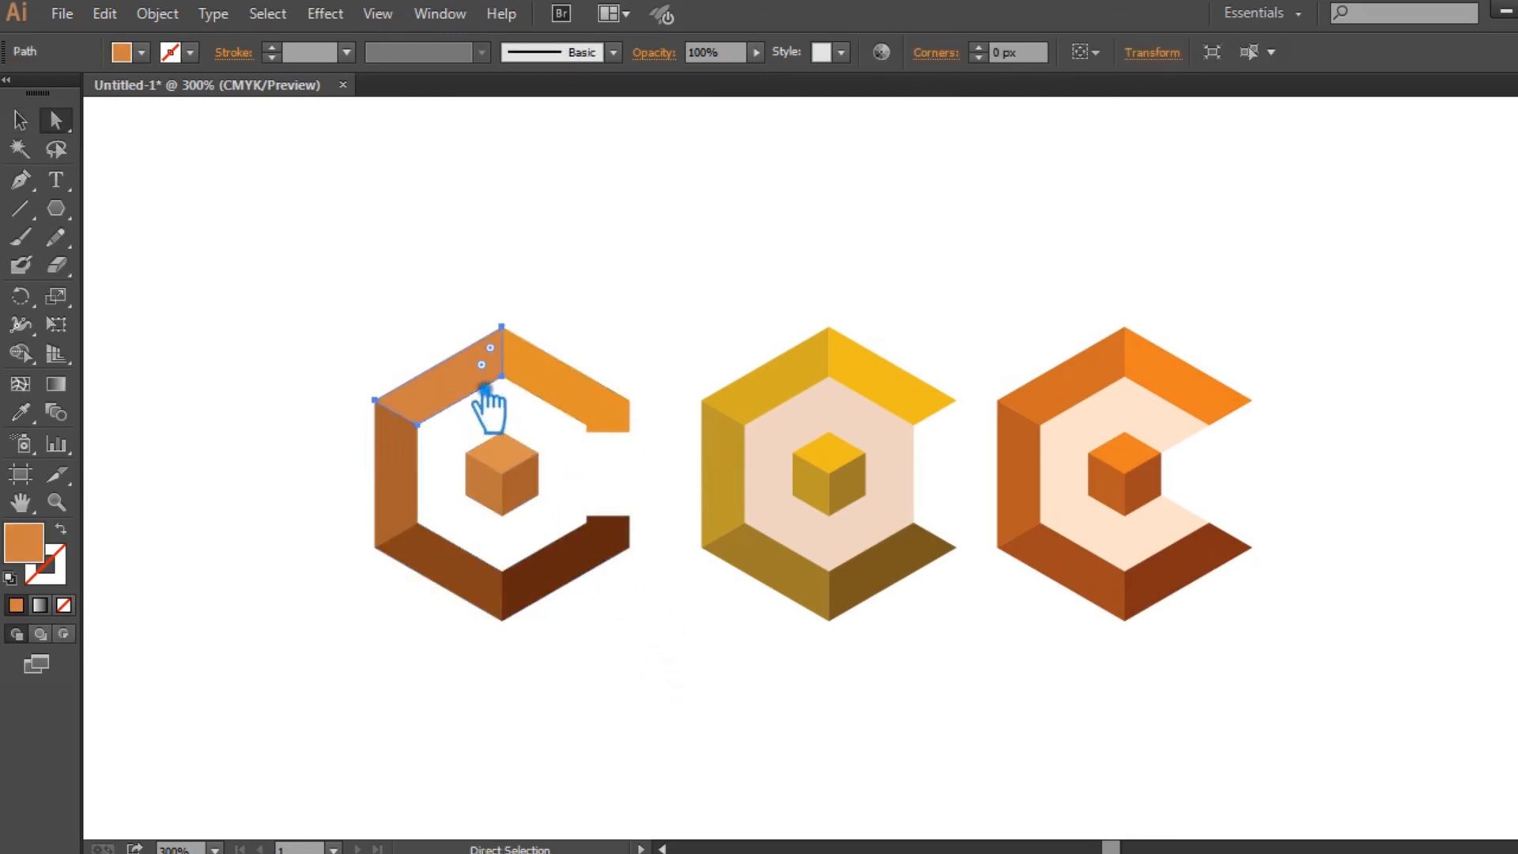
key(i)
click(609, 420)
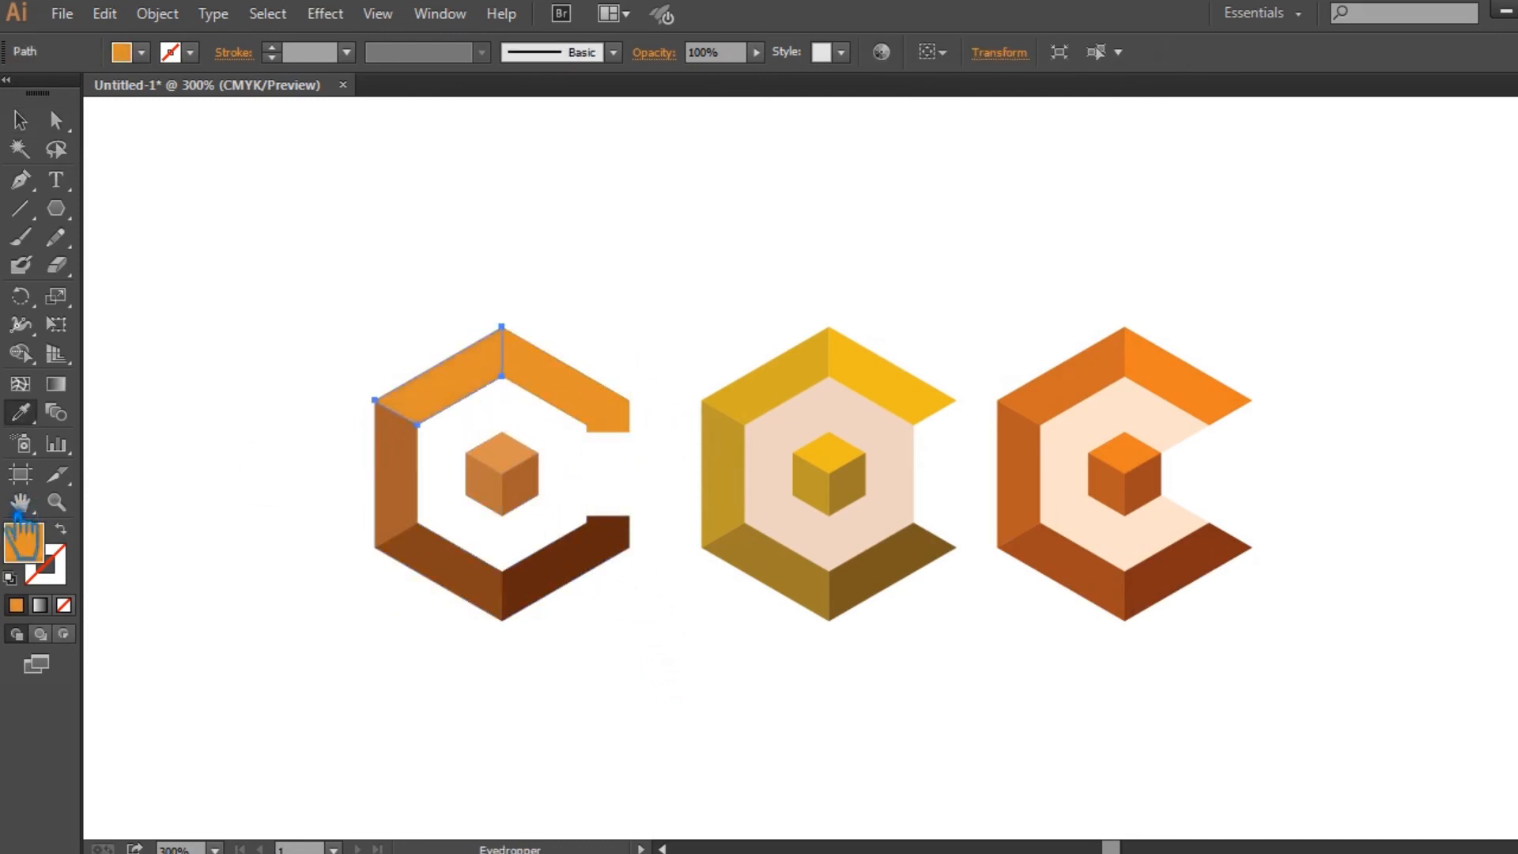
double_click(51, 555)
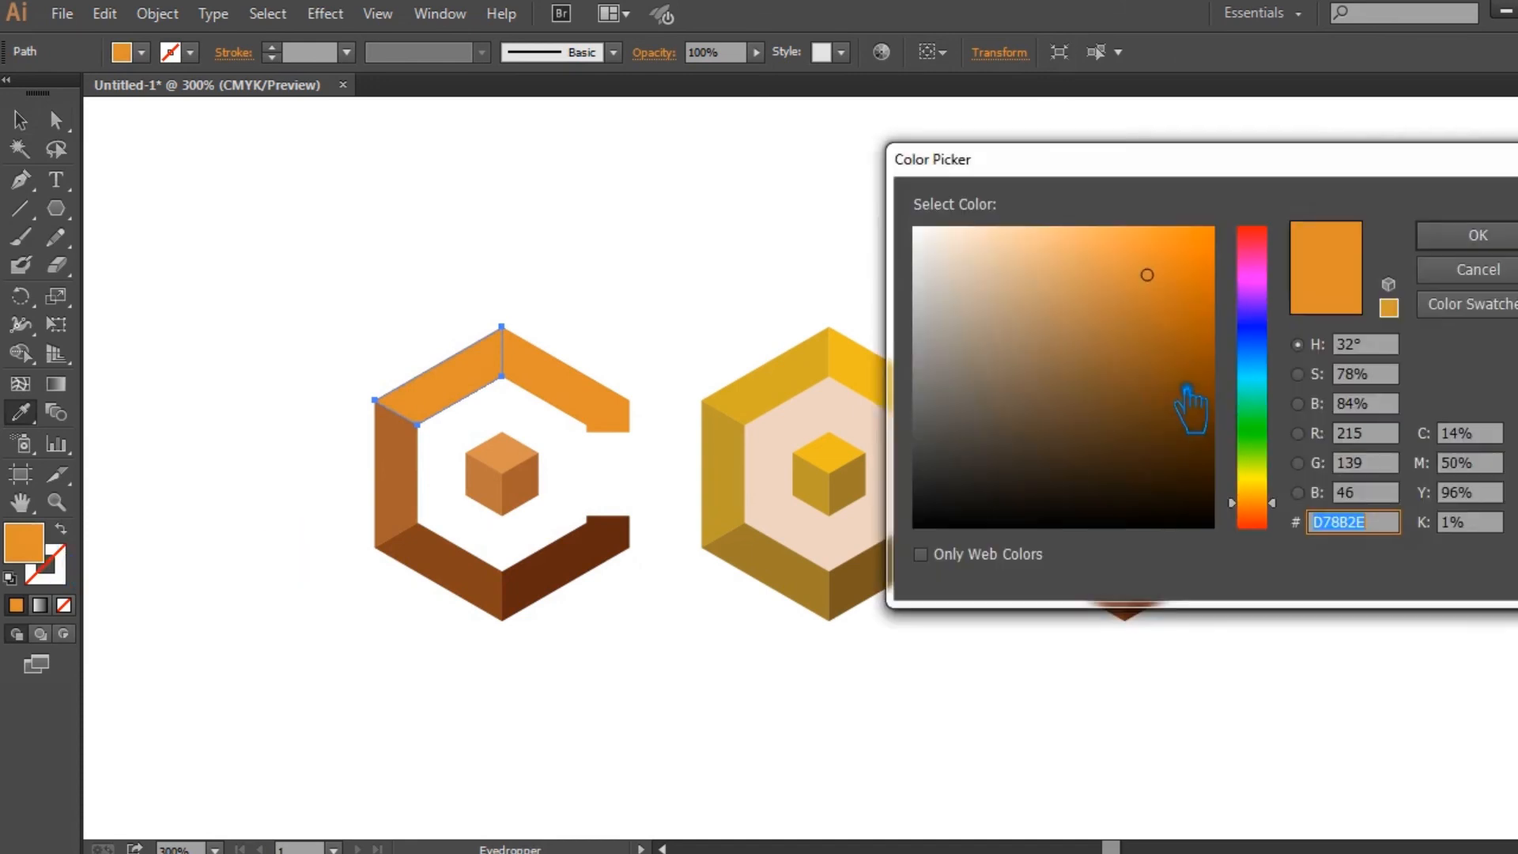
click(1163, 310)
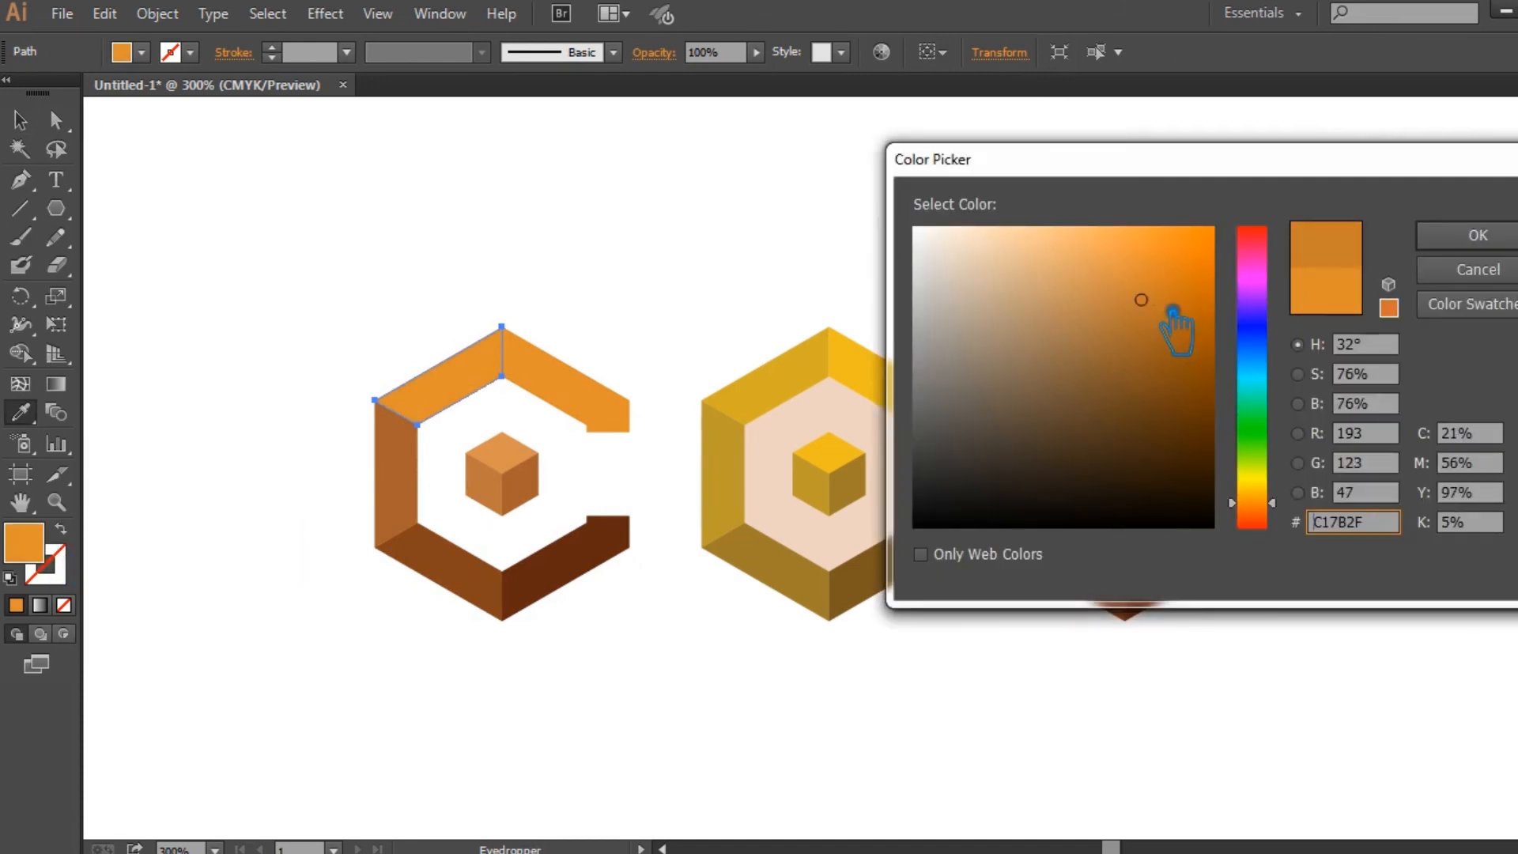
click(1477, 235)
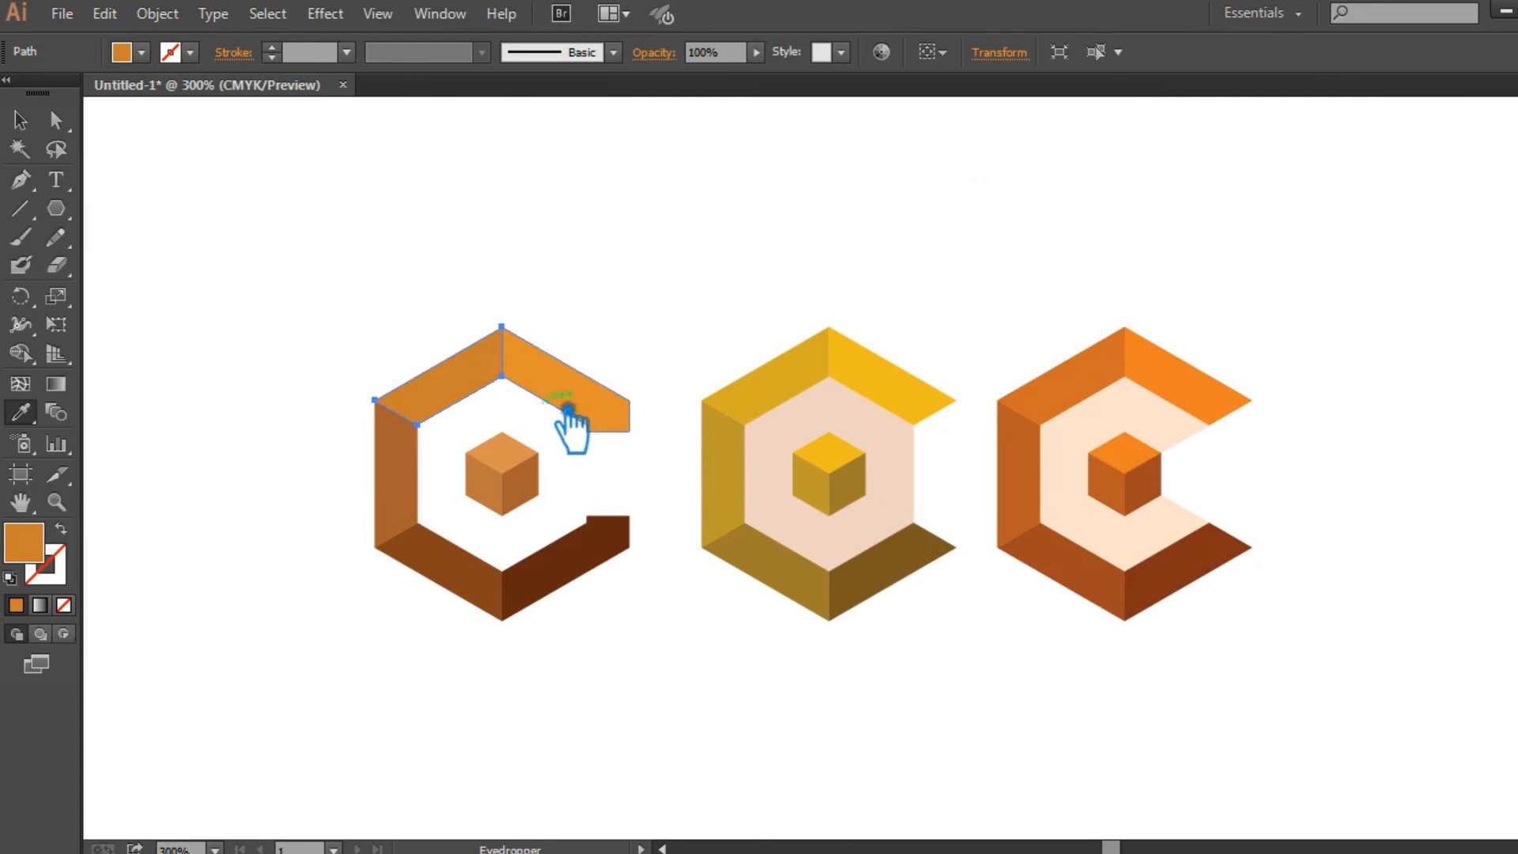
Step: Sample the upper-left segment's color onto the first logo's left segment and darken its fill to a slightly deeper orange-brown
key(a)
click(396, 474)
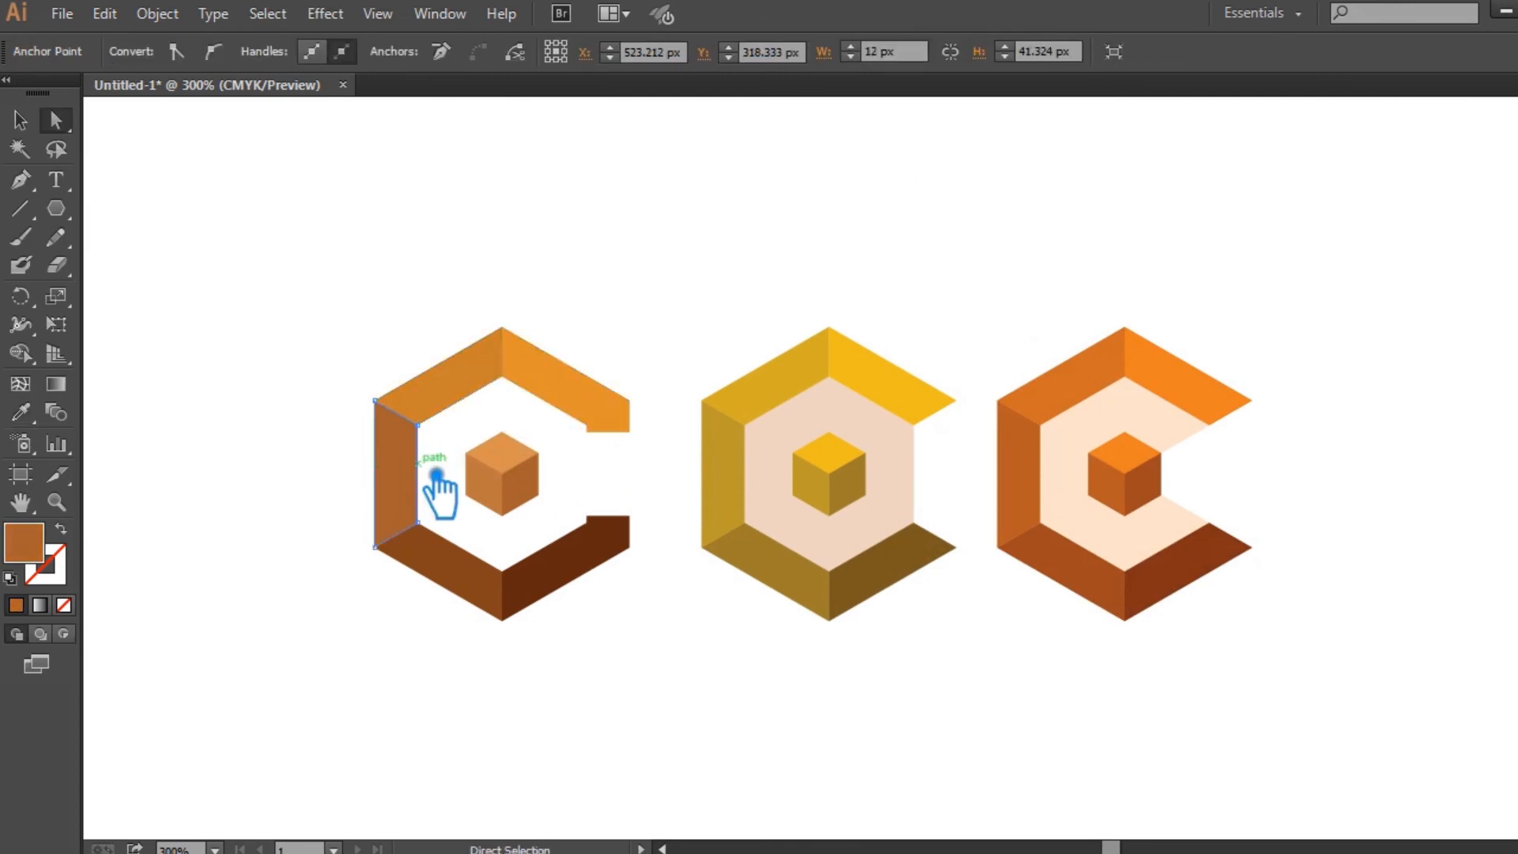
key(i)
click(468, 393)
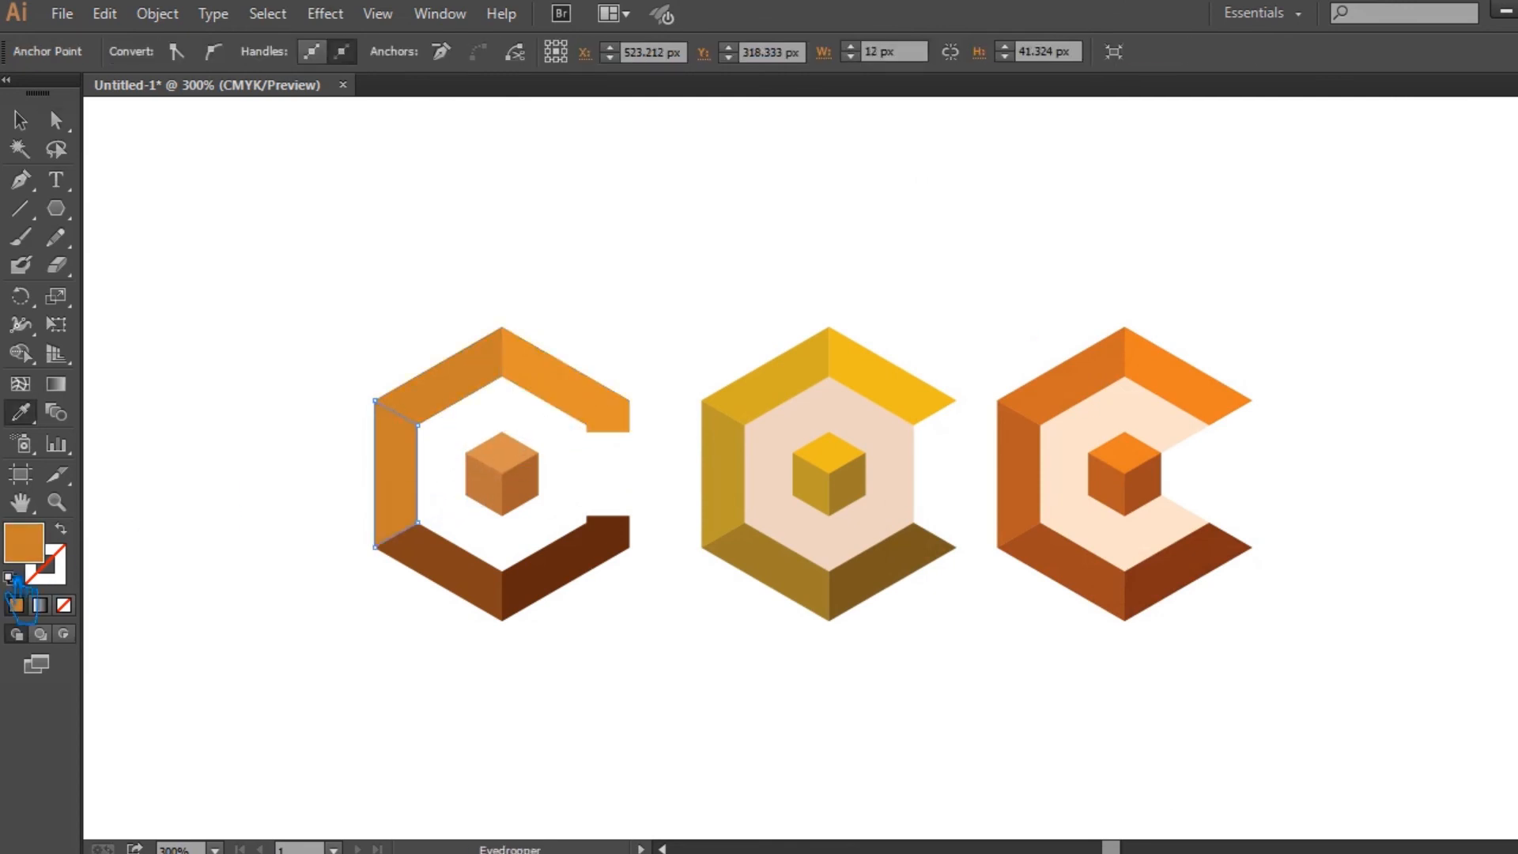
double_click(41, 555)
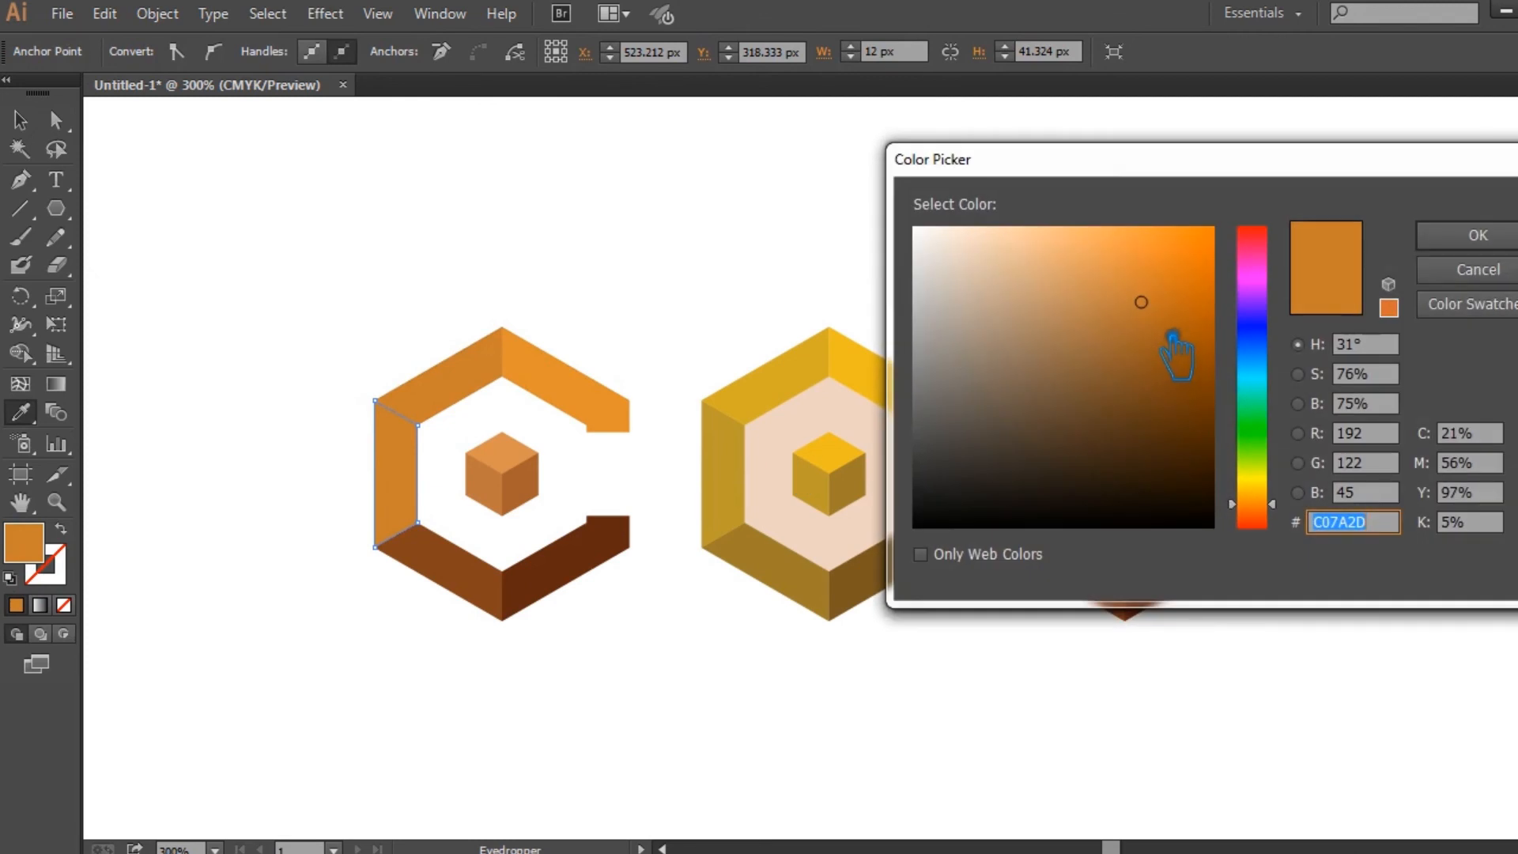
click(1147, 327)
click(1478, 235)
Step: Sample the left segment's color onto the first logo's lower-left segment and darken its fill to 935721
key(a)
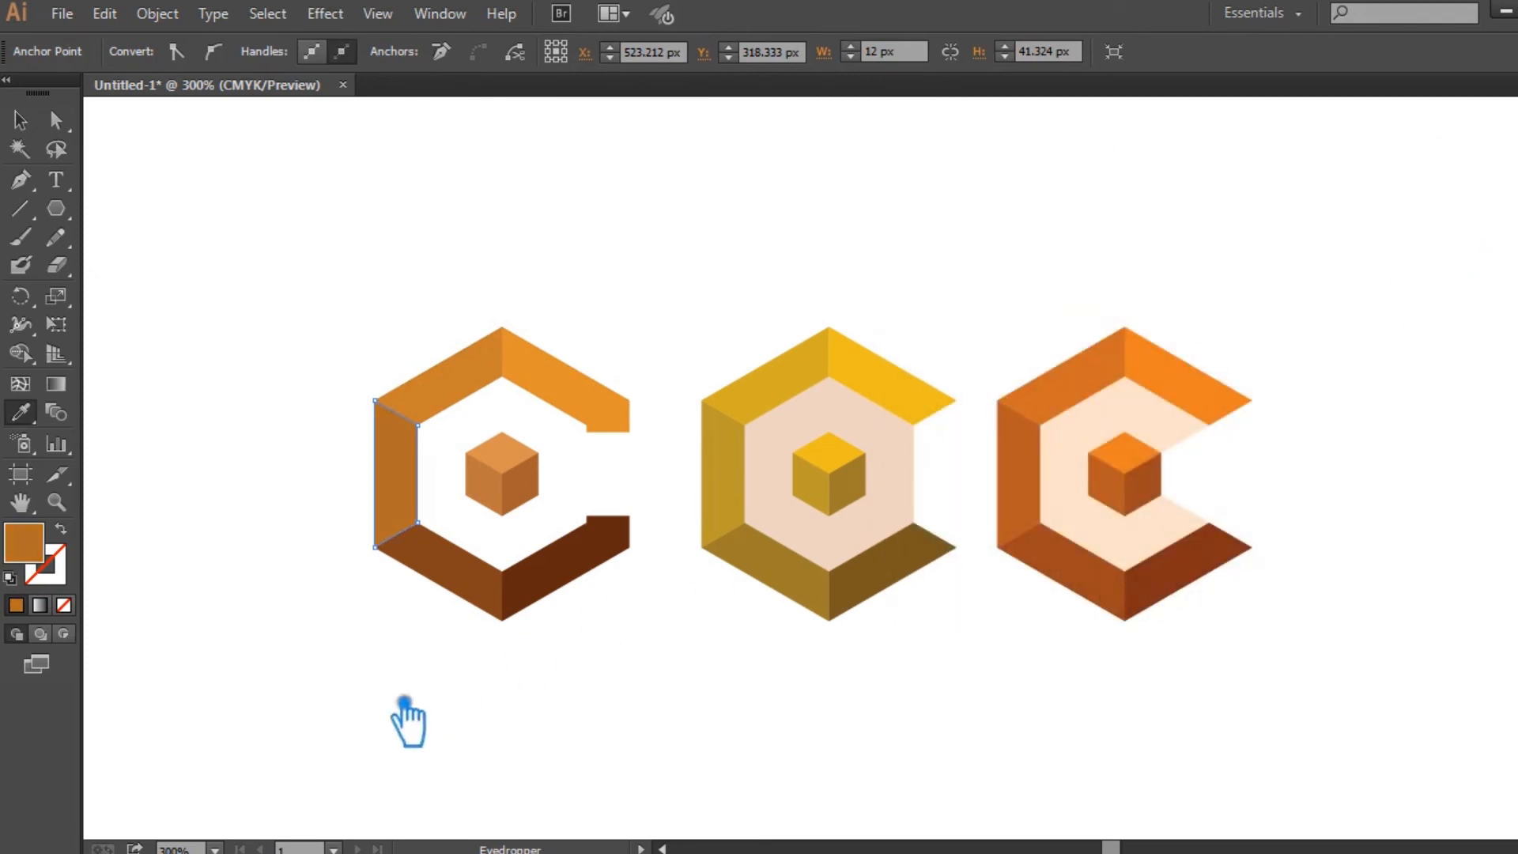
click(483, 605)
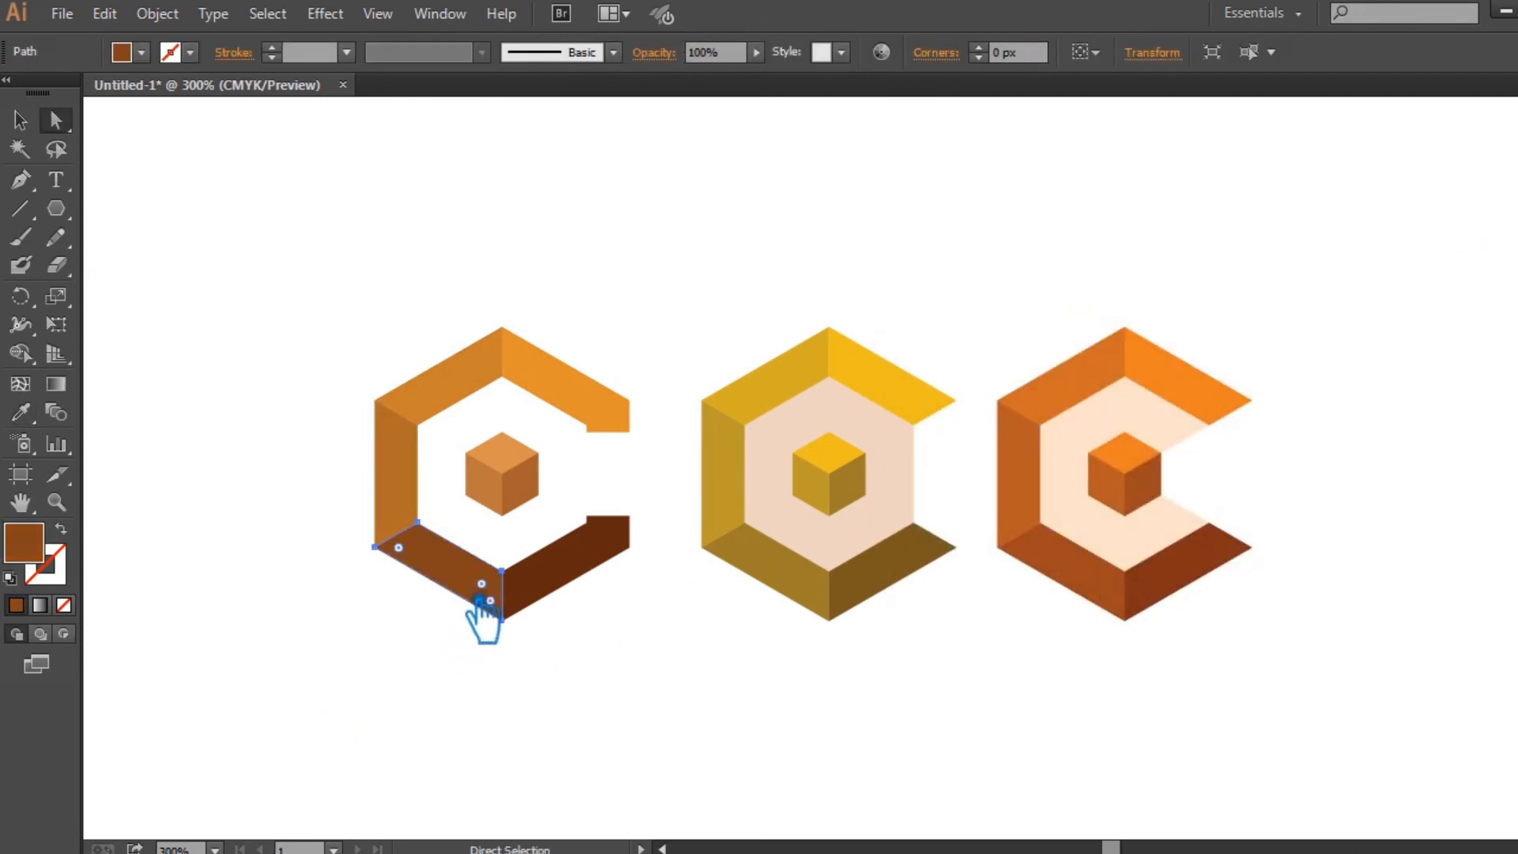
key(i)
click(421, 518)
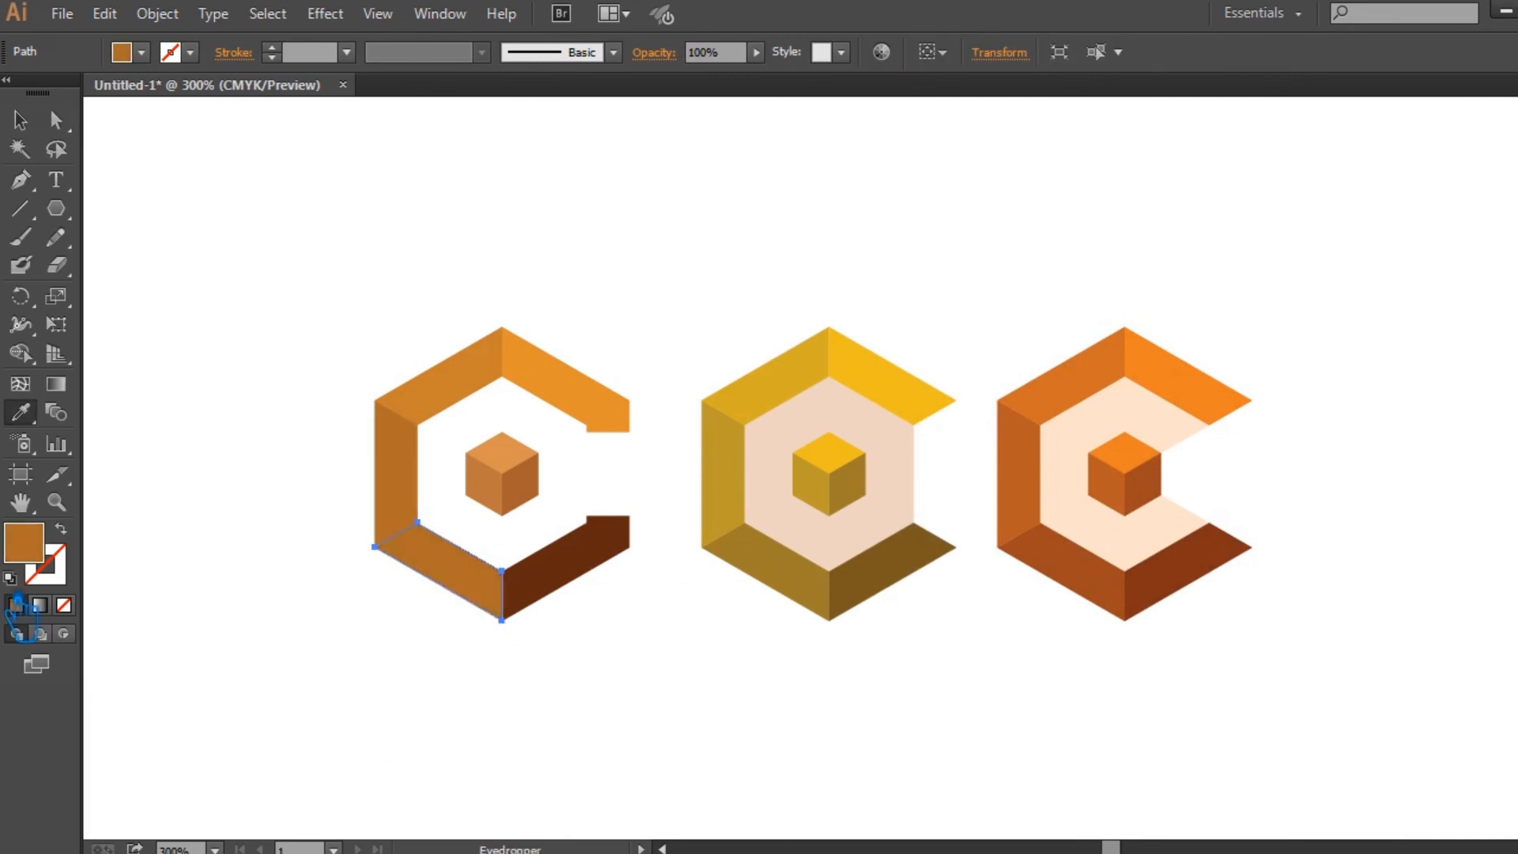
double_click(54, 551)
click(1172, 365)
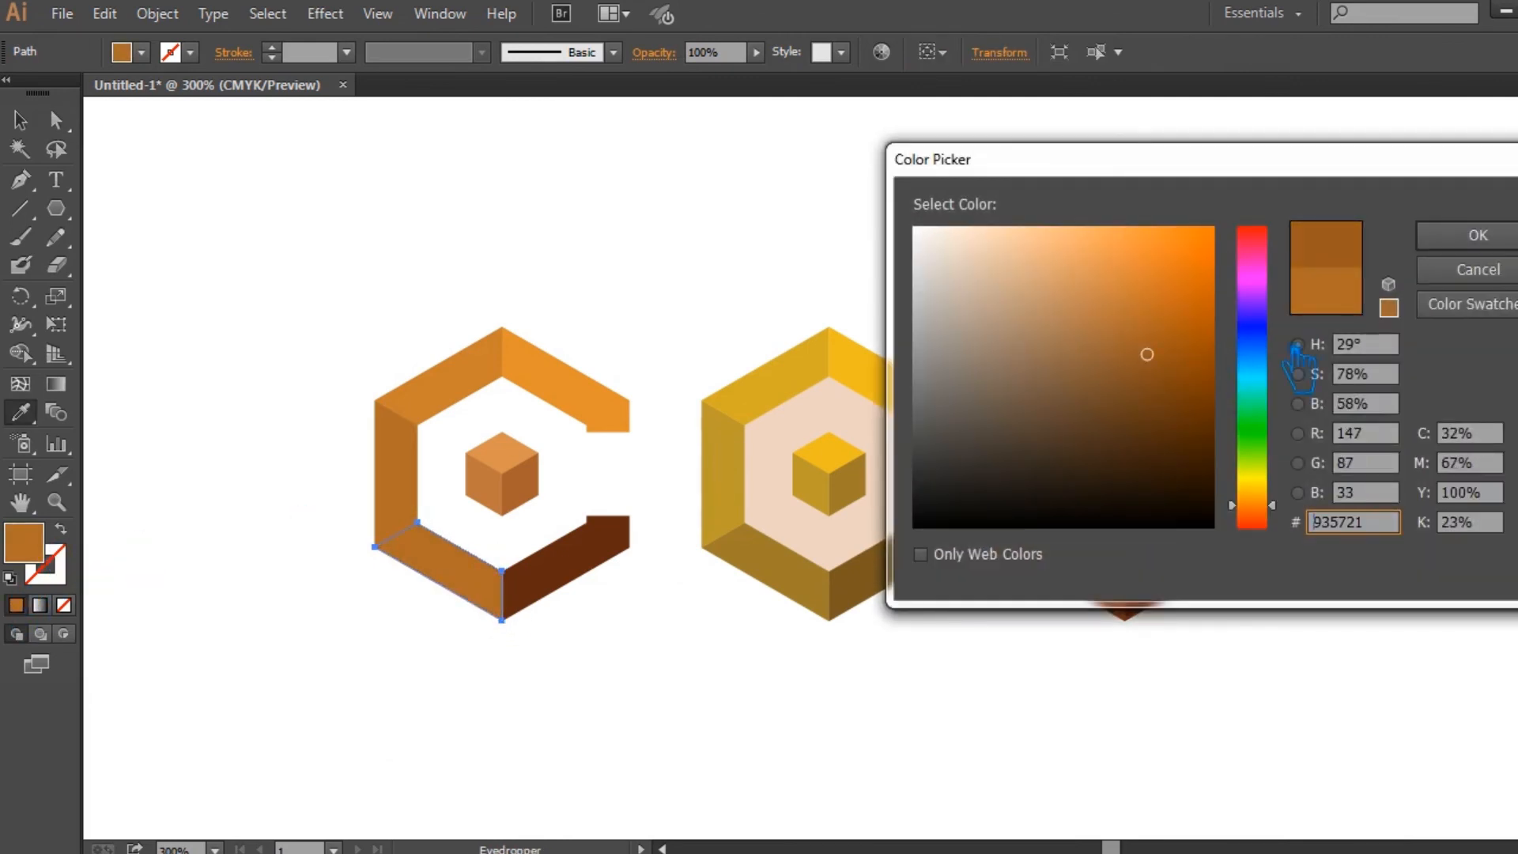
click(1478, 238)
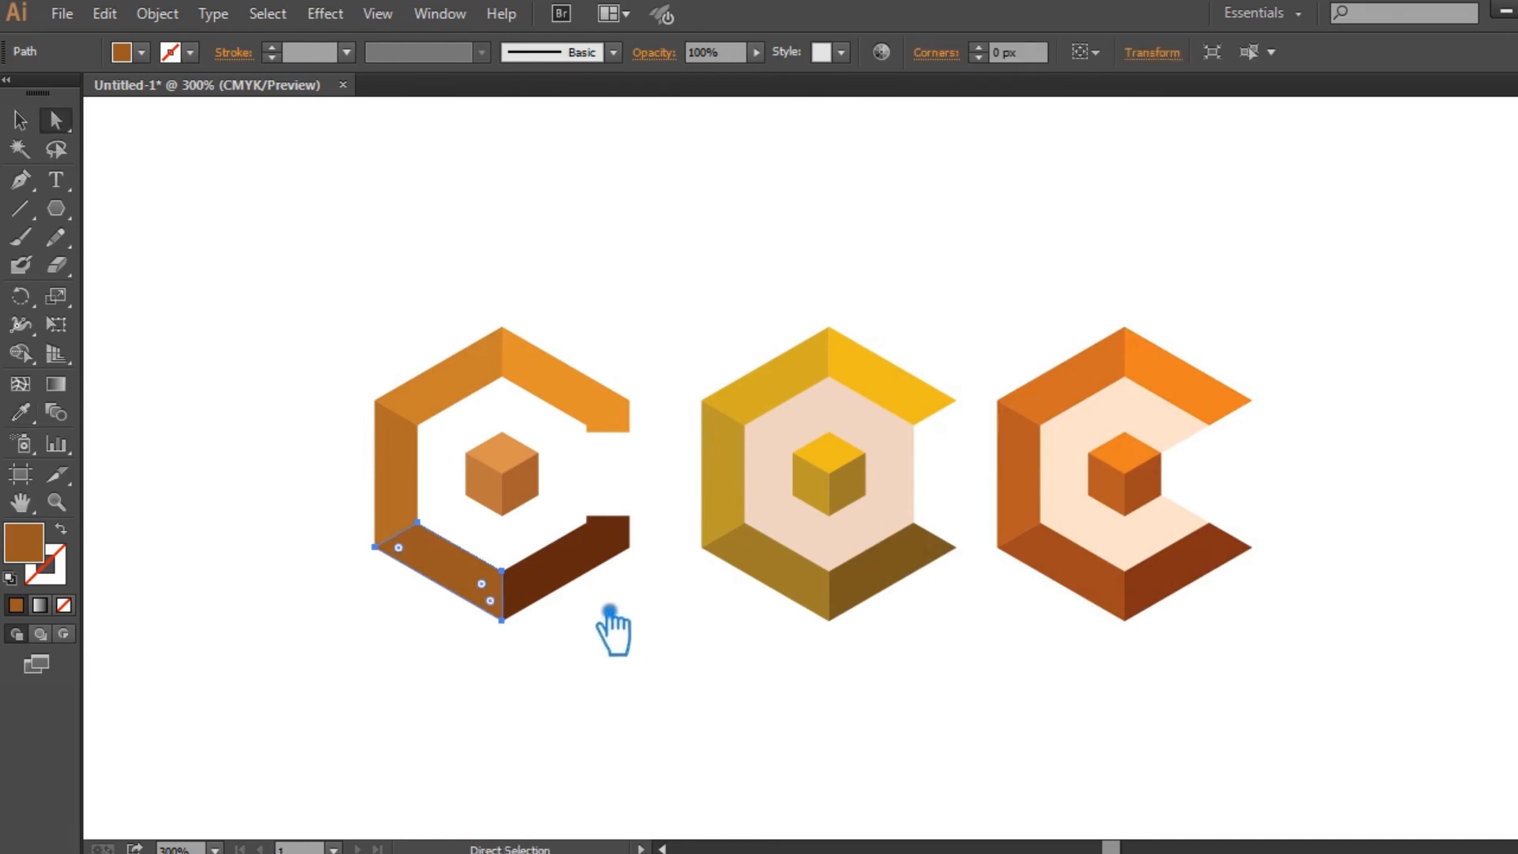
Step: Sample the lower-left segment's color onto the first logo's lower-right segment and darken its fill to 7A4218
key(a)
click(598, 587)
key(i)
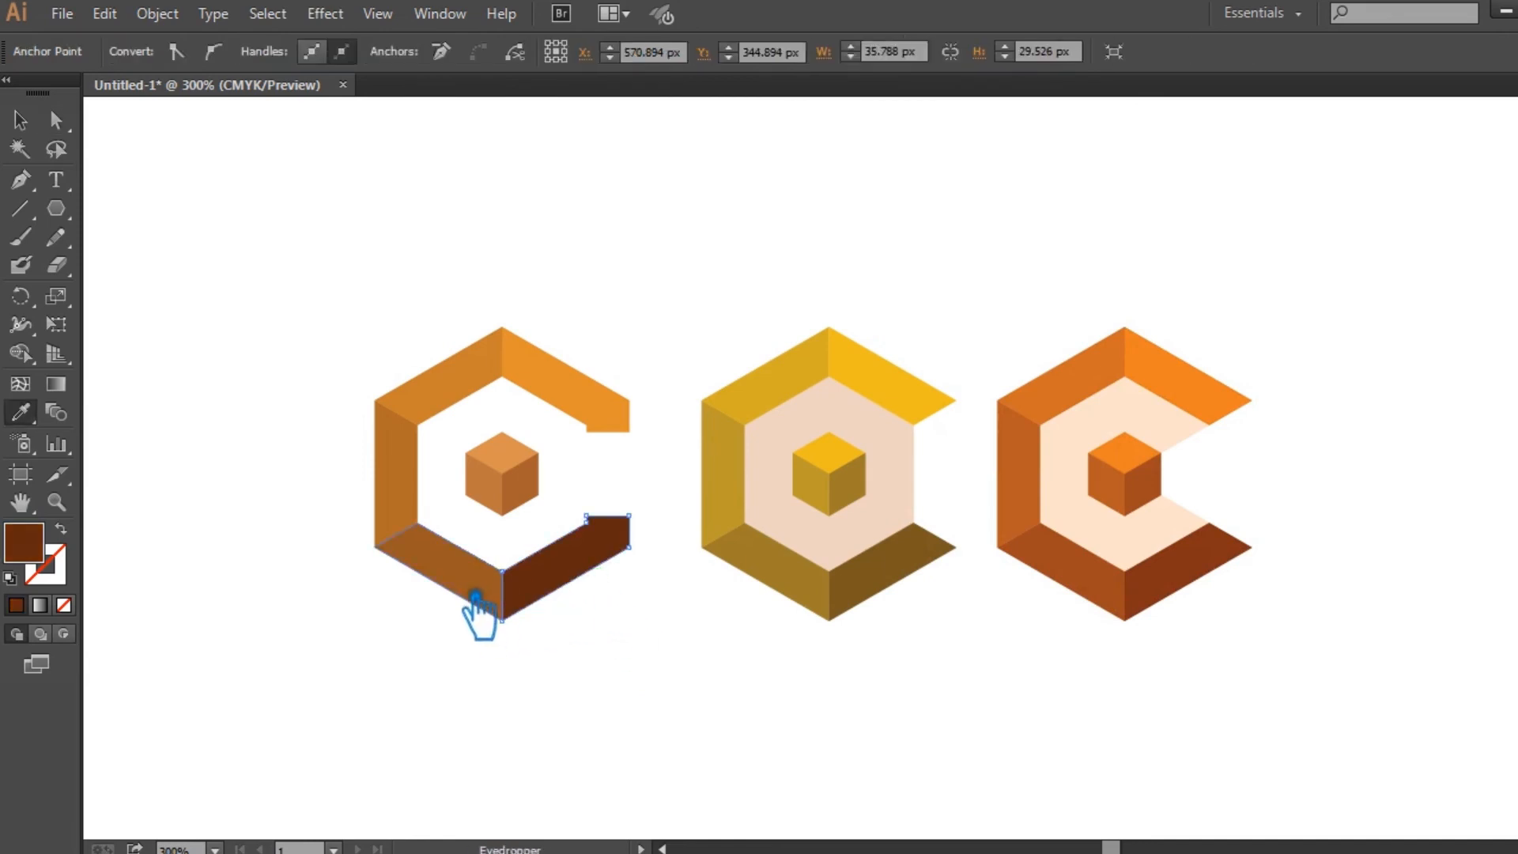
click(474, 597)
double_click(49, 554)
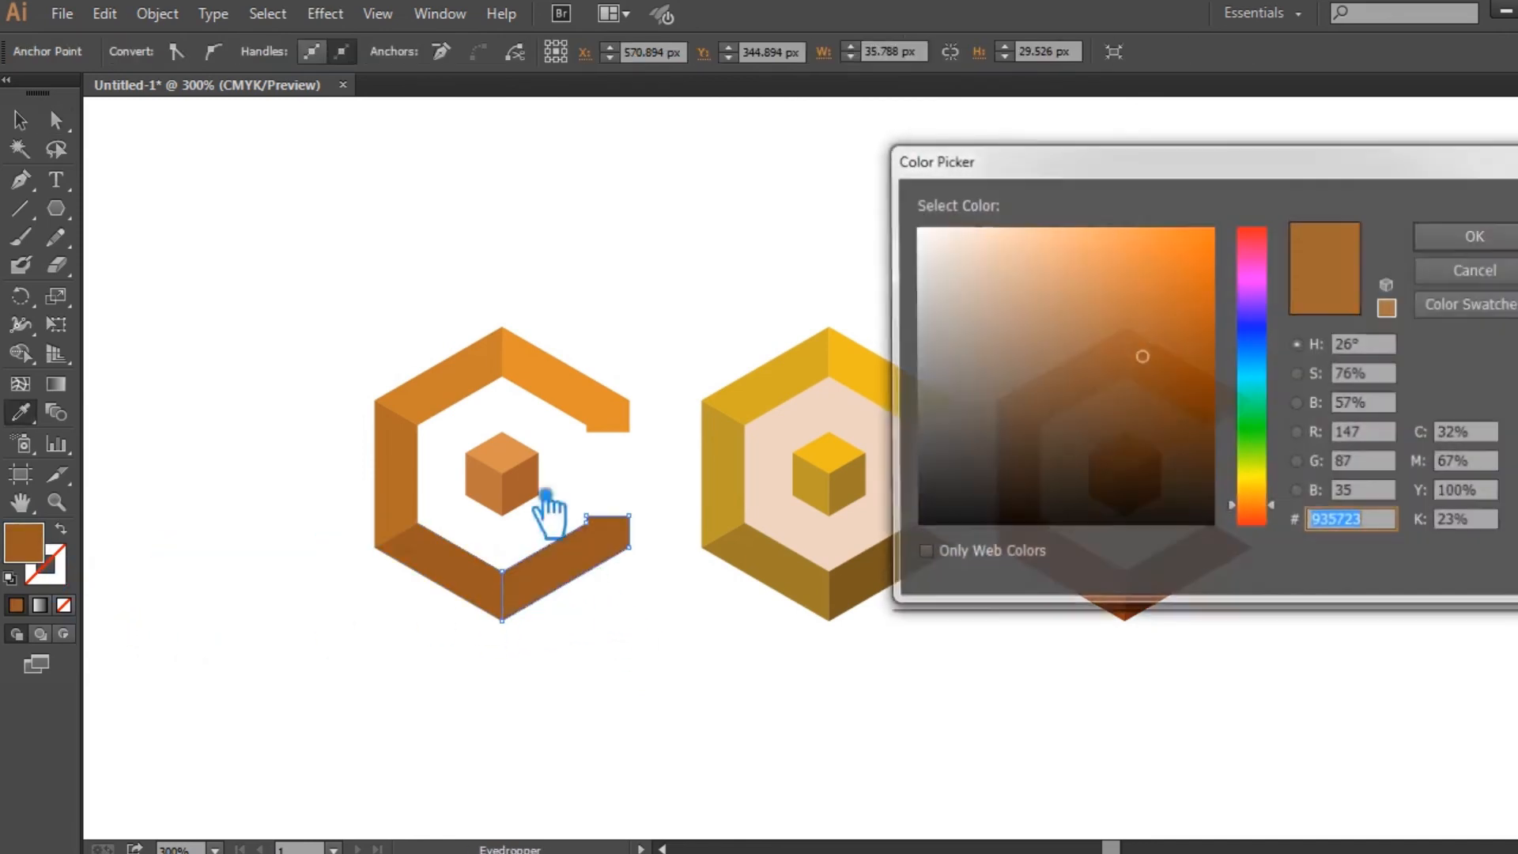
click(1176, 396)
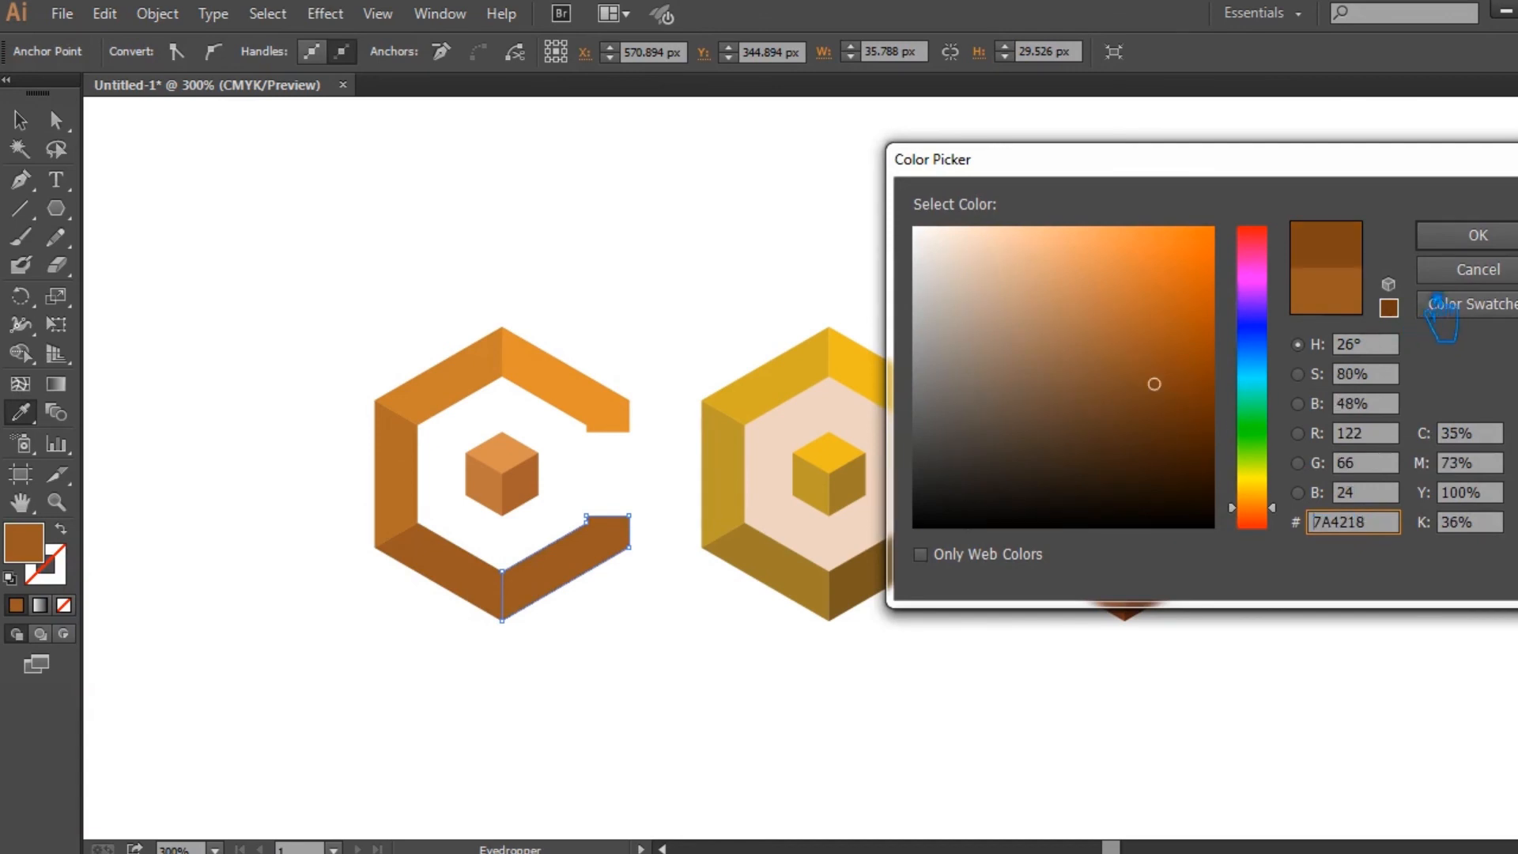
click(1477, 235)
click(20, 120)
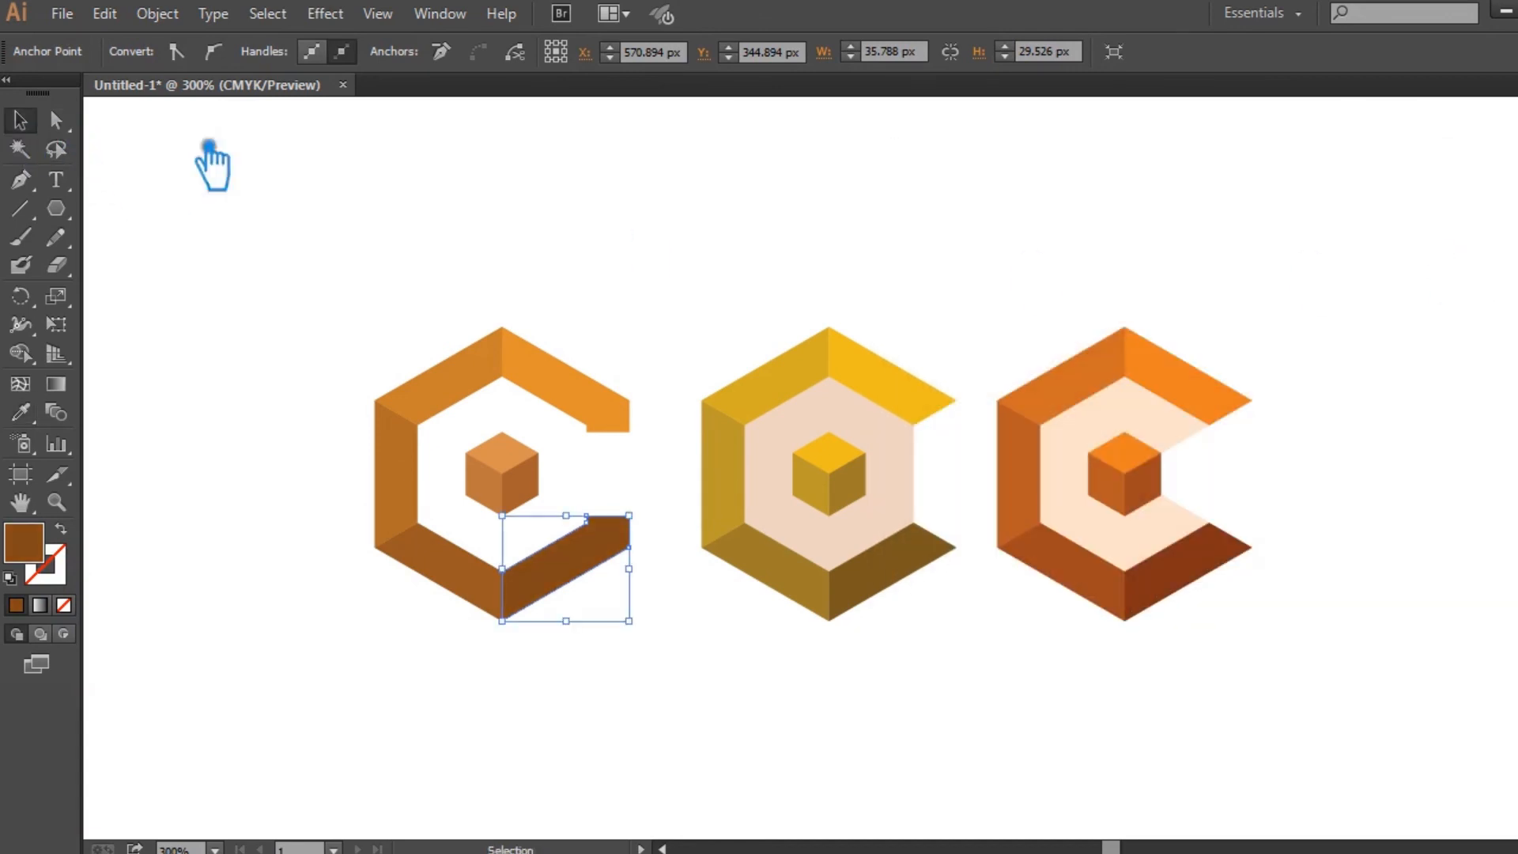
click(371, 196)
drag(653, 665, 261, 327)
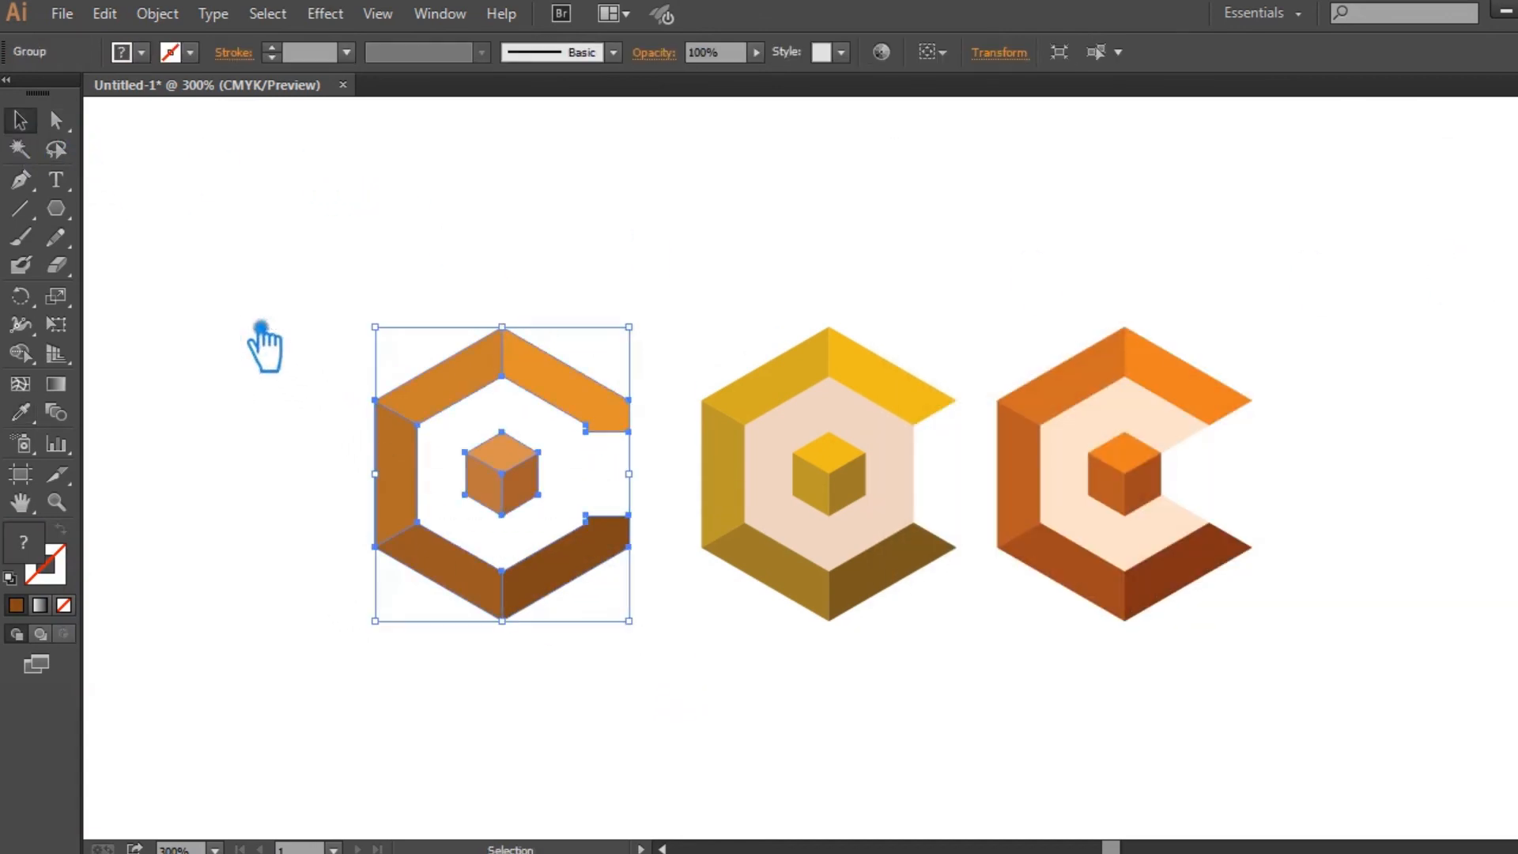
click(298, 396)
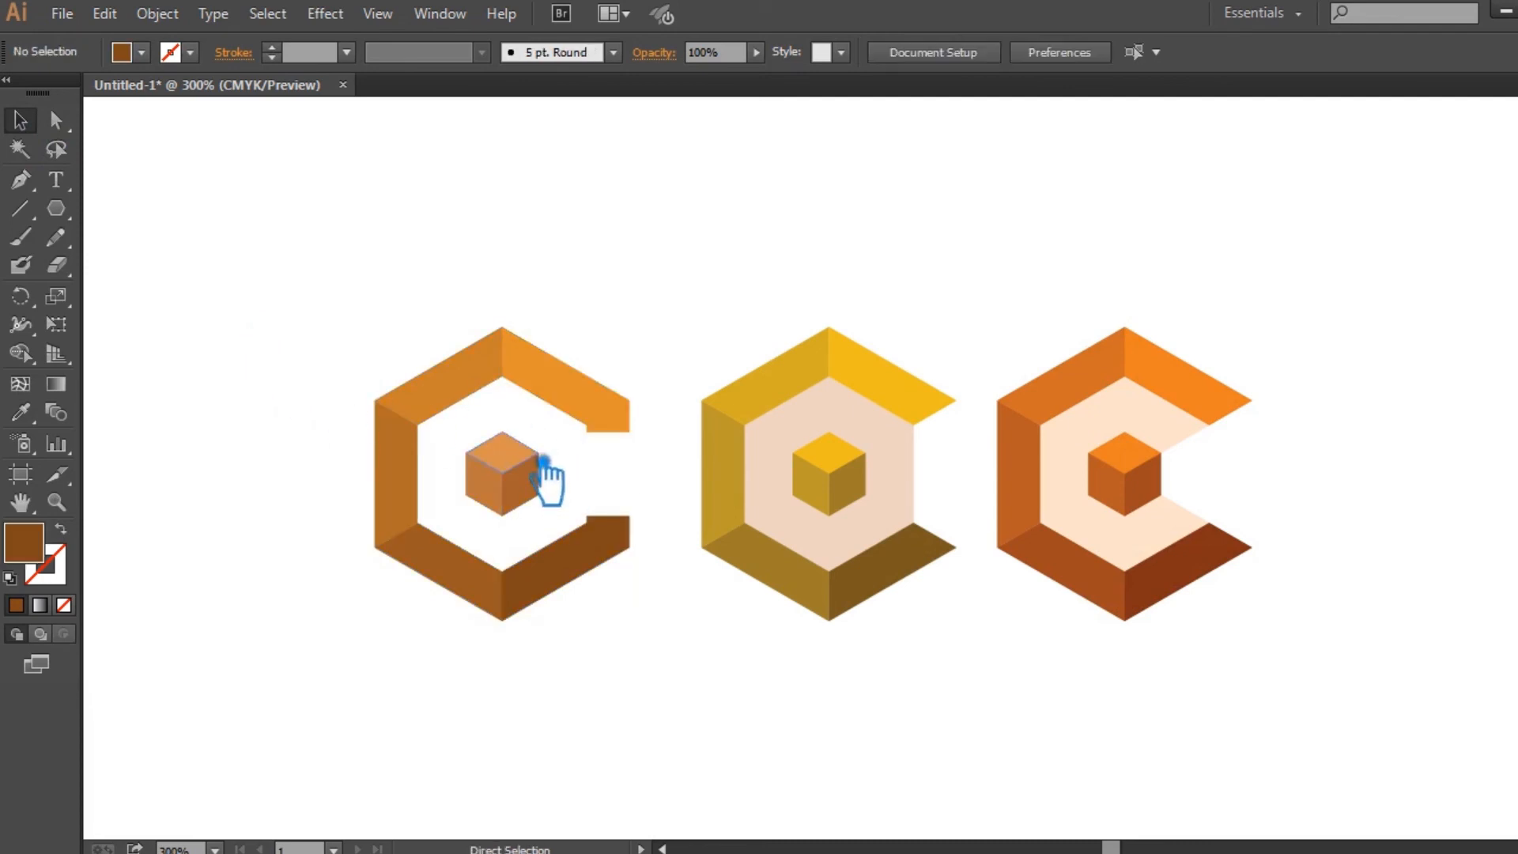
Step: Recolor the first logo's cube, matching its top face to the upper-right segment and its left face to the left segment
click(541, 460)
key(i)
click(625, 411)
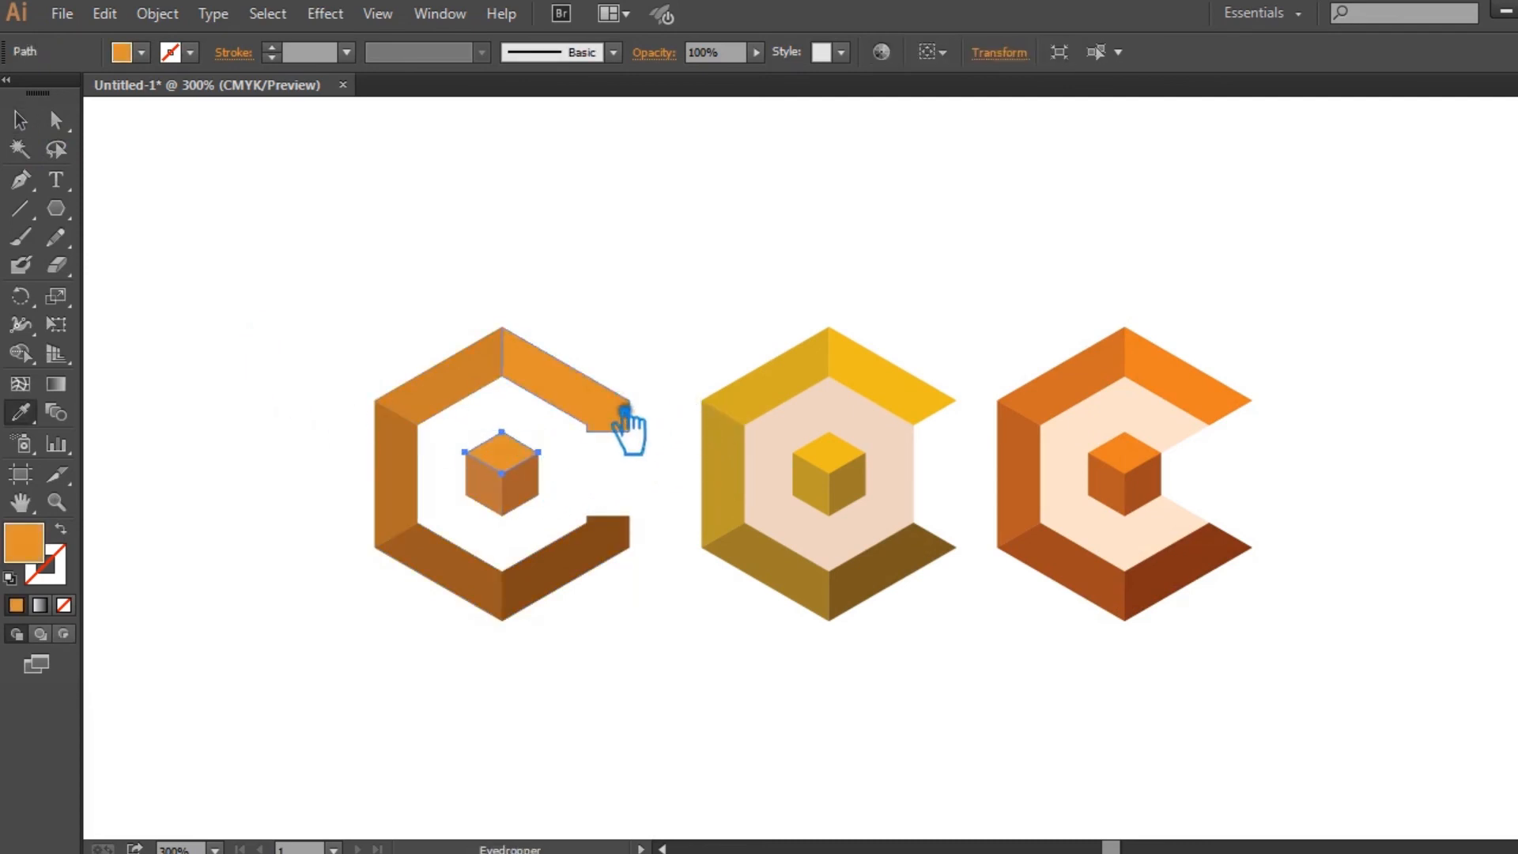
key(a)
click(499, 497)
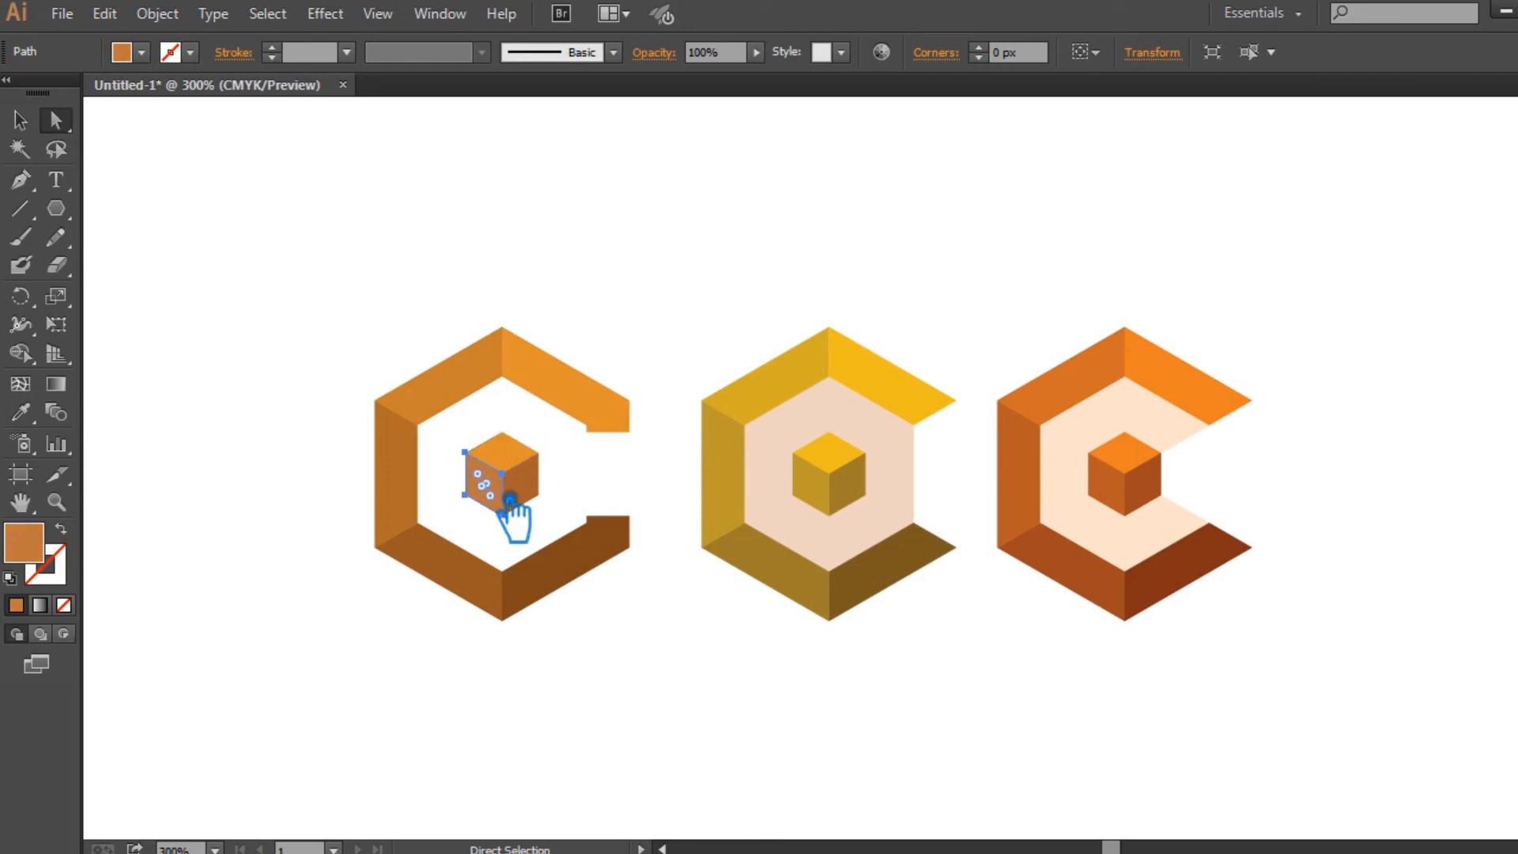
key(i)
click(425, 486)
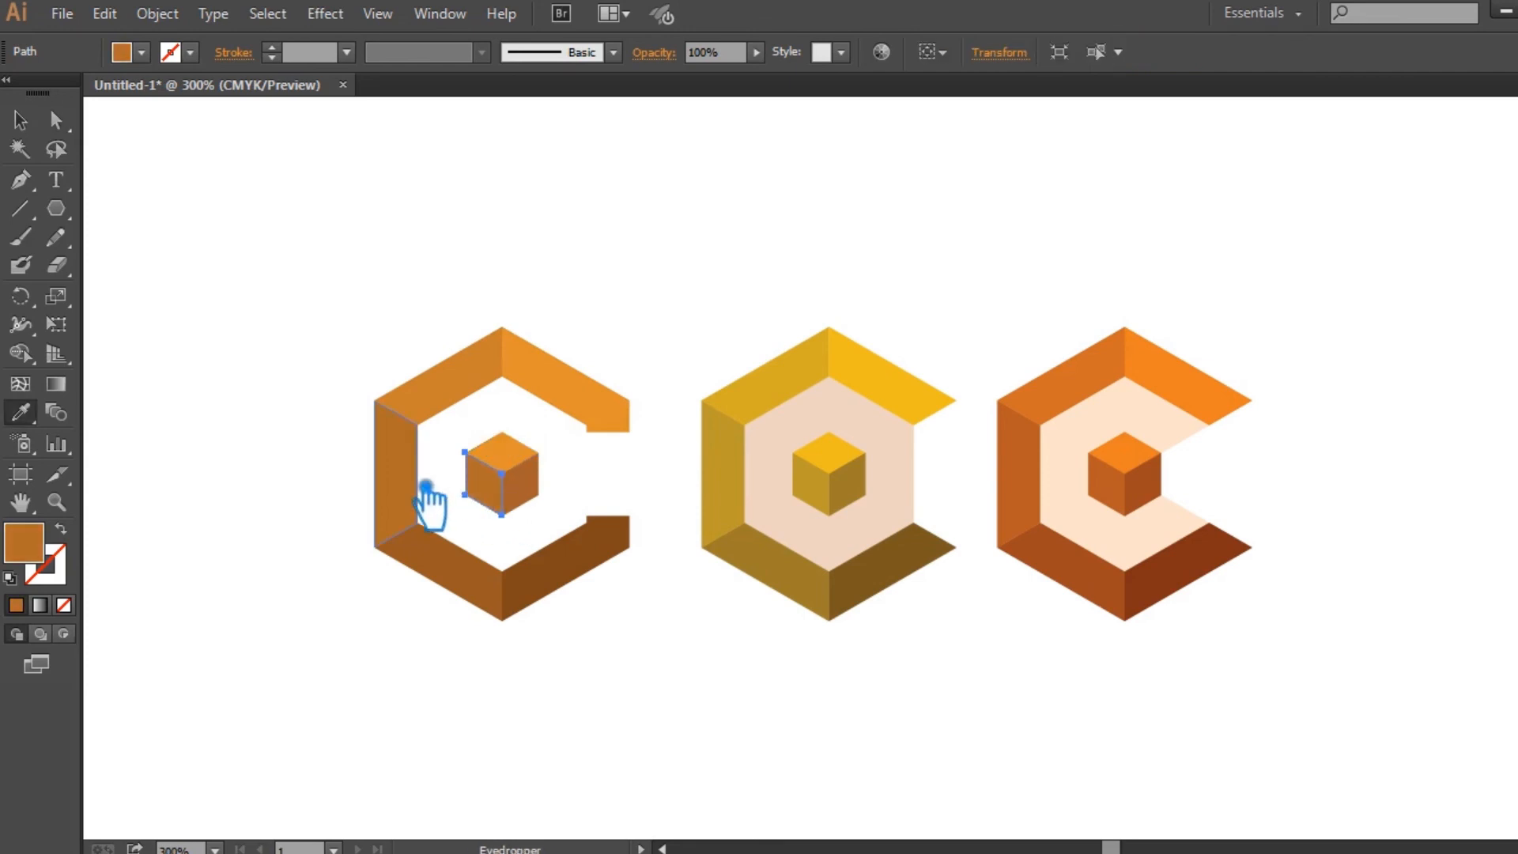
Step: Match the right face of the first logo's cube to the lower-left segment's brown
key(a)
click(553, 498)
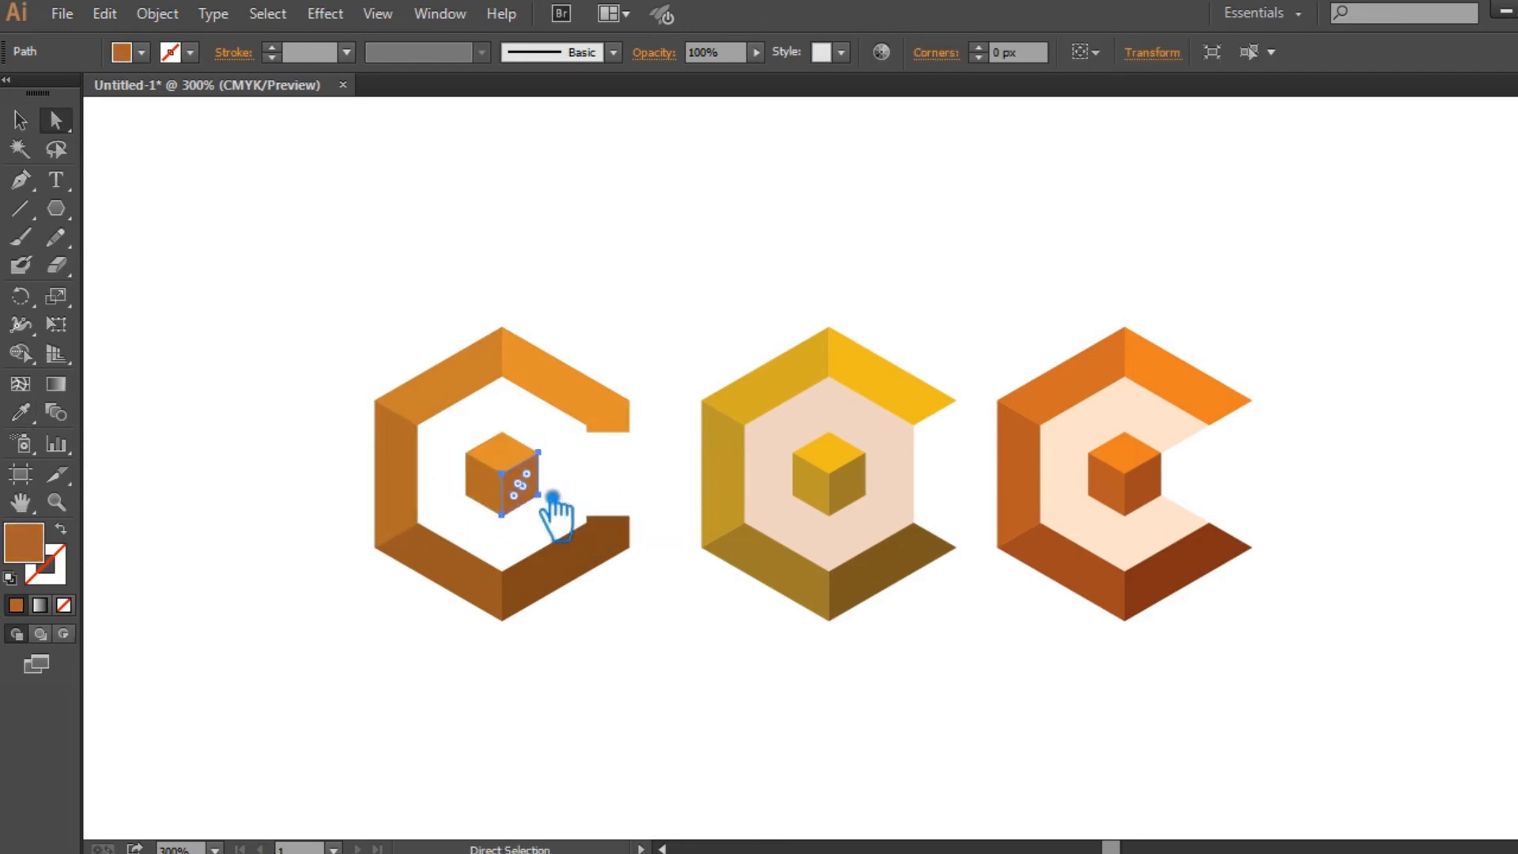
key(i)
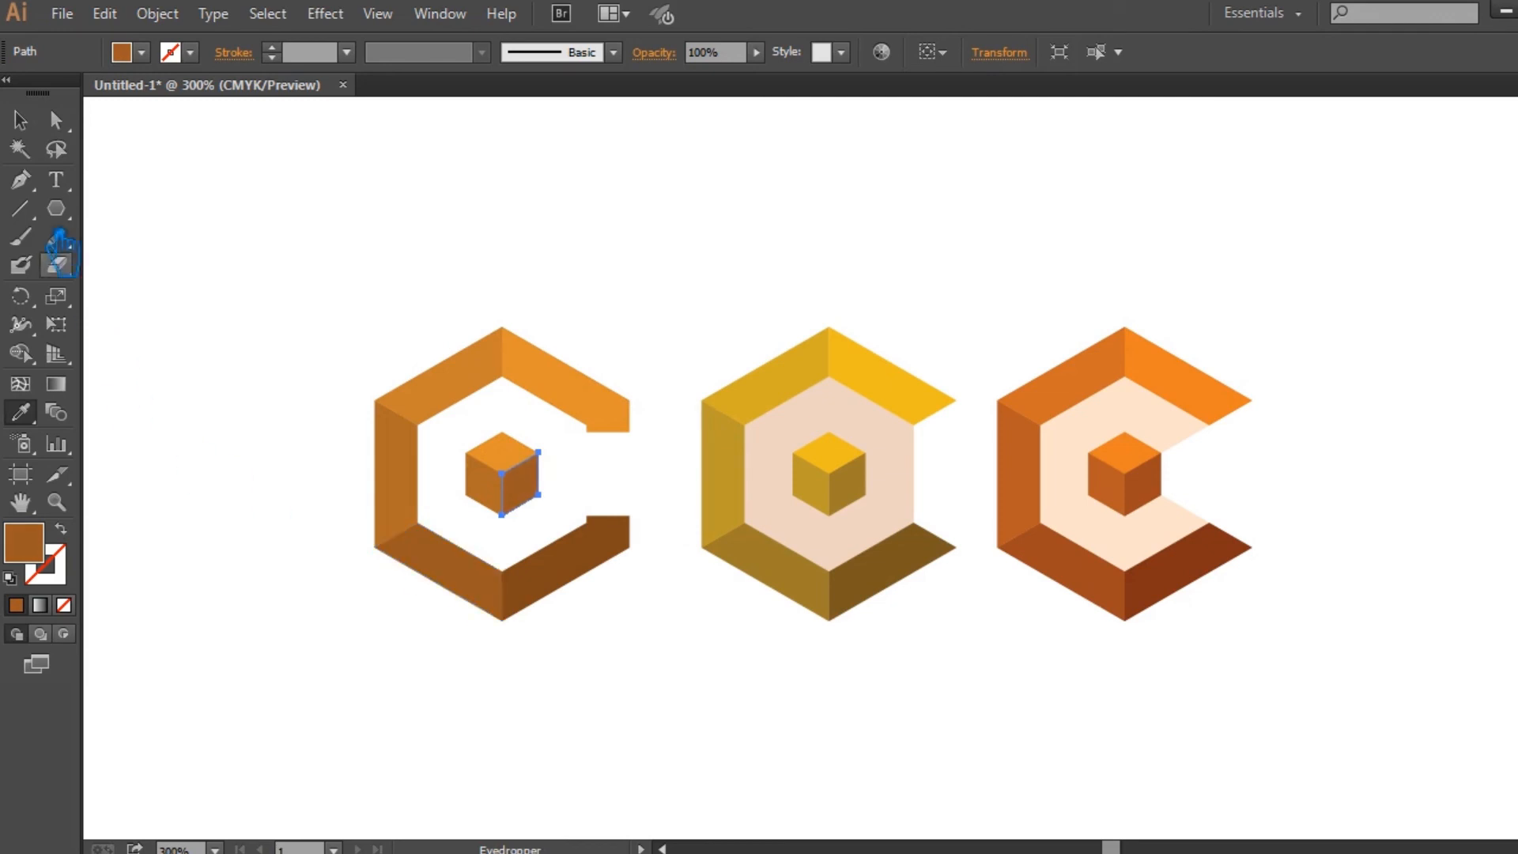
click(20, 120)
click(661, 644)
drag(636, 621, 316, 301)
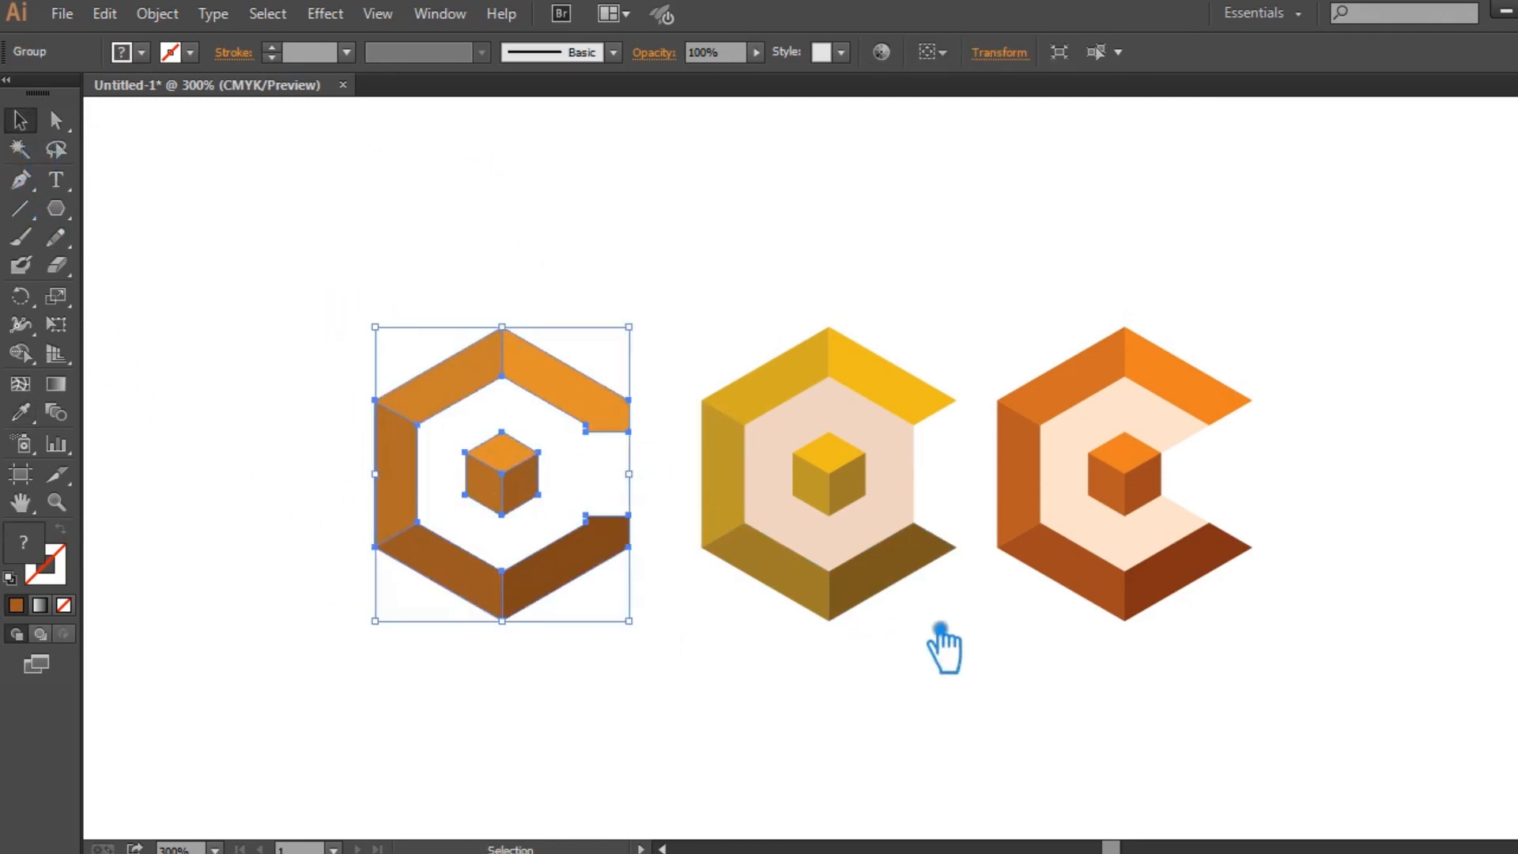
Step: Sample the second logo's upper-right yellow onto its inner hexagon and lighten that fill to pale cream, FCF4D4
click(940, 603)
click(914, 486)
key(i)
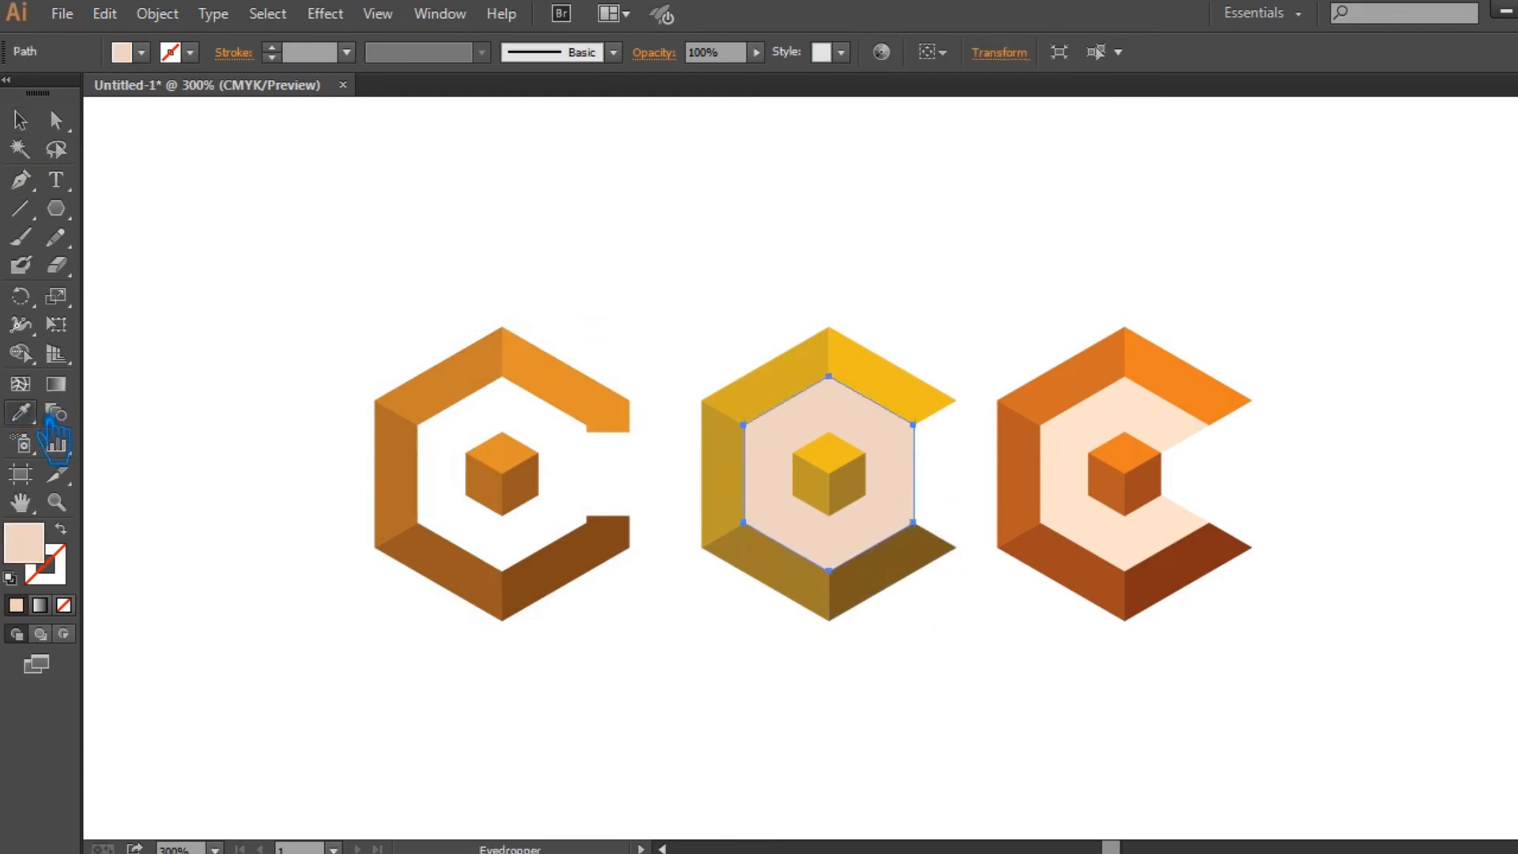
click(933, 378)
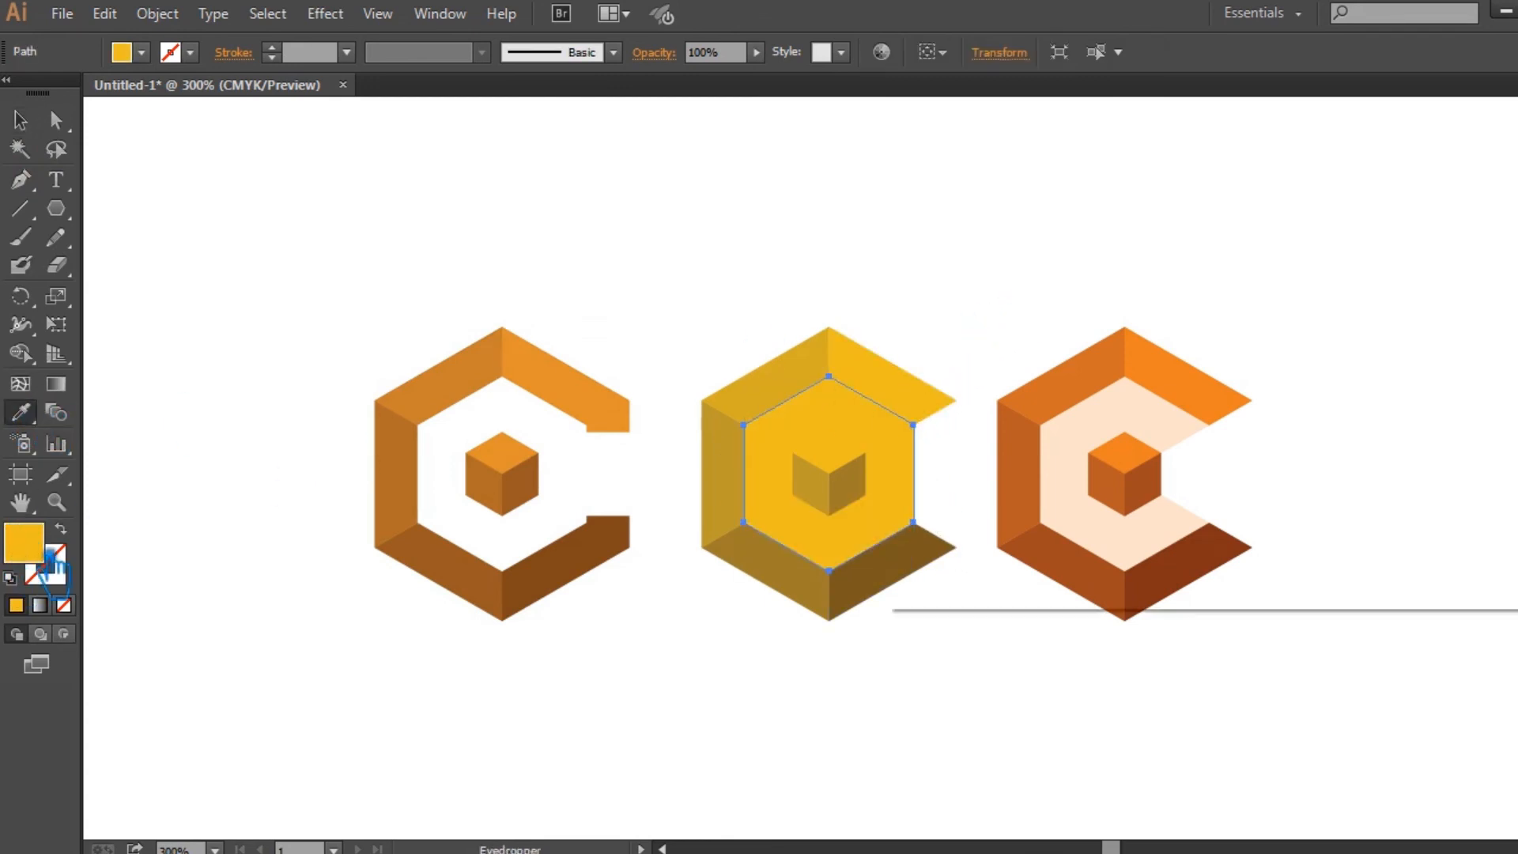
double_click(24, 545)
mouse_move(993, 269)
mouse_down()
mouse_move(985, 244)
mouse_move(1011, 239)
mouse_up()
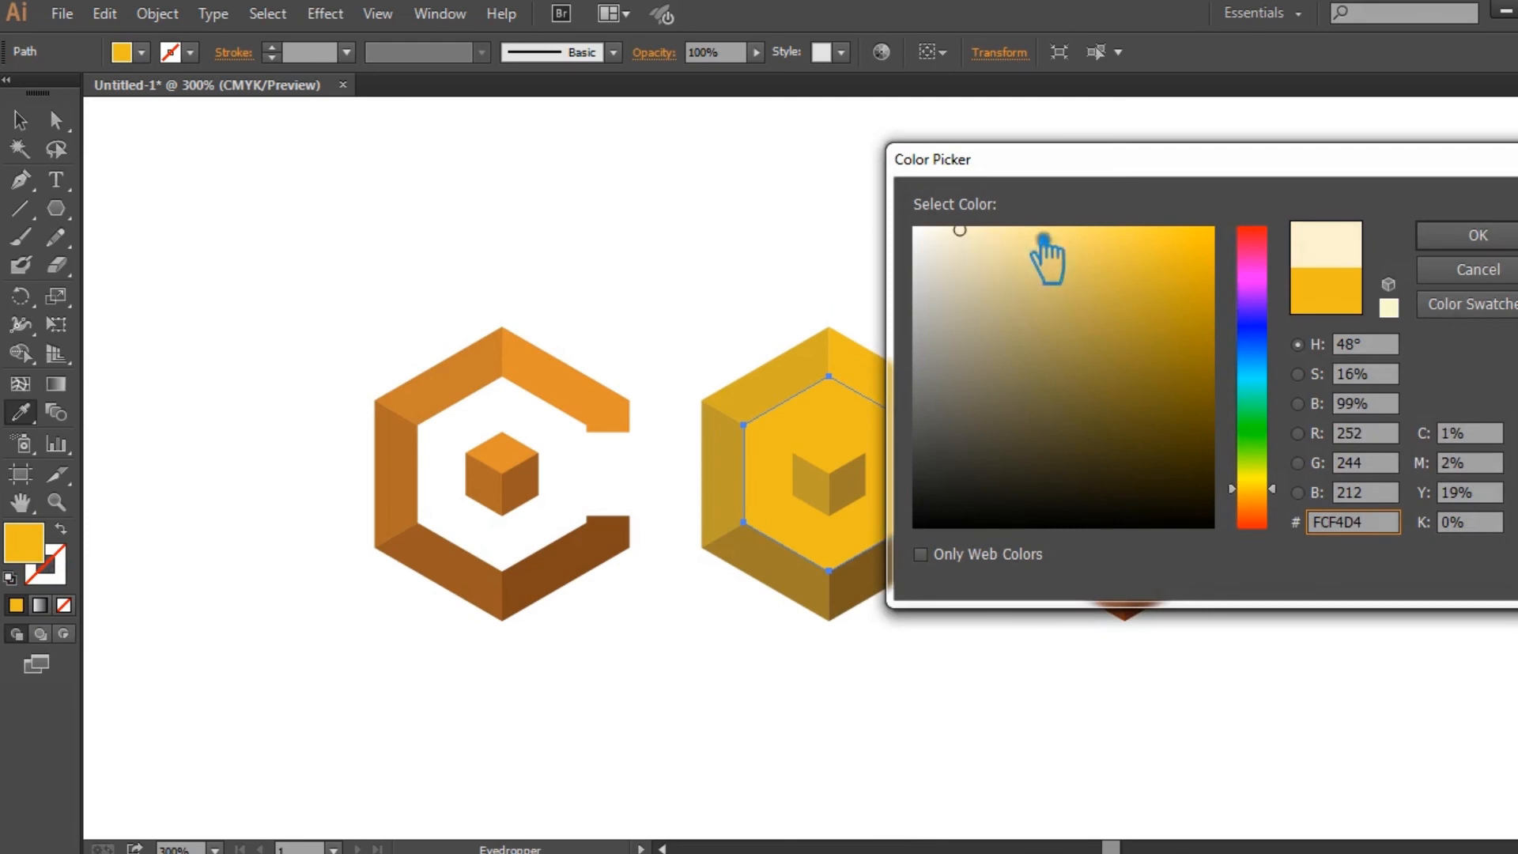
click(1471, 236)
click(30, 123)
click(323, 181)
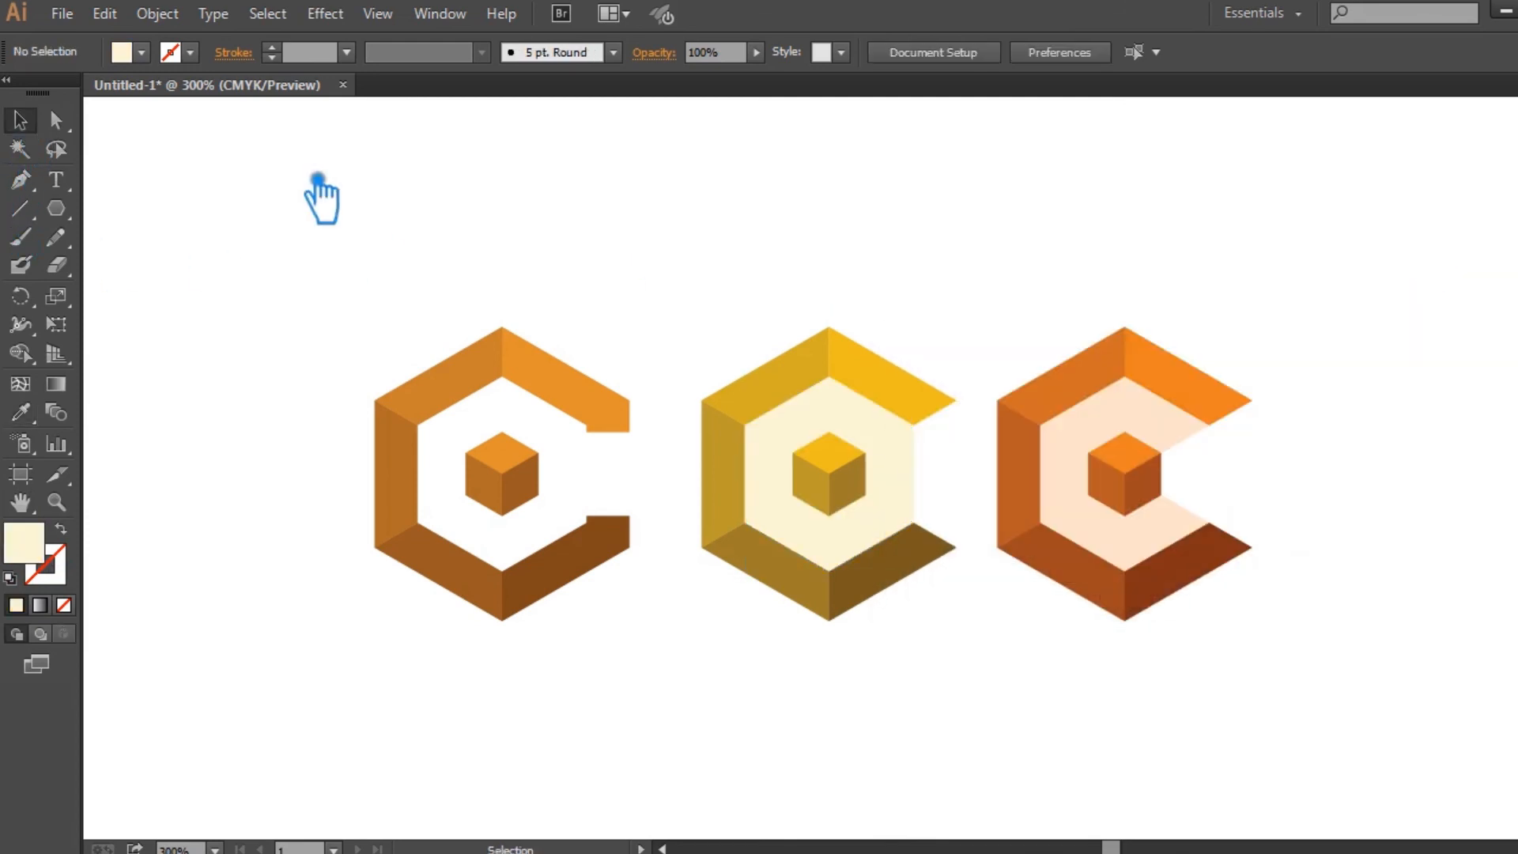
Step: Group the pieces of each of the three logos into its own separate group
drag(1274, 672, 1026, 265)
key(a)
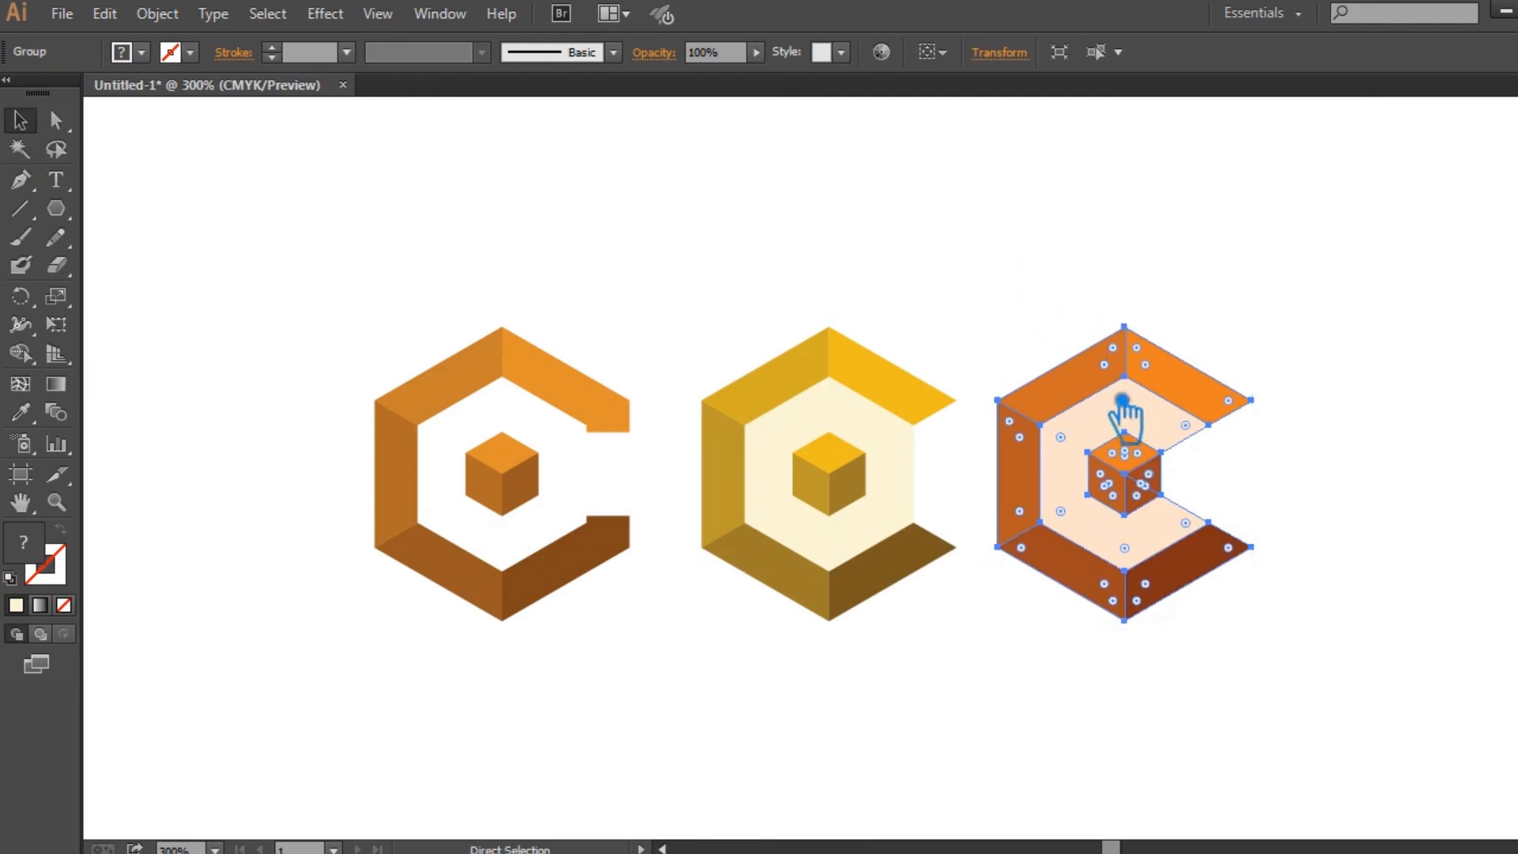
key(v)
drag(977, 671, 716, 324)
key(a)
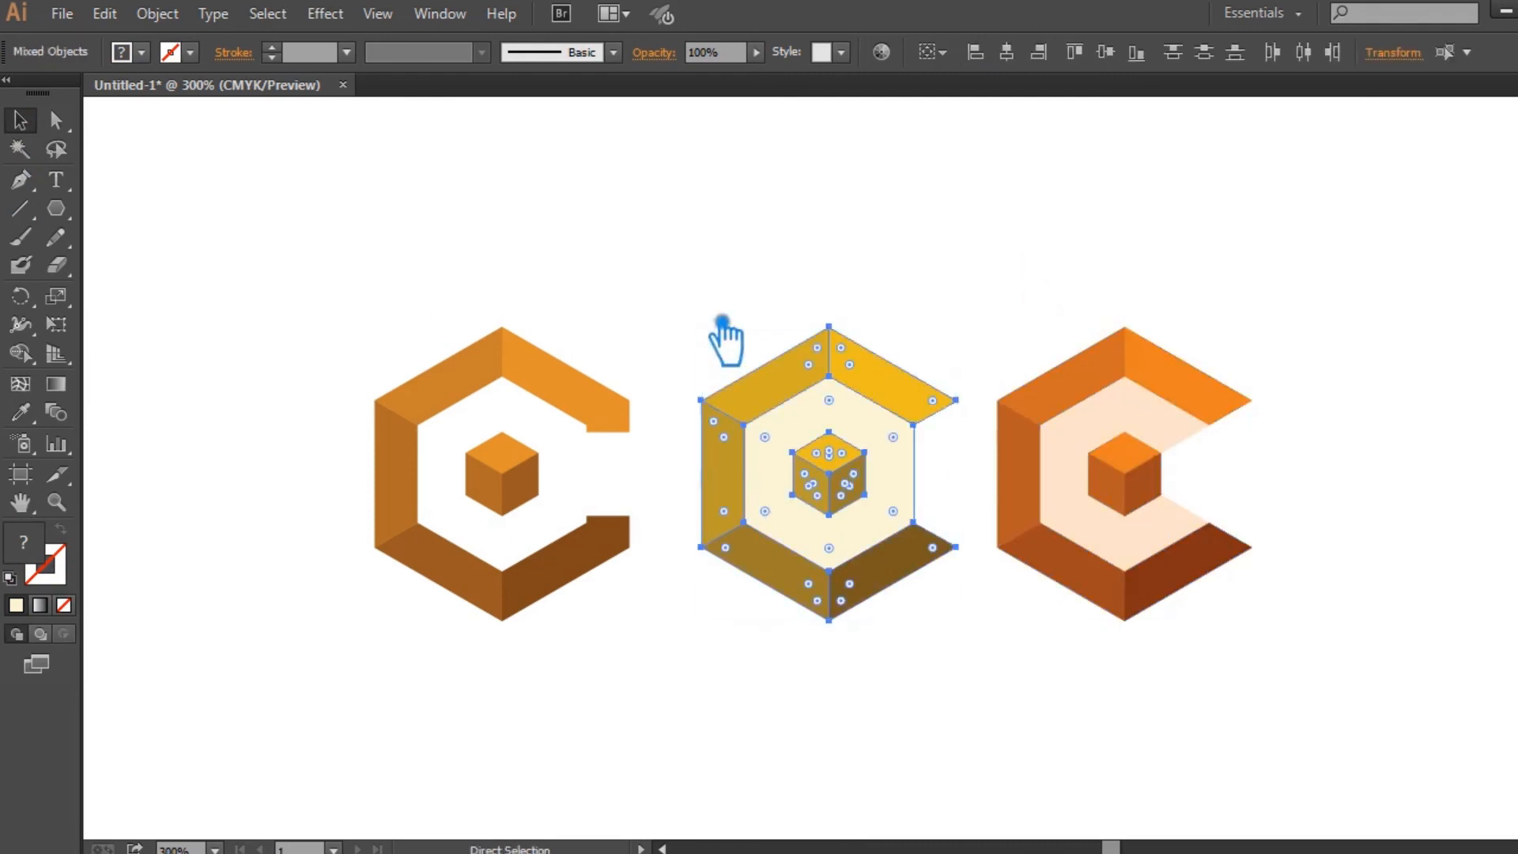
key(v)
drag(651, 678, 322, 281)
key(a)
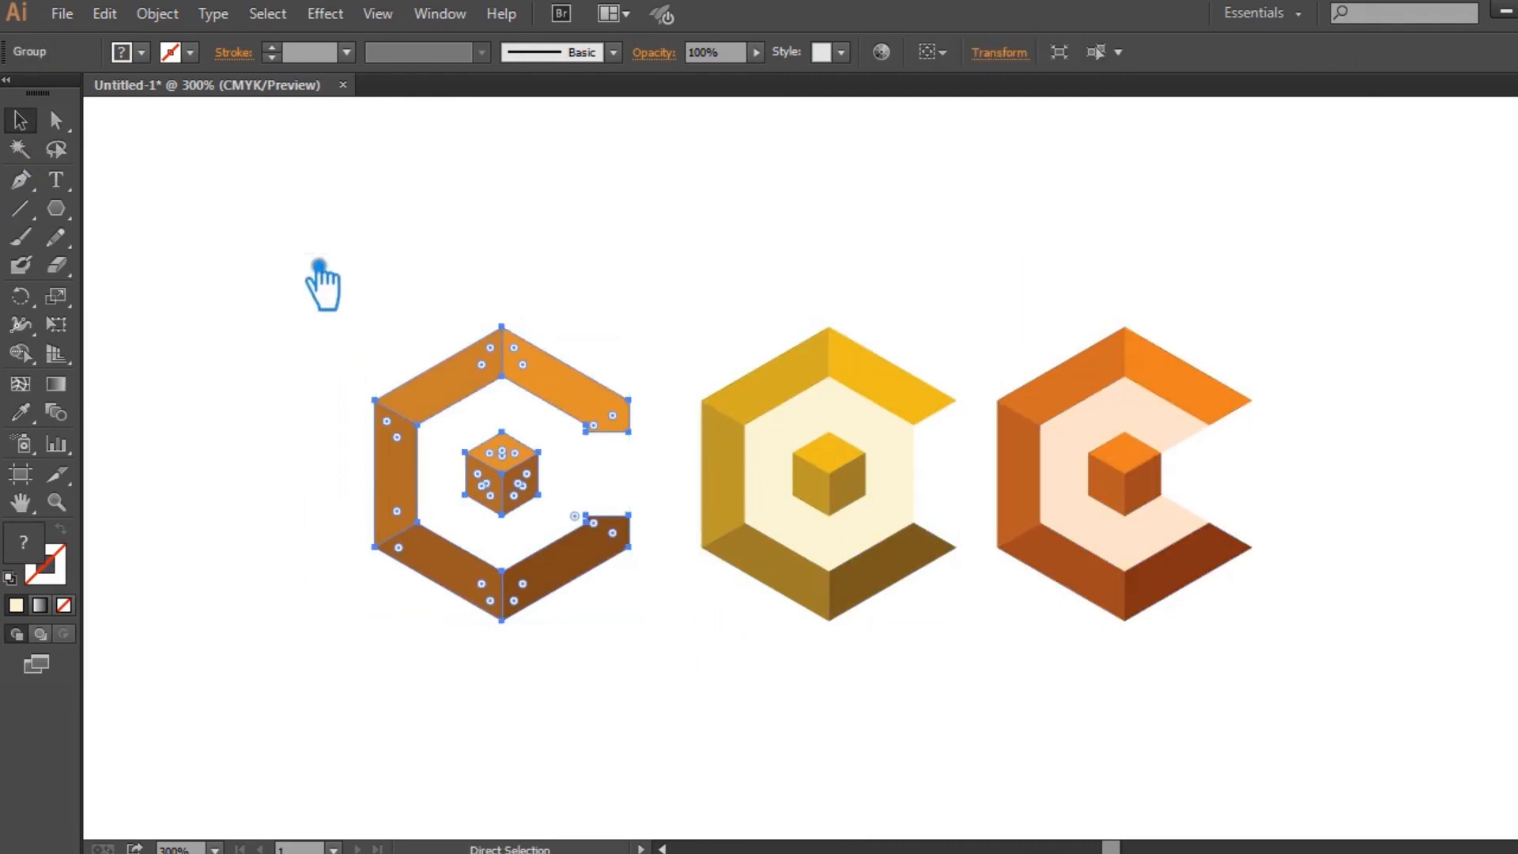
Step: Move the second and third logos closer to the first one to tighten the spacing of the row
click(577, 506)
drag(781, 589, 733, 573)
click(976, 654)
drag(1070, 498, 1015, 492)
click(1254, 701)
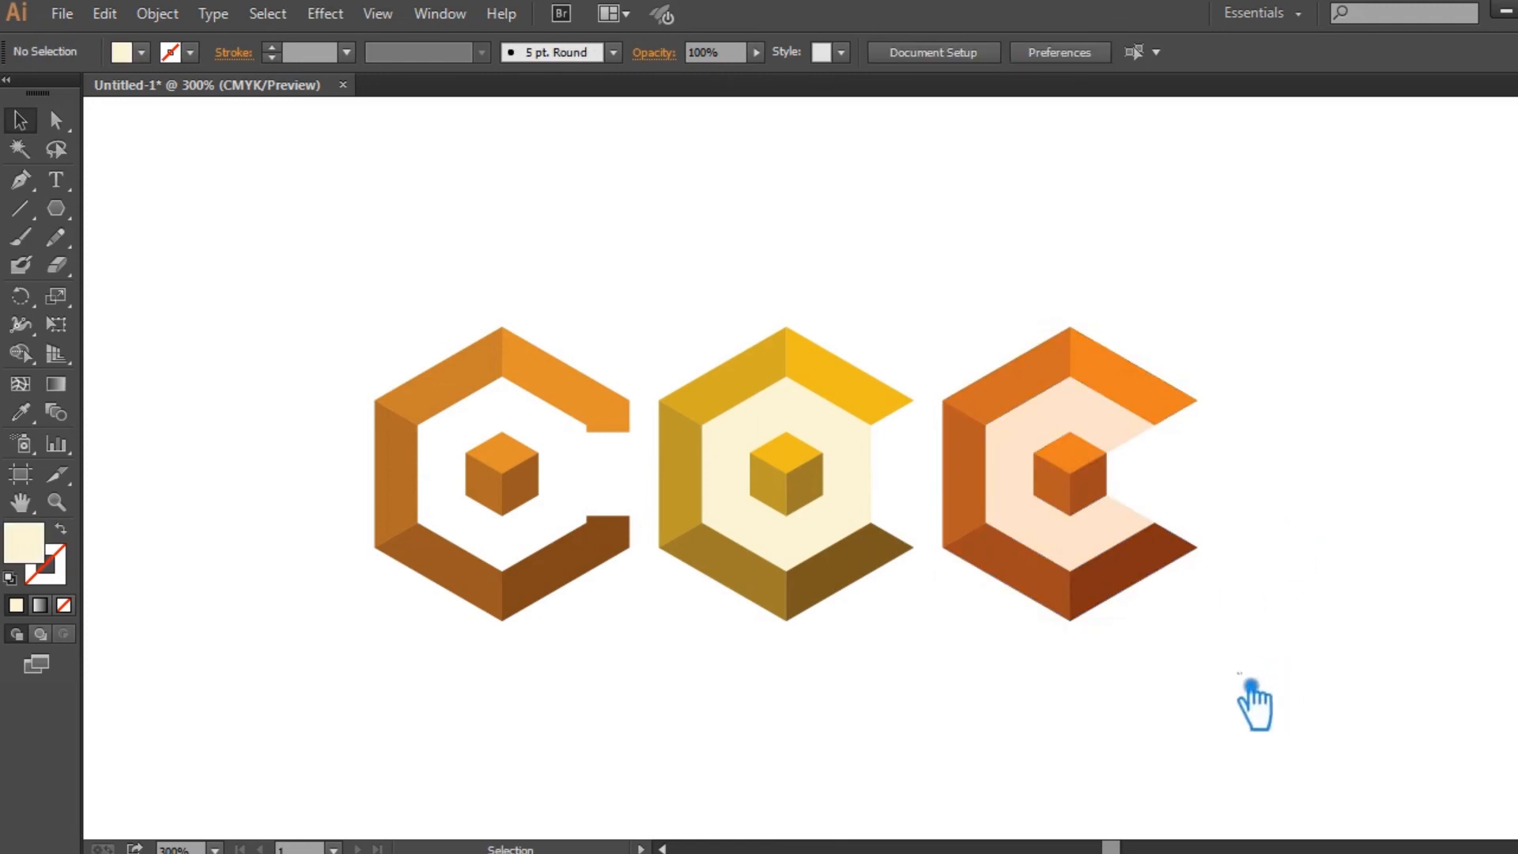
Step: Distribute the three logos evenly by their horizontal centers
drag(1252, 695, 265, 261)
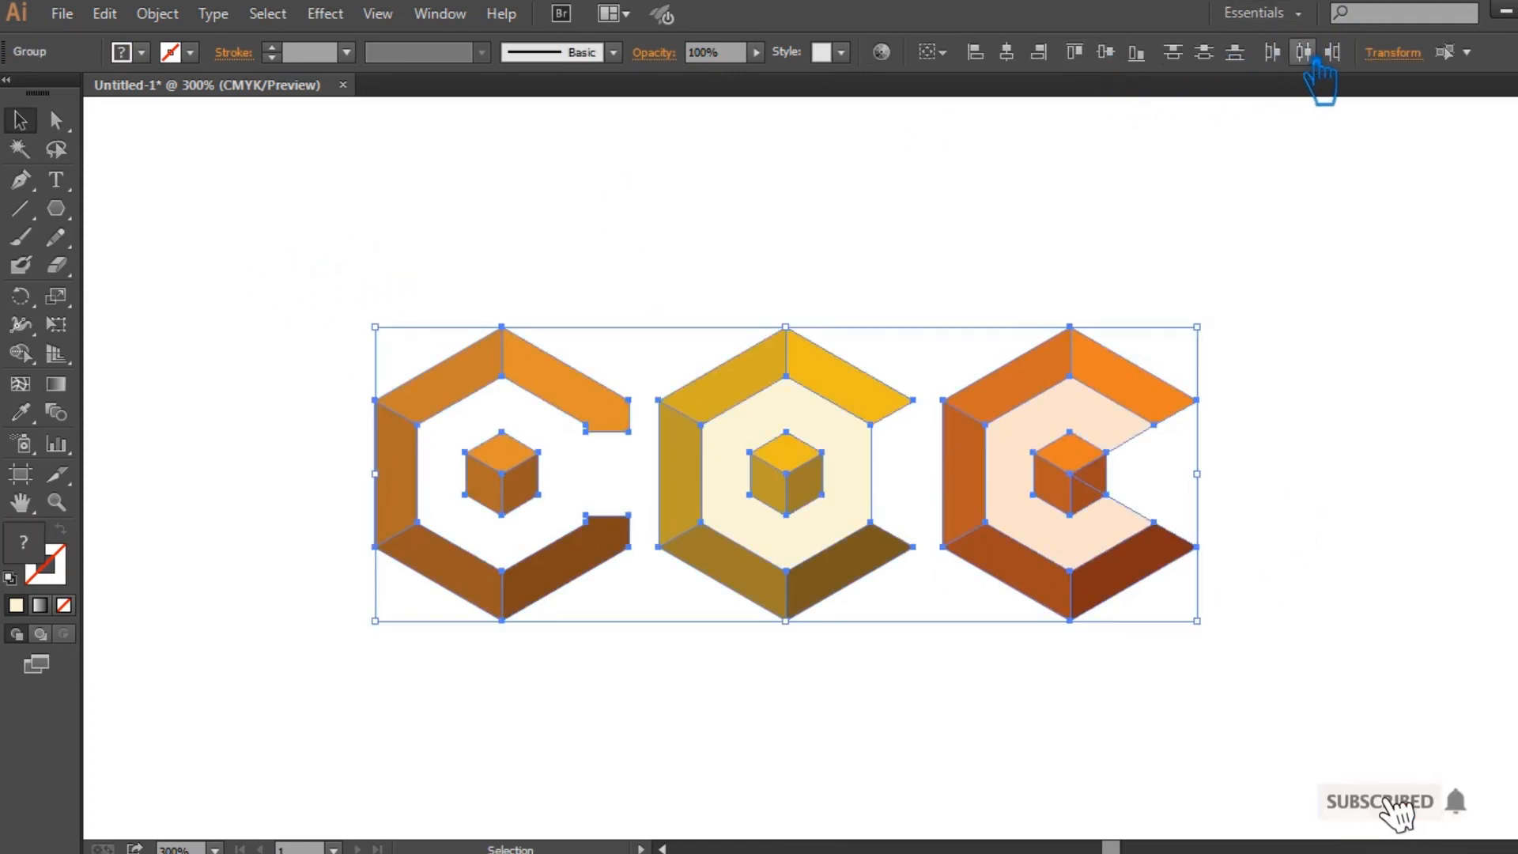
click(1386, 360)
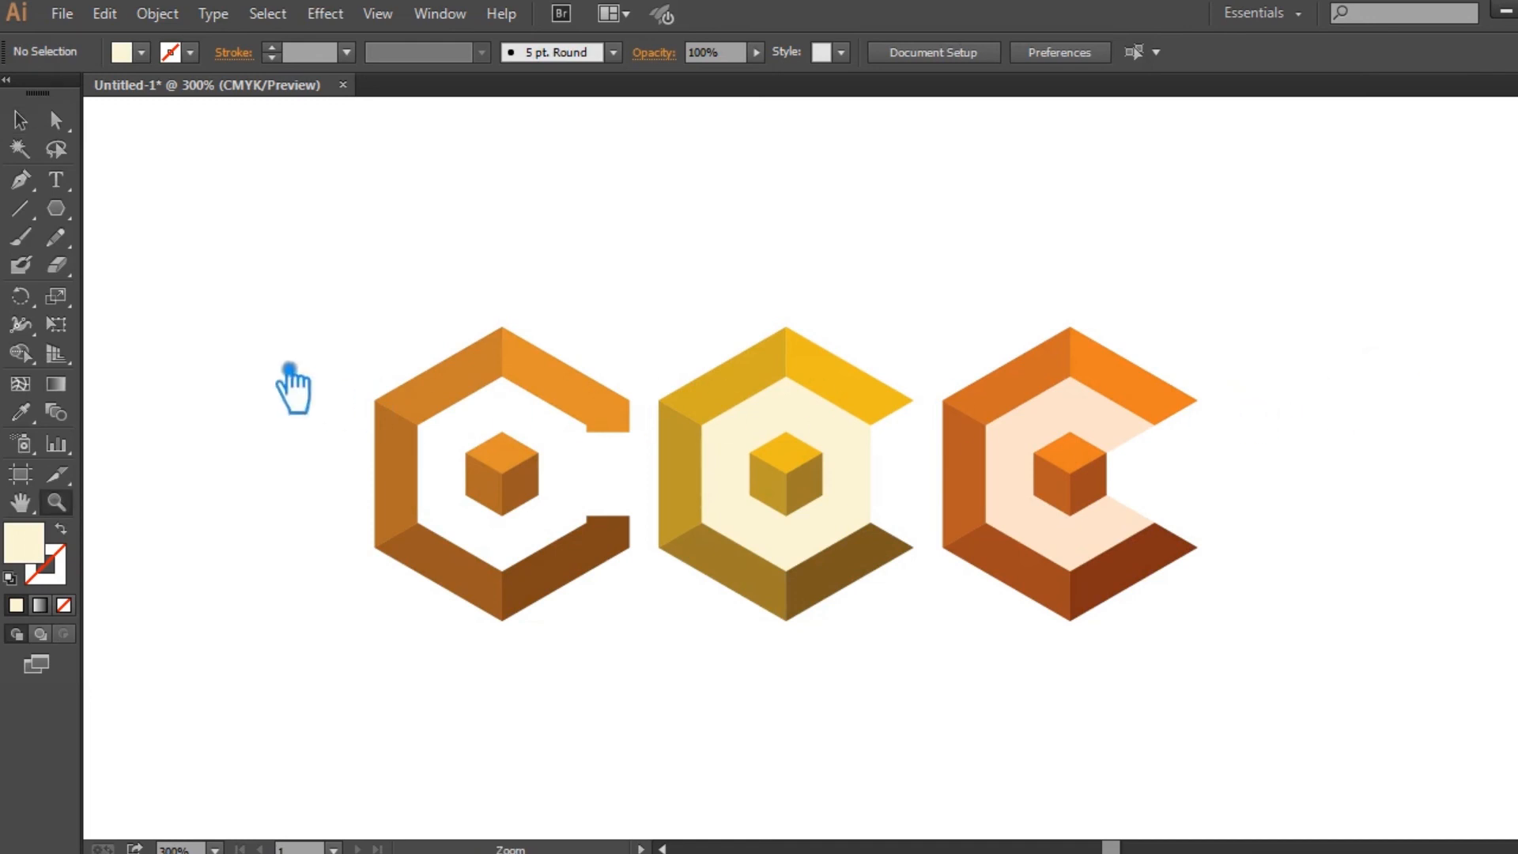
drag(239, 249, 1352, 710)
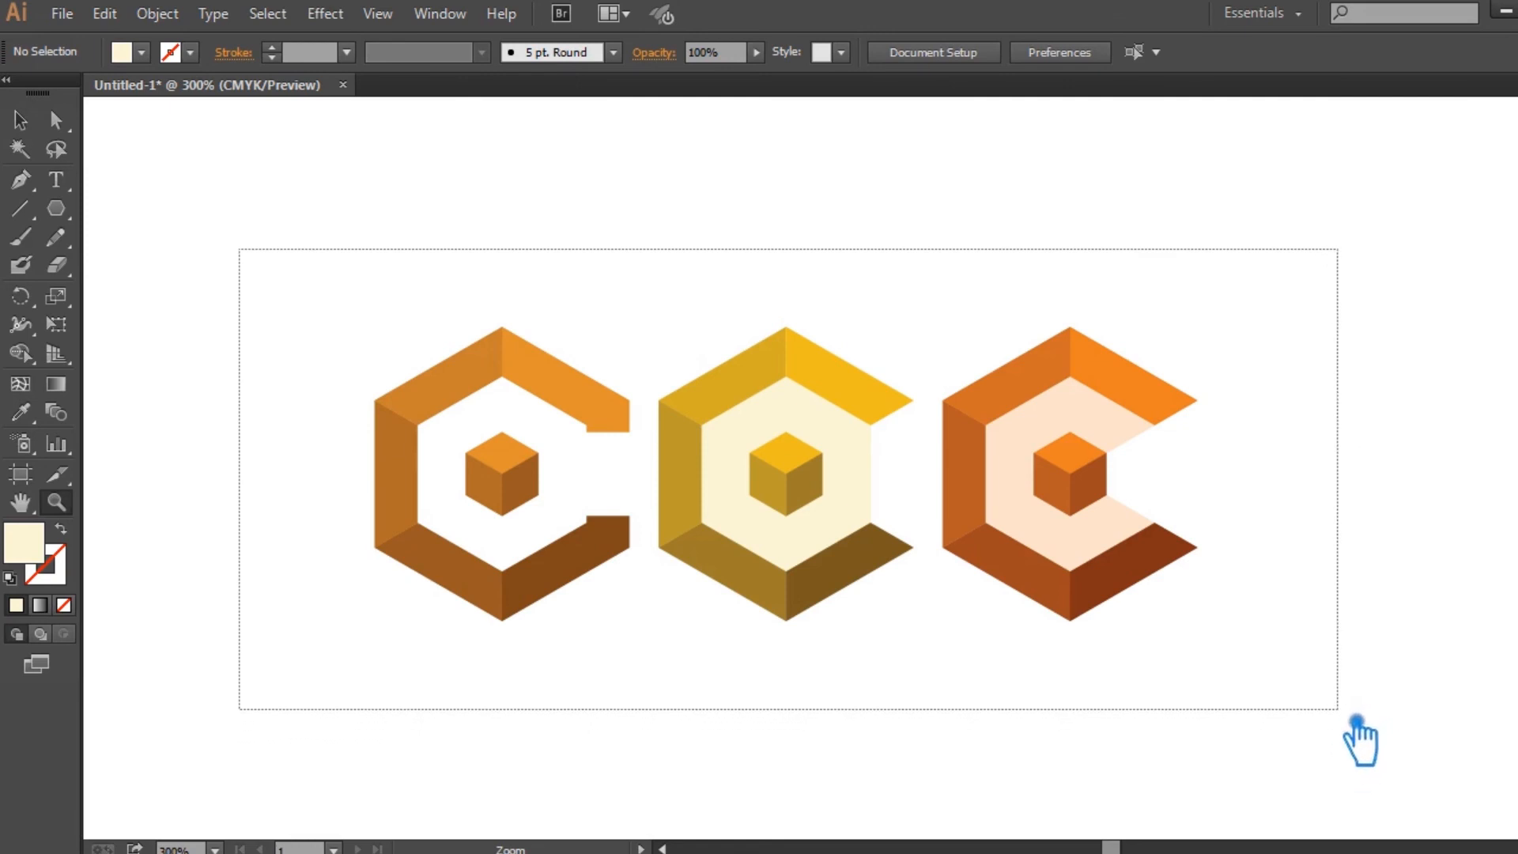
drag(1354, 721, 1354, 721)
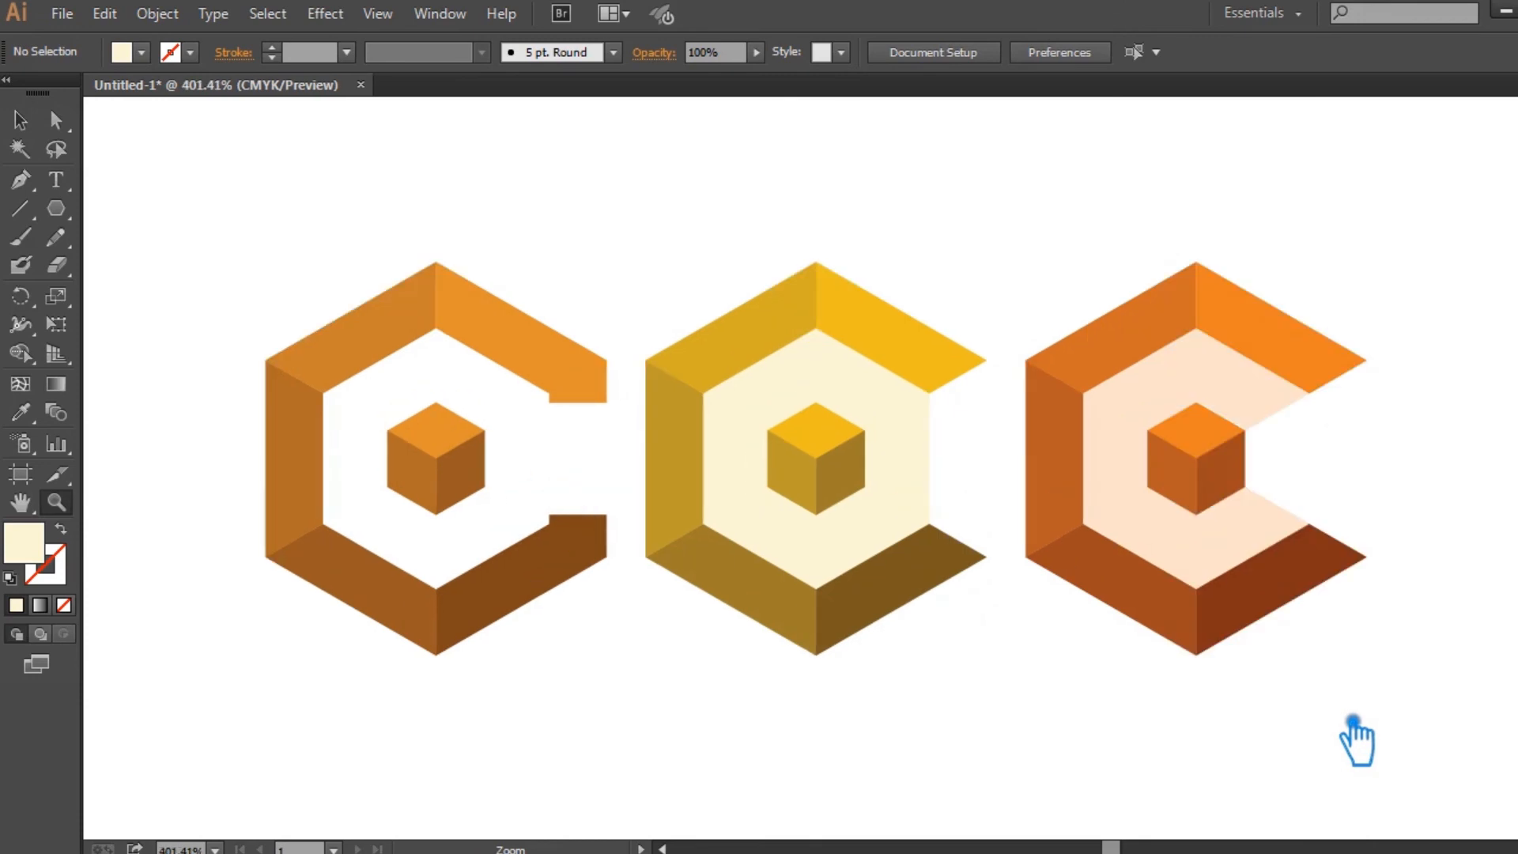